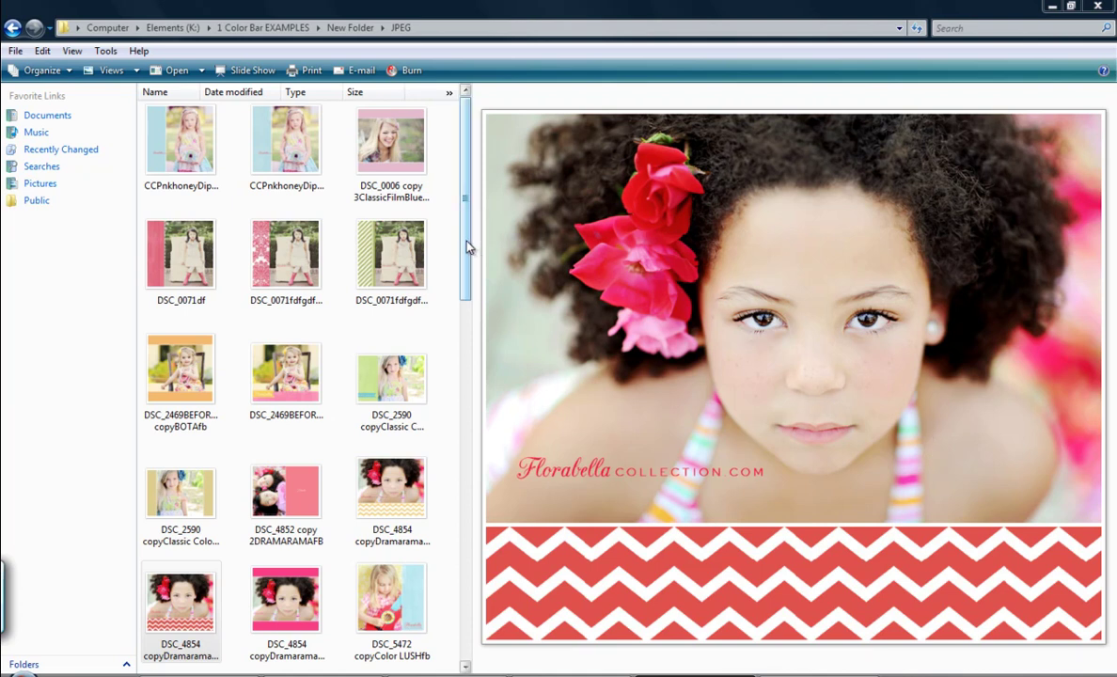
# Preview the plain and the textured blue color bar portraits, plus the DSC_0006 photo framed by pink bars.
pyautogui.click(191, 158)
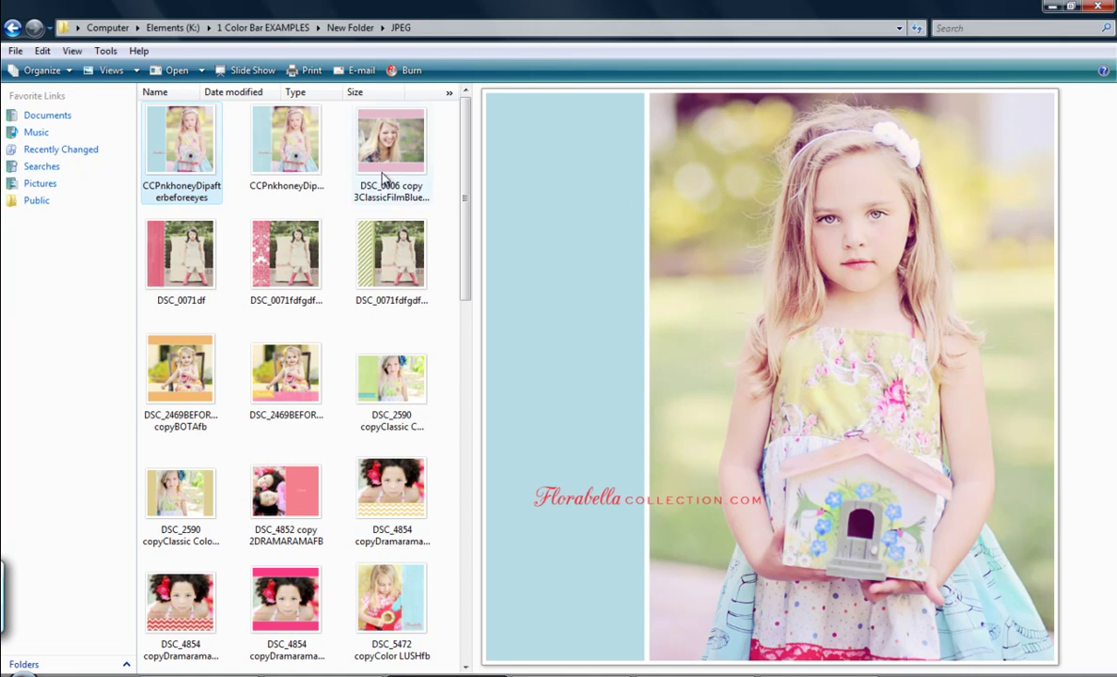
pyautogui.click(277, 165)
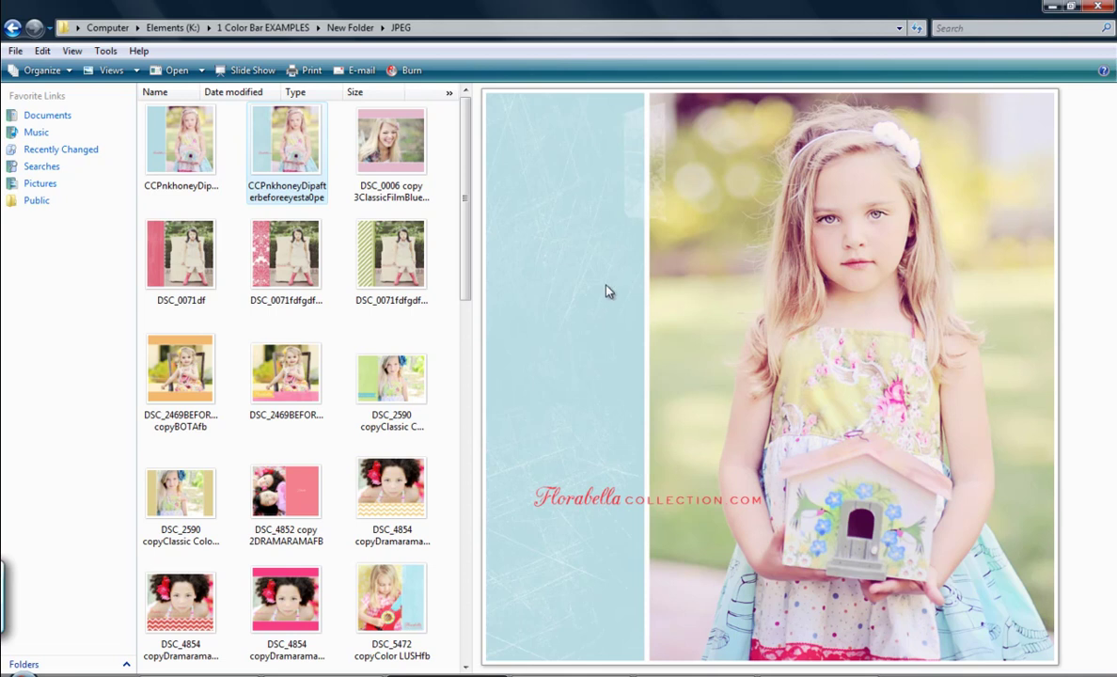
pyautogui.click(399, 164)
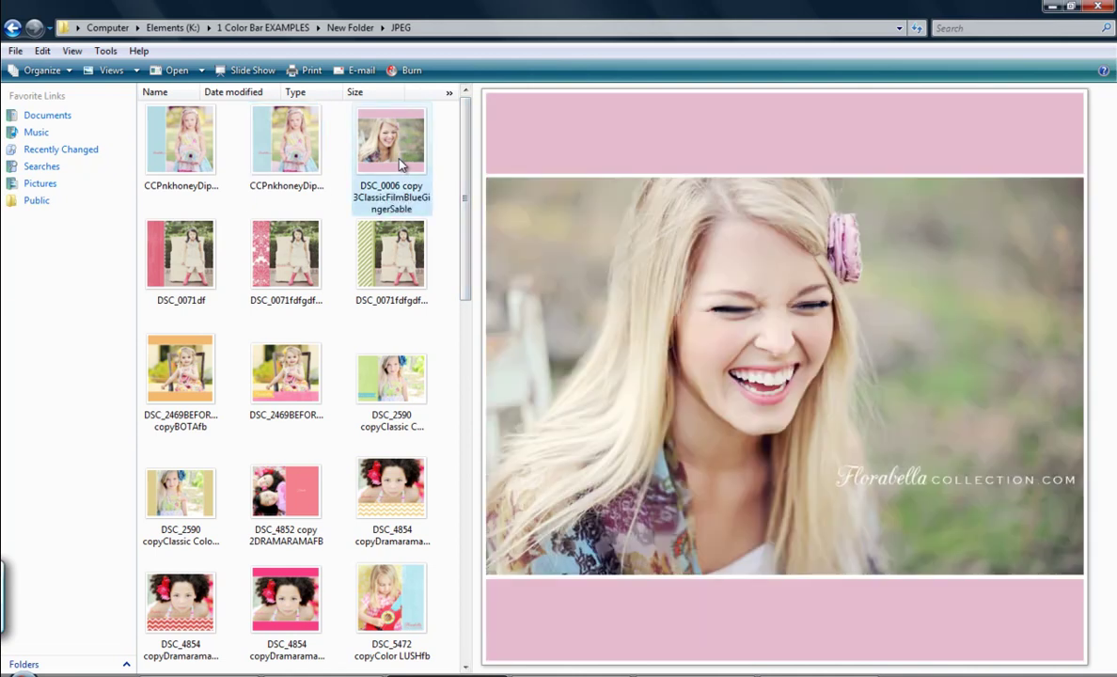
# Preview the three DSC_0071 color bar variations and both DSC_2469 examples with orange and pink bars.
pyautogui.click(205, 261)
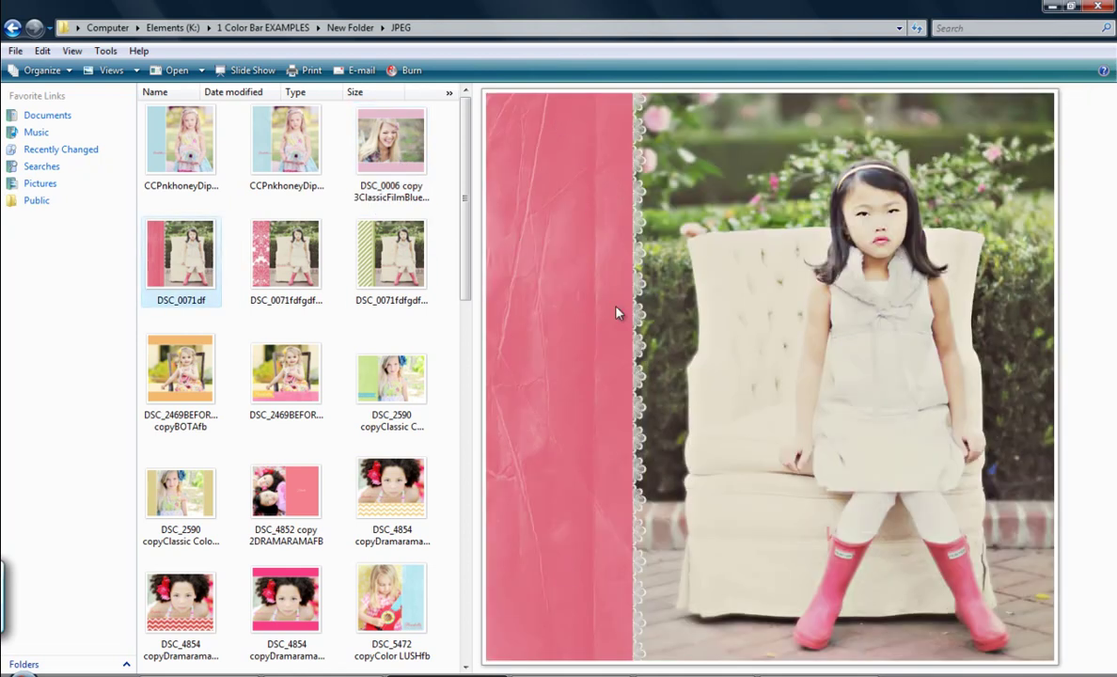
pyautogui.click(267, 271)
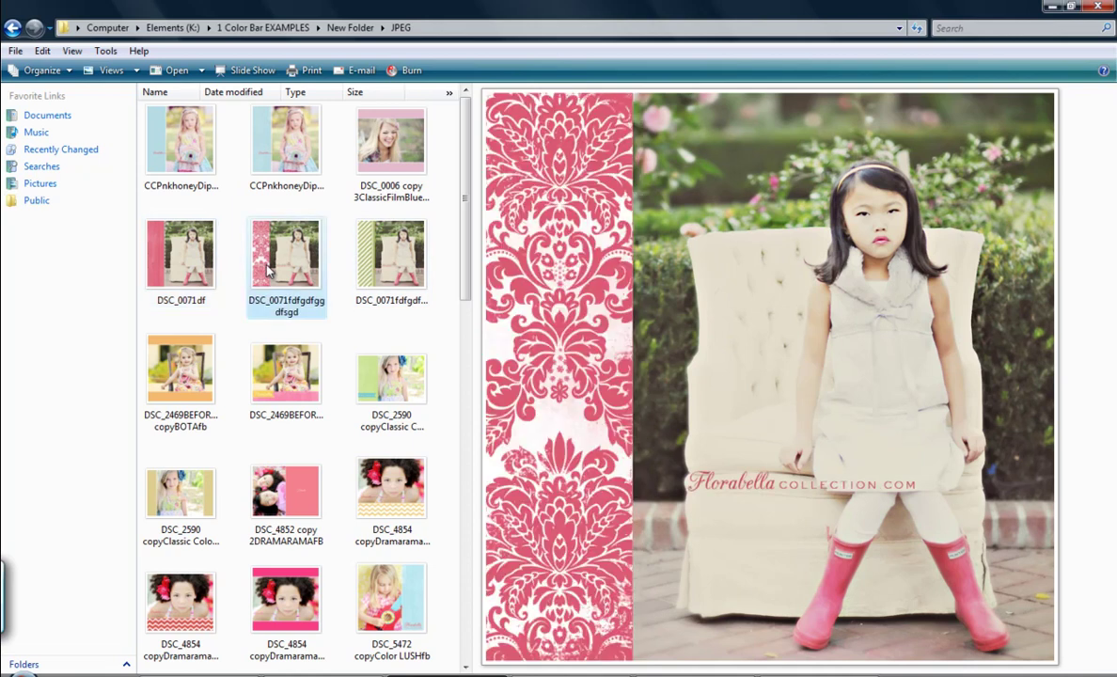
pyautogui.click(395, 263)
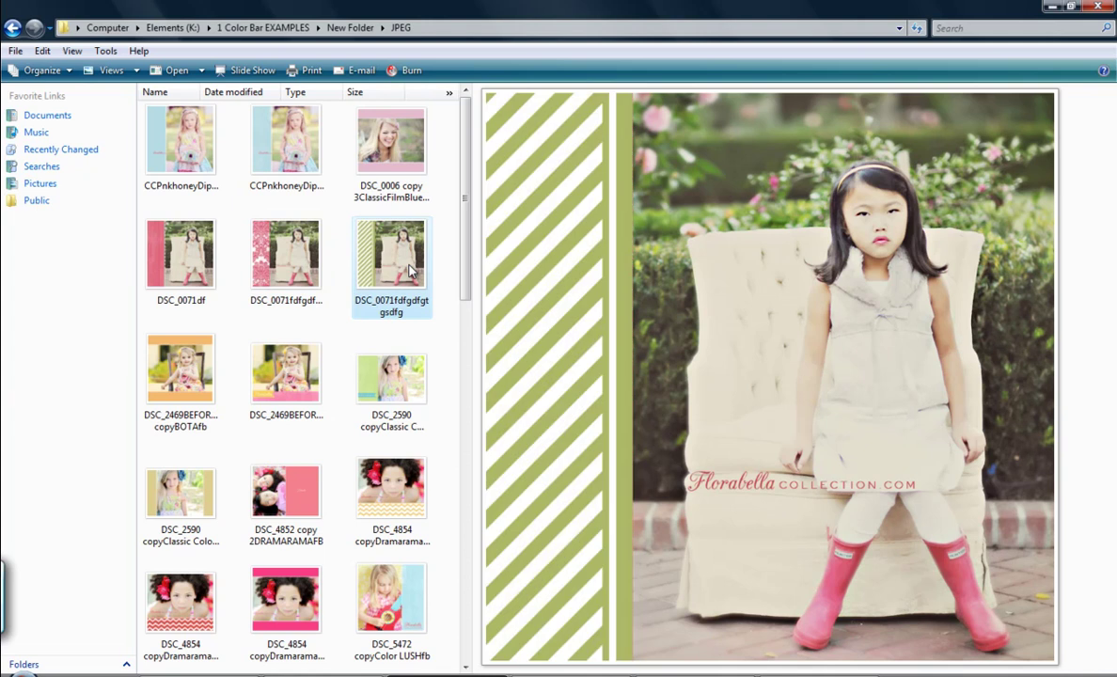
pyautogui.click(193, 352)
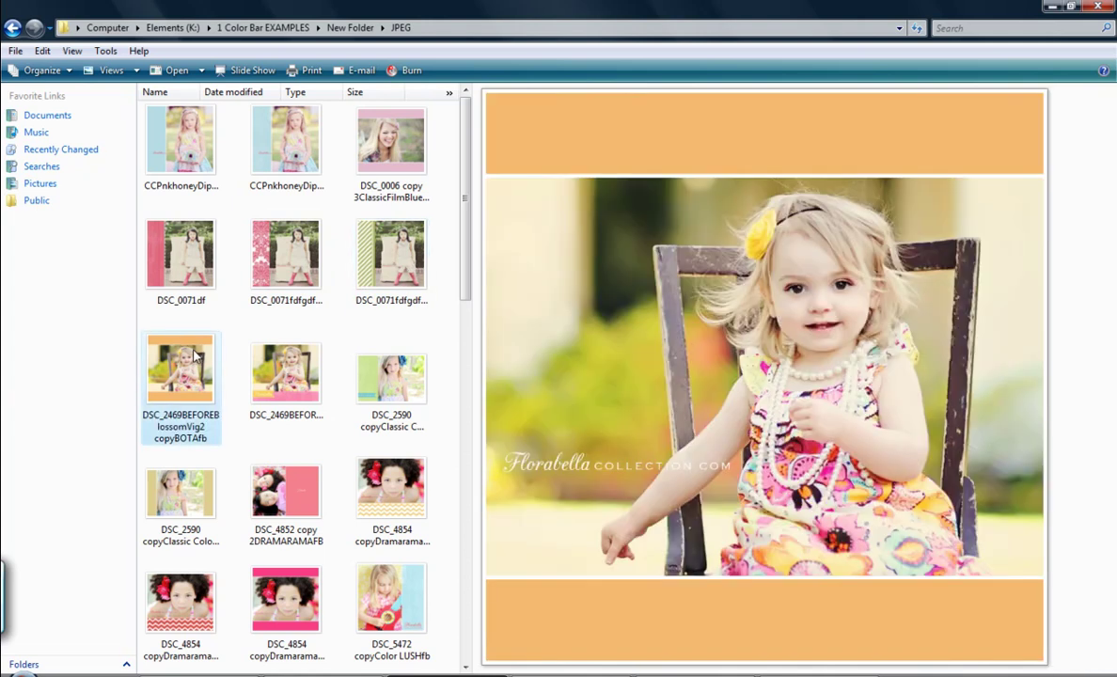
pyautogui.click(282, 370)
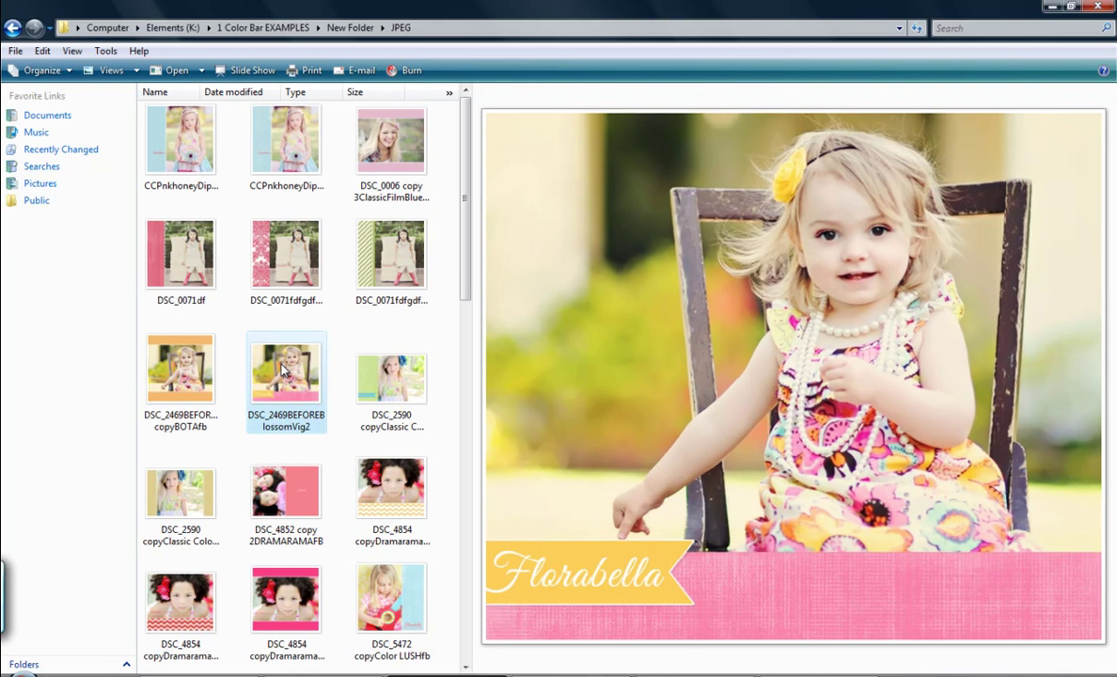
# Preview the three DSC_4854 examples with yellow chevron, red chevron and solid pink bars.
pyautogui.scroll(-3, 282, 369)
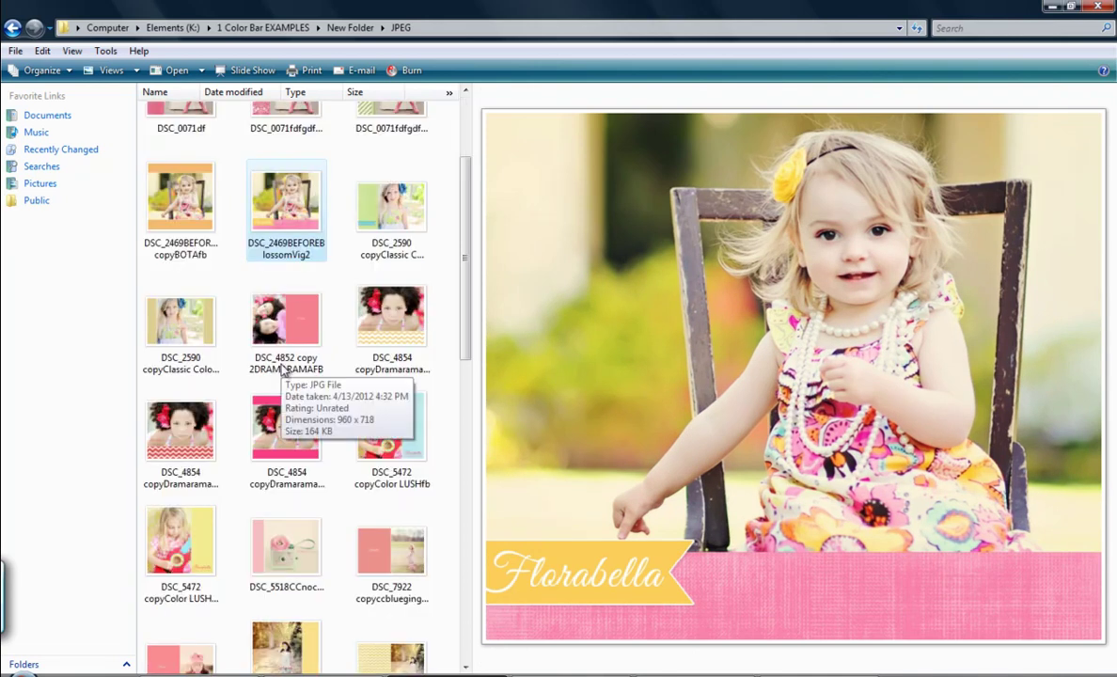
pyautogui.click(411, 340)
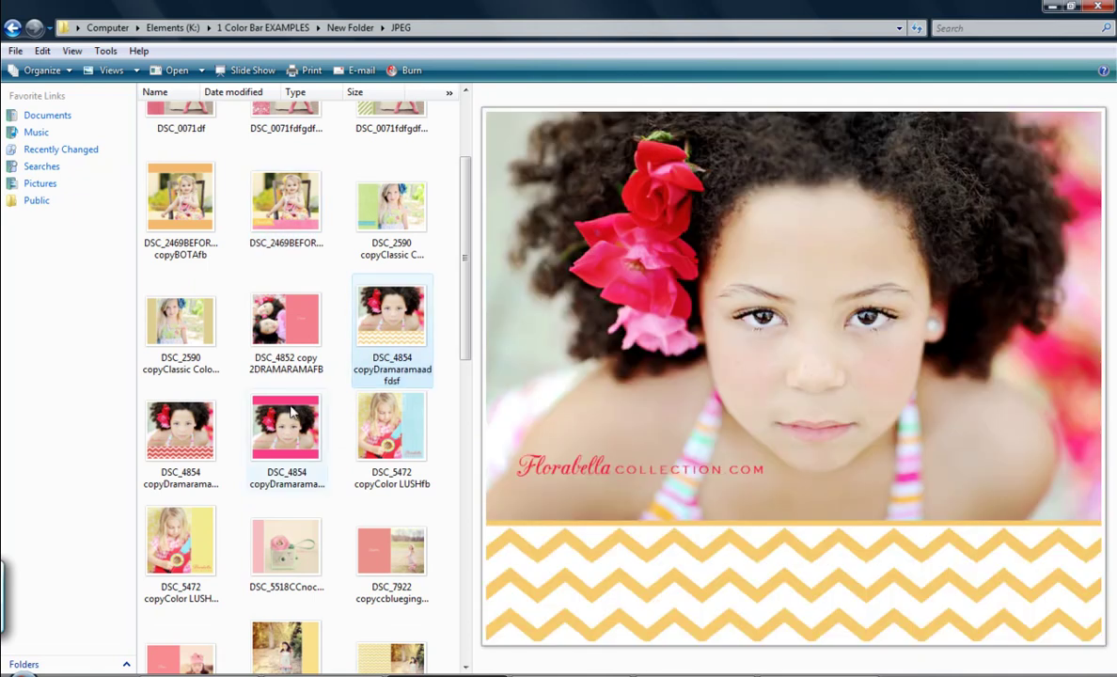
pyautogui.click(202, 431)
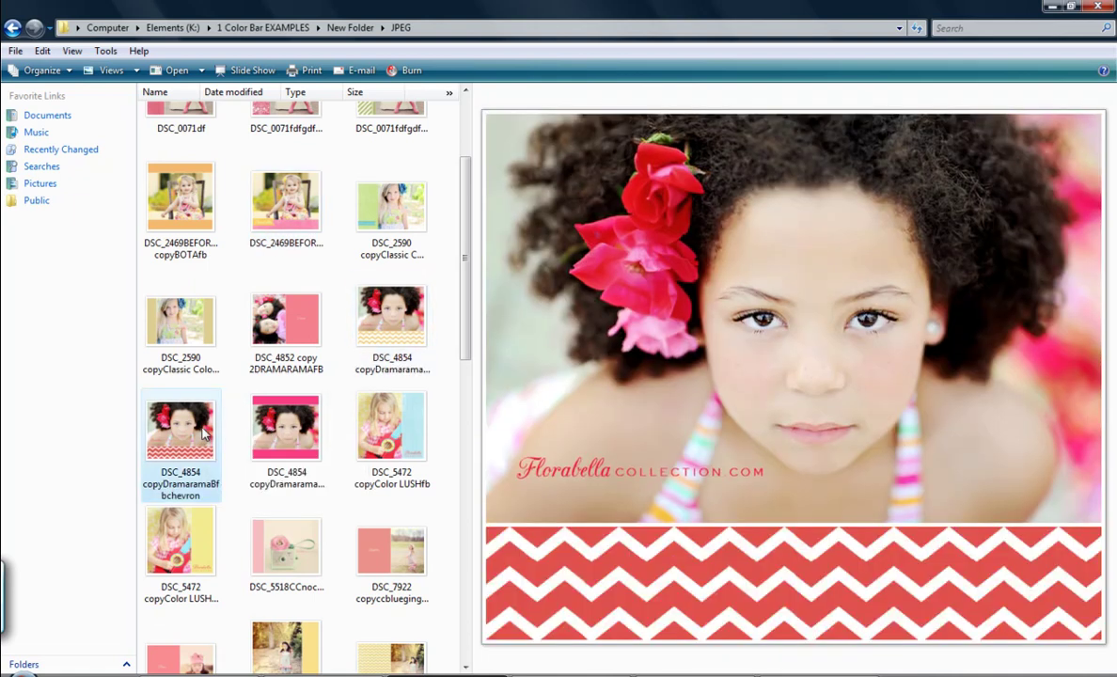
pyautogui.click(285, 431)
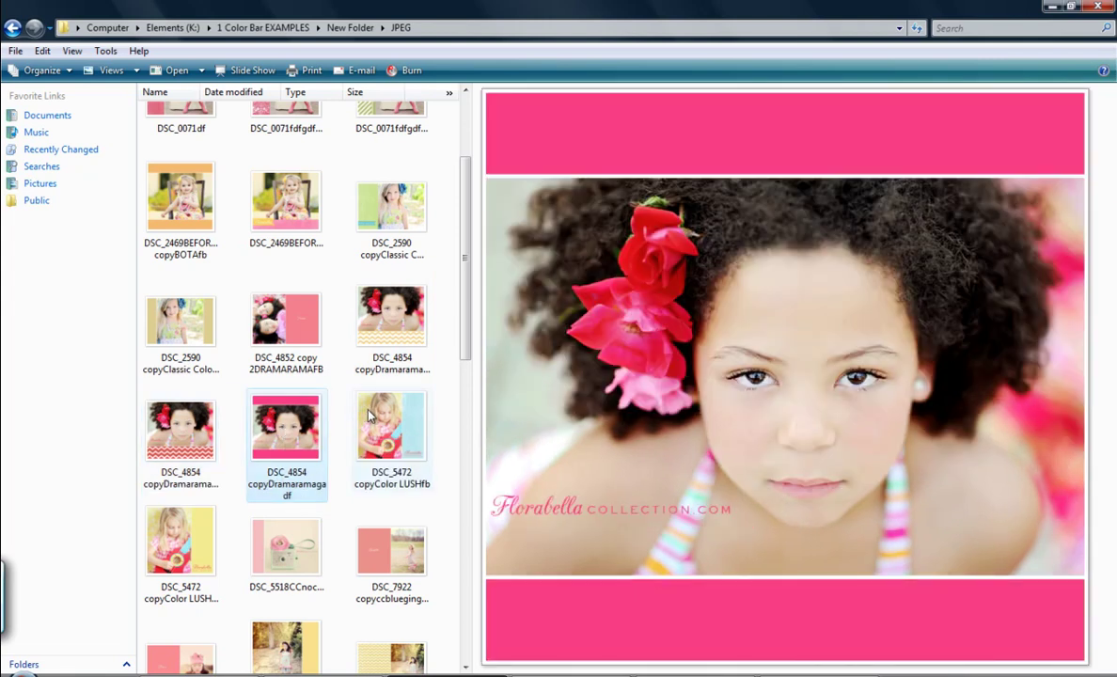
# Compare the textured blue and plain yellow color bar versions of the DSC_5472 guitar photo.
pyautogui.scroll(-3, 285, 430)
pyautogui.click(407, 265)
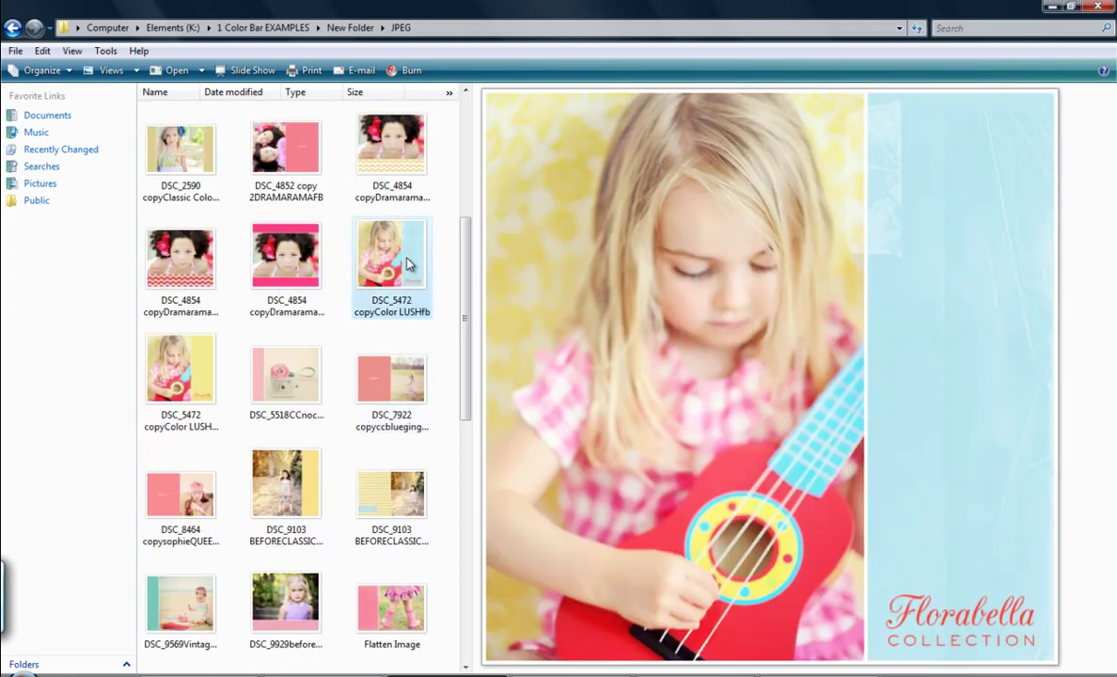
pyautogui.click(180, 362)
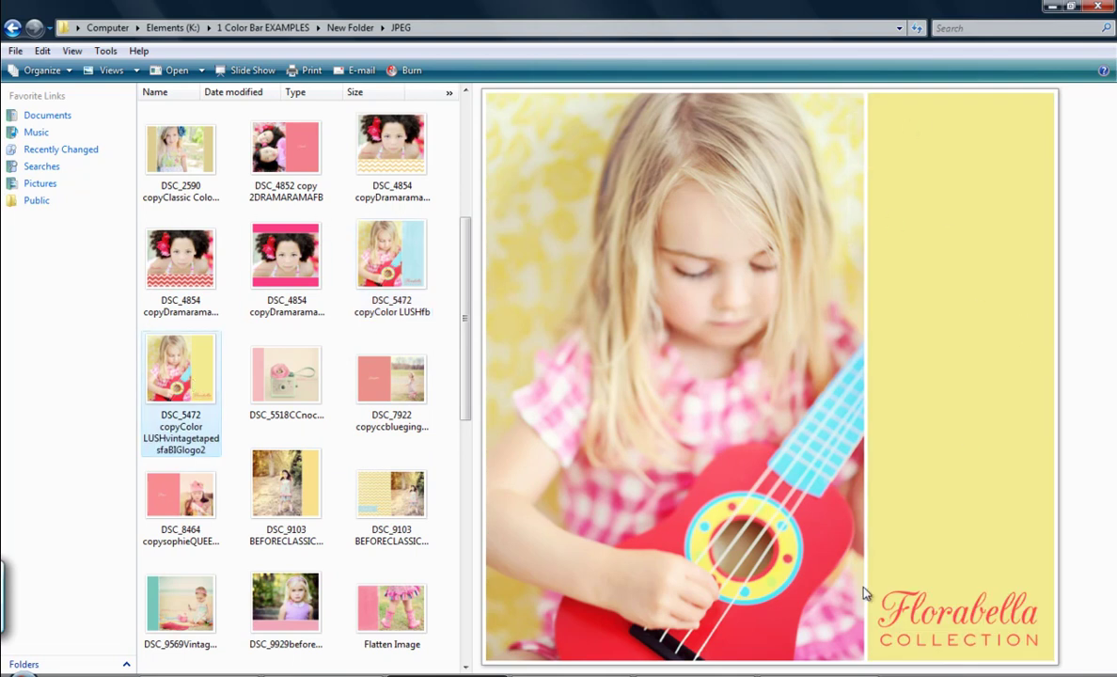
pyautogui.click(399, 268)
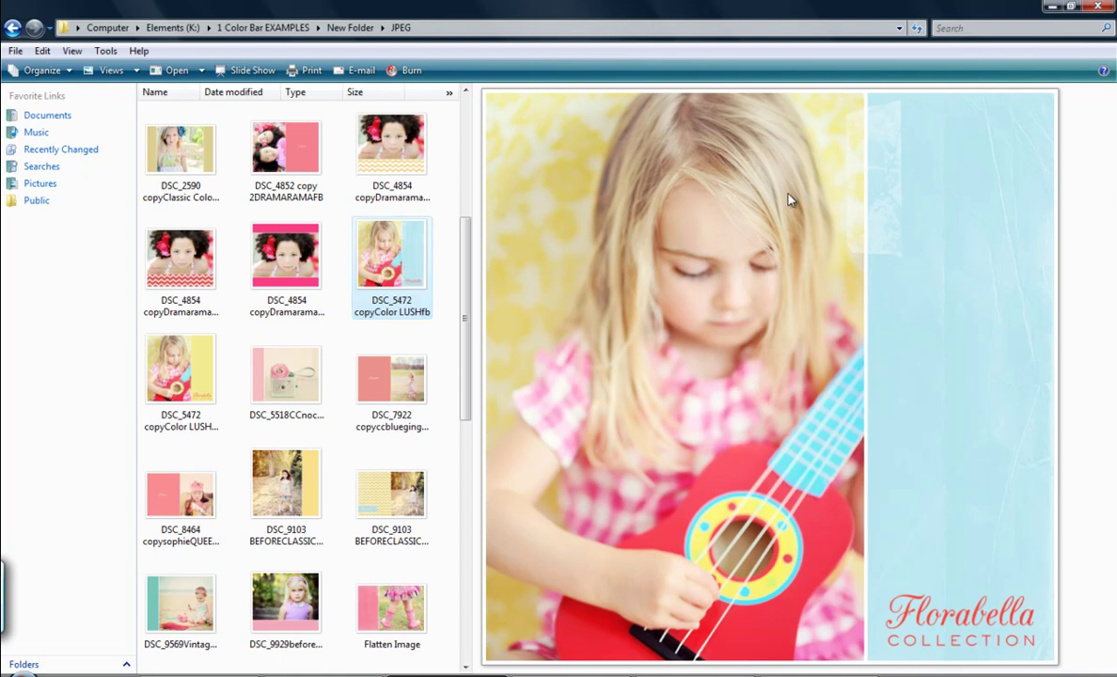
# Preview the pink-barred camera photo, the Laughter and Peace layouts, and the DSC_9103 photo with a yellow bar.
pyautogui.click(303, 382)
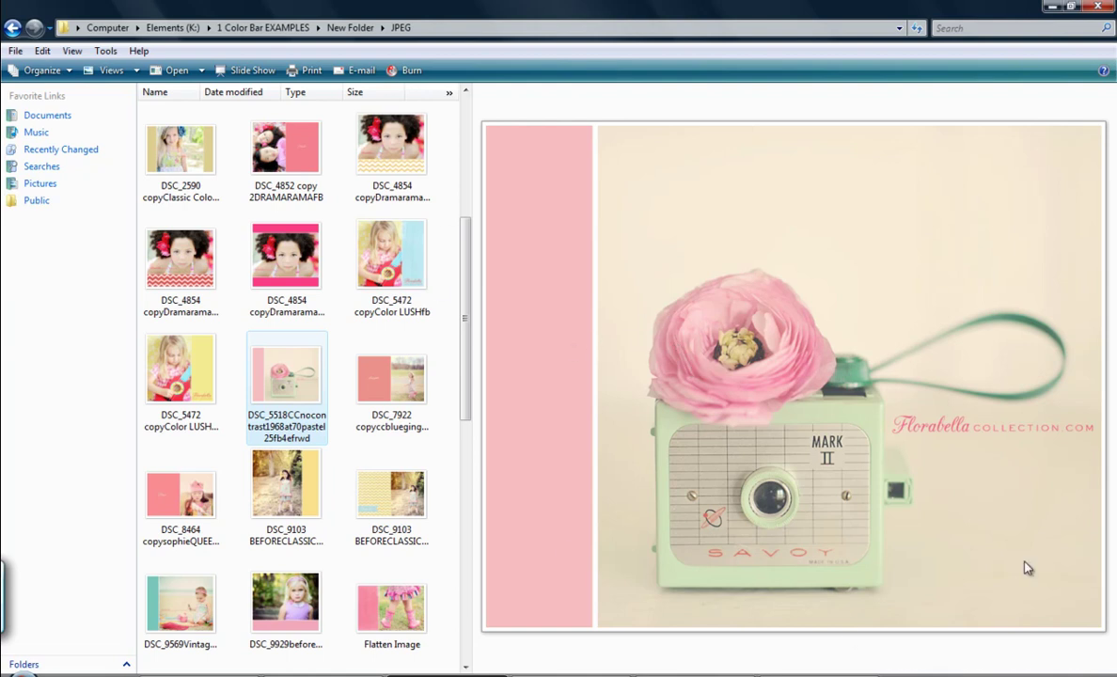
pyautogui.click(402, 395)
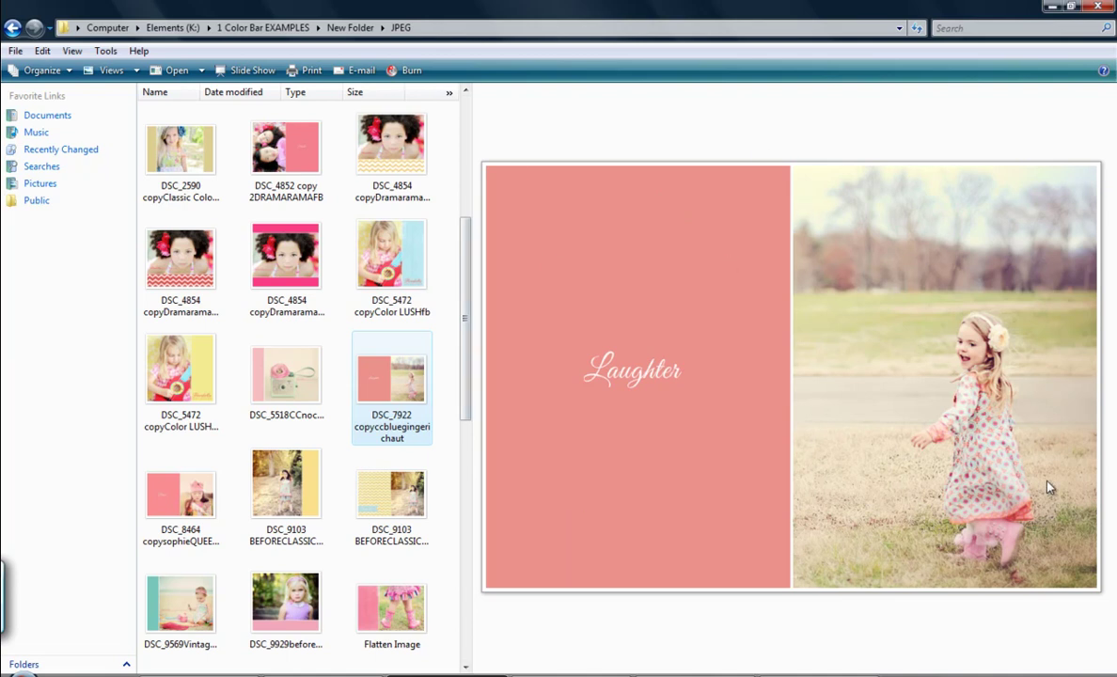
pyautogui.click(164, 450)
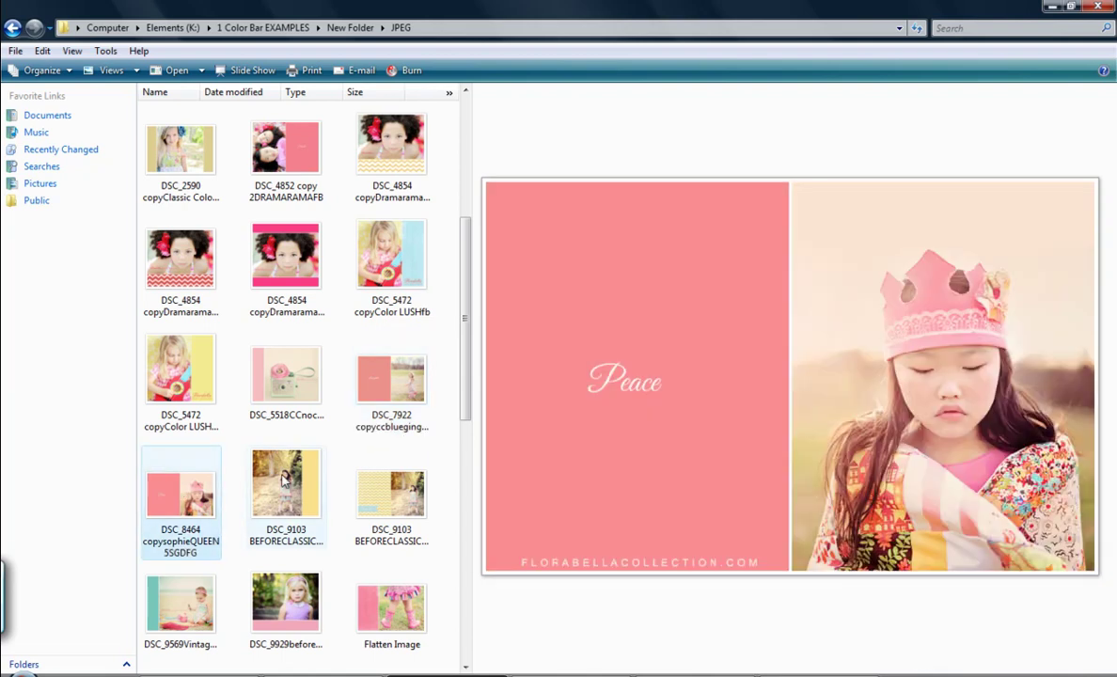
pyautogui.click(287, 480)
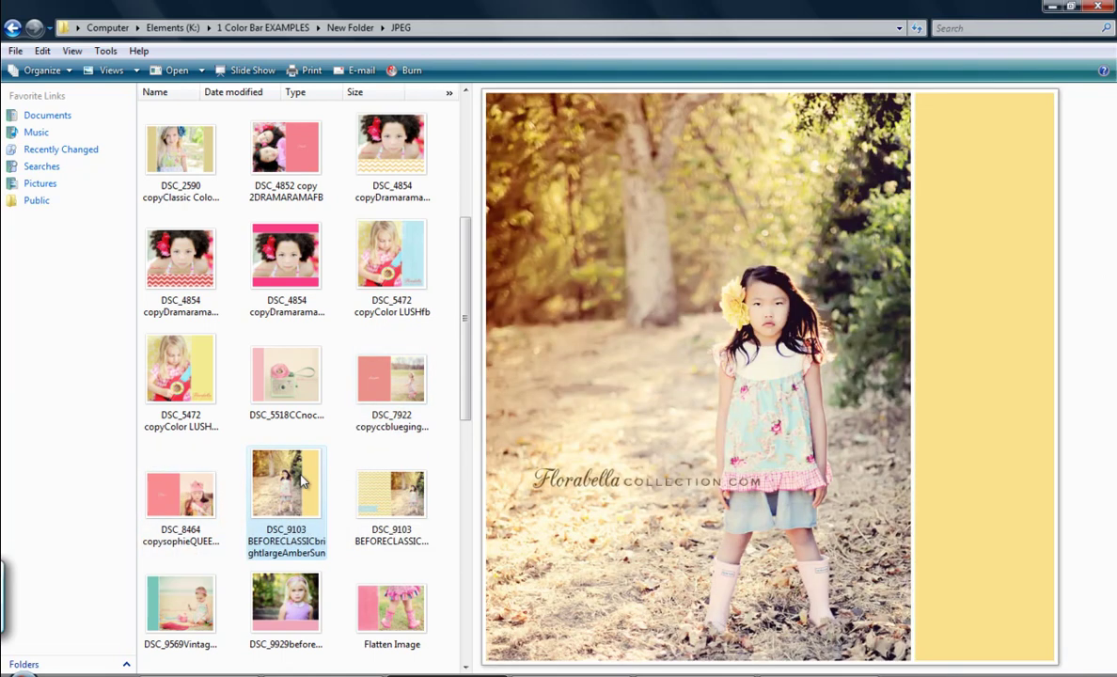
# Preview the DSC_9103 yellow chevron layout, the teal-barred beach photo and the Flatten Image example.
pyautogui.scroll(-2, 1027, 337)
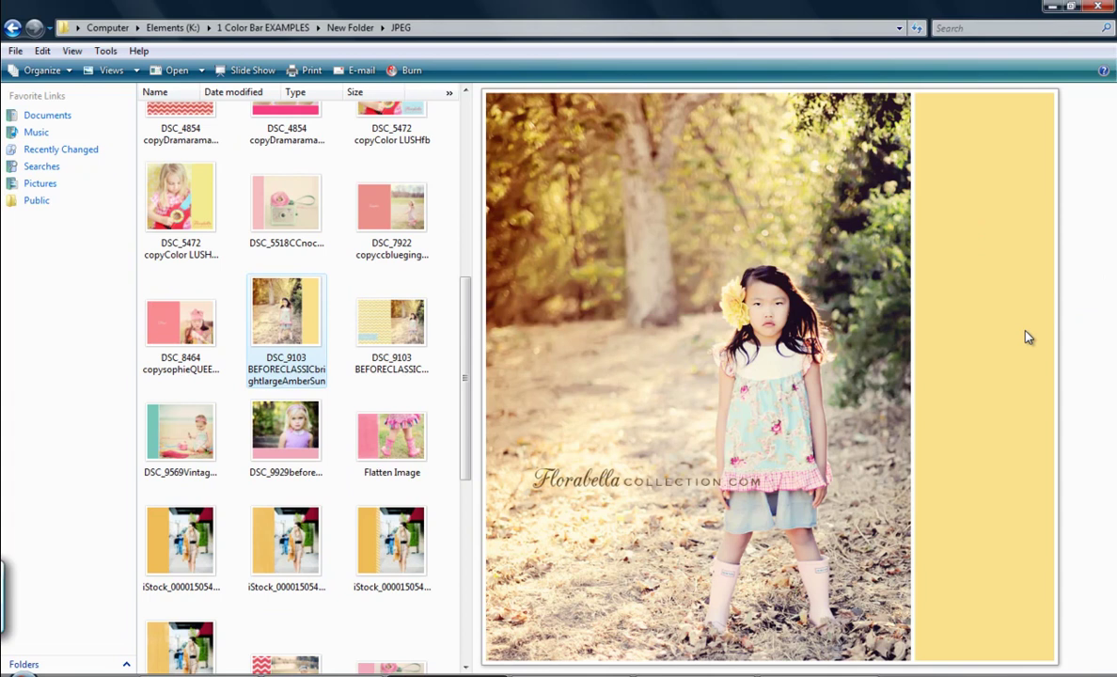
pyautogui.click(399, 338)
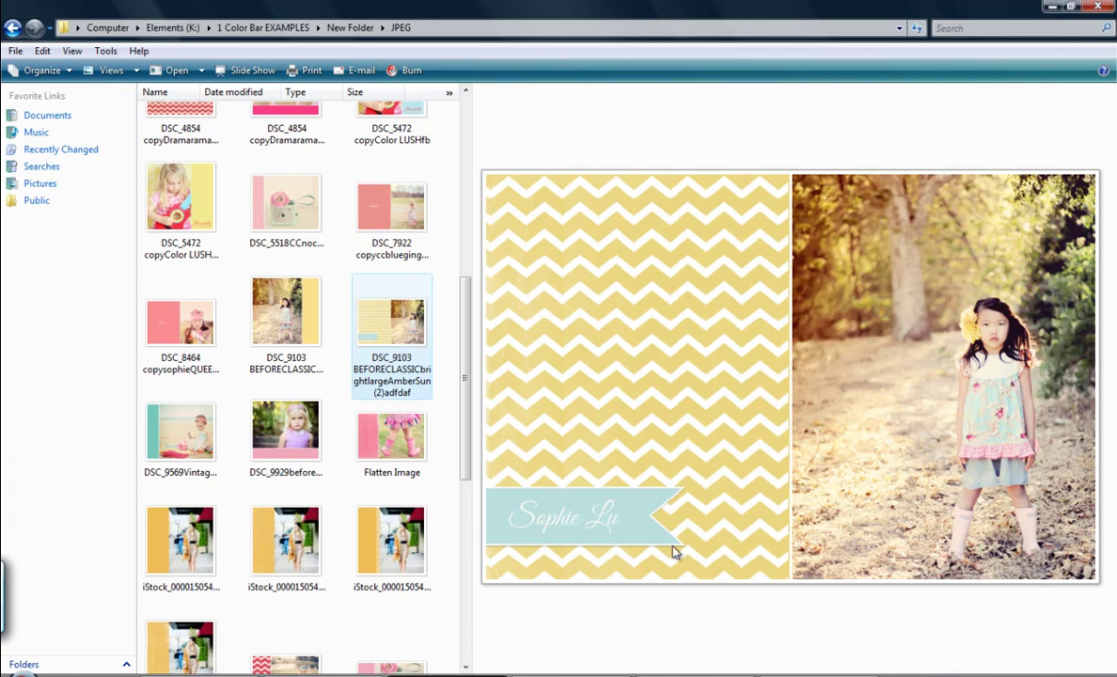
pyautogui.click(193, 423)
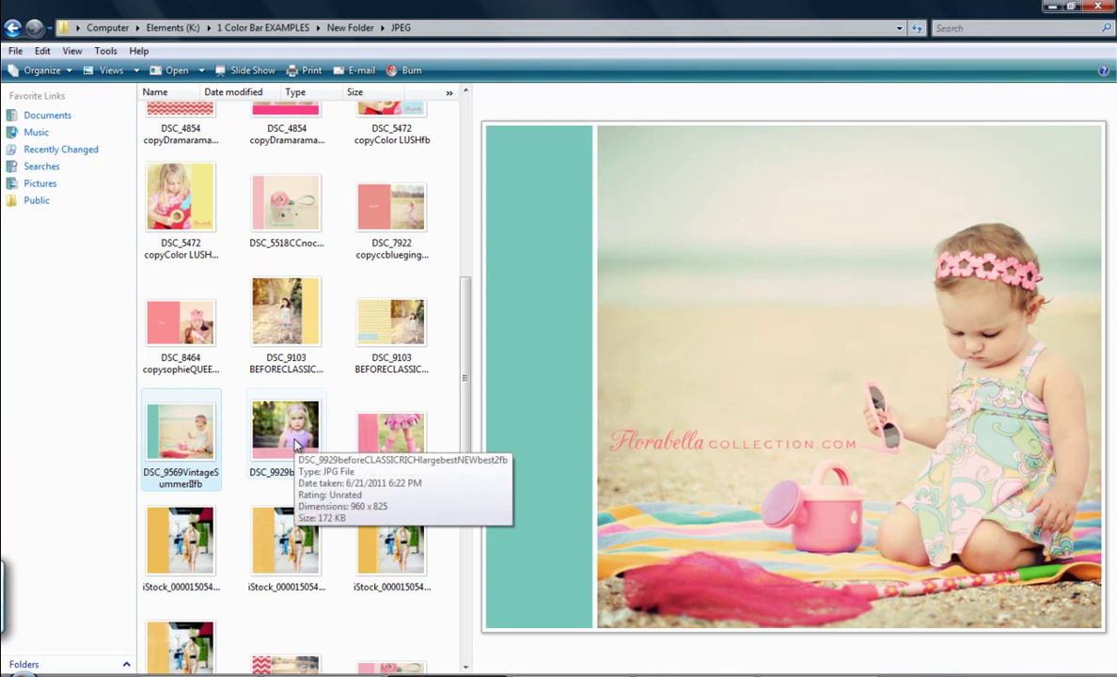
pyautogui.click(293, 440)
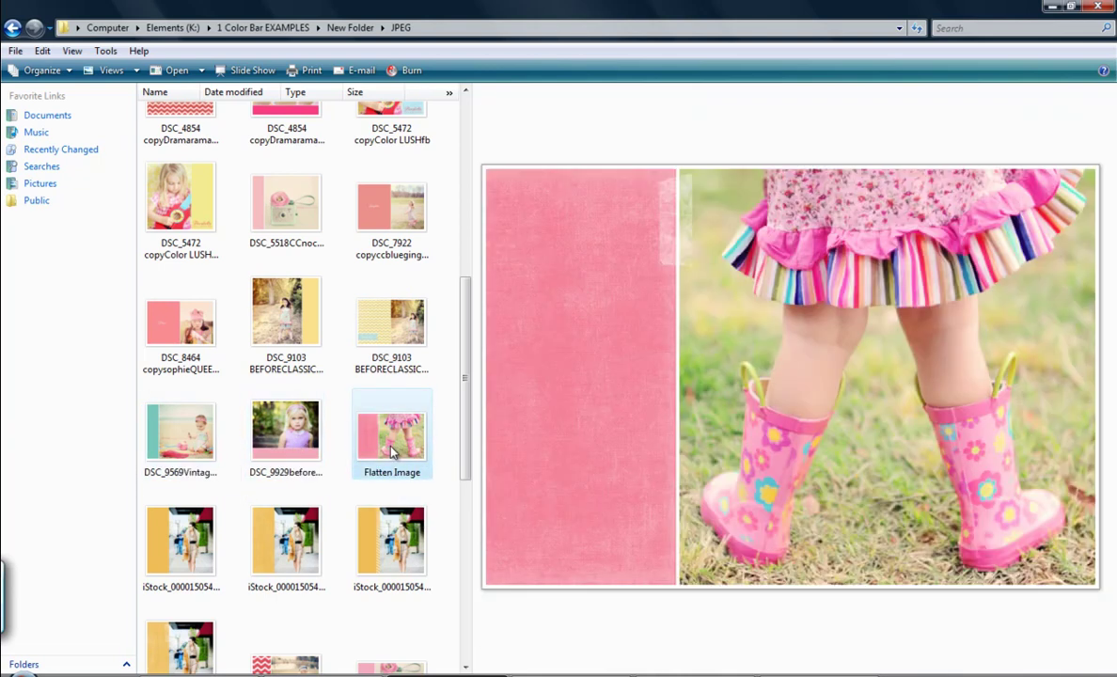
# Compare the four iStock fashion photo versions with plain, linen, striped and taped old paper bars.
pyautogui.click(206, 553)
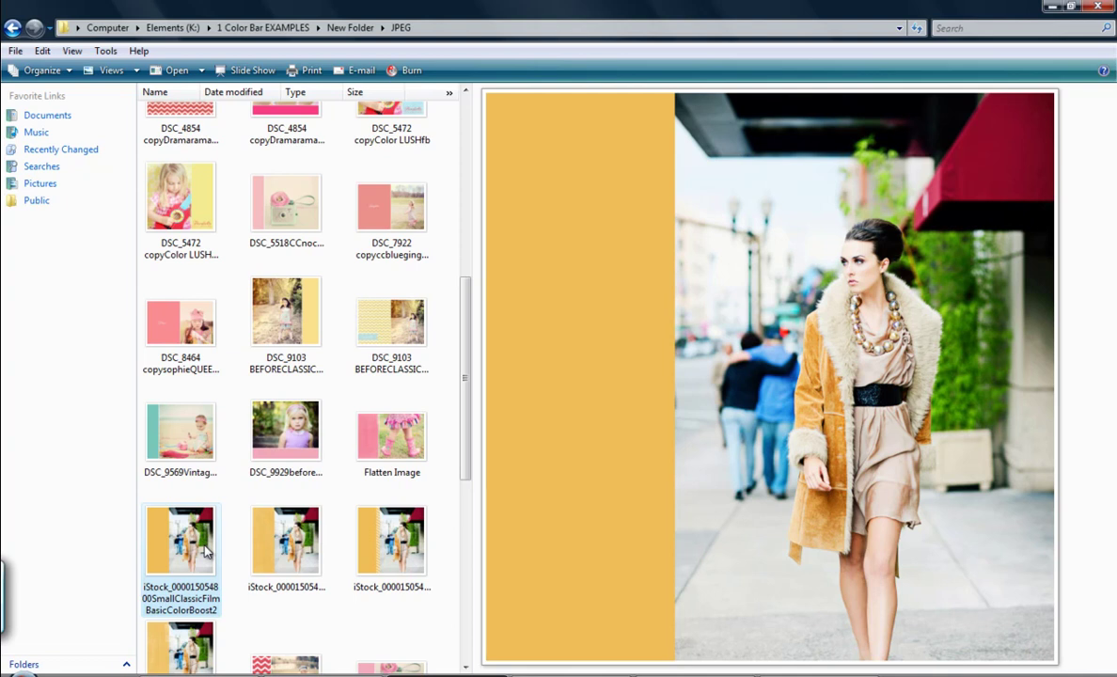
pyautogui.scroll(-3, 202, 549)
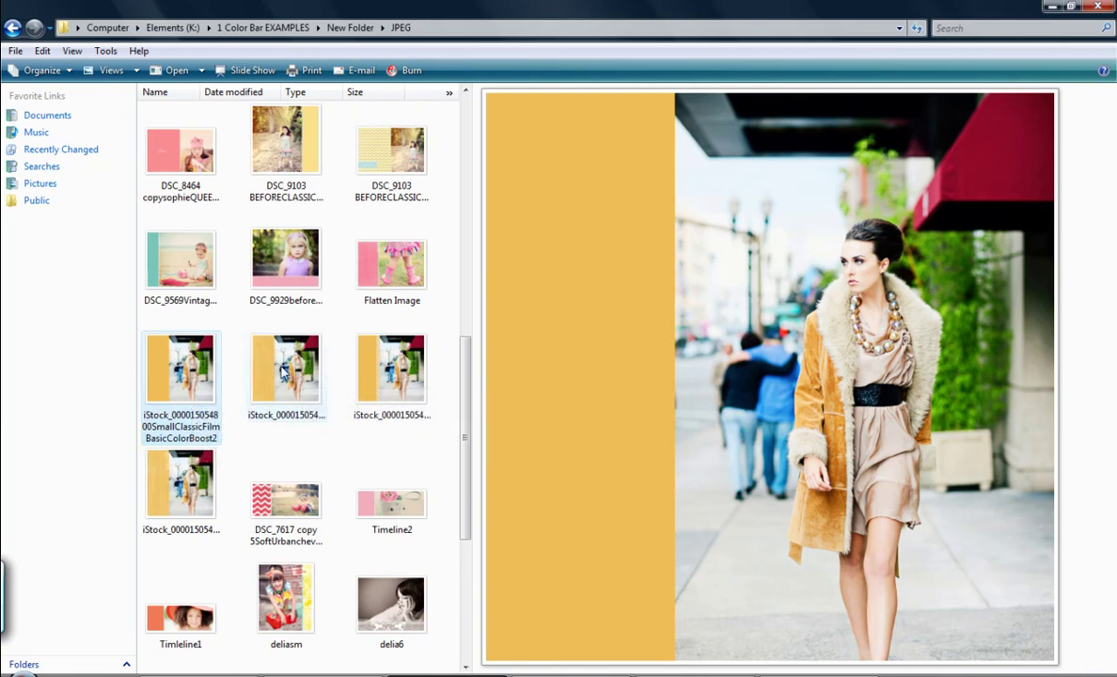
pyautogui.click(298, 371)
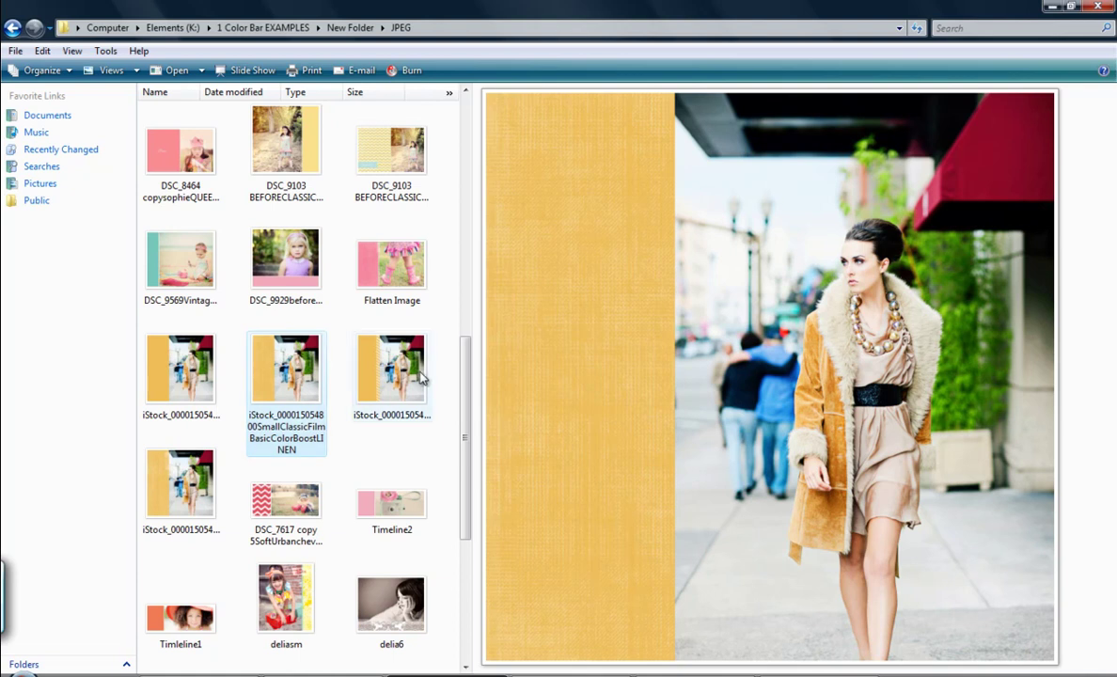
pyautogui.scroll(-3, 387, 353)
pyautogui.click(397, 190)
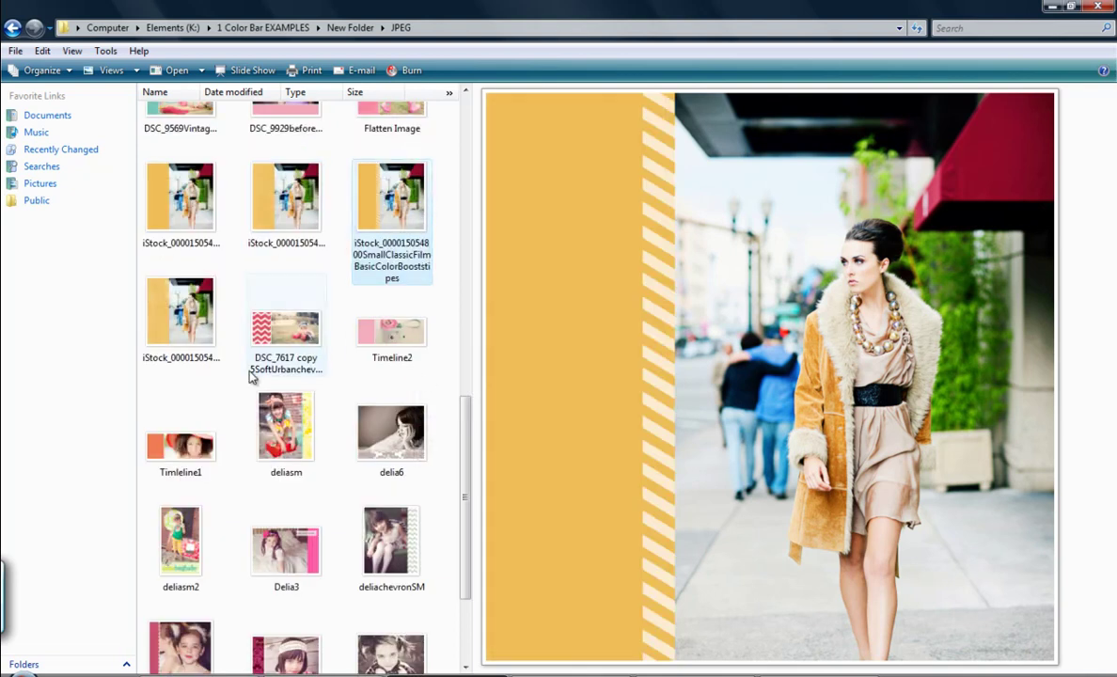
pyautogui.click(163, 329)
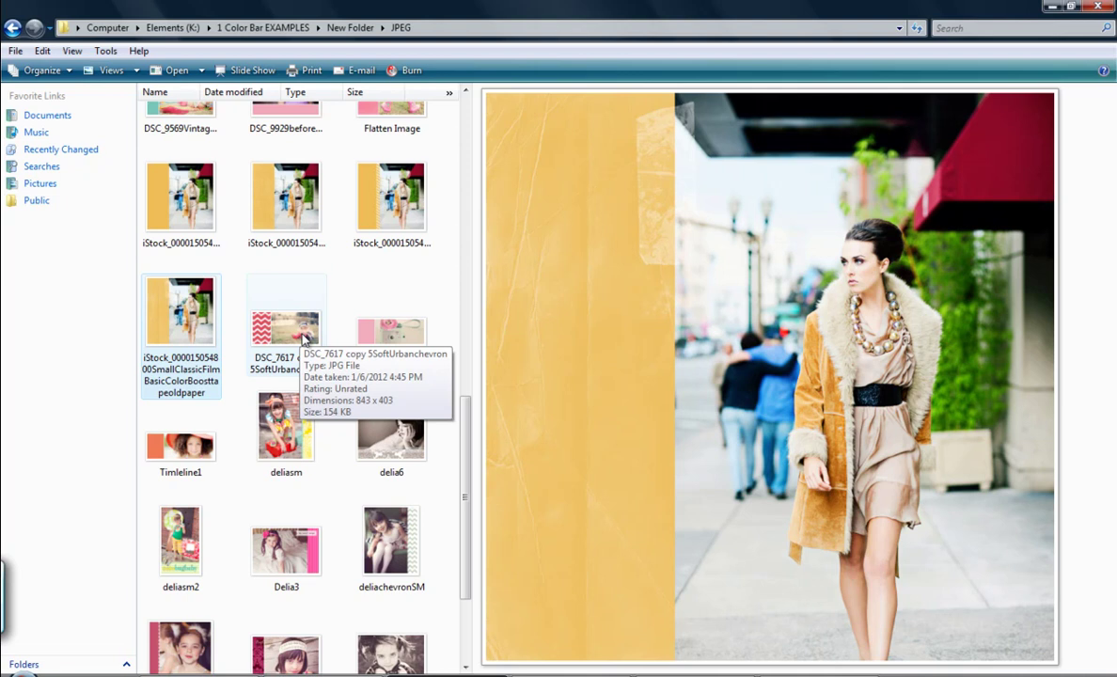
# Preview the wide banner examples: Timleline1, Timeline2, the DSC_7617 red chevron and the teal DSC_2688 layout.
pyautogui.click(181, 444)
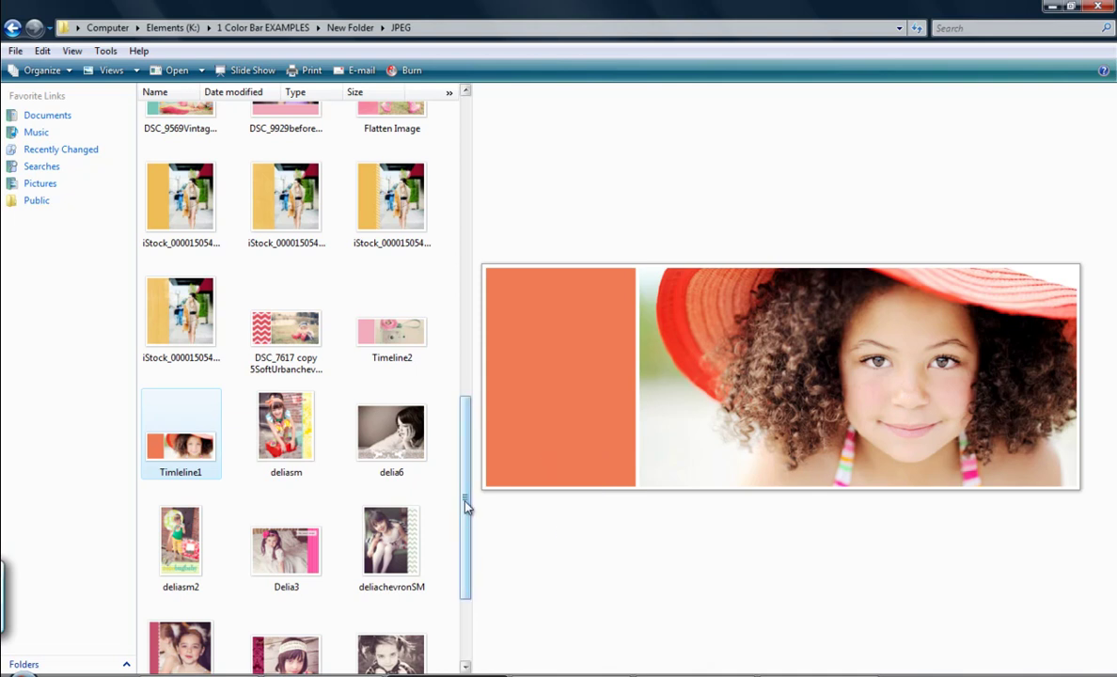
pyautogui.click(393, 333)
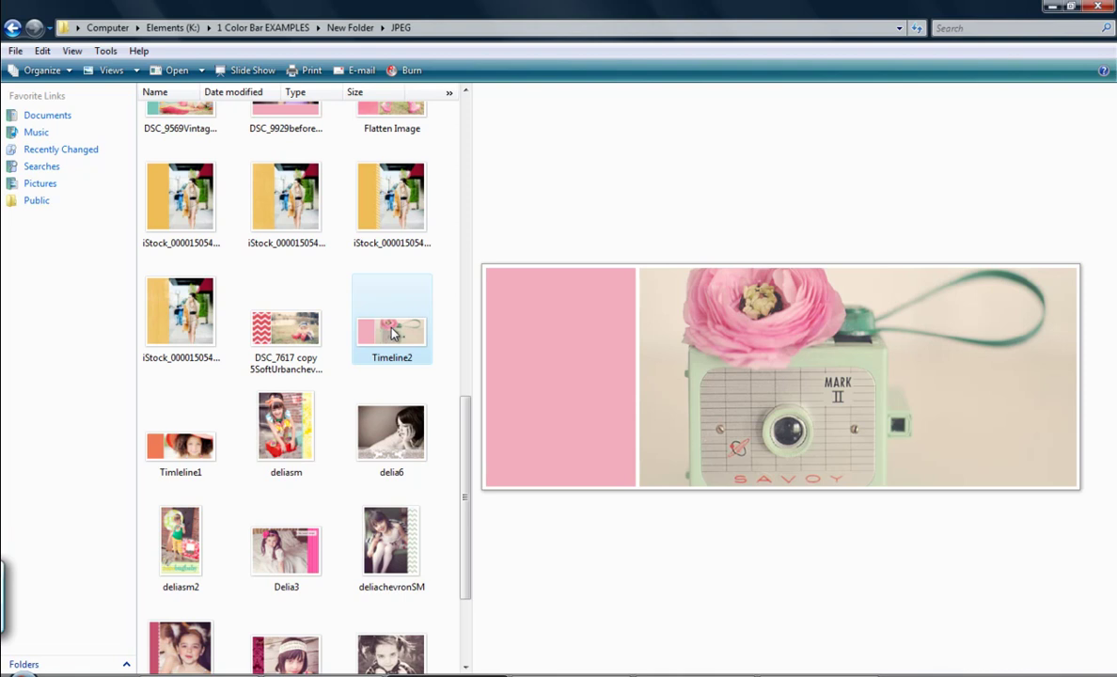
pyautogui.click(306, 334)
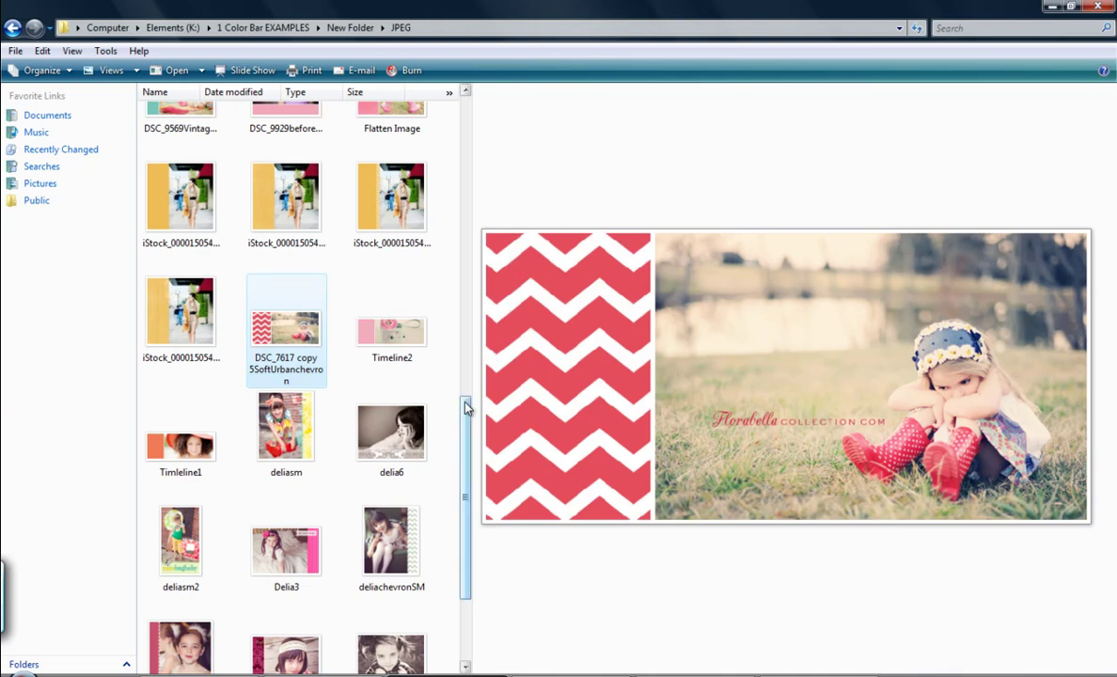
pyautogui.moveTo(467, 408); pyautogui.dragTo(467, 470)
pyautogui.click(302, 617)
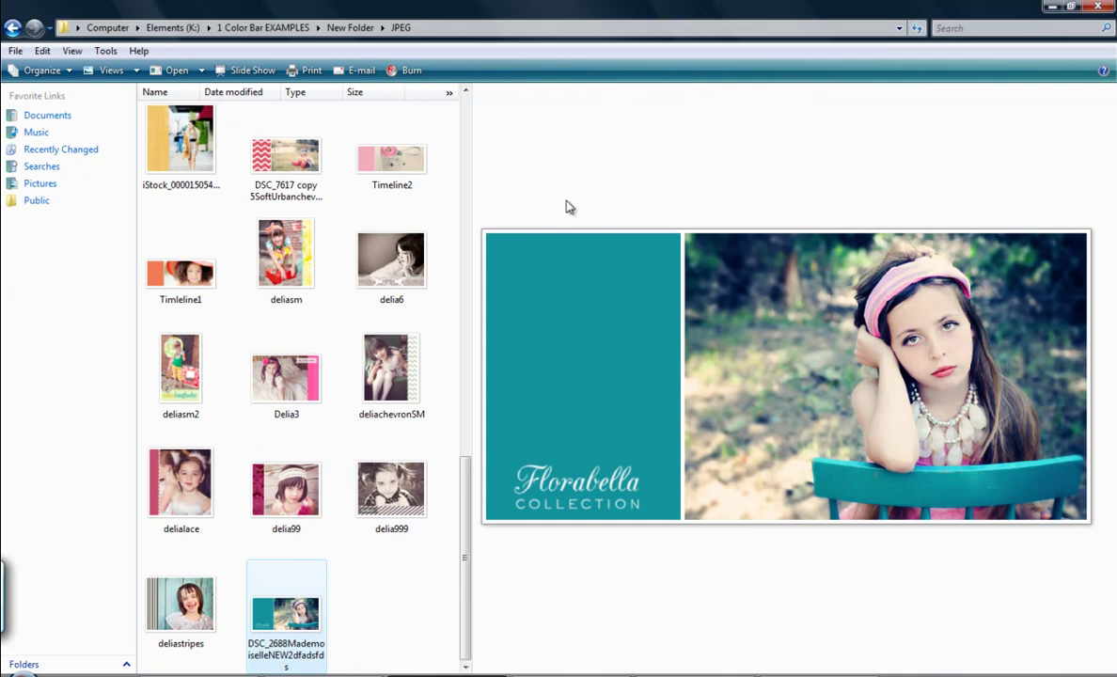
# Preview the portrait with the yellow damask bar, the zozobugbaby layout and the pink-striped "My sweet angel" example.
pyautogui.click(295, 259)
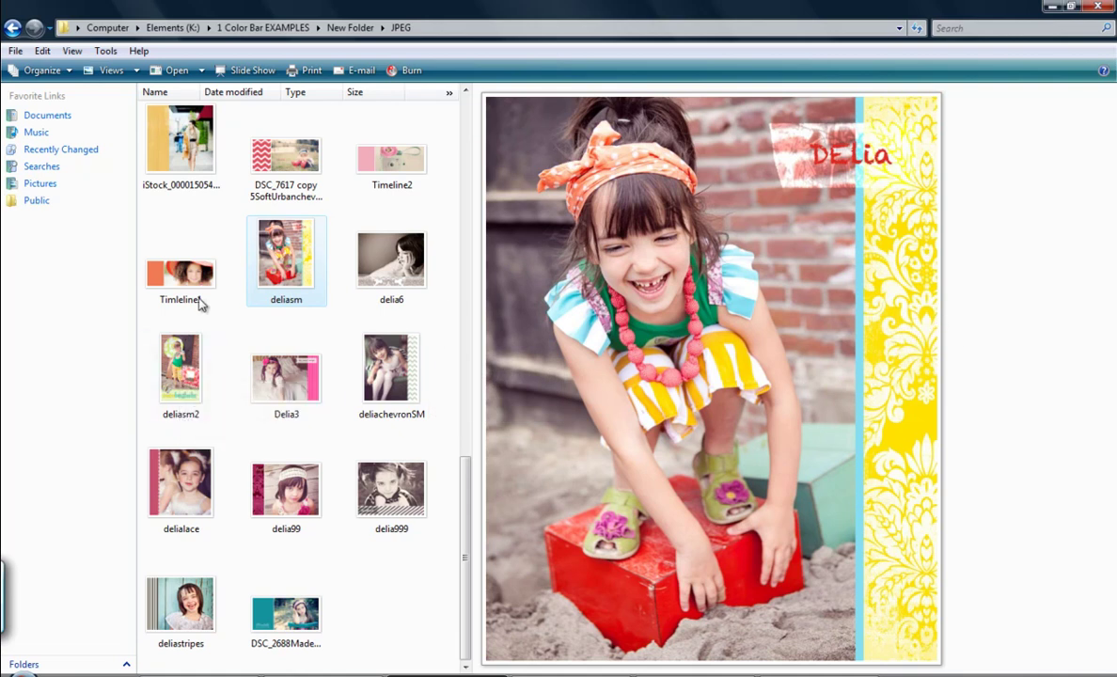
pyautogui.click(193, 379)
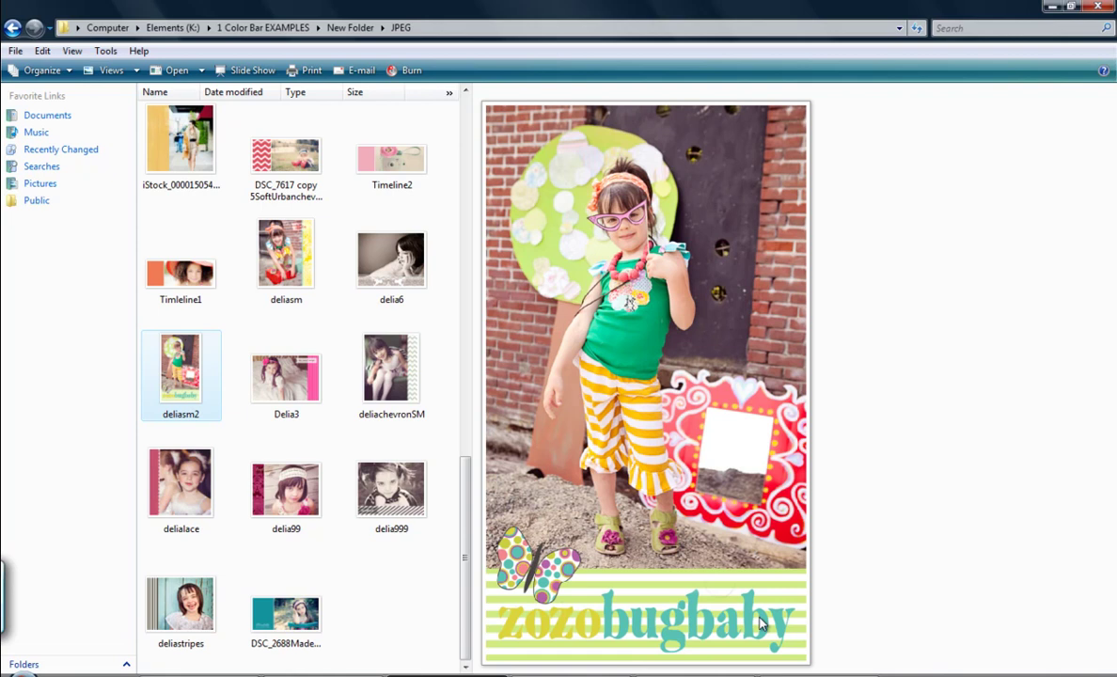
pyautogui.click(323, 398)
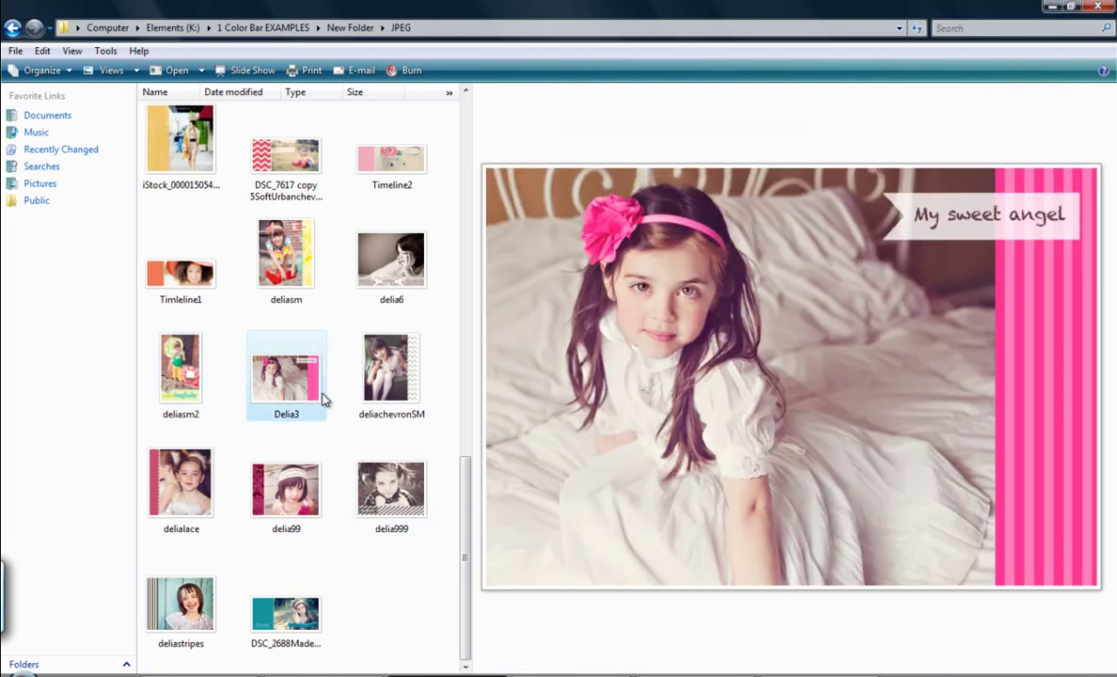
# Preview the green chevron portrait, the pink lace-edged portrait and the black-and-white delia6 example.
pyautogui.click(393, 388)
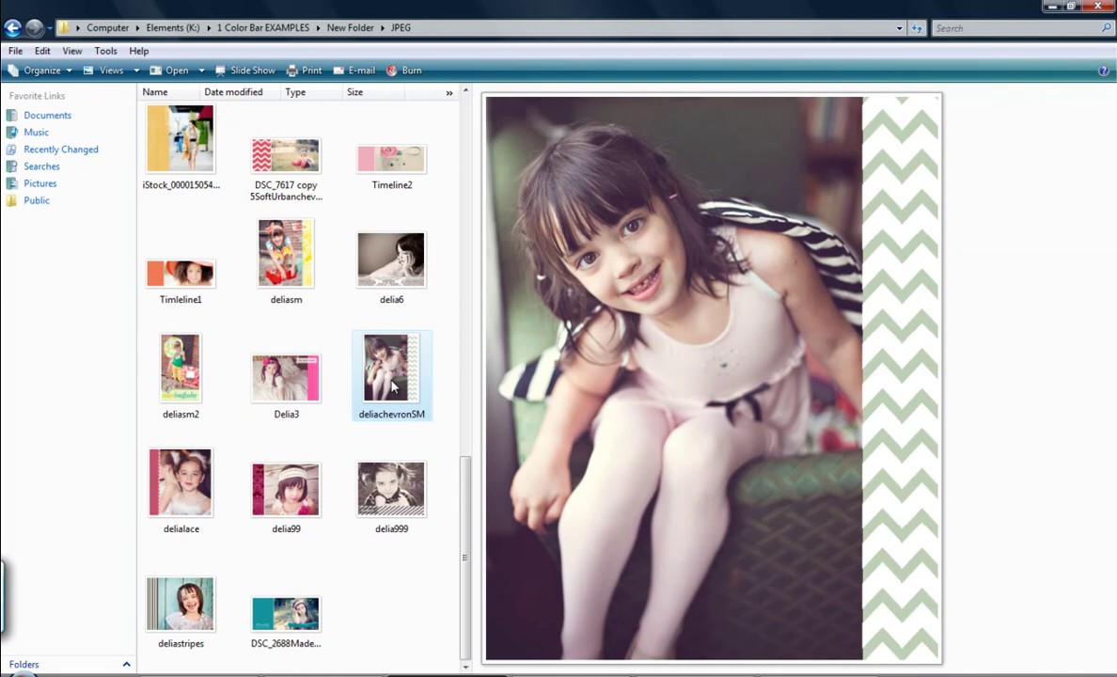
pyautogui.click(190, 484)
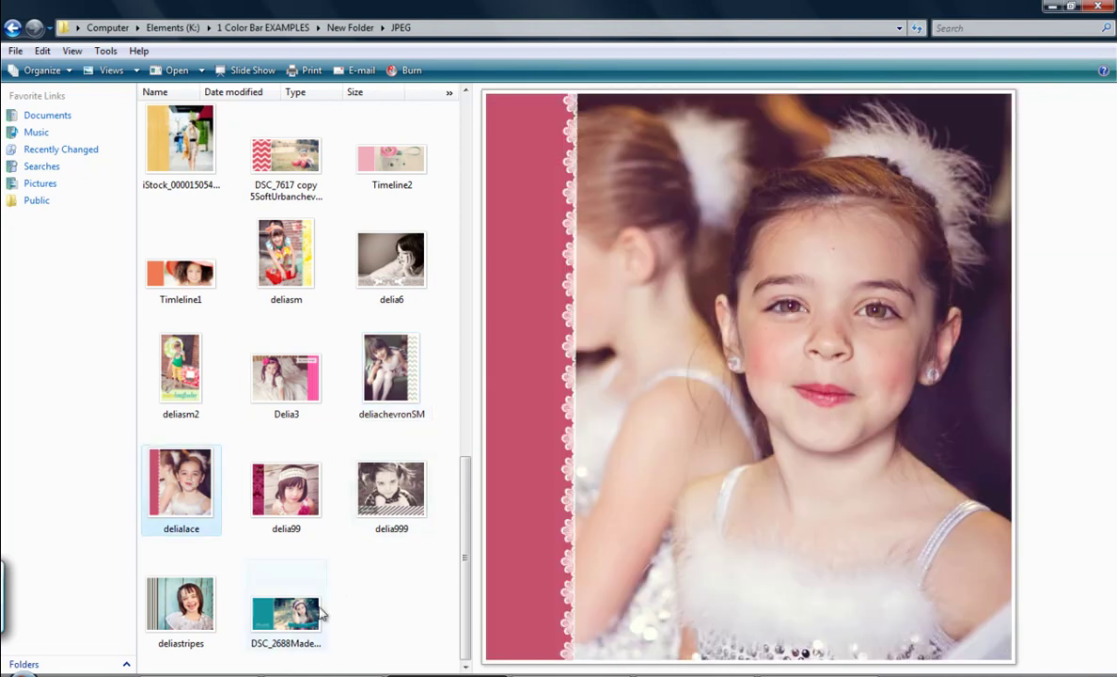
pyautogui.click(386, 256)
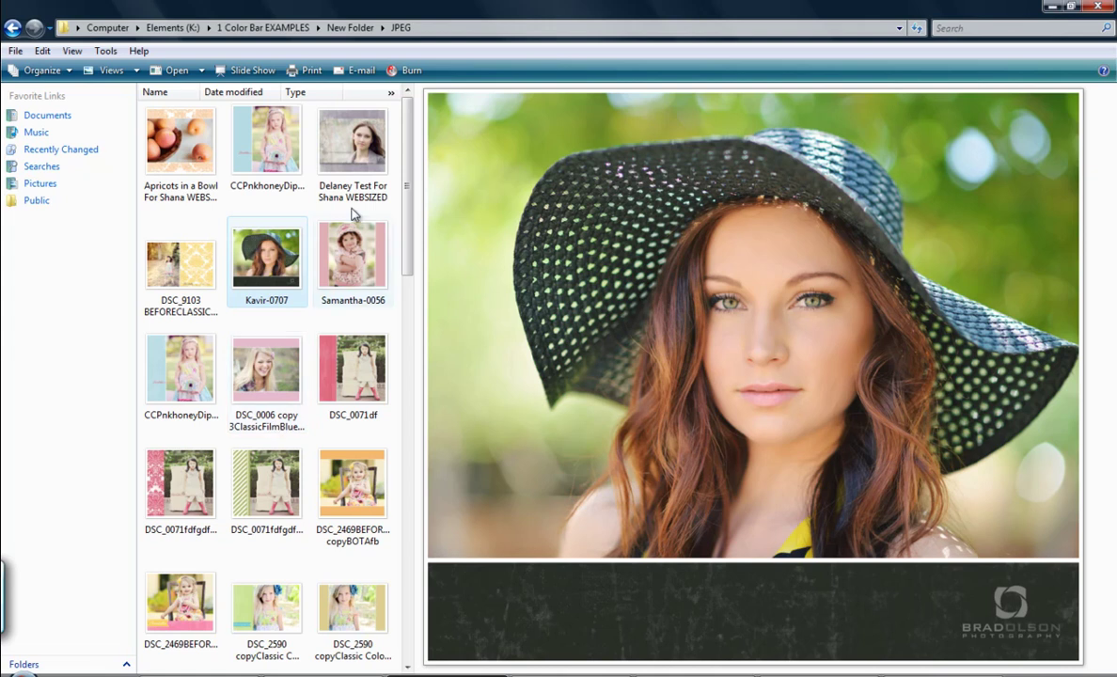
# Preview the portrait with pink side bars, the taped linen-textured portrait and the Apricots in a Bowl example.
pyautogui.click(353, 244)
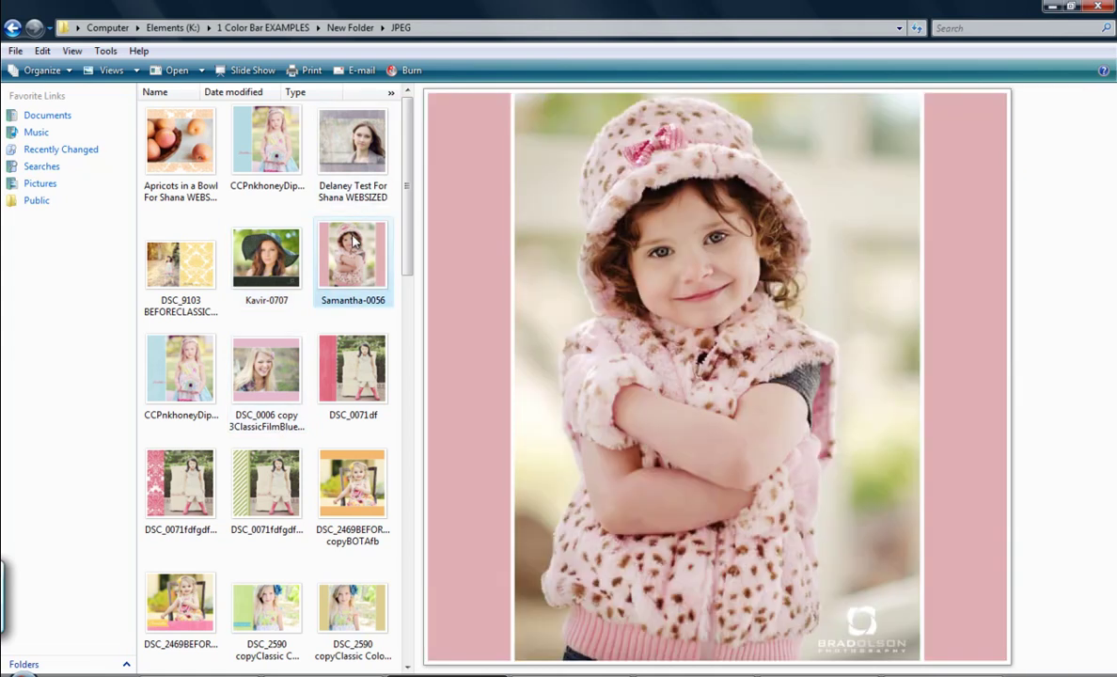
pyautogui.click(366, 148)
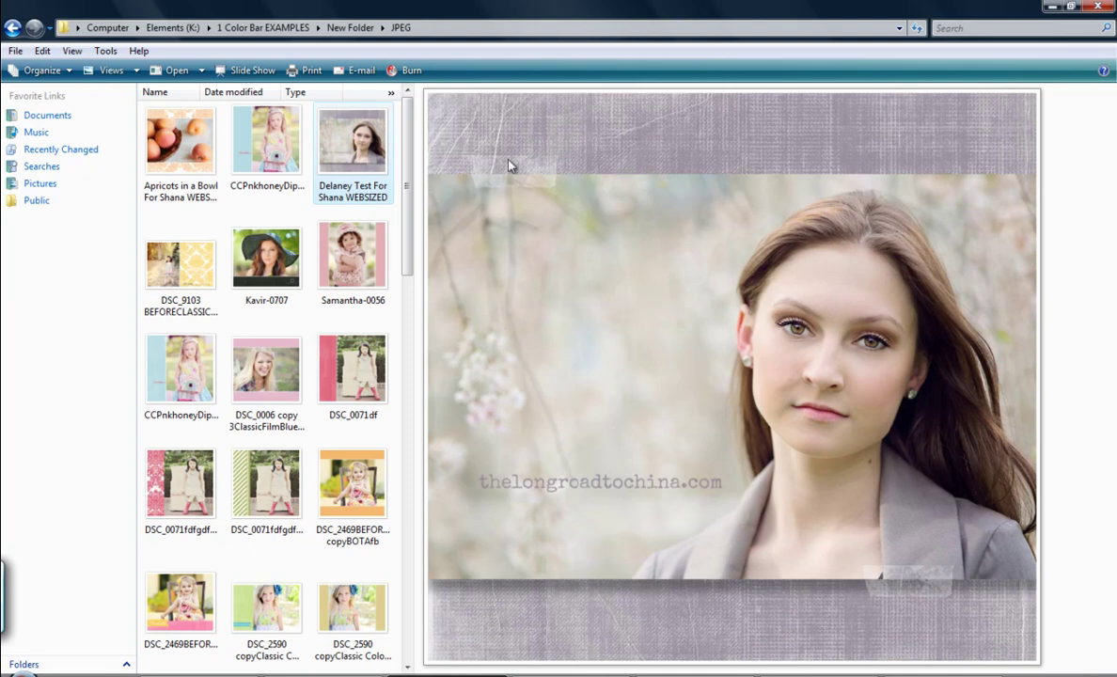
pyautogui.click(158, 141)
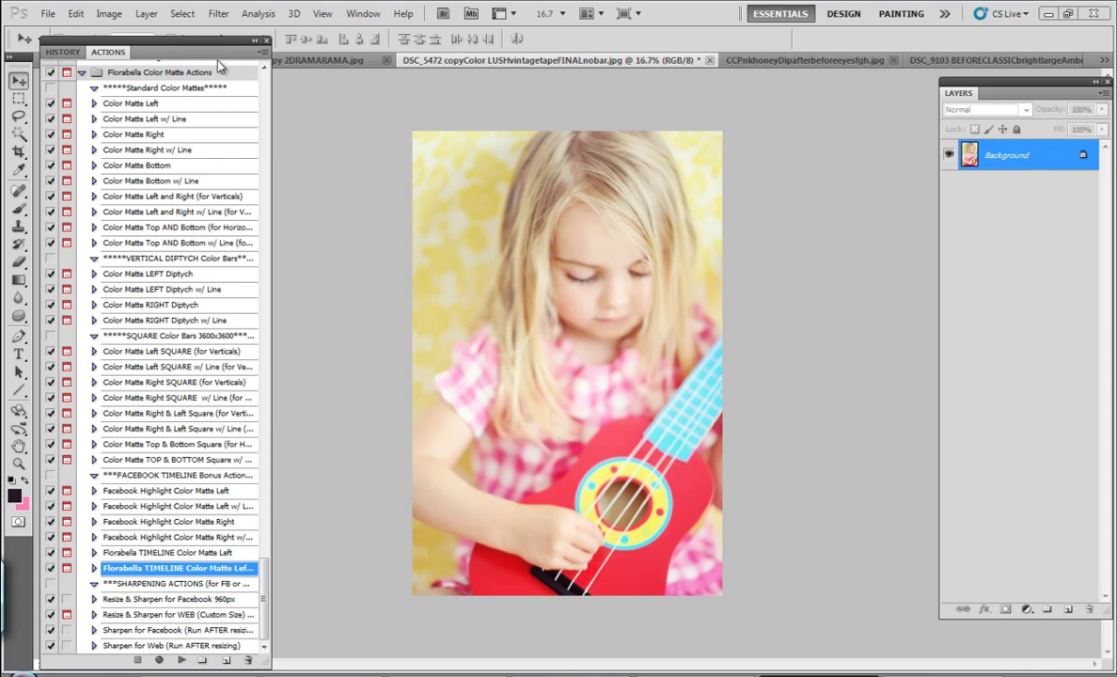
# In Photoshop, run the Color Matte Right SQUARE w/ Line (for Verticals) action on the guitar photo and accept the new color fill layer.
pyautogui.moveTo(219, 54); pyautogui.dragTo(235, 34)
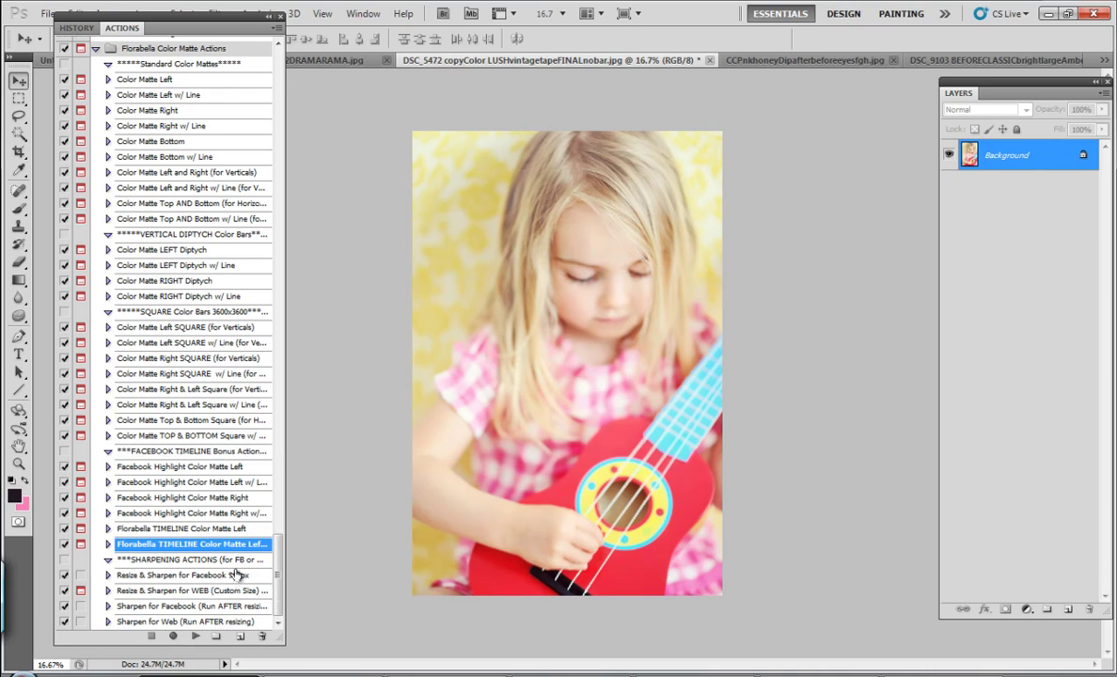
pyautogui.moveTo(230, 27); pyautogui.dragTo(262, 19)
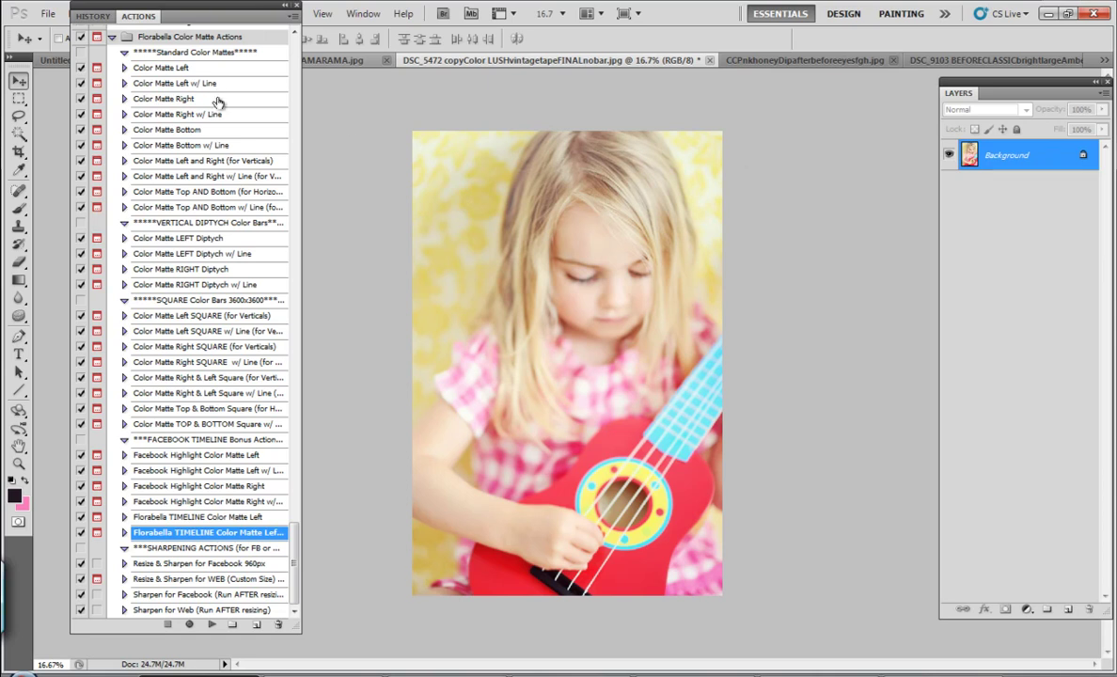
pyautogui.click(253, 363)
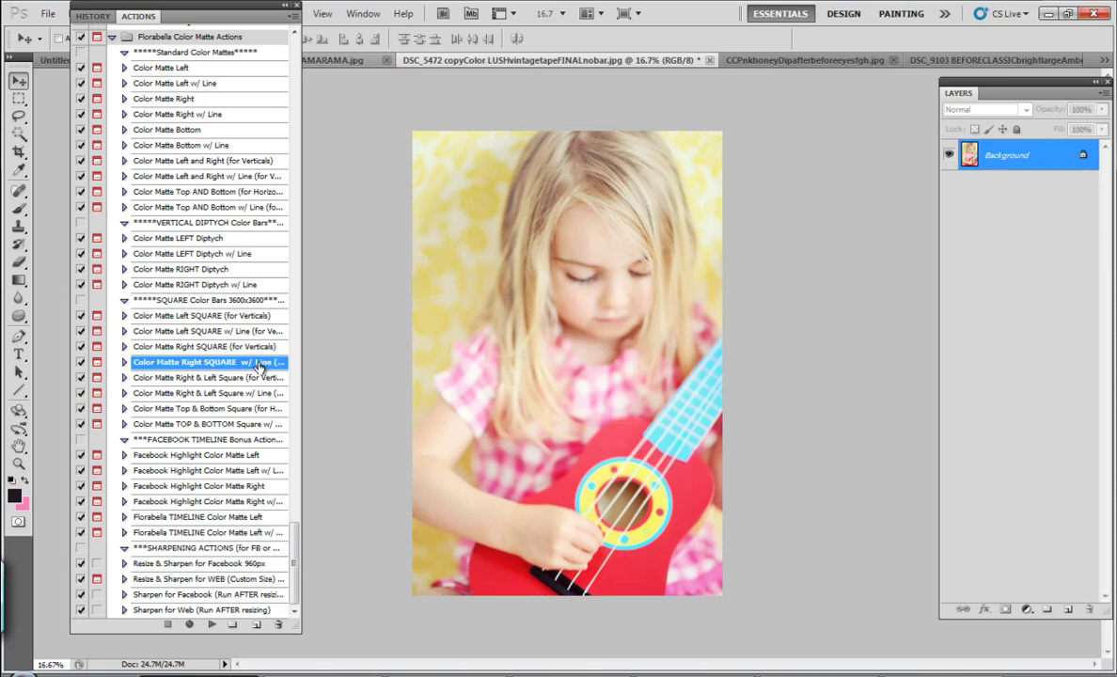
pyautogui.doubleClick(260, 363)
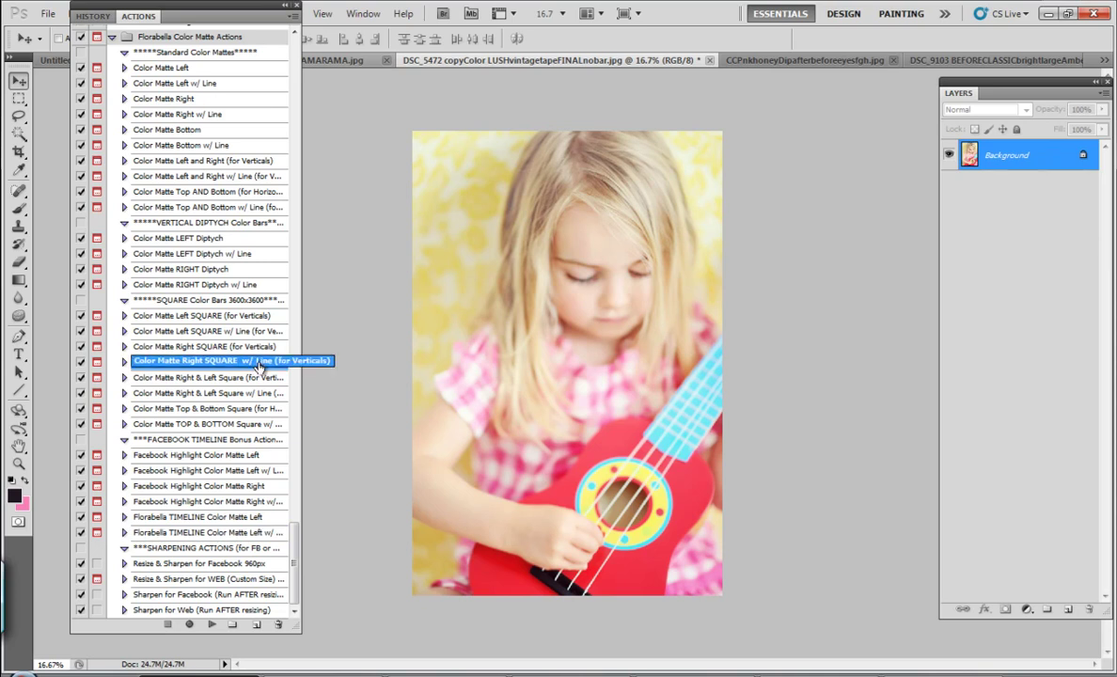
pyautogui.press('Return')
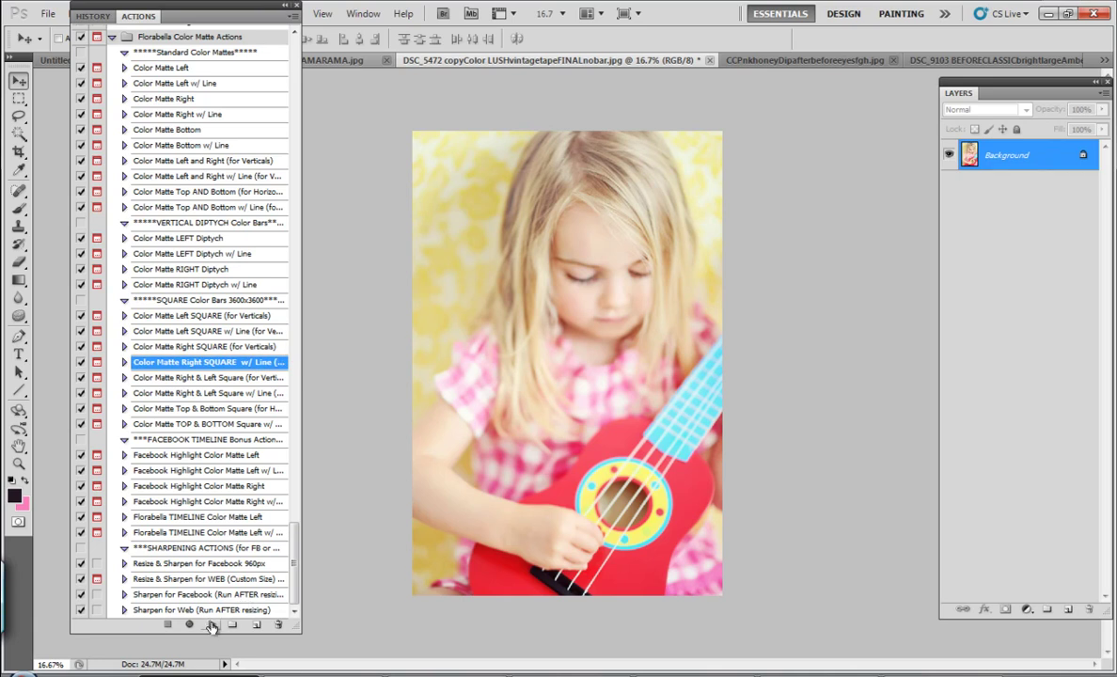
pyautogui.click(212, 624)
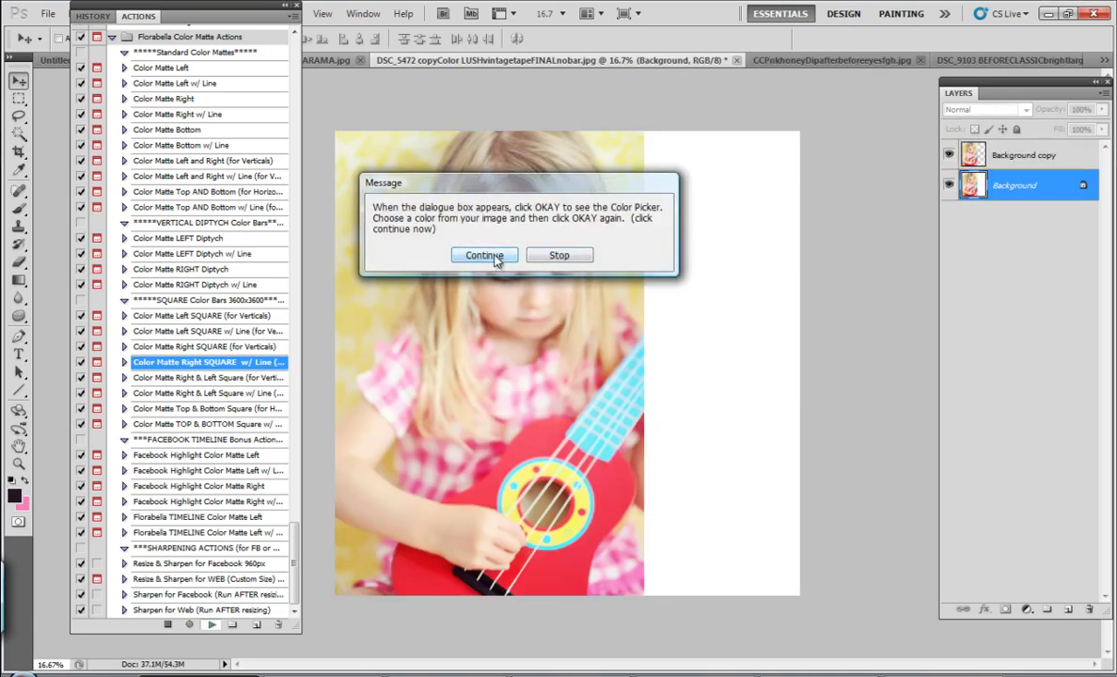
pyautogui.click(484, 256)
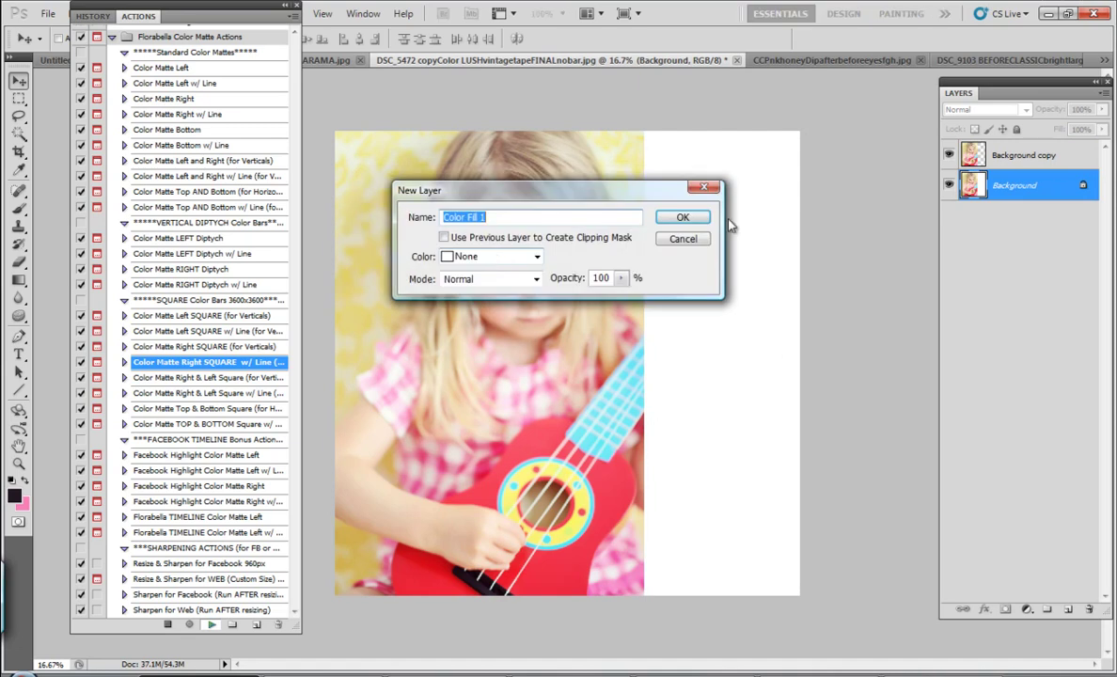
pyautogui.click(683, 218)
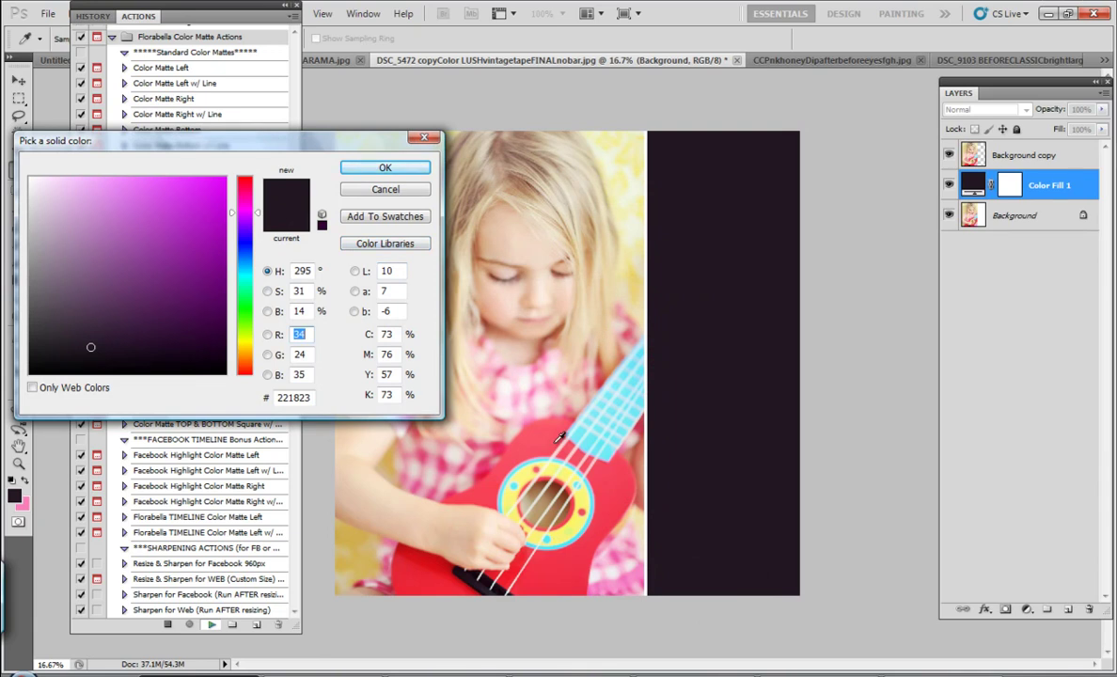
# Try out bar colors sampled from the photo, including the guitar's red, turquoise and yellow and the background's cream and gold.
pyautogui.click(522, 404)
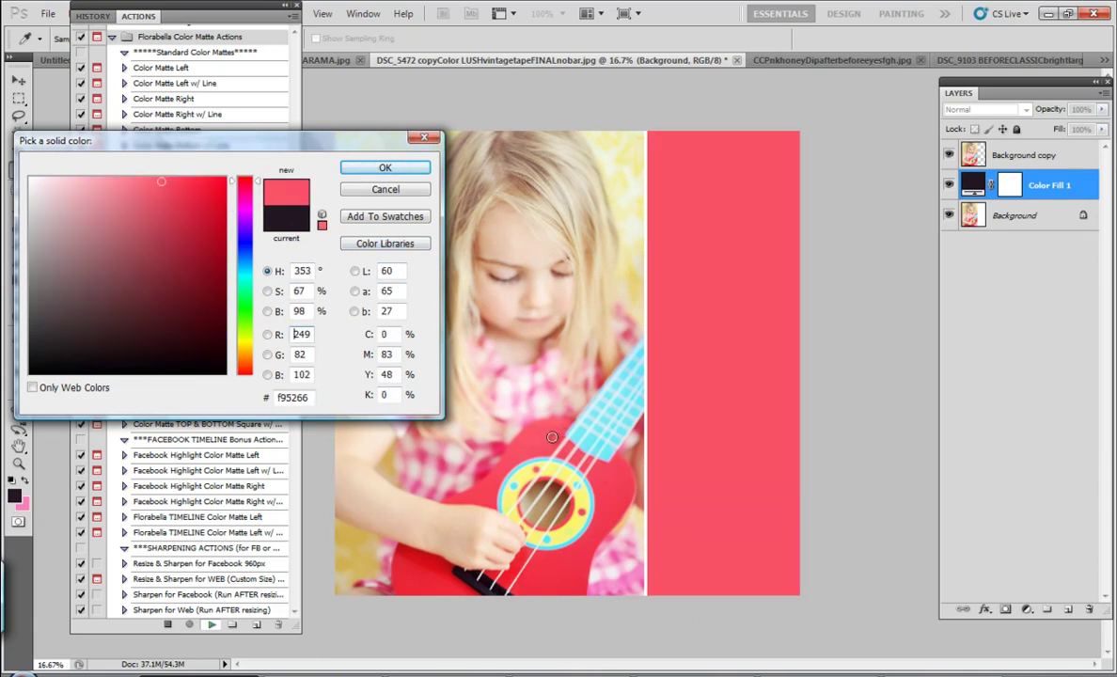
pyautogui.click(645, 213)
pyautogui.click(632, 169)
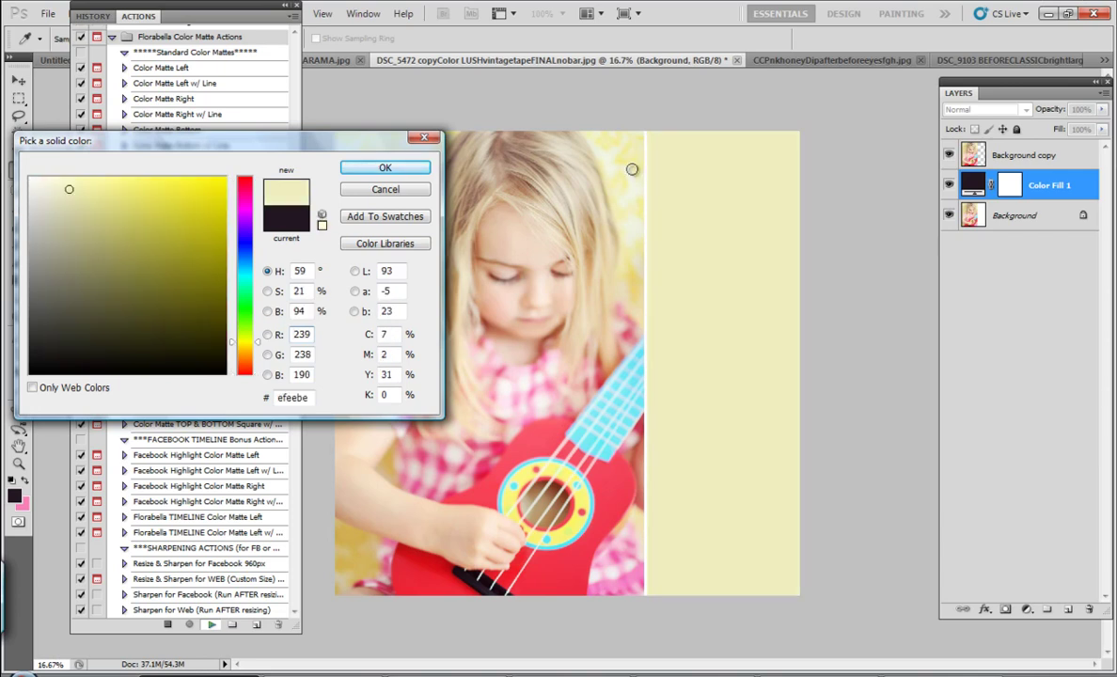
pyautogui.click(579, 144)
pyautogui.click(590, 436)
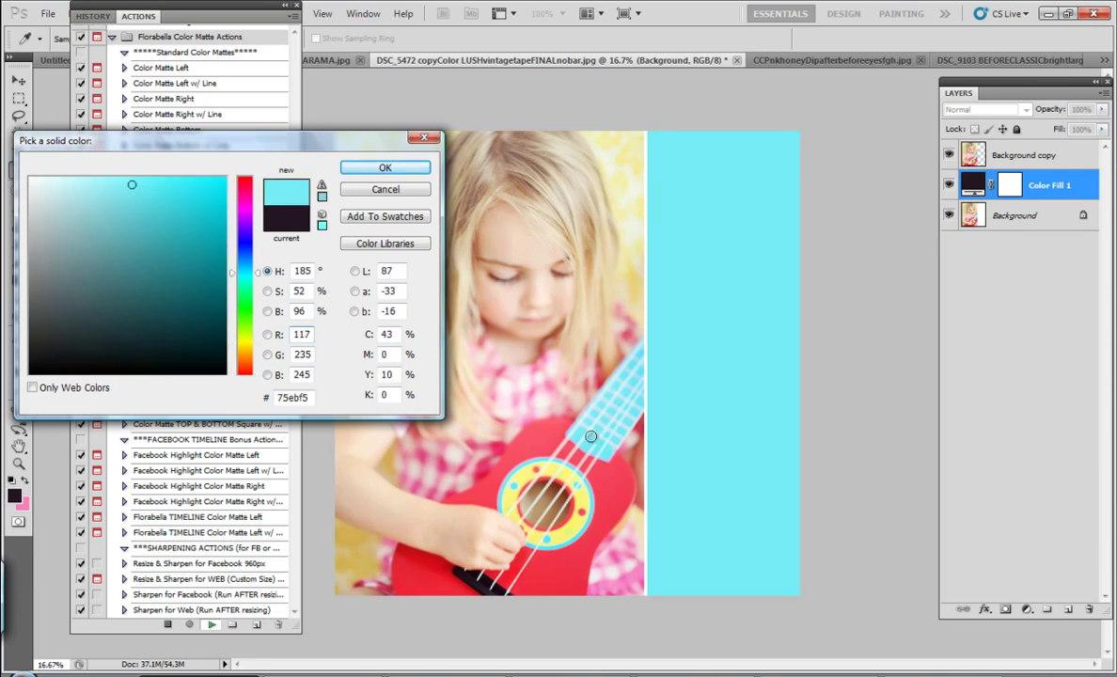
pyautogui.click(539, 482)
pyautogui.click(614, 484)
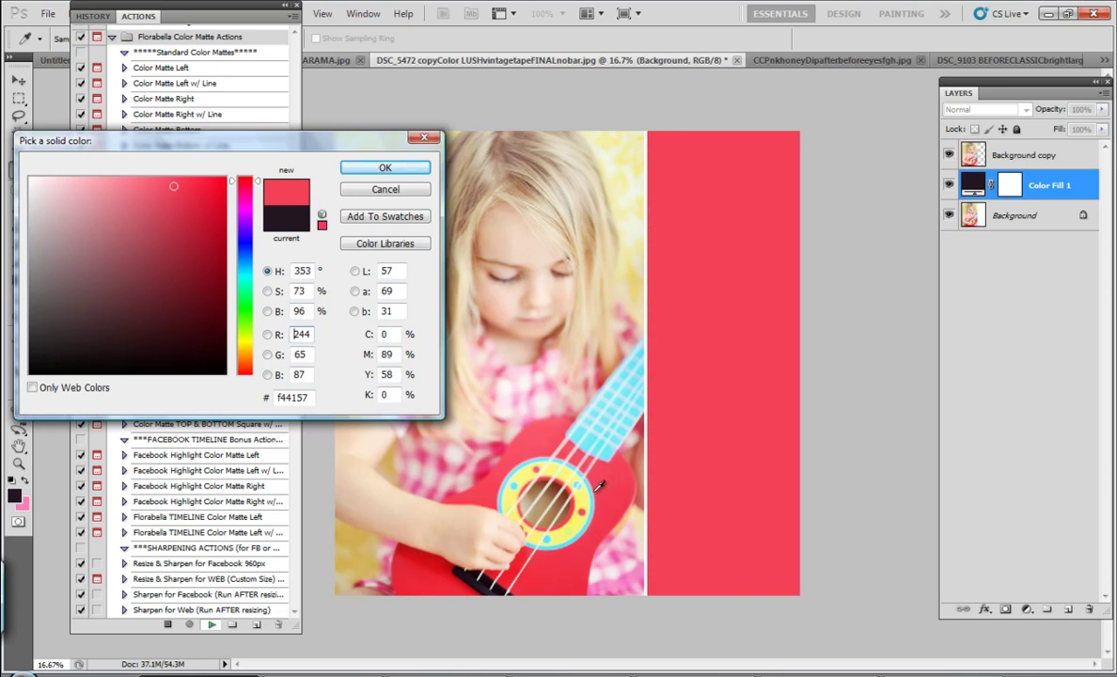
pyautogui.click(584, 497)
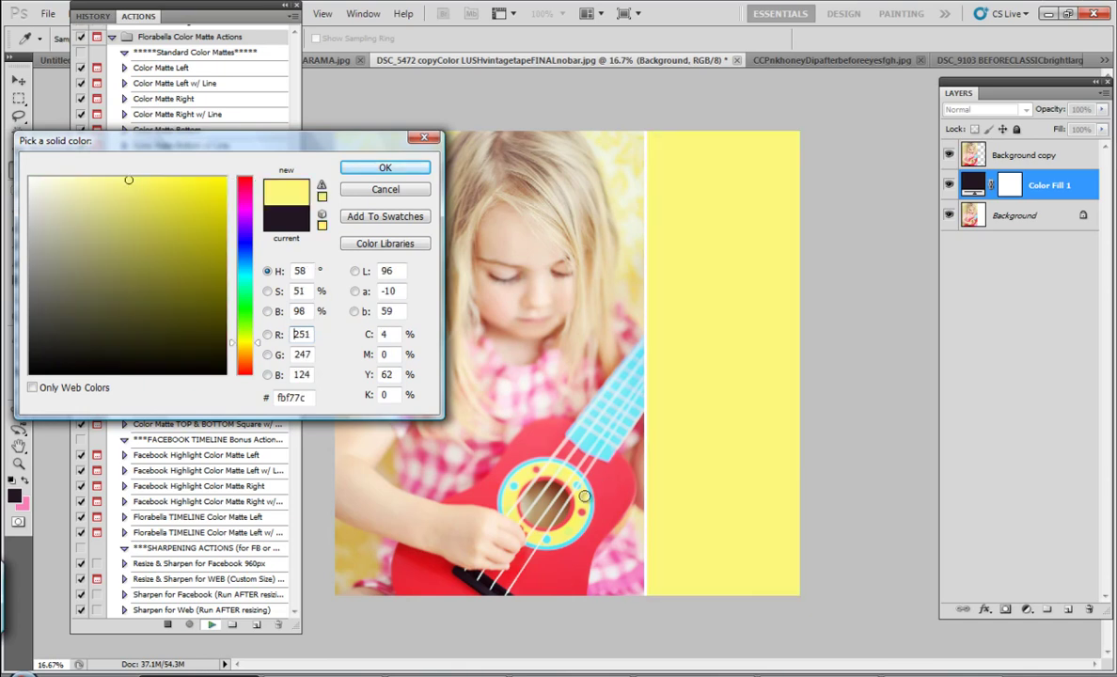
pyautogui.click(583, 500)
pyautogui.click(569, 527)
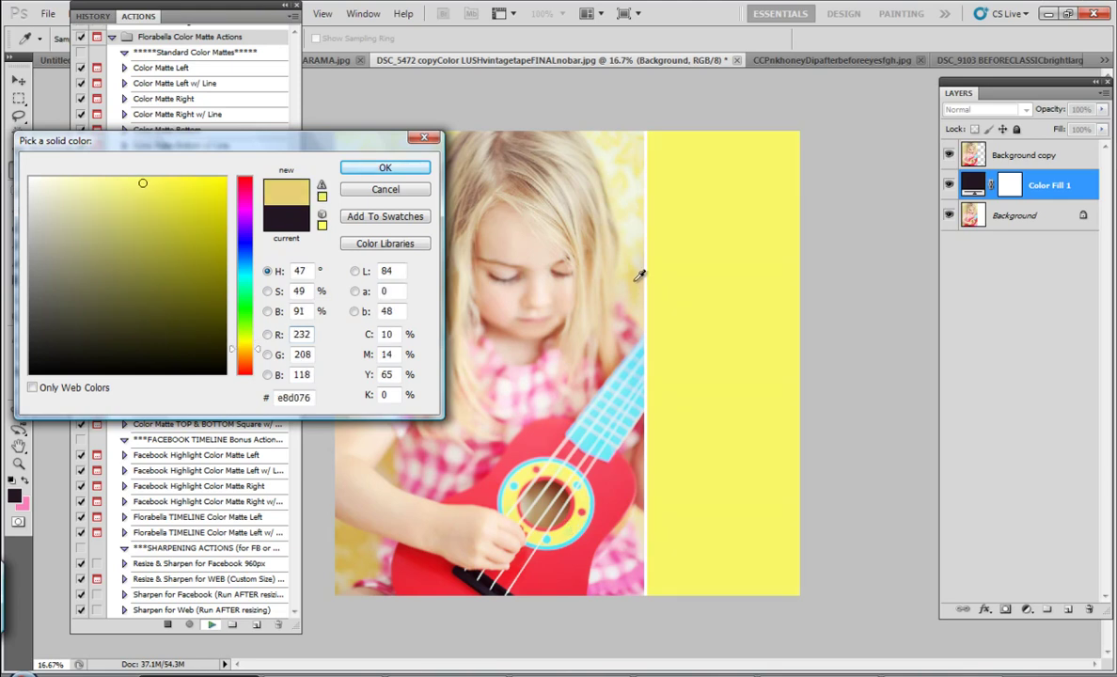
pyautogui.click(637, 275)
pyautogui.click(636, 269)
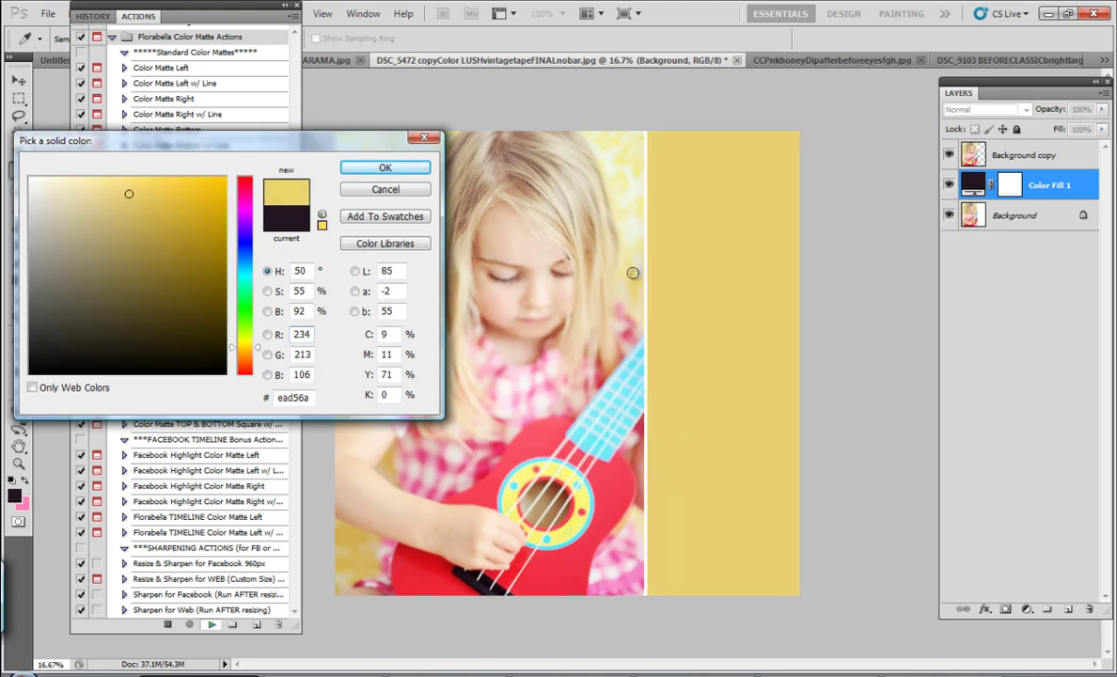
# Sample pale yellow from the photo's background, adjust its saturation and hue to f1e592, and apply it to the bar.
pyautogui.click(624, 188)
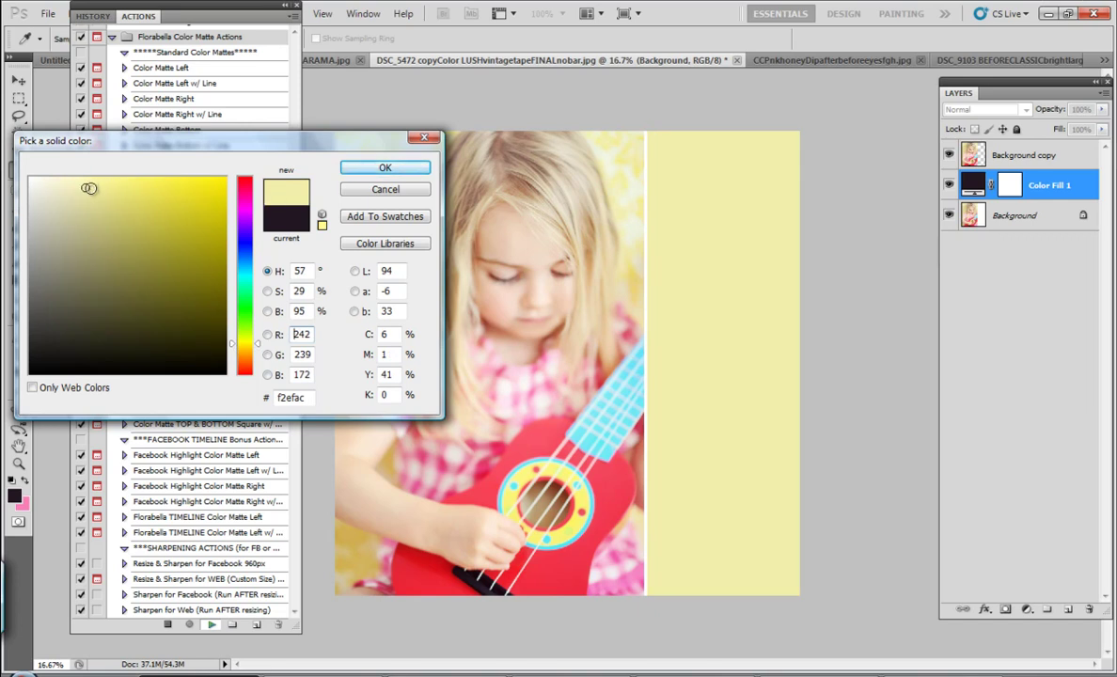
pyautogui.moveTo(88, 188); pyautogui.dragTo(97, 189)
pyautogui.click(108, 188)
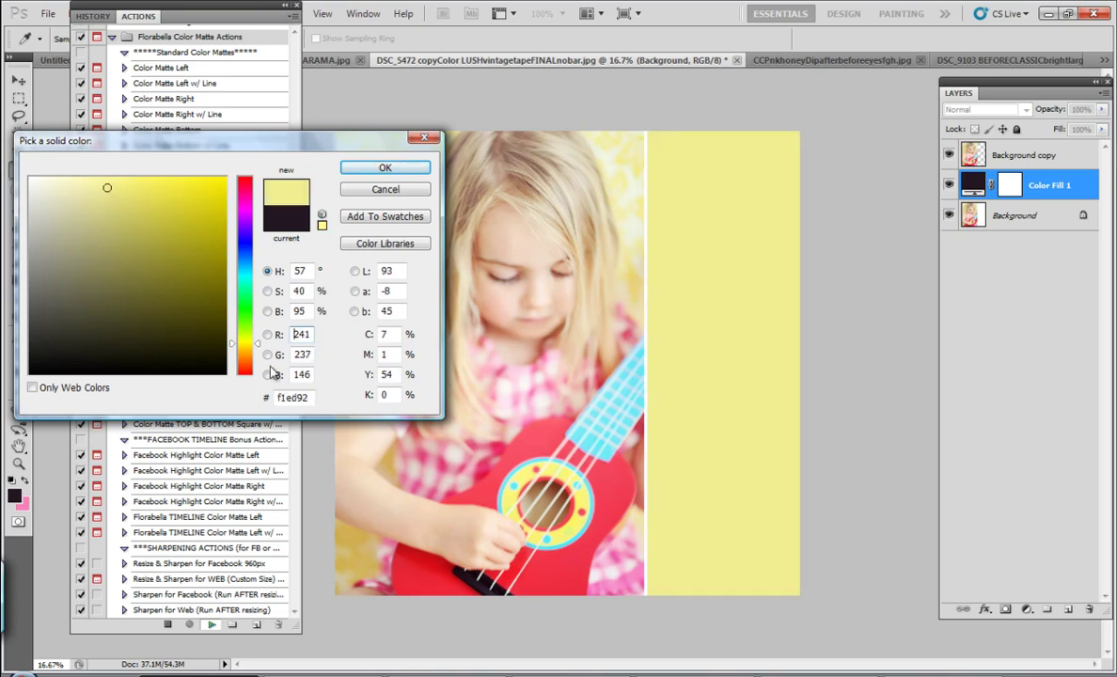
pyautogui.moveTo(260, 351); pyautogui.dragTo(260, 350)
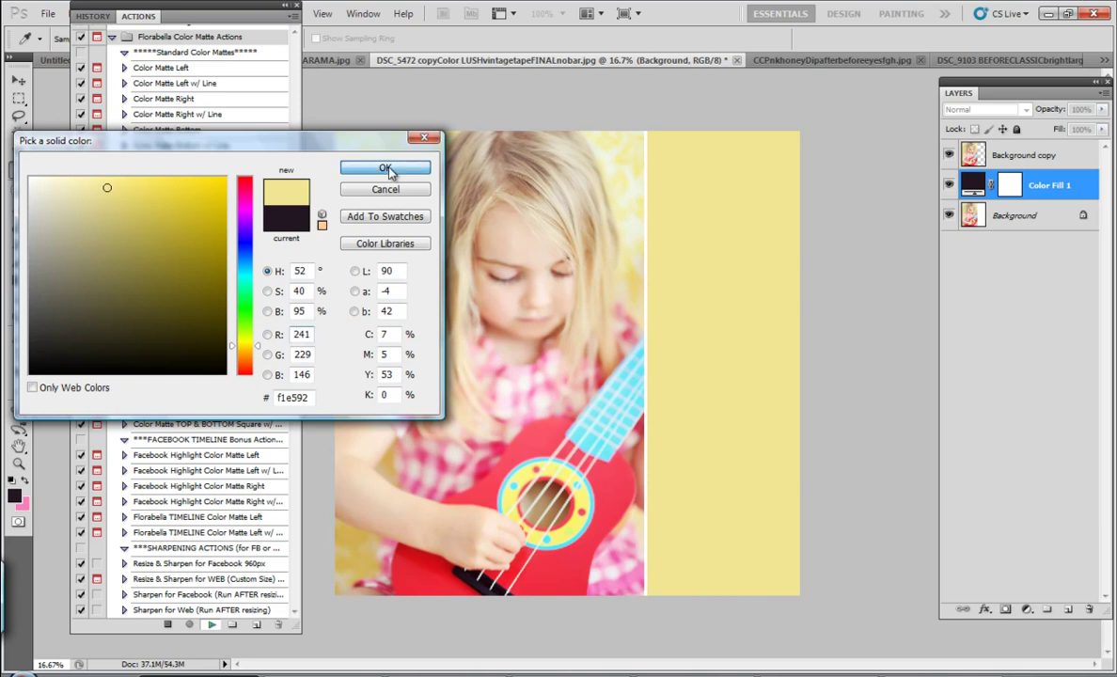
pyautogui.click(387, 170)
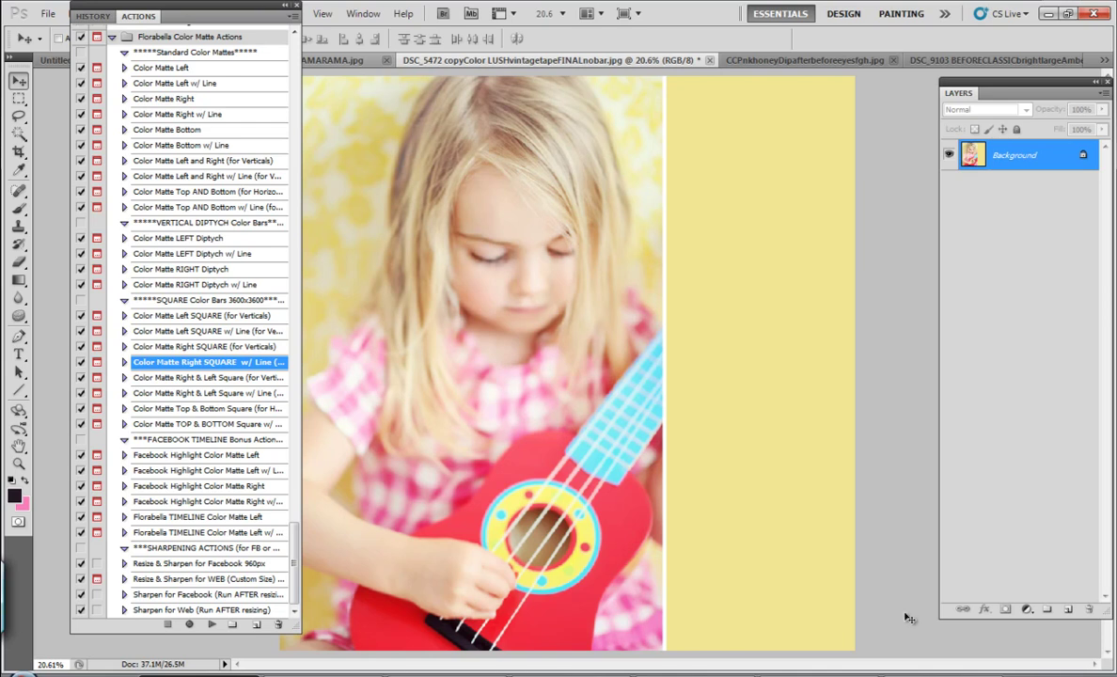
# Place the 01 FB CHEVRON 1 pattern from Florabella Design Kit I over the yellow bar and set its blend mode to Screen.
pyautogui.moveTo(267, 13); pyautogui.dragTo(252, 40)
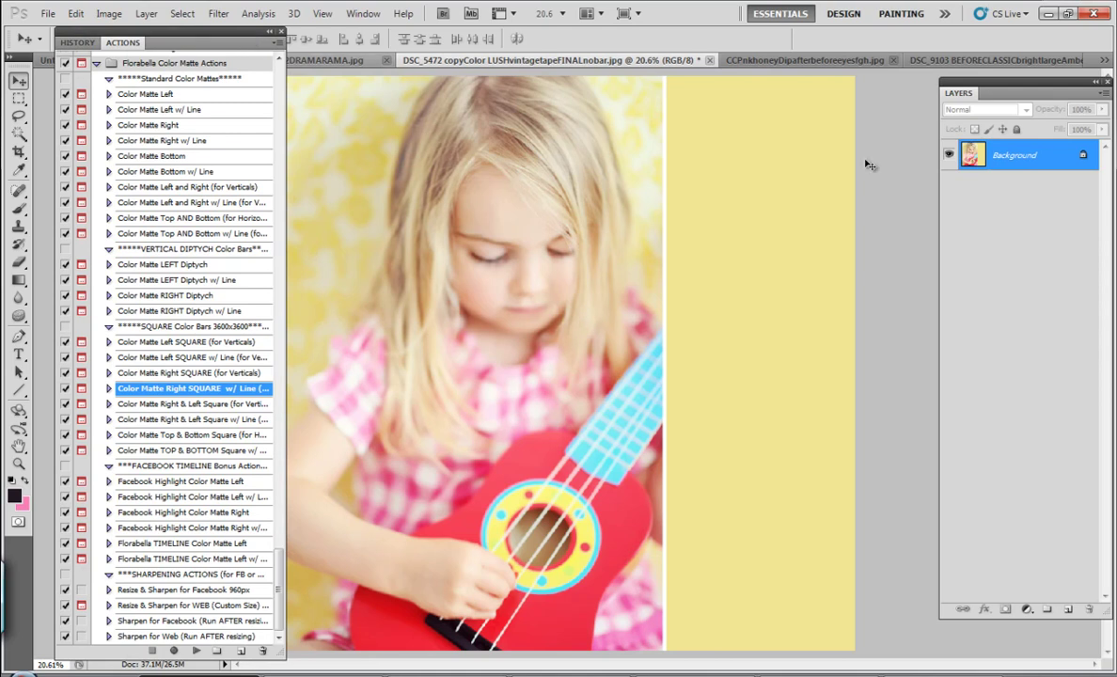
pyautogui.click(50, 14)
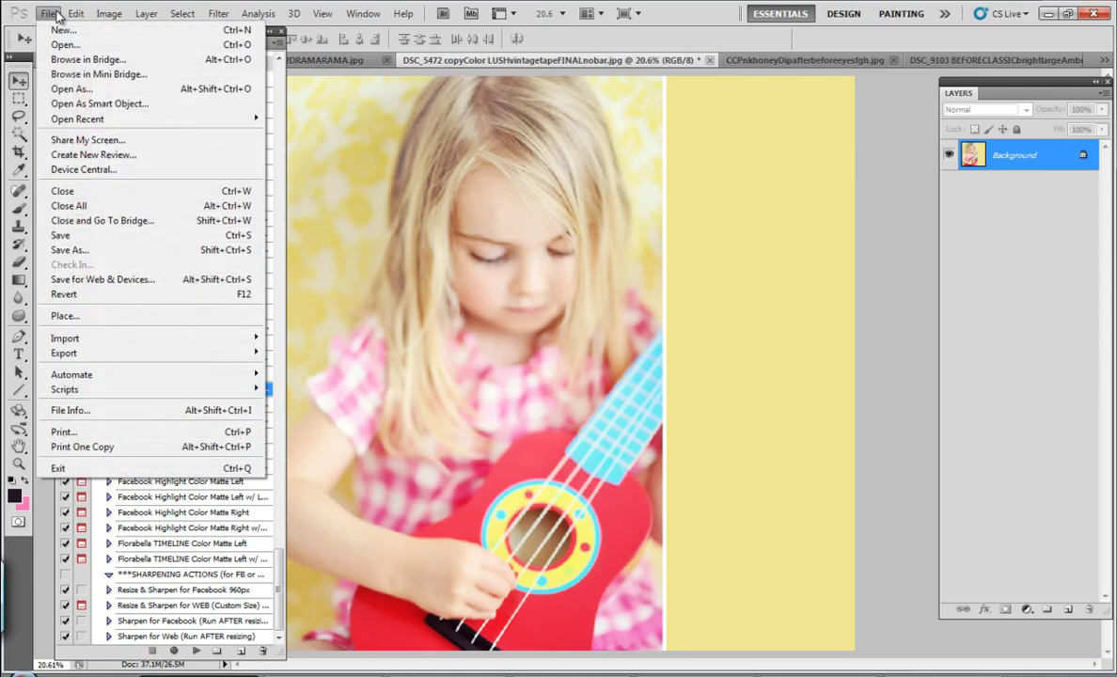
pyautogui.click(65, 315)
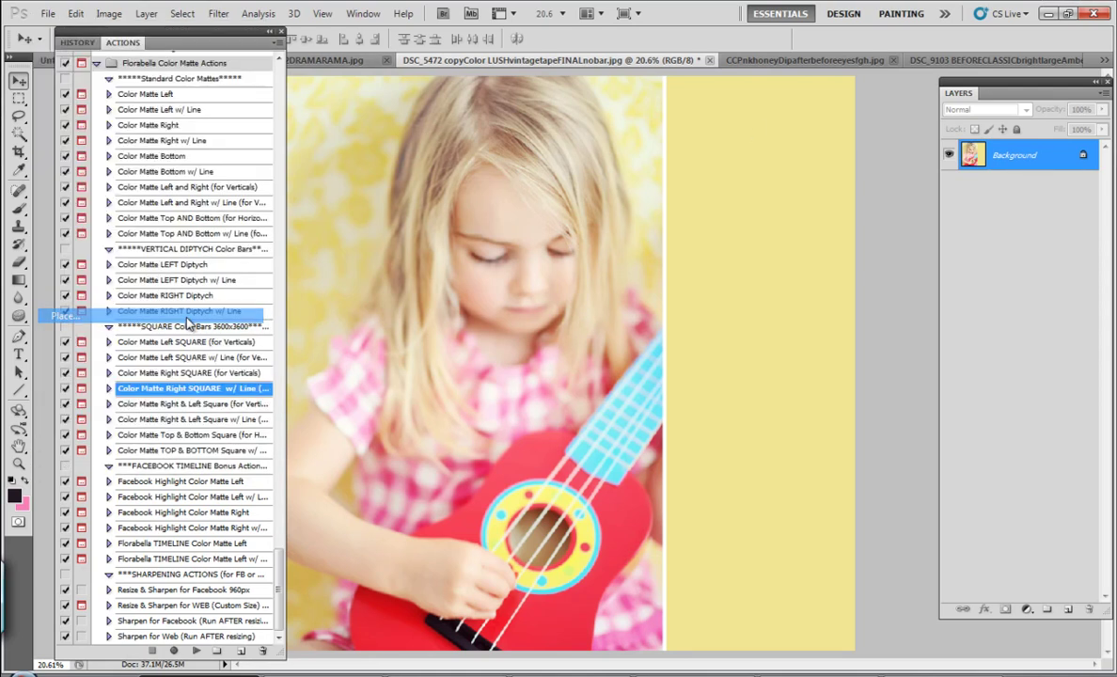
pyautogui.moveTo(555, 179); pyautogui.dragTo(670, 115)
pyautogui.moveTo(869, 590)
pyautogui.mouseDown()
pyautogui.moveTo(930, 596)
pyautogui.moveTo(927, 670)
pyautogui.moveTo(855, 593)
pyautogui.mouseUp()
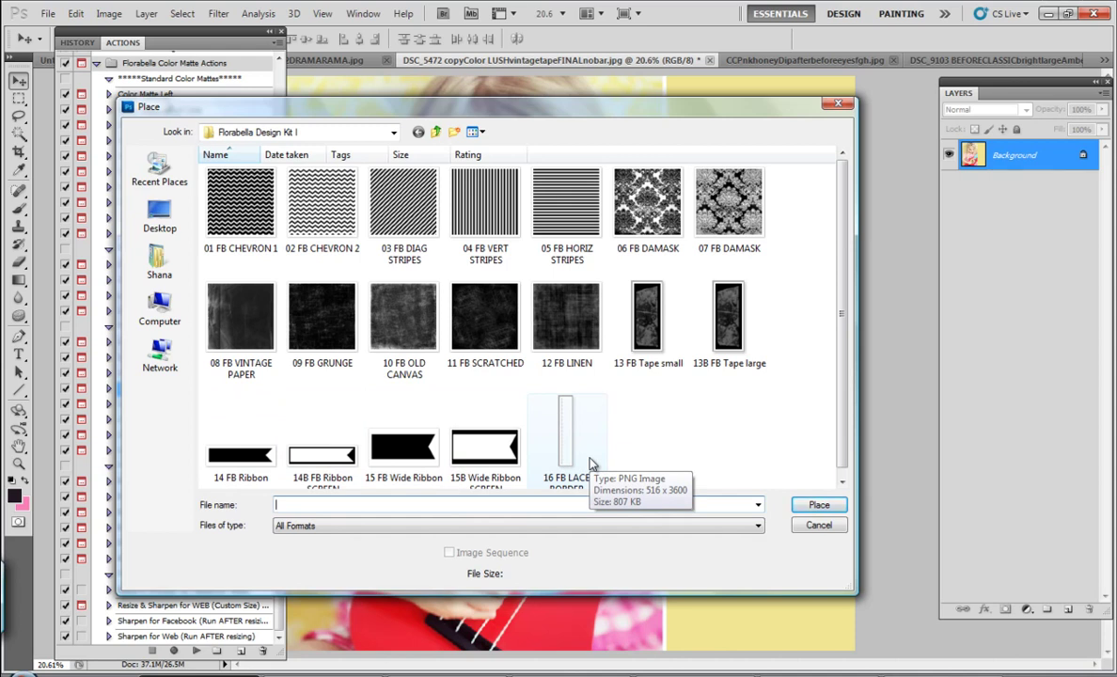
pyautogui.doubleClick(247, 239)
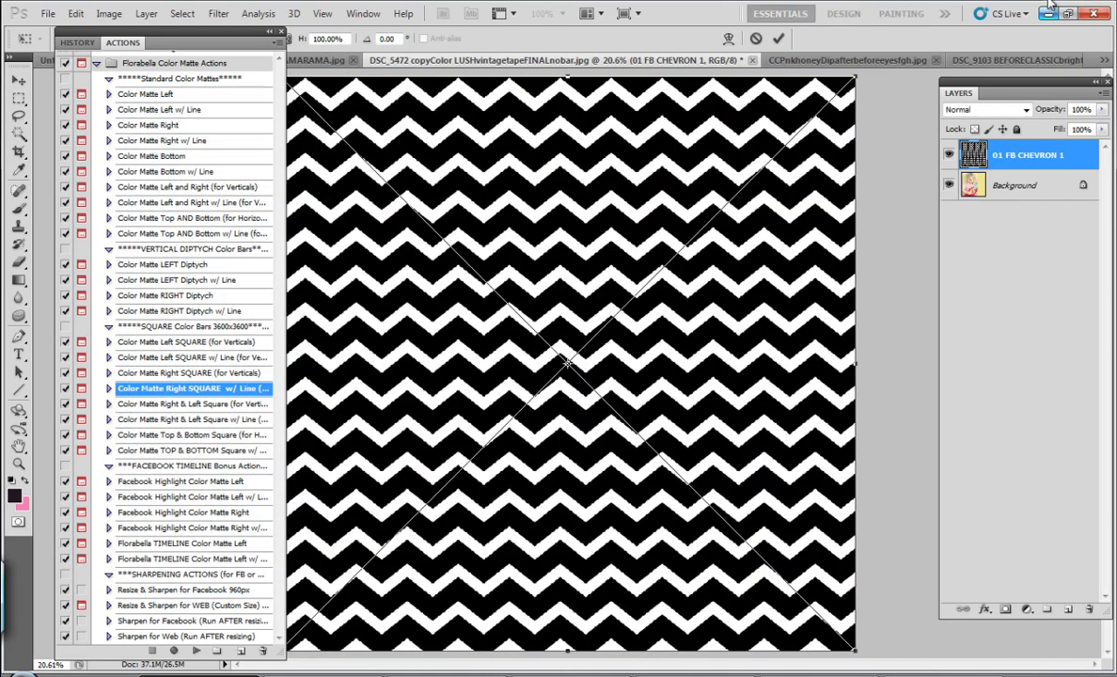
pyautogui.click(778, 40)
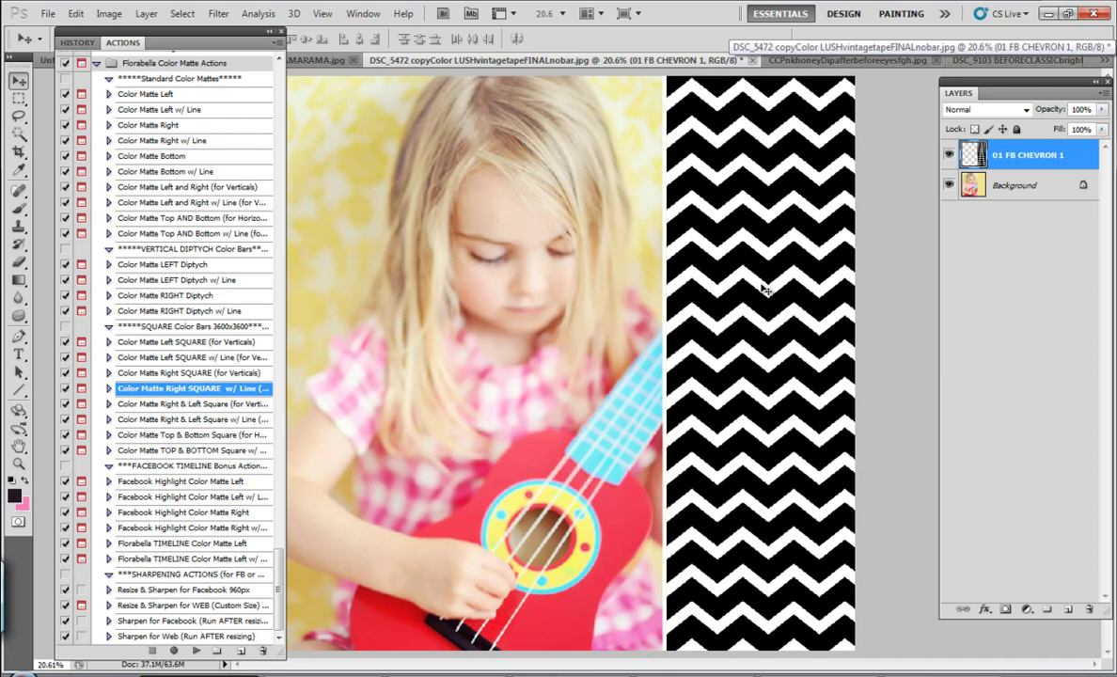
pyautogui.click(1027, 110)
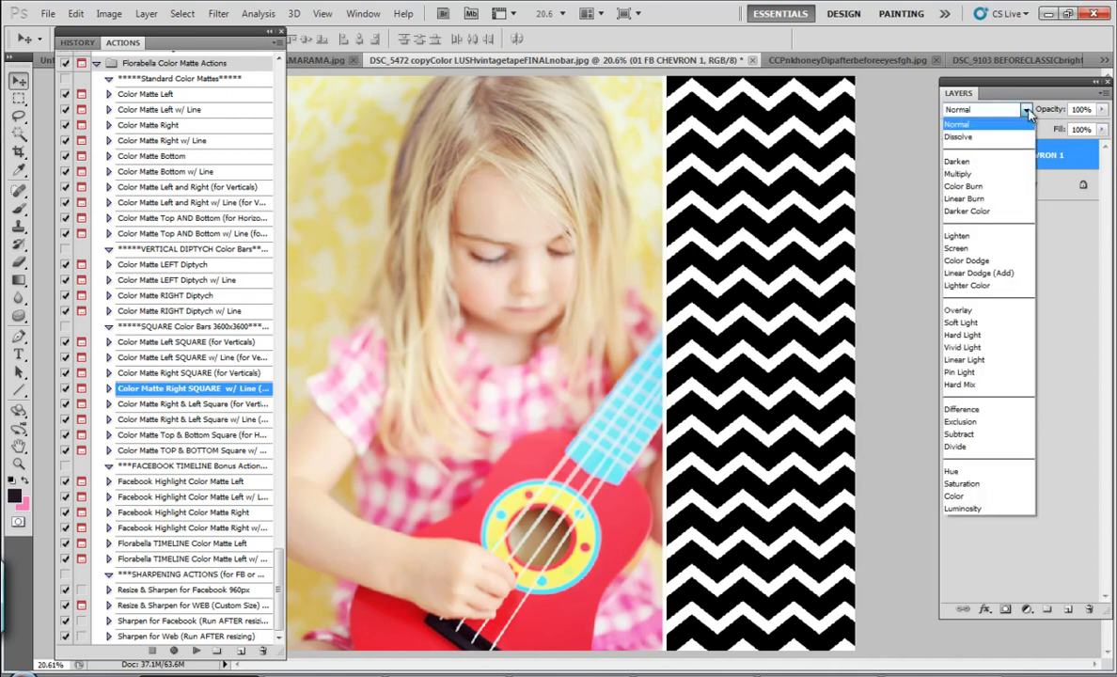
pyautogui.click(999, 248)
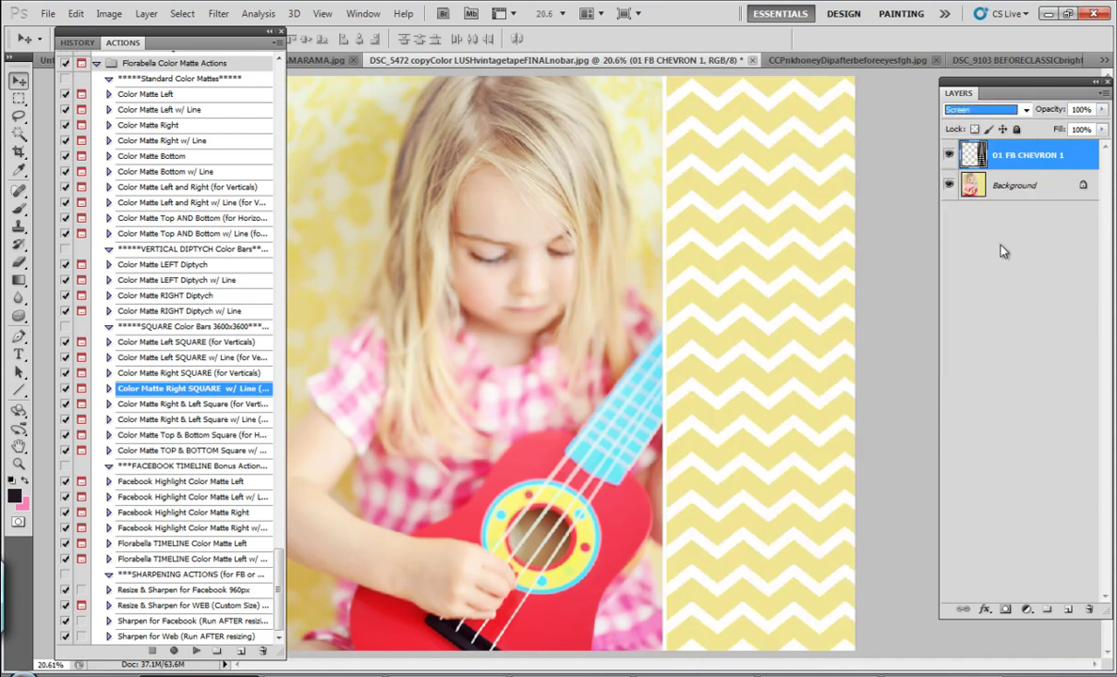
# Place the 12 FB LINEN texture from Florabella Design Kit I and position it over the yellow chevron bar.
pyautogui.click(47, 13)
pyautogui.click(92, 315)
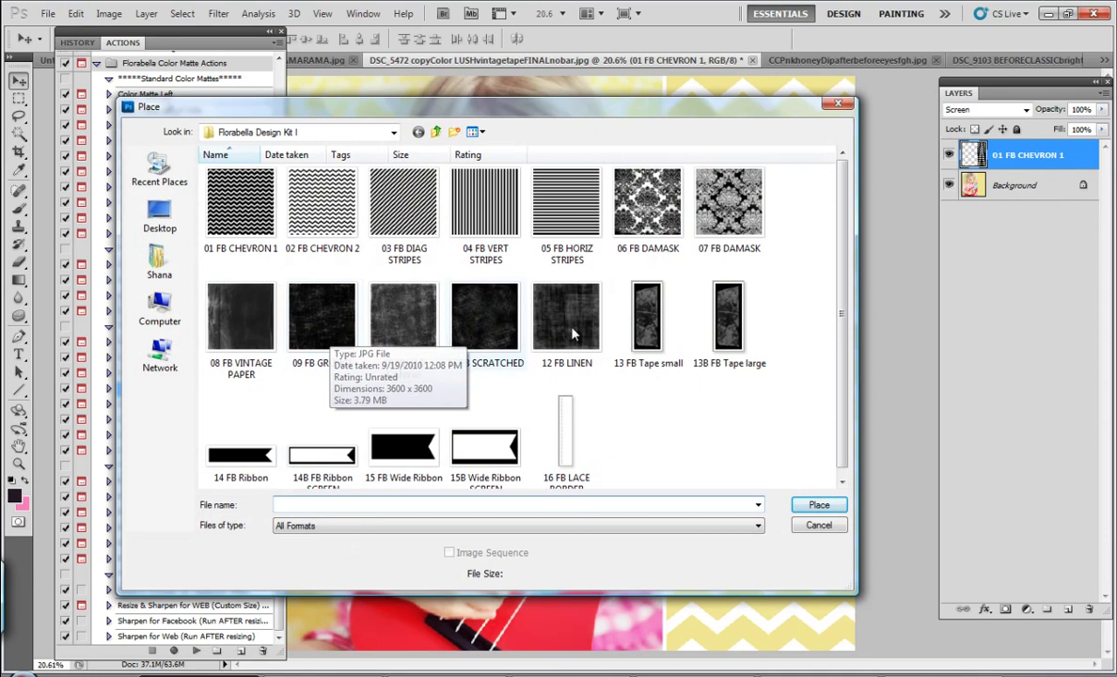
pyautogui.doubleClick(532, 311)
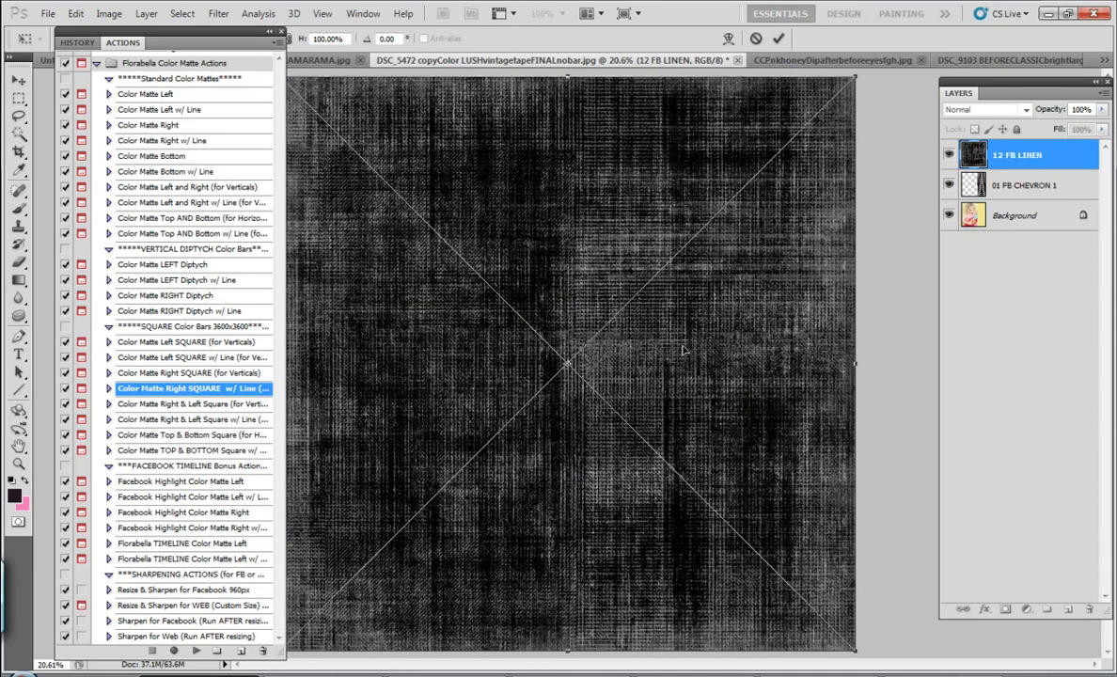
pyautogui.moveTo(358, 282); pyautogui.dragTo(740, 282)
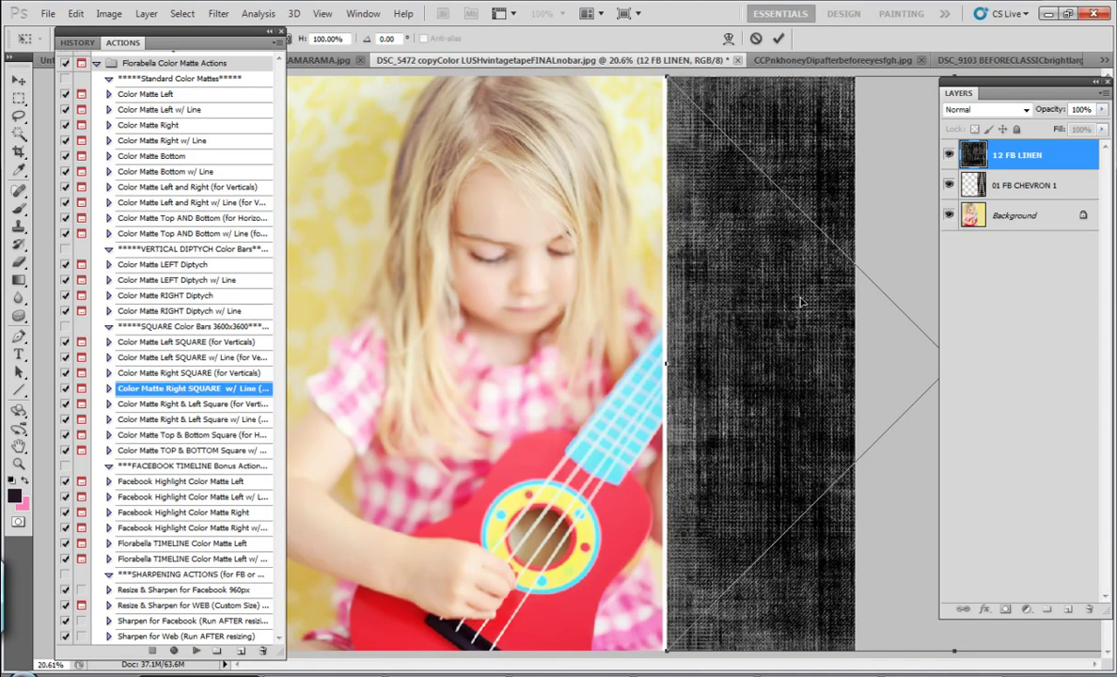
pyautogui.click(778, 38)
# Set the linen layer's blend mode to Screen and reduce its opacity to 63%.
pyautogui.click(987, 109)
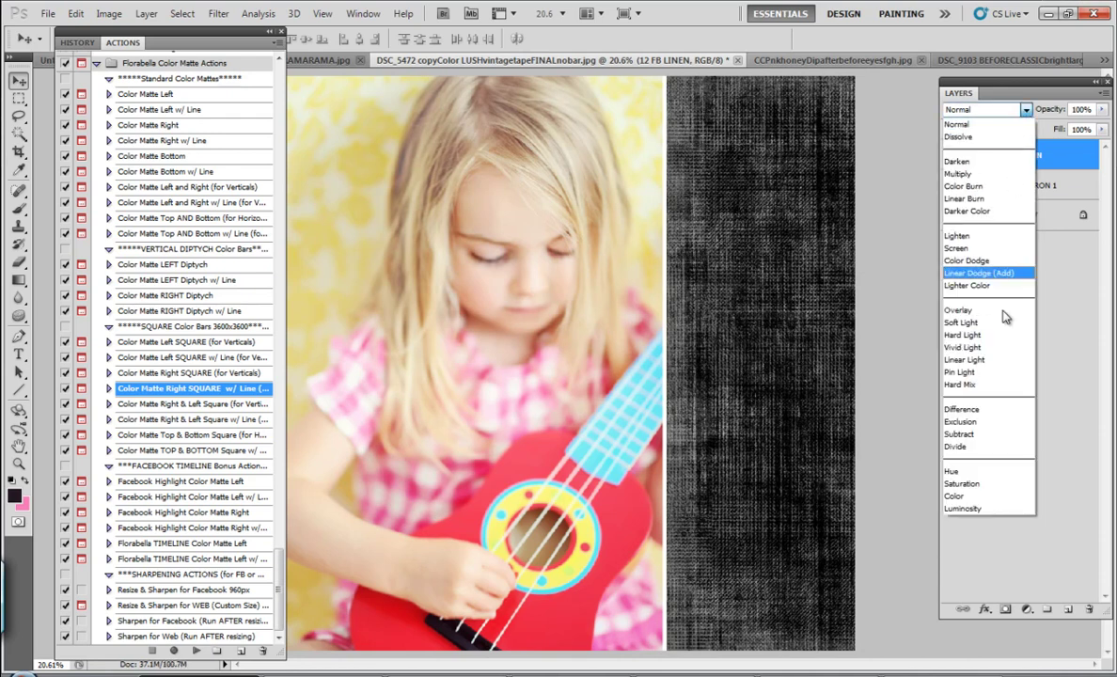
pyautogui.click(983, 248)
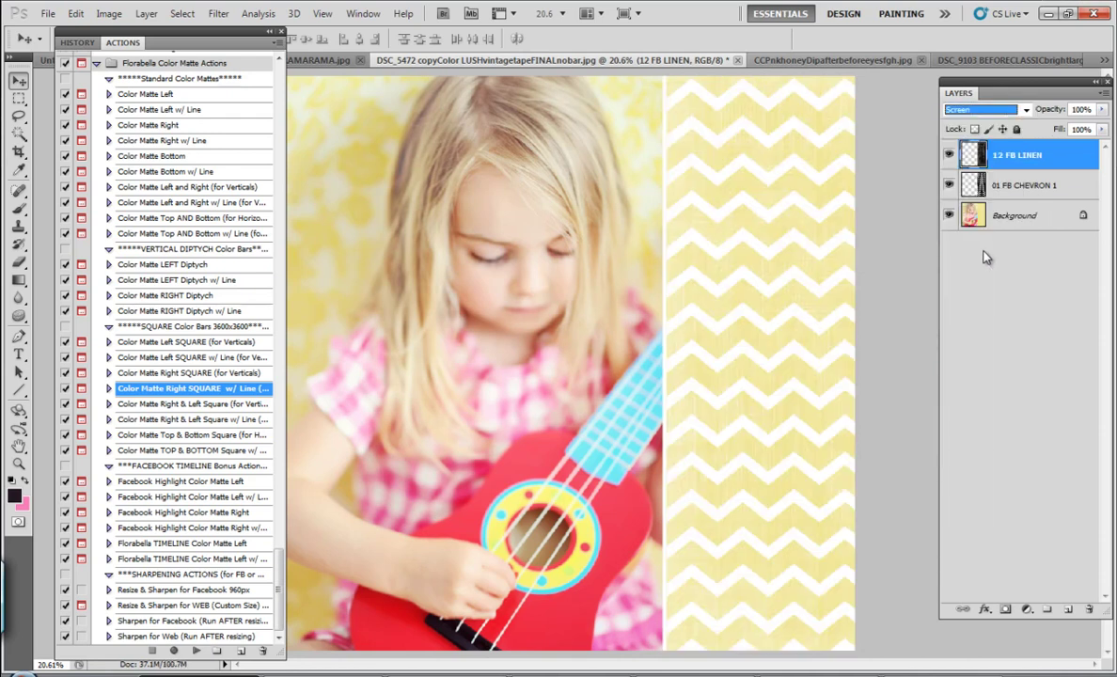
pyautogui.click(1101, 109)
pyautogui.moveTo(1088, 129)
pyautogui.mouseDown()
pyautogui.moveTo(942, 125)
pyautogui.moveTo(1075, 135)
pyautogui.mouseUp()
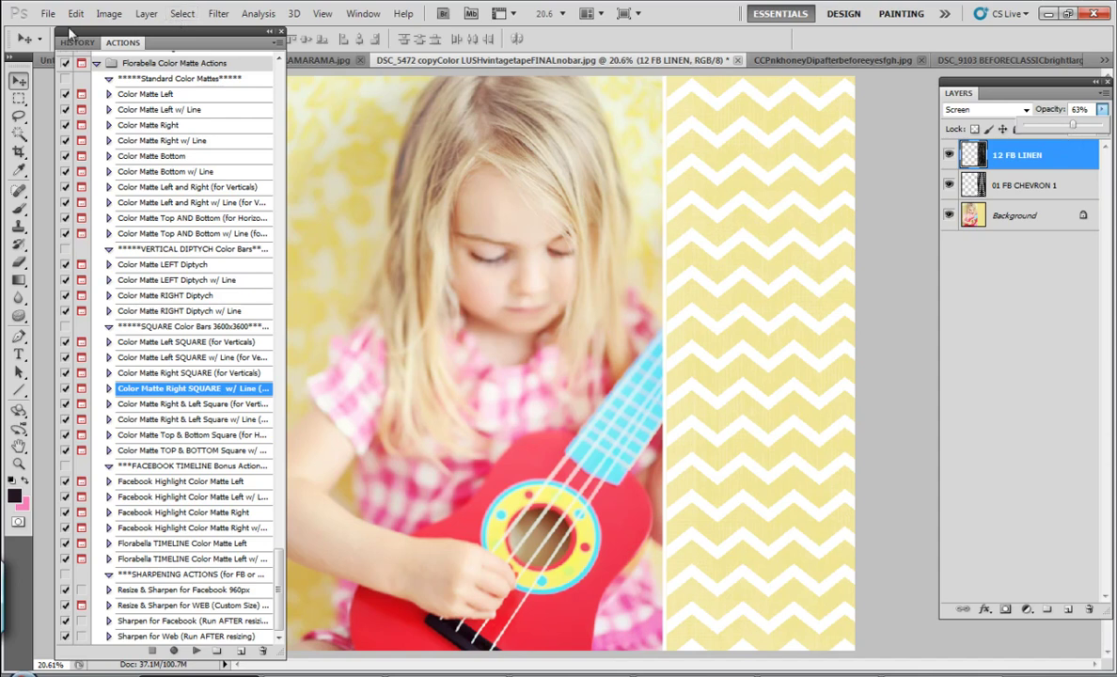
# Revert the guitar photo to its original opened state and bring back the list of actions.
pyautogui.click(77, 43)
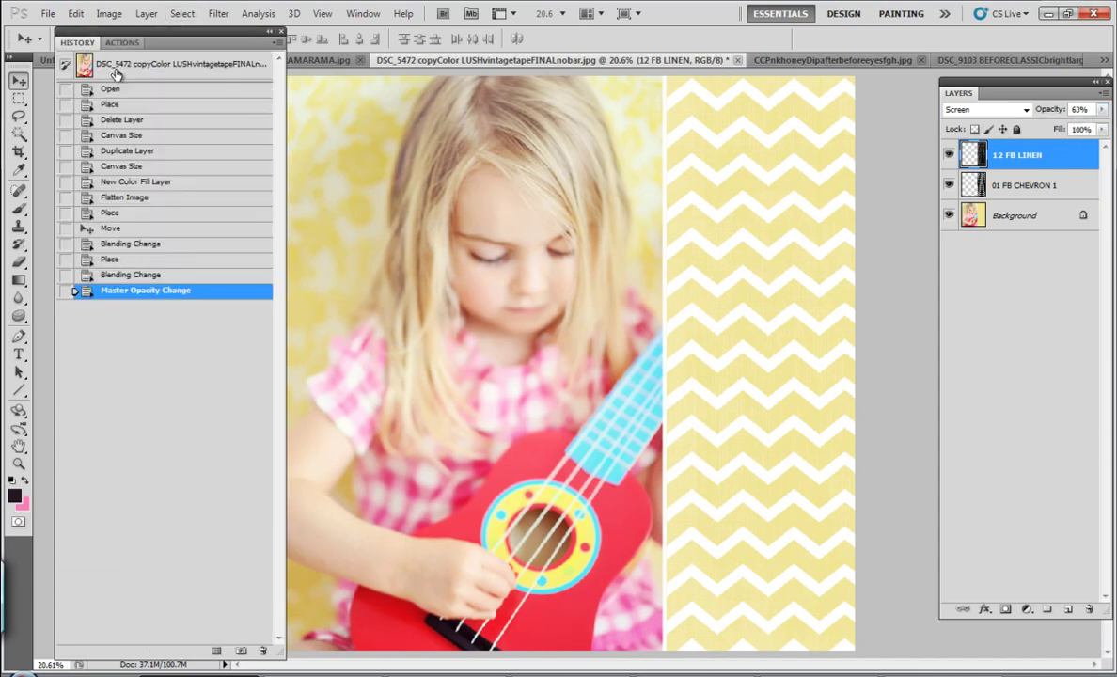
pyautogui.click(113, 68)
pyautogui.click(122, 42)
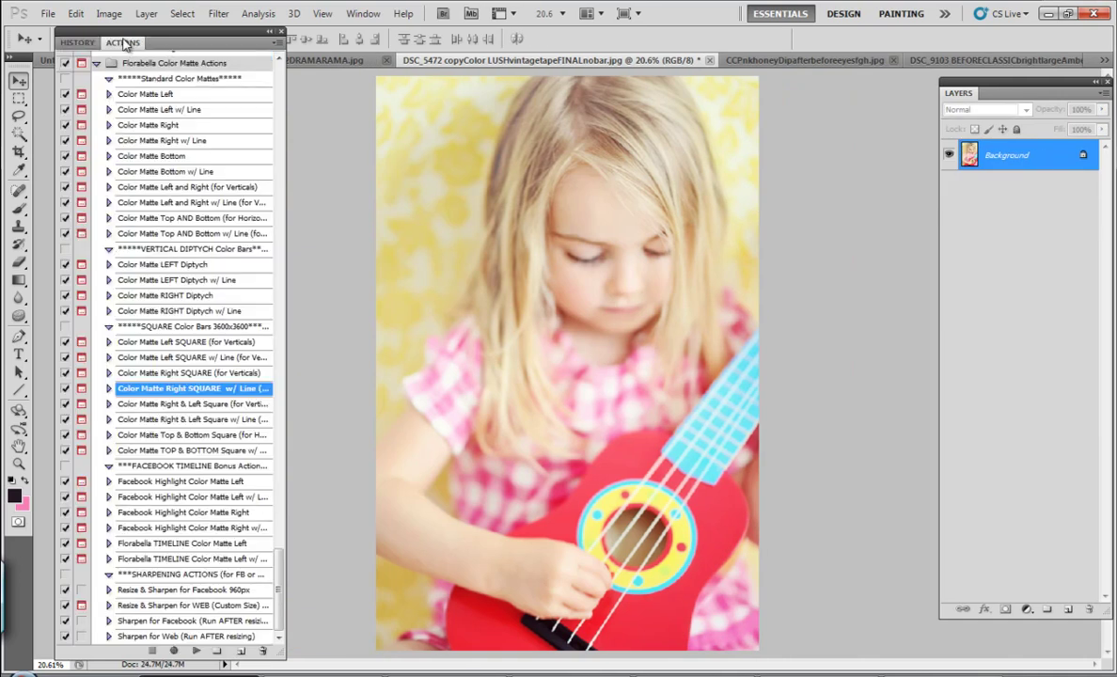
# Run the Color Matte Bottom w/ Line action on the red-hat photo DSC_4810 copy 2DRAMARAMA.jpg and accept the new color fill layer.
pyautogui.click(356, 61)
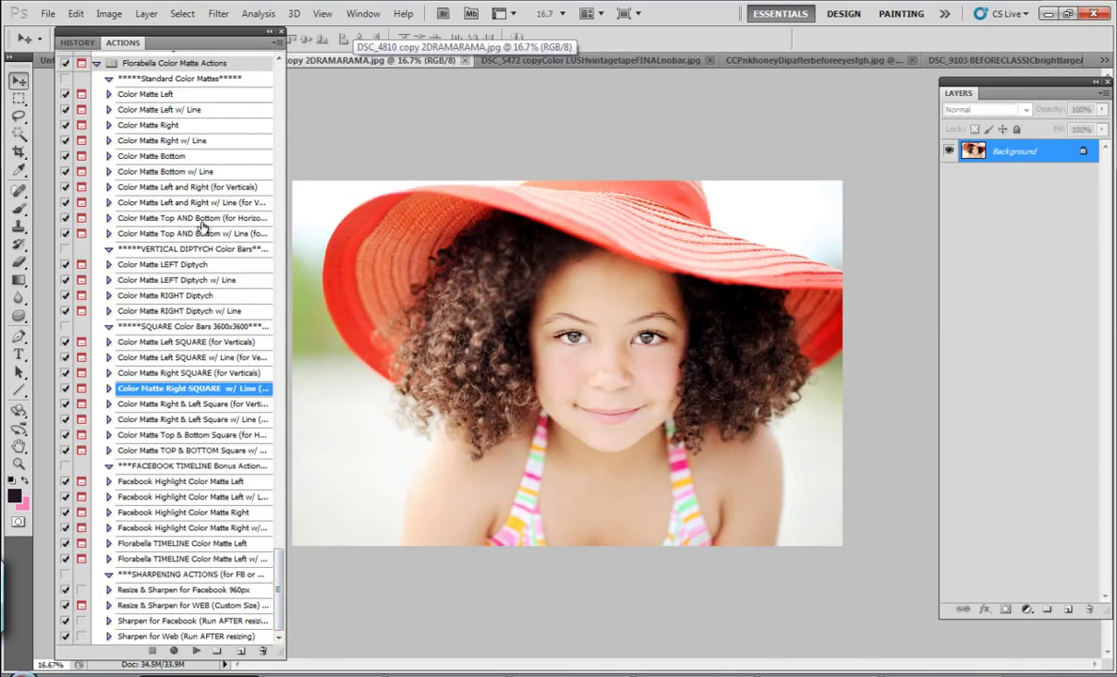
pyautogui.click(197, 172)
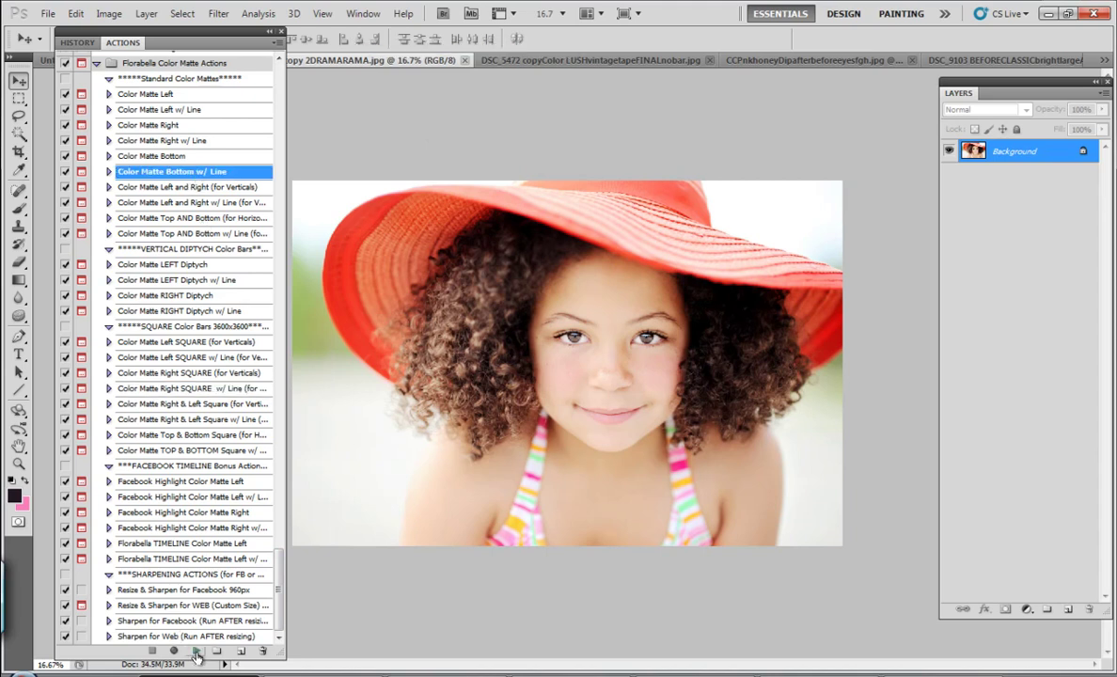
pyautogui.click(195, 651)
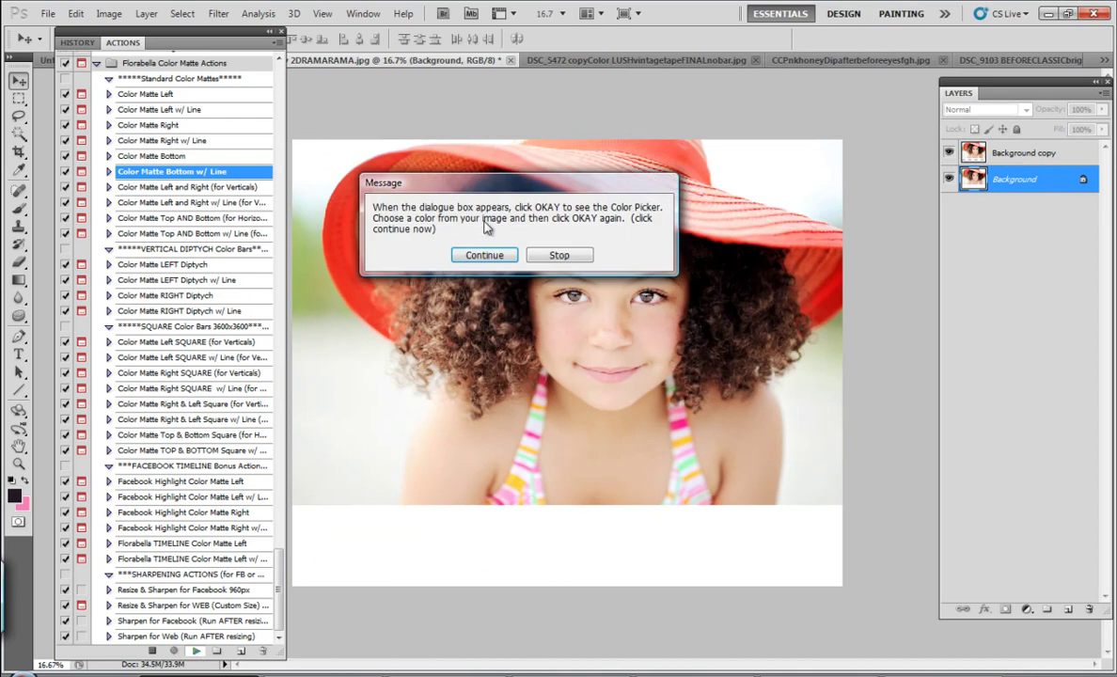
pyautogui.click(484, 256)
pyautogui.click(671, 218)
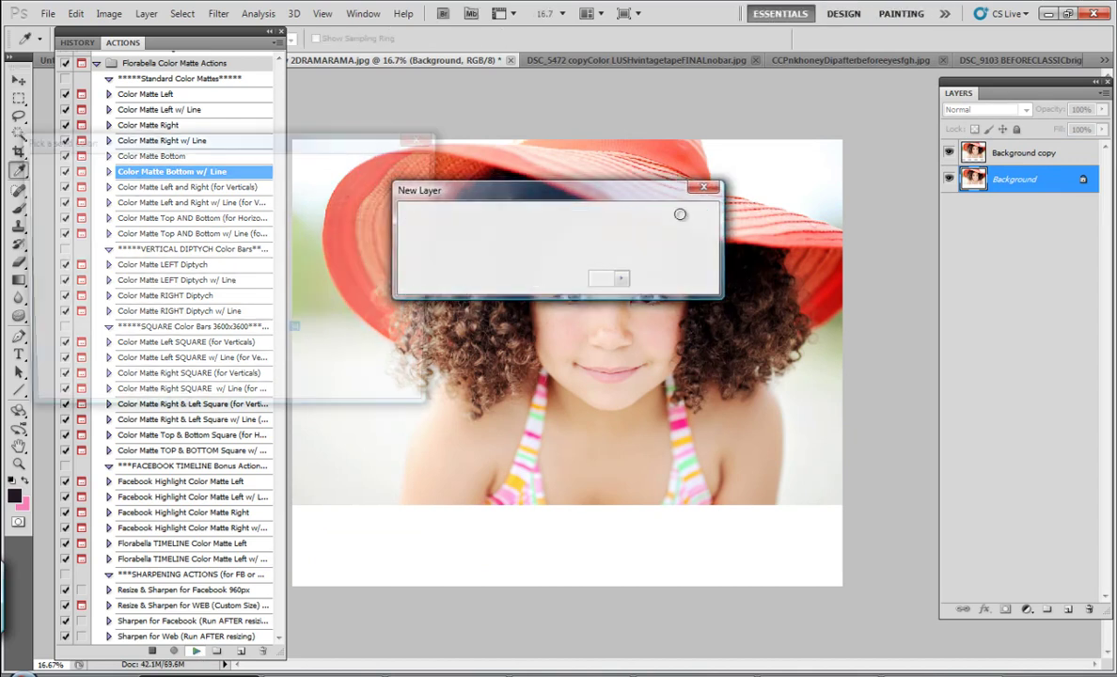
# Try bar colors sampled from the hat and the pink swimsuit stripes, and apply the hat's coral fc7561.
pyautogui.click(665, 227)
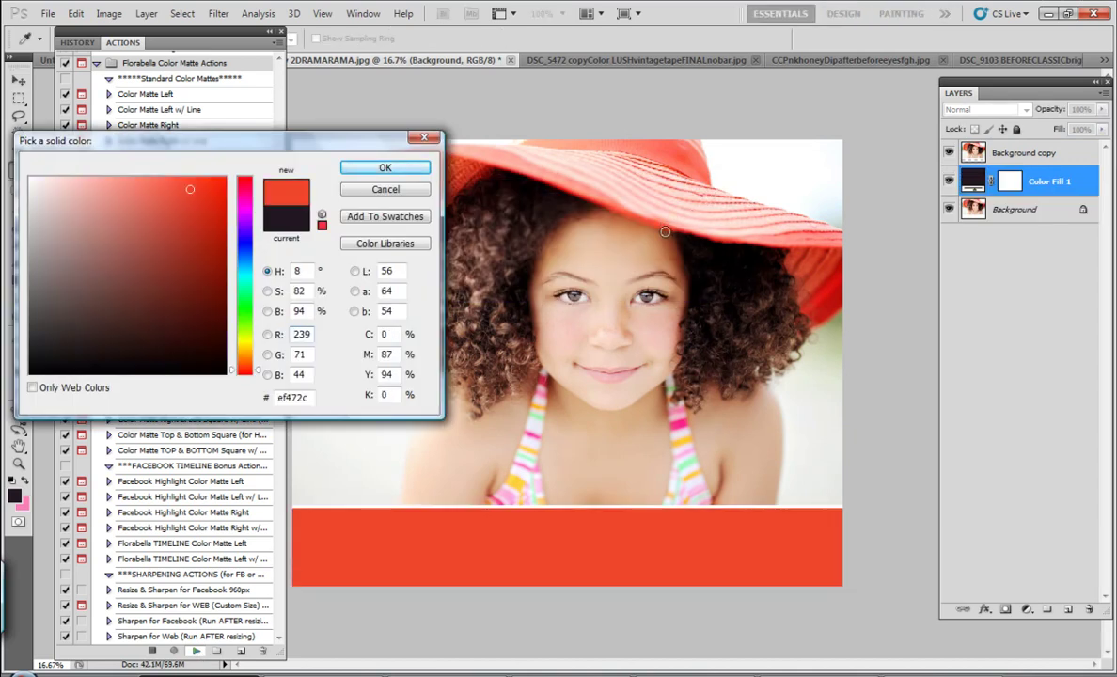
pyautogui.click(688, 447)
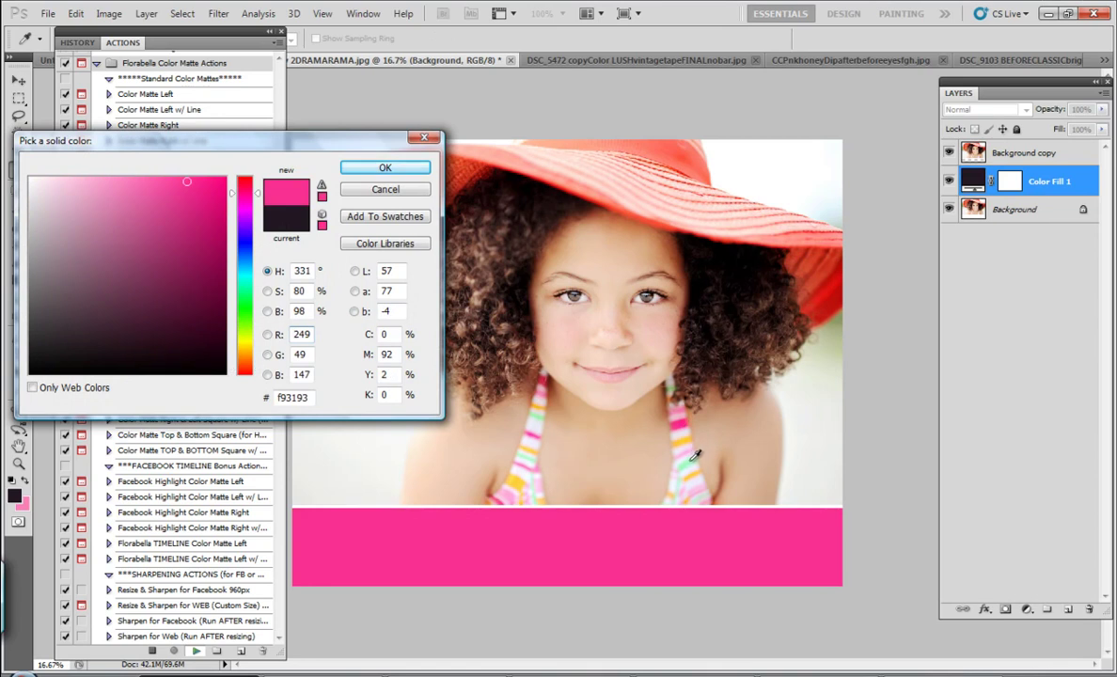
pyautogui.click(687, 459)
pyautogui.click(677, 414)
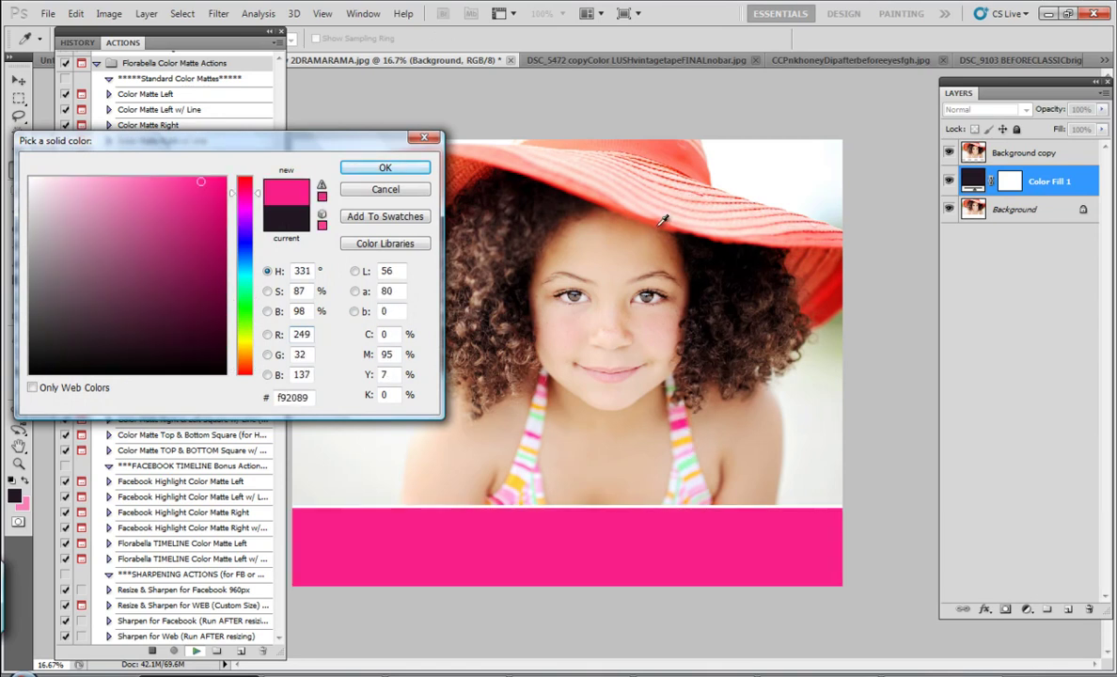
pyautogui.click(612, 210)
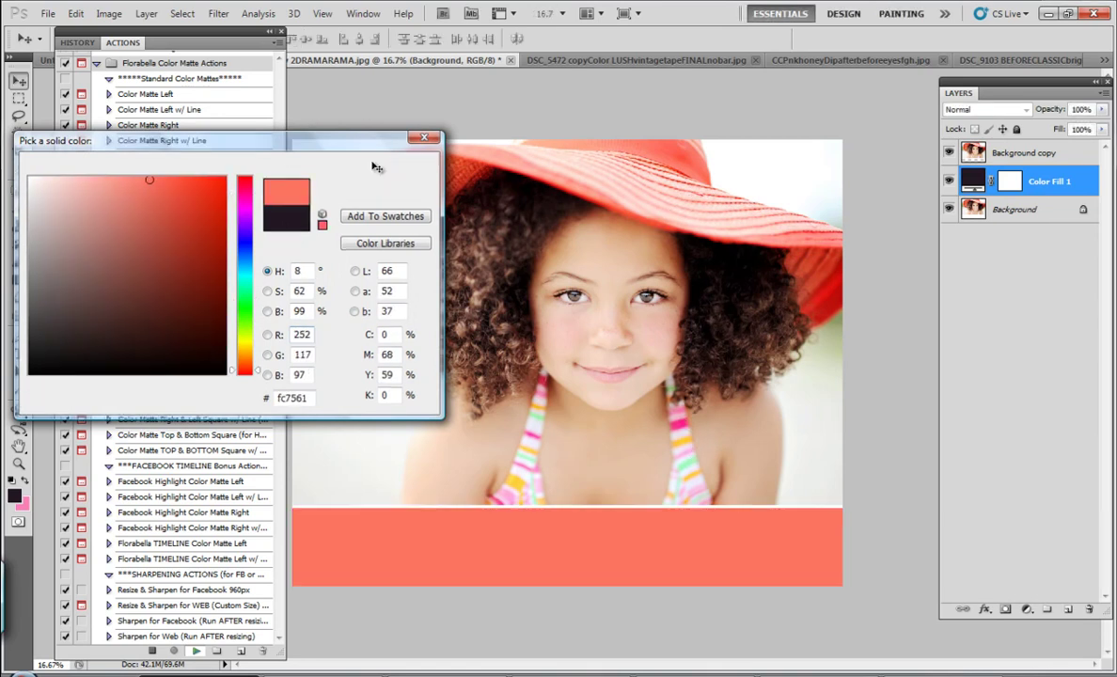
pyautogui.click(376, 168)
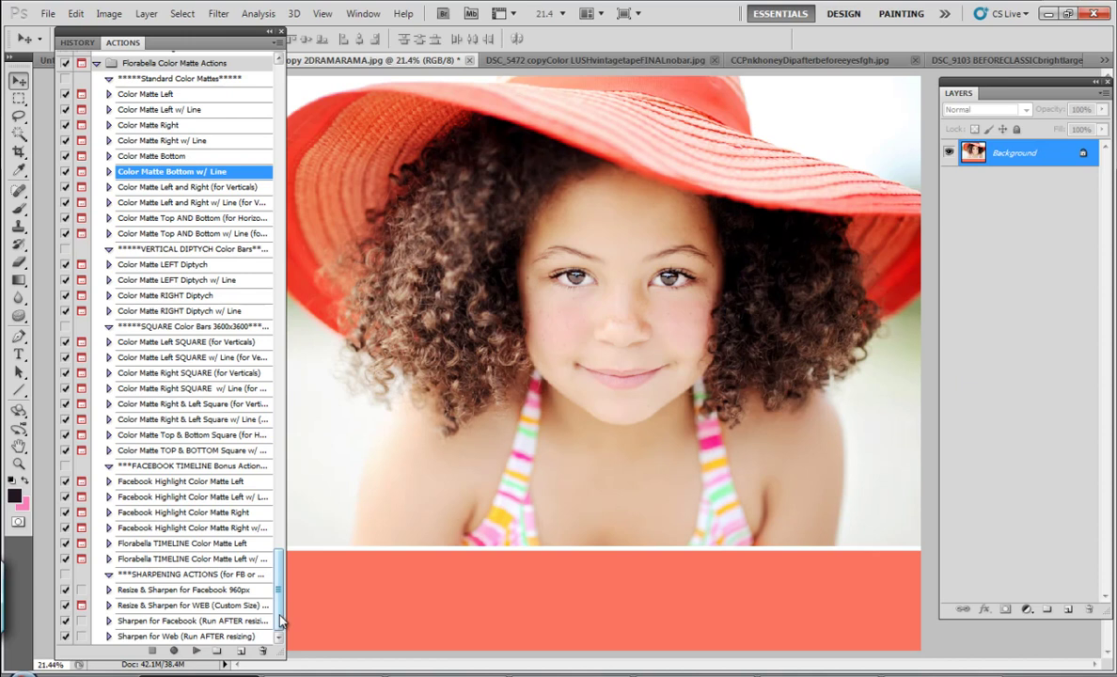
# Run Resize & Sharpen for Facebook 960px on the hat photo and compare it with the Sharpen for FB layer off and on.
pyautogui.click(218, 590)
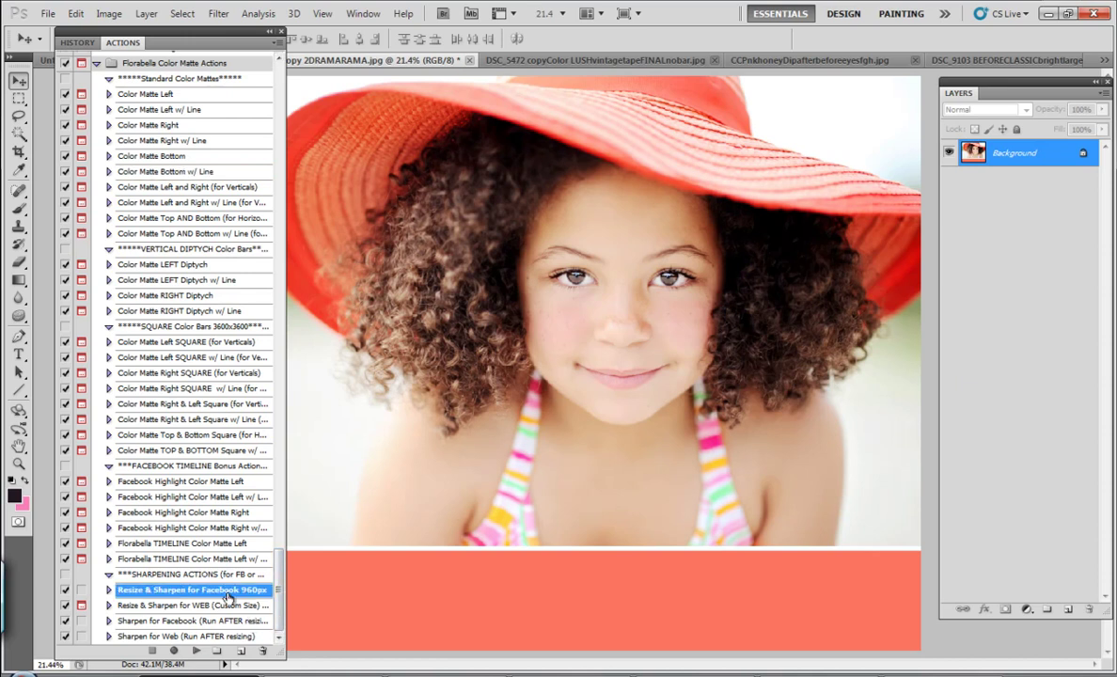
pyautogui.click(197, 650)
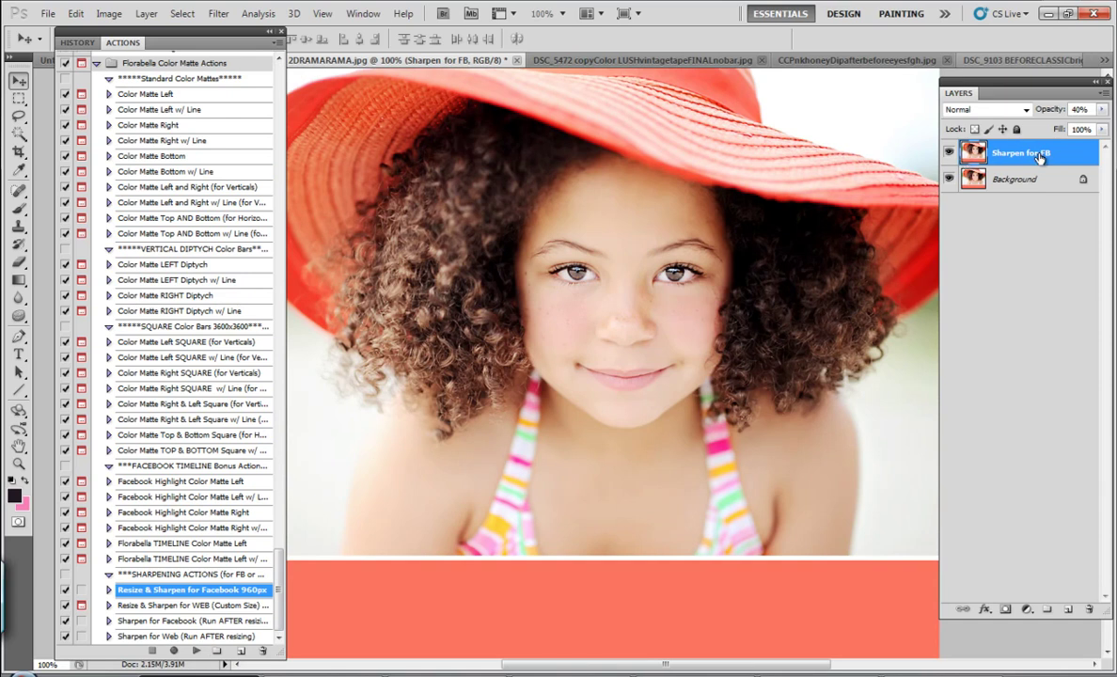
pyautogui.click(950, 152)
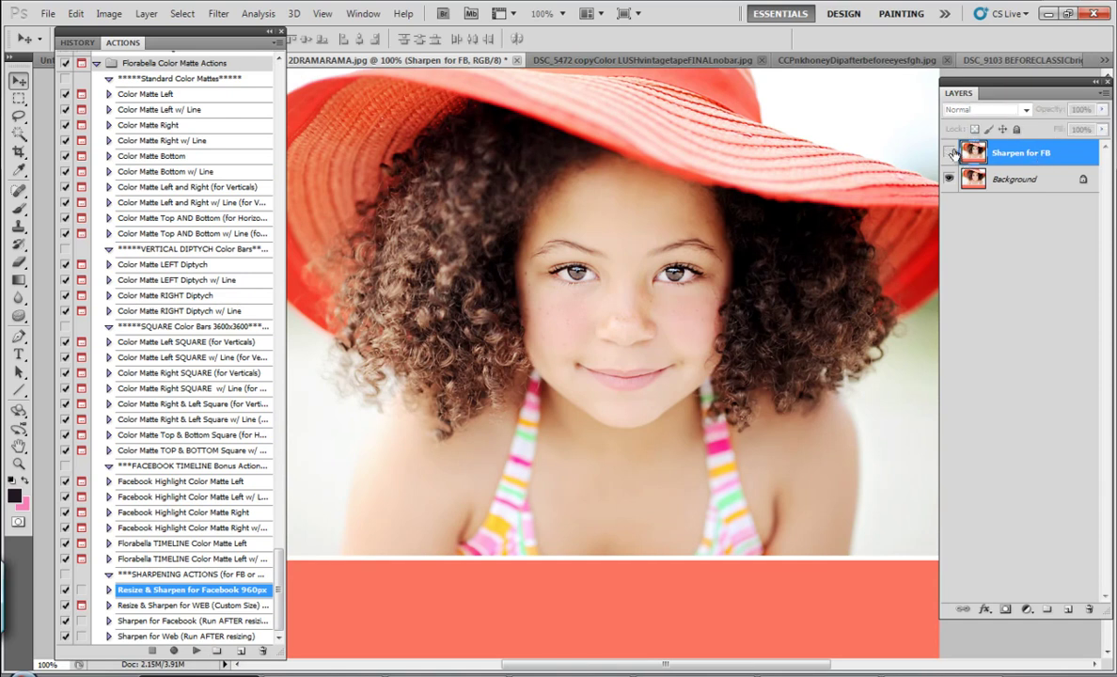
pyautogui.click(950, 152)
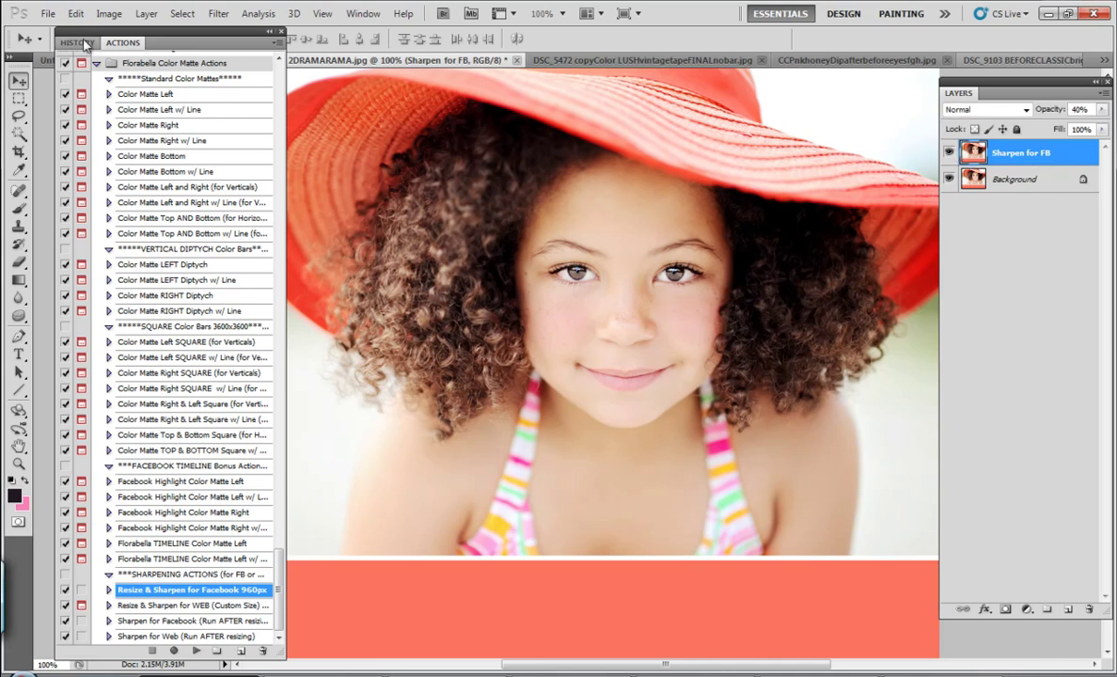
# Switch to the birdhouse photo CCPnkhoneyDipafterbeforeeyesfgh.jpg.
pyautogui.click(866, 62)
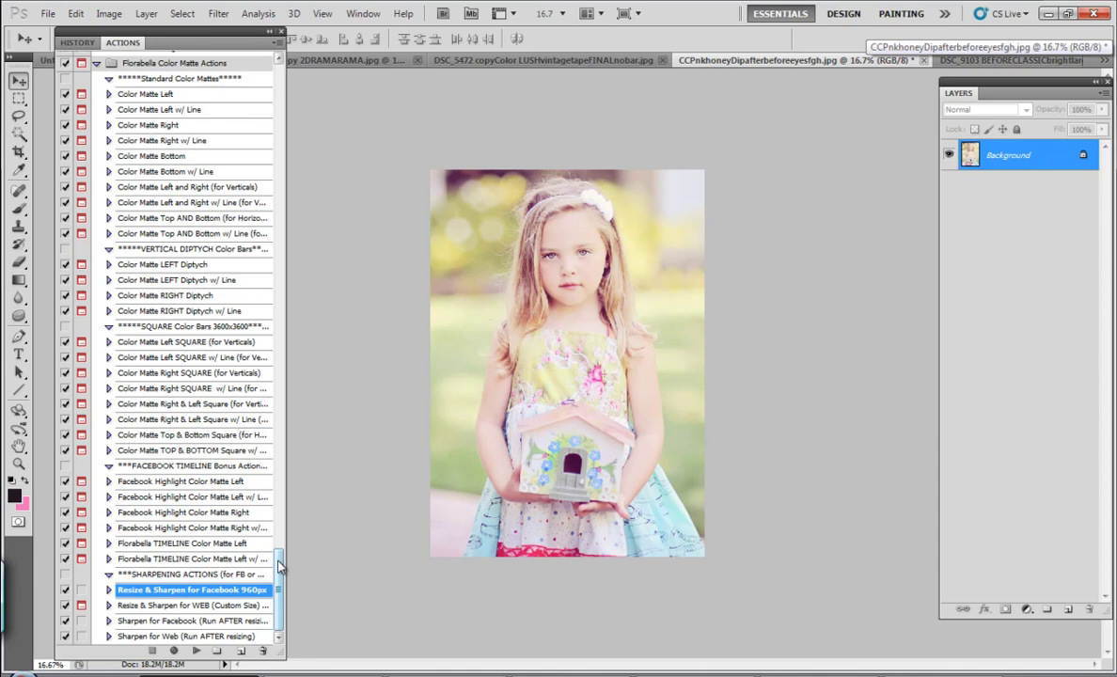
pyautogui.moveTo(278, 560); pyautogui.dragTo(282, 567)
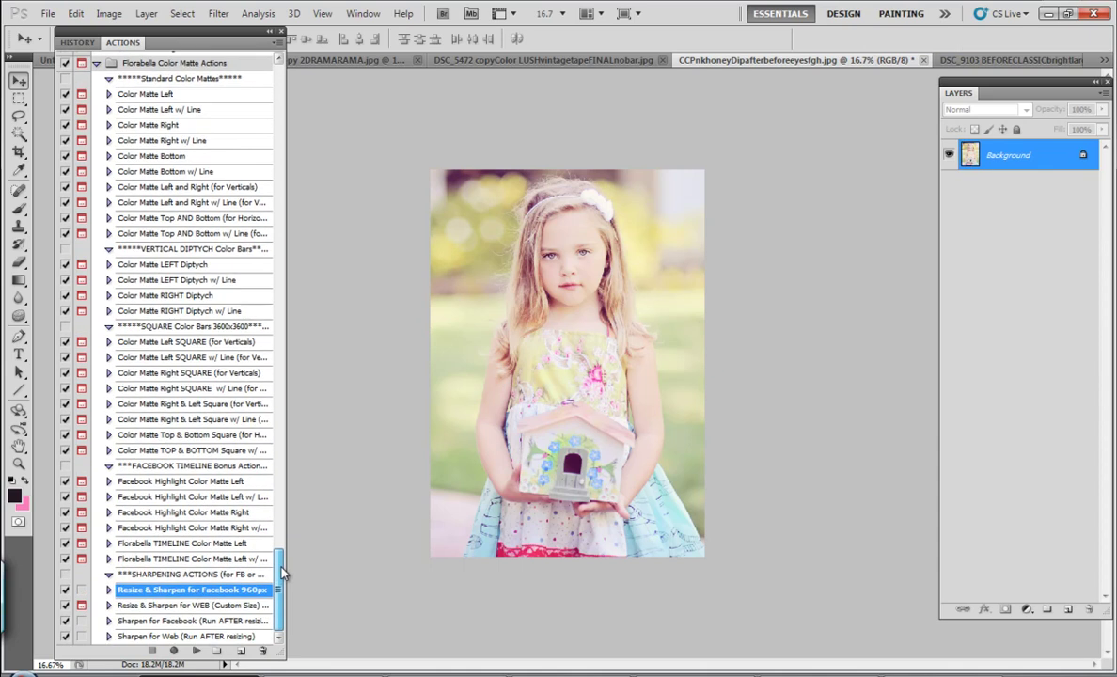
# Run the Color Matte Right & Left Square w/ Line action on the birdhouse photo and accept the new color fill layer.
pyautogui.click(233, 342)
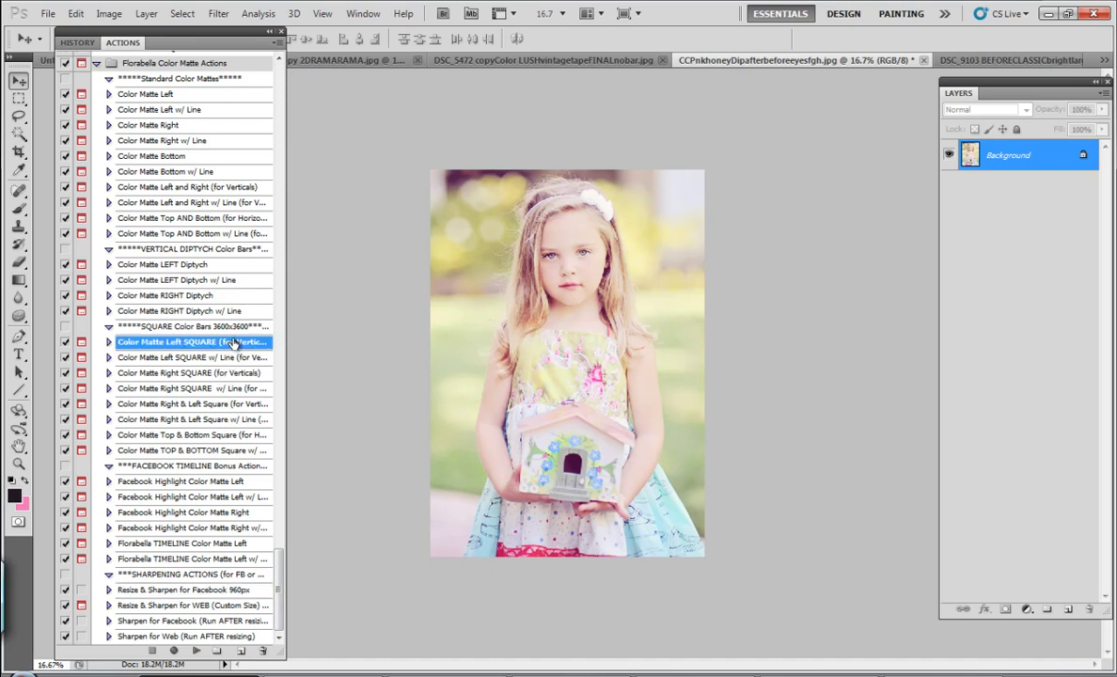
pyautogui.click(230, 420)
pyautogui.click(195, 651)
pyautogui.click(461, 241)
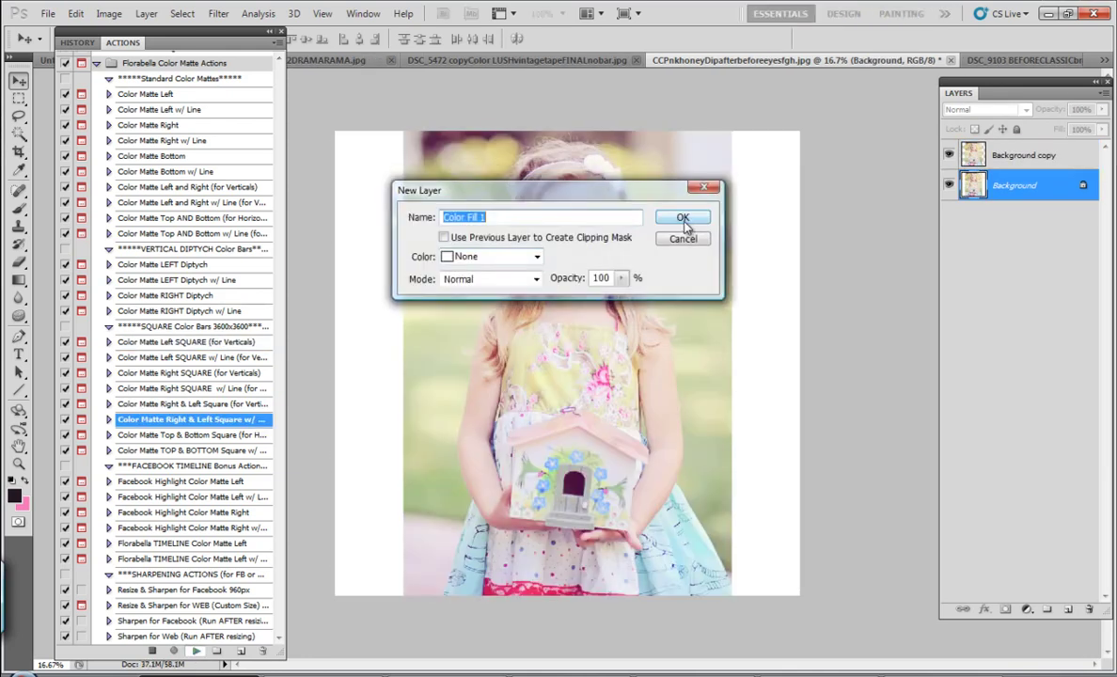
pyautogui.click(684, 223)
# Try side bar colors sampled from the skirt, birdhouse flowers, dress and background, and apply the skirt's pale blue cfedf6.
pyautogui.click(686, 532)
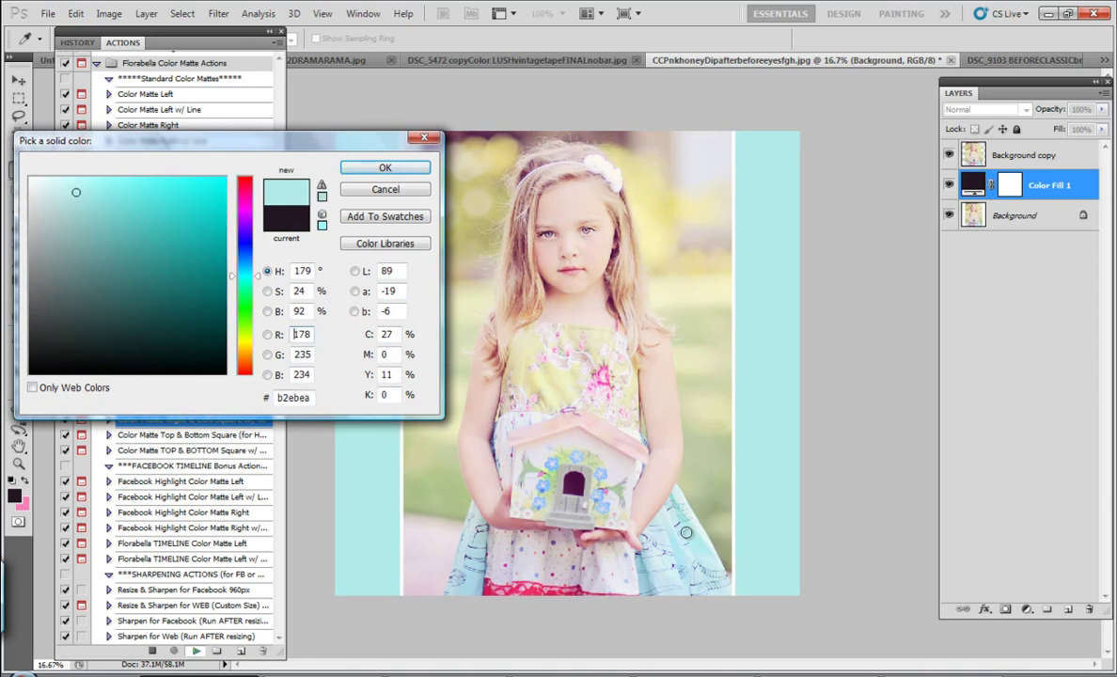
pyautogui.click(564, 441)
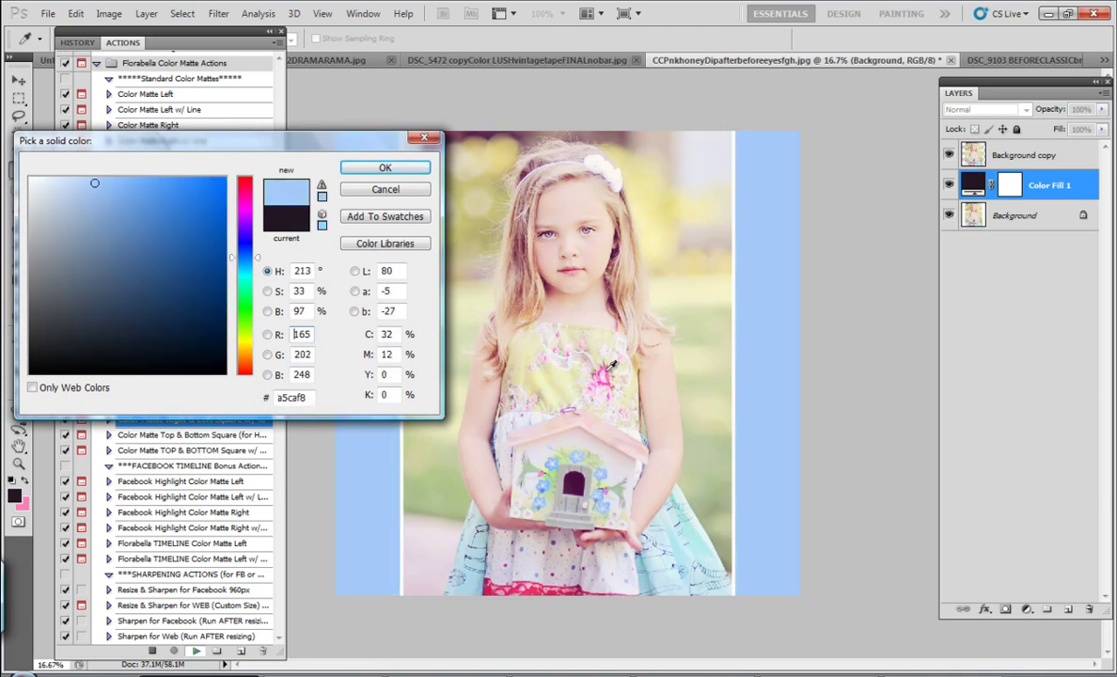
pyautogui.click(565, 348)
pyautogui.click(662, 259)
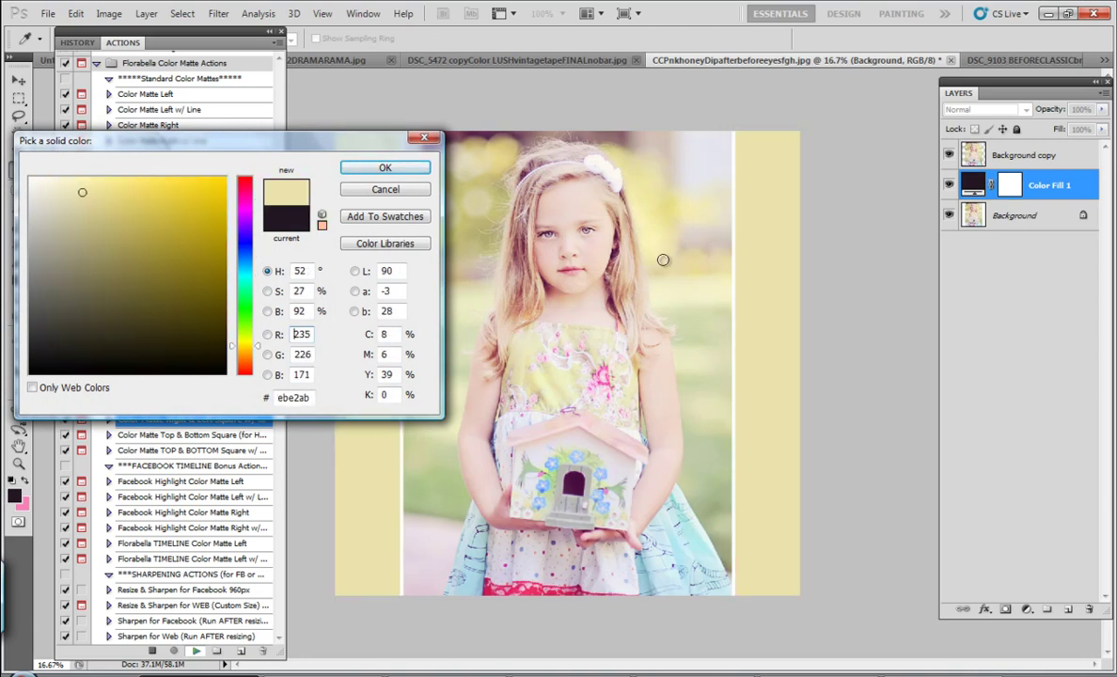
pyautogui.click(676, 536)
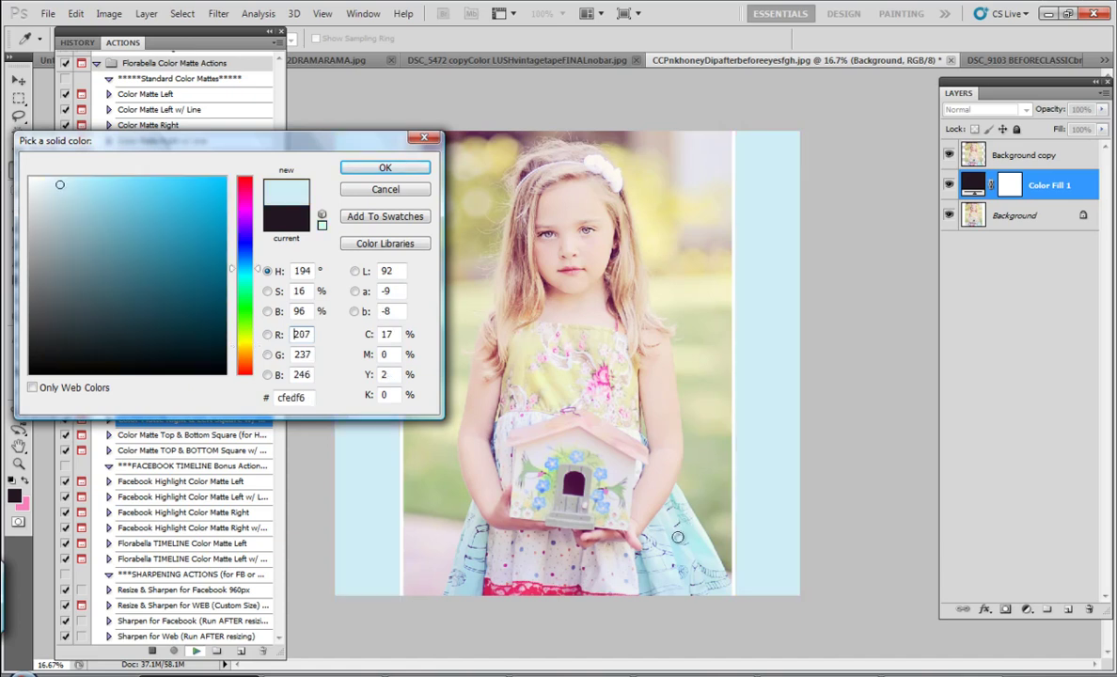
pyautogui.click(385, 167)
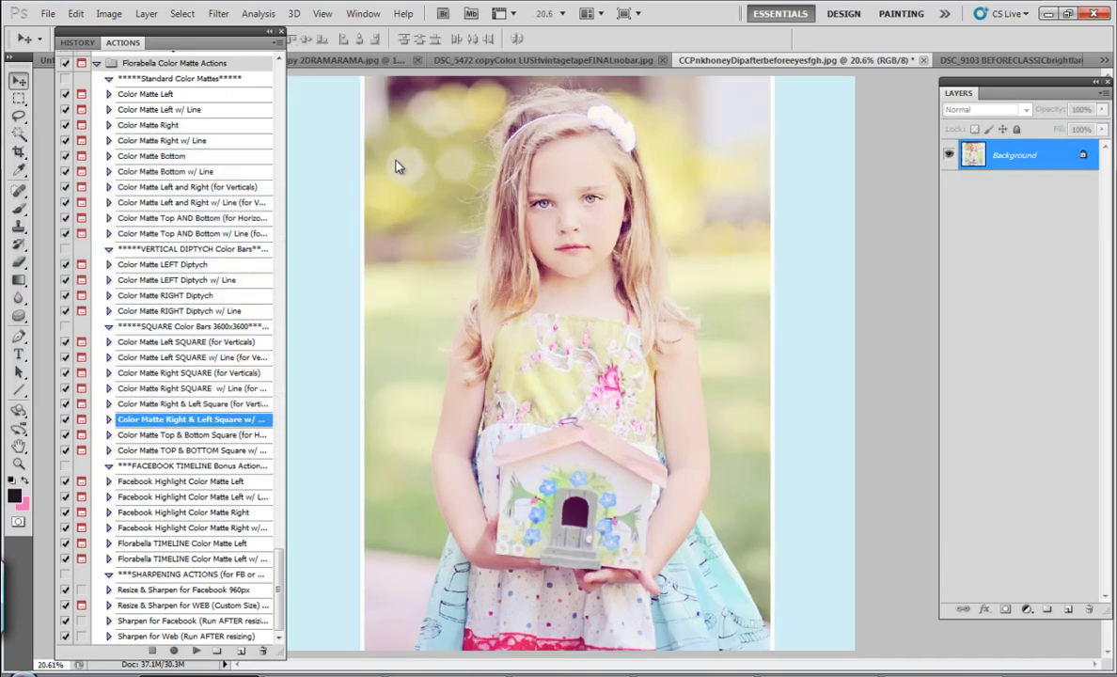
# Revert the birdhouse photo to its original opened state and return to the list of actions.
pyautogui.click(76, 42)
pyautogui.click(99, 62)
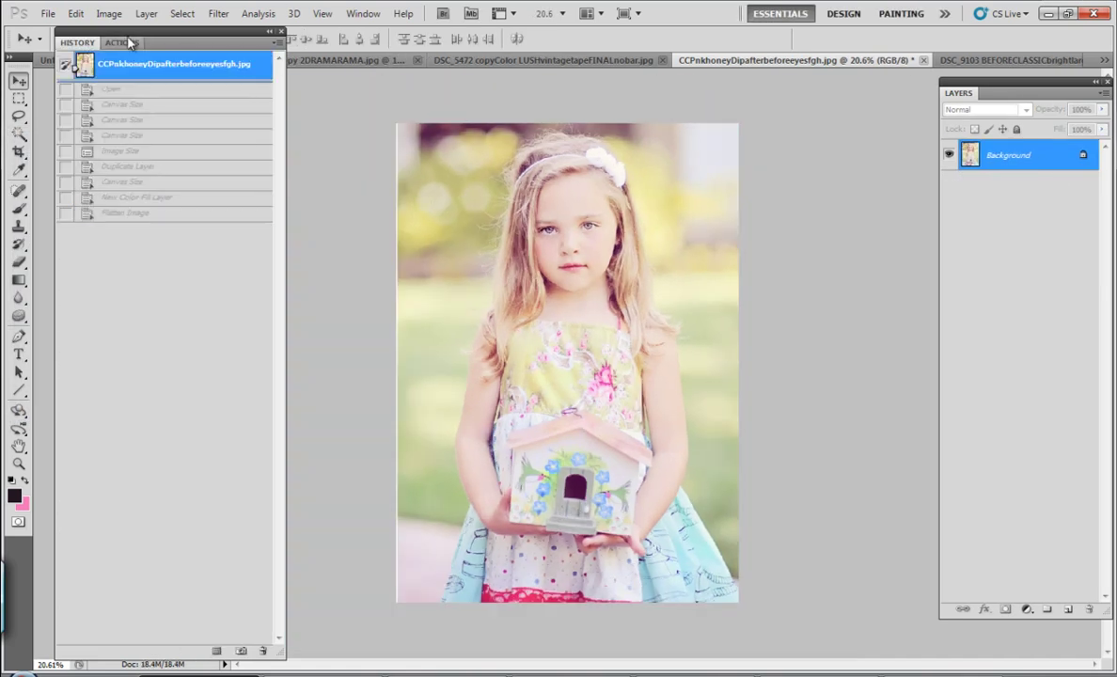
pyautogui.click(124, 42)
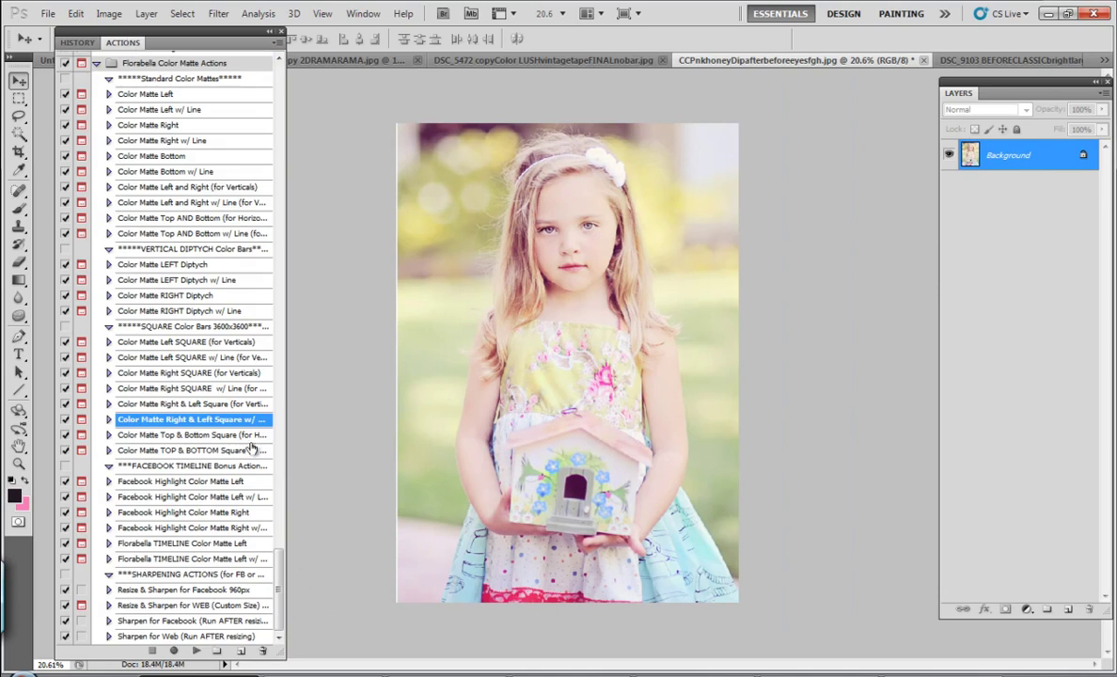
# Run the Color Matte LEFT Diptych w/ Line action and fill the diptych panel with the skirt's light blue b1e5f0.
pyautogui.click(228, 282)
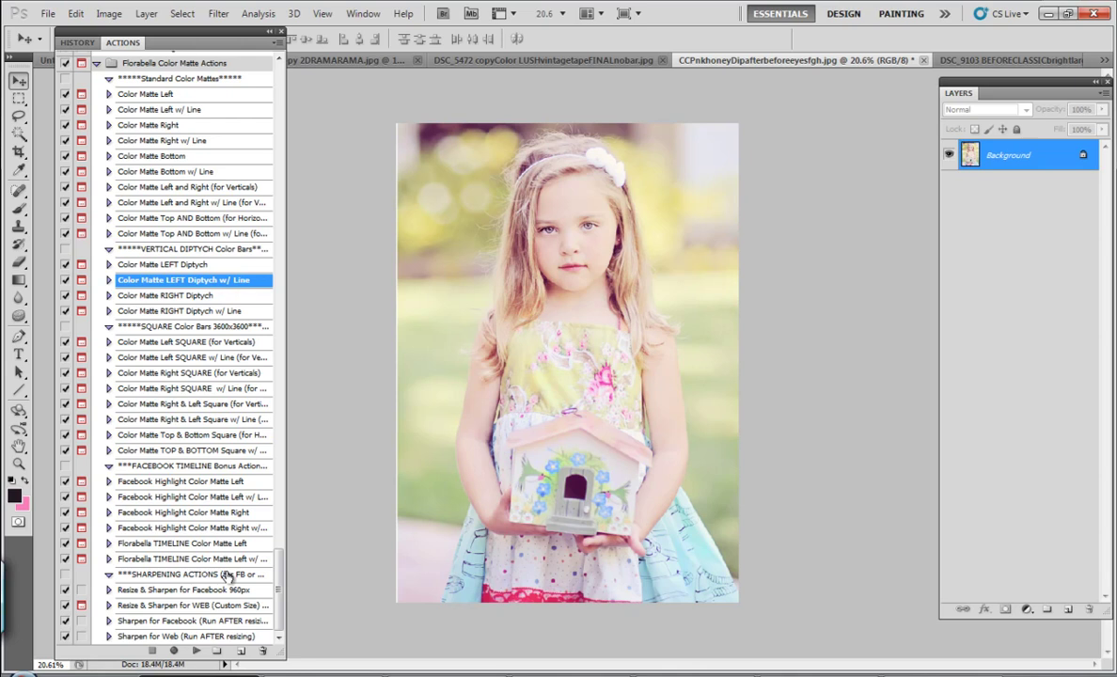
pyautogui.click(196, 651)
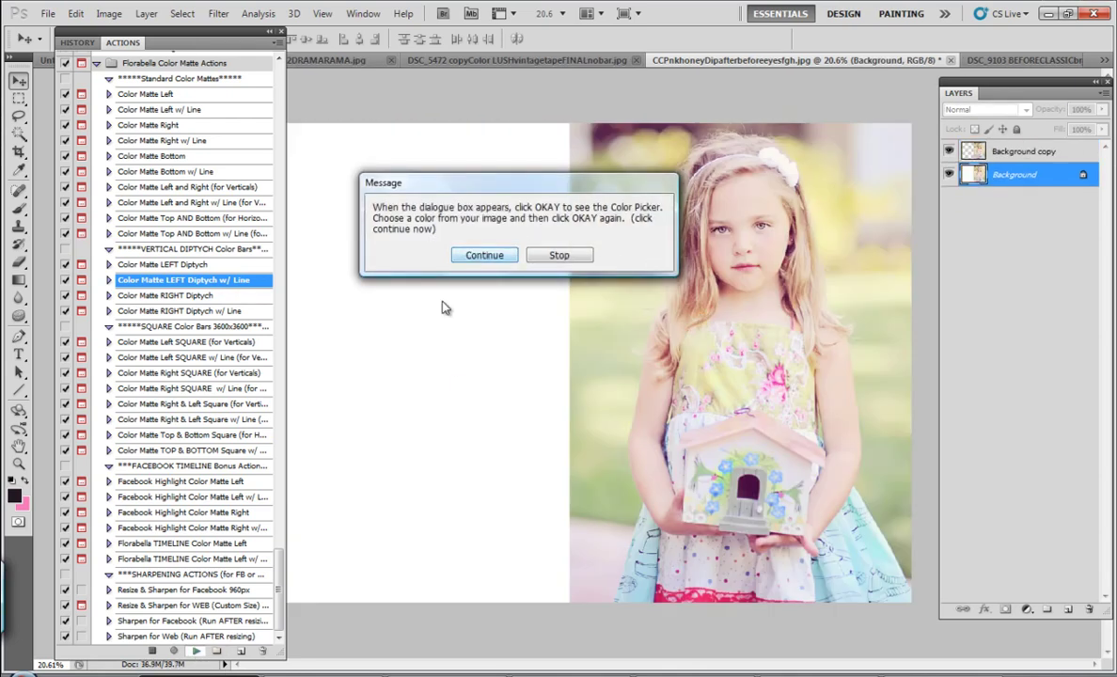
pyautogui.click(486, 257)
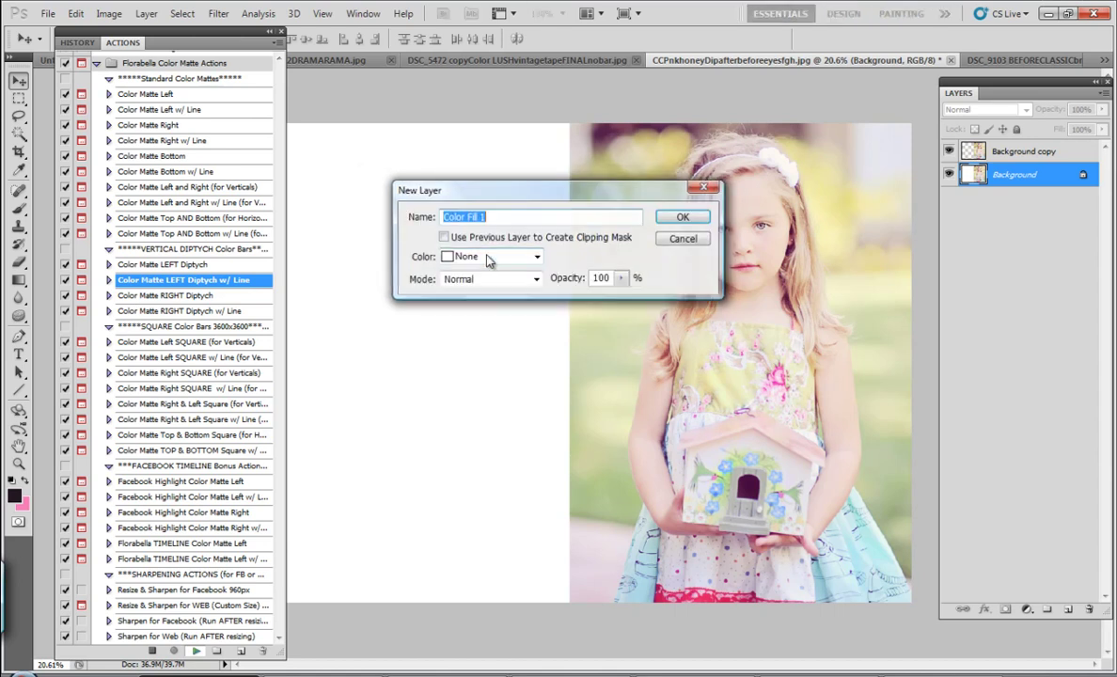
pyautogui.click(635, 212)
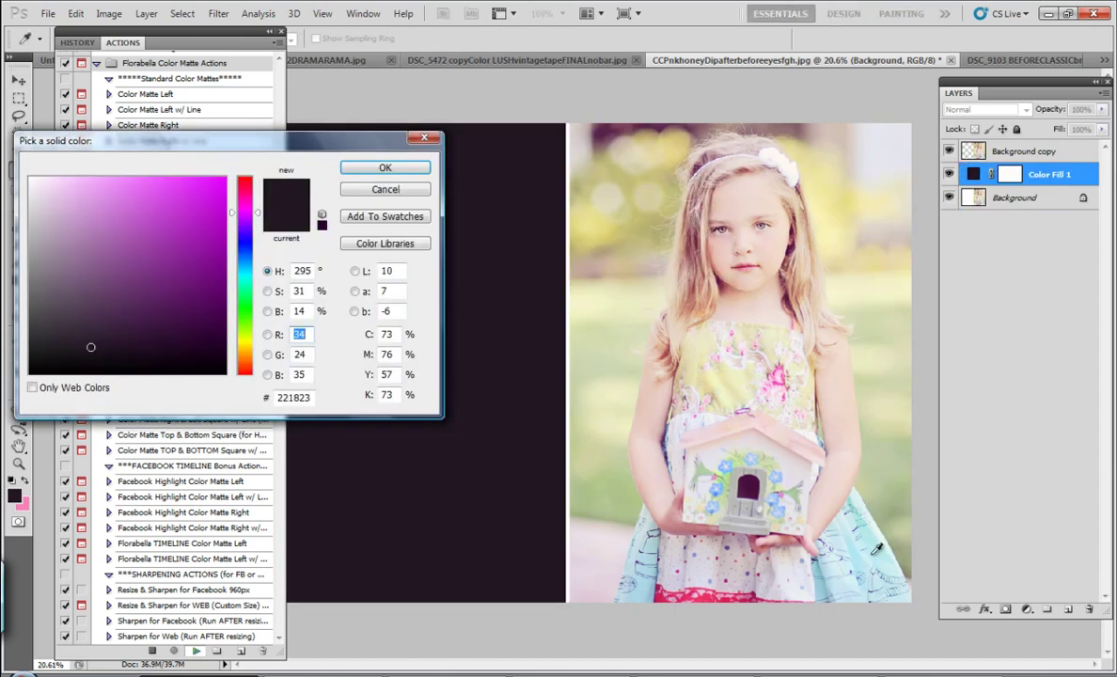
pyautogui.click(798, 508)
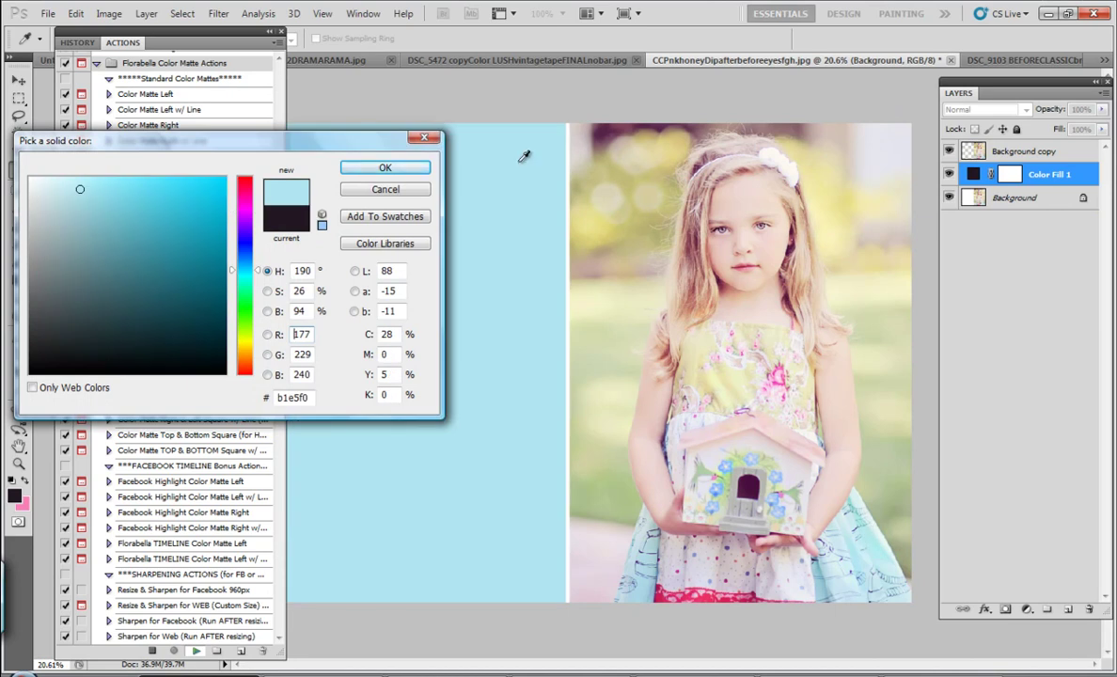
pyautogui.click(395, 167)
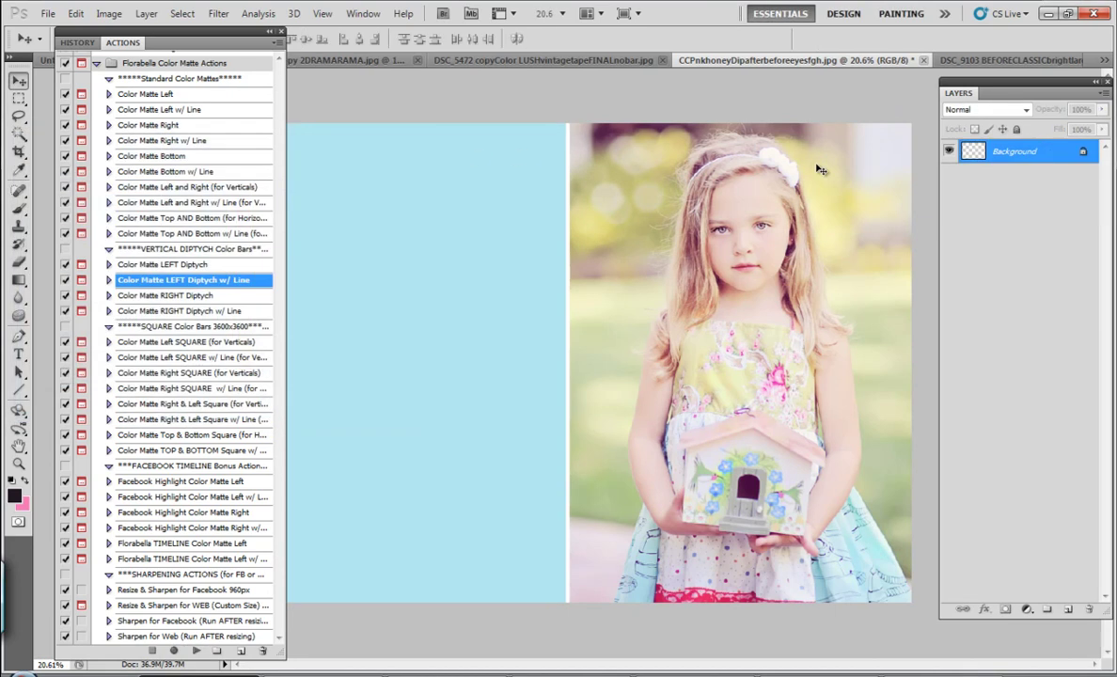
# Place the 08 FB VINTAGE PAPER texture from the Florabella Design Kit I folder and clear the view of the diptych panel.
pyautogui.click(49, 15)
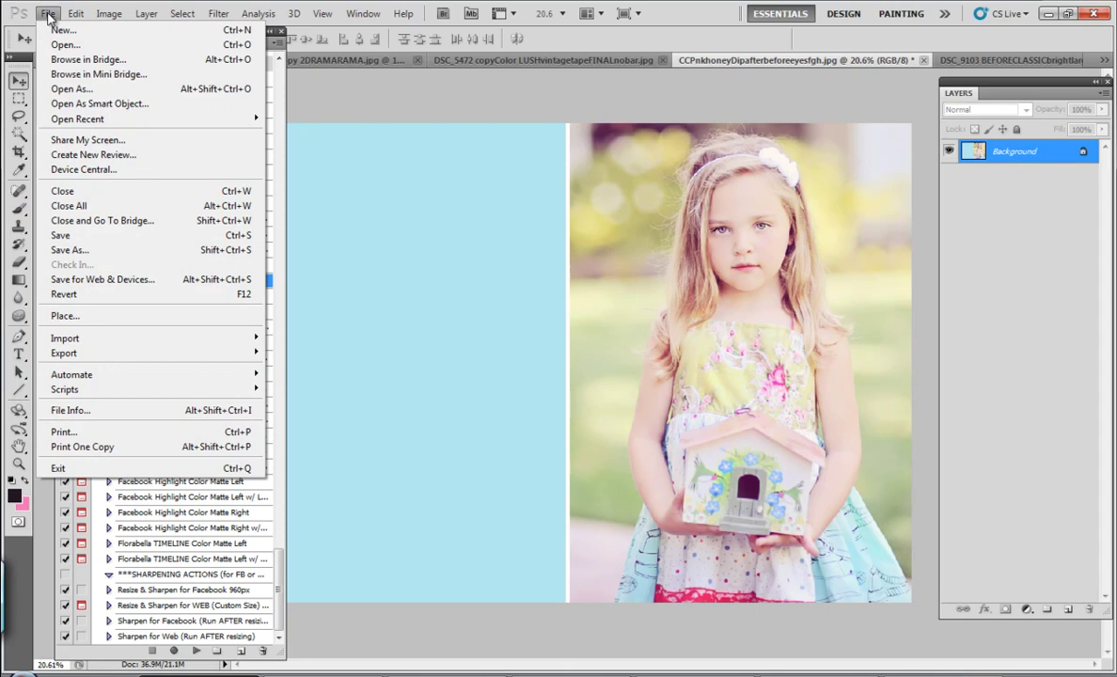
pyautogui.click(105, 315)
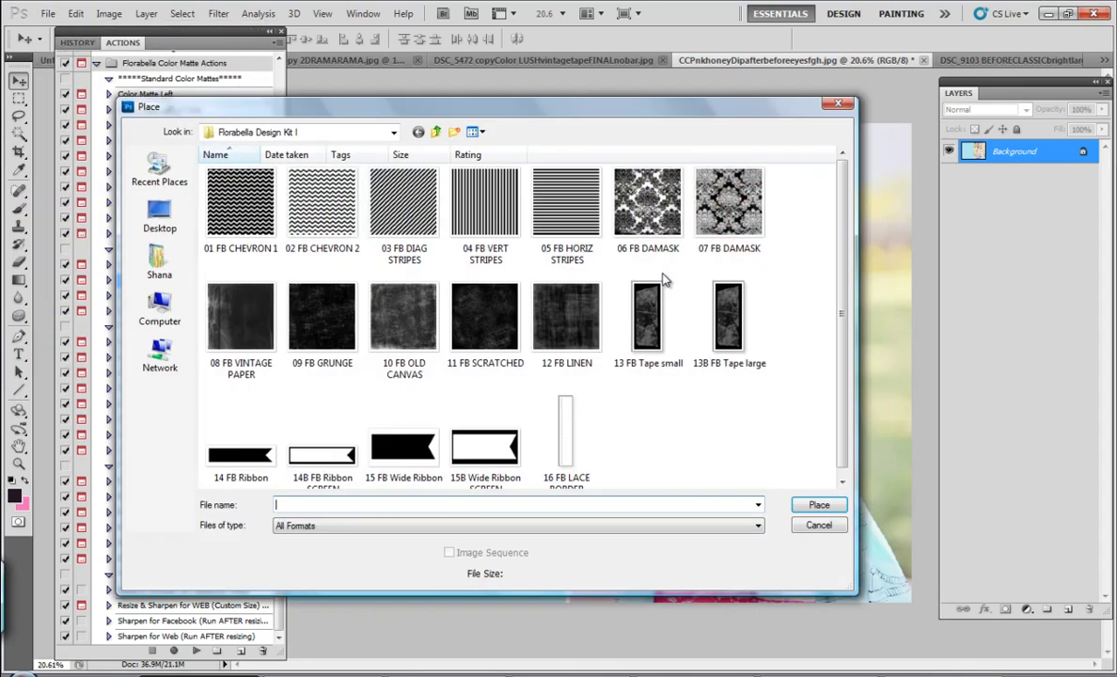
pyautogui.doubleClick(243, 328)
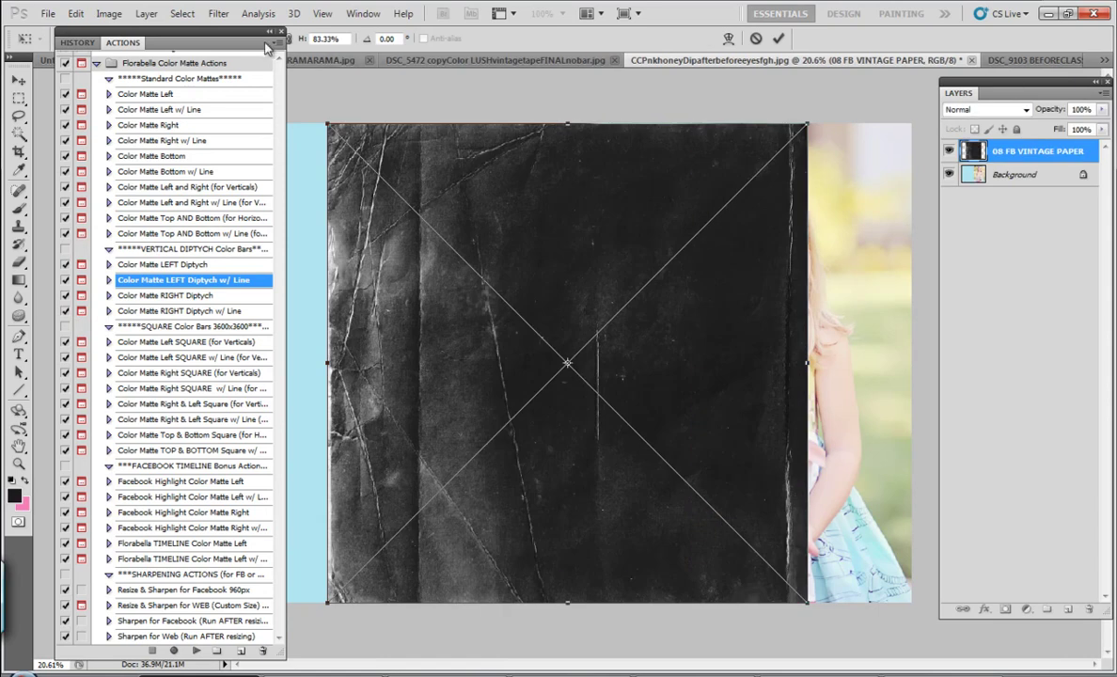
pyautogui.moveTo(267, 47); pyautogui.dragTo(152, 315)
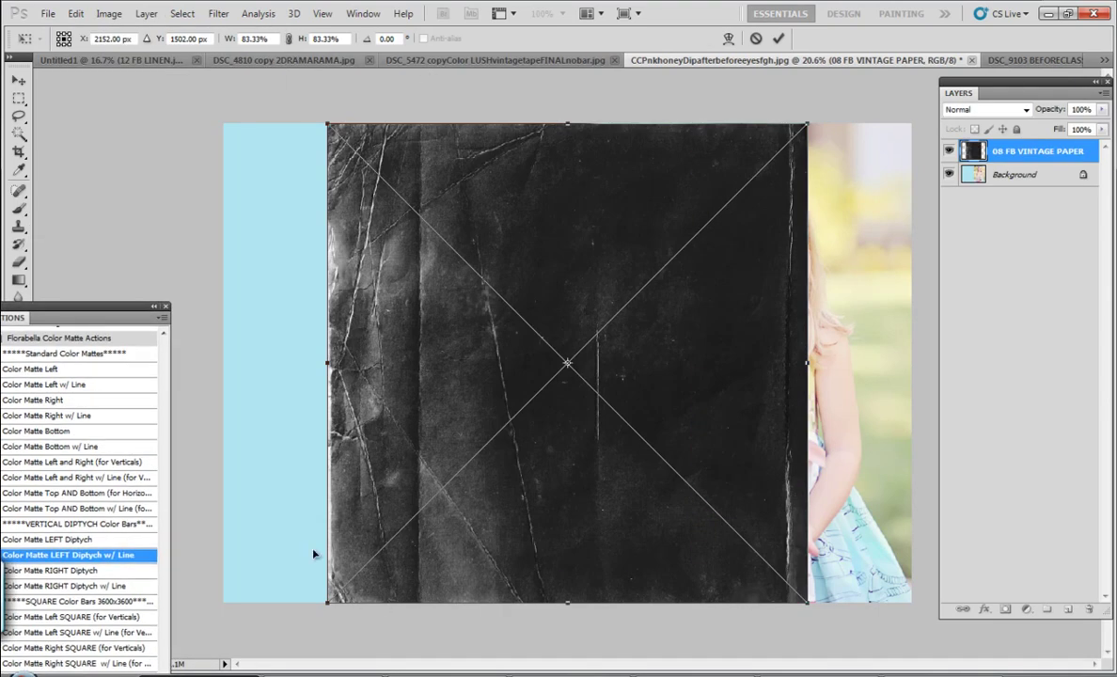
# Stretch the vintage paper texture to cover the entire diptych and set its blend mode to Screen.
pyautogui.moveTo(685, 404); pyautogui.dragTo(587, 404)
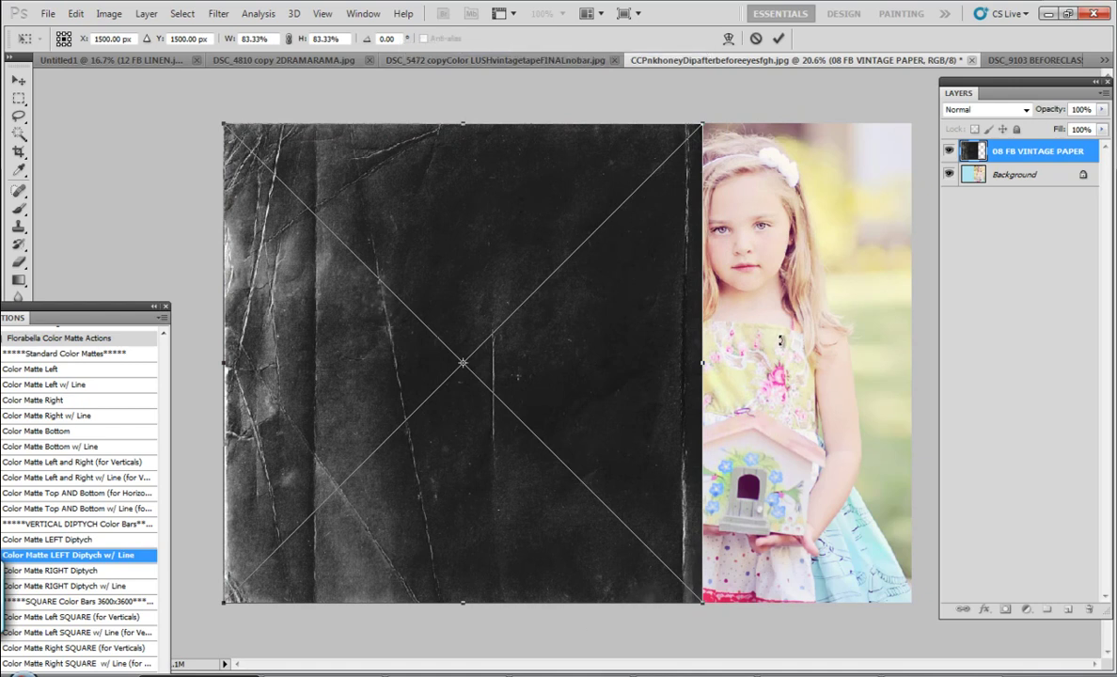
pyautogui.moveTo(704, 360); pyautogui.dragTo(912, 362)
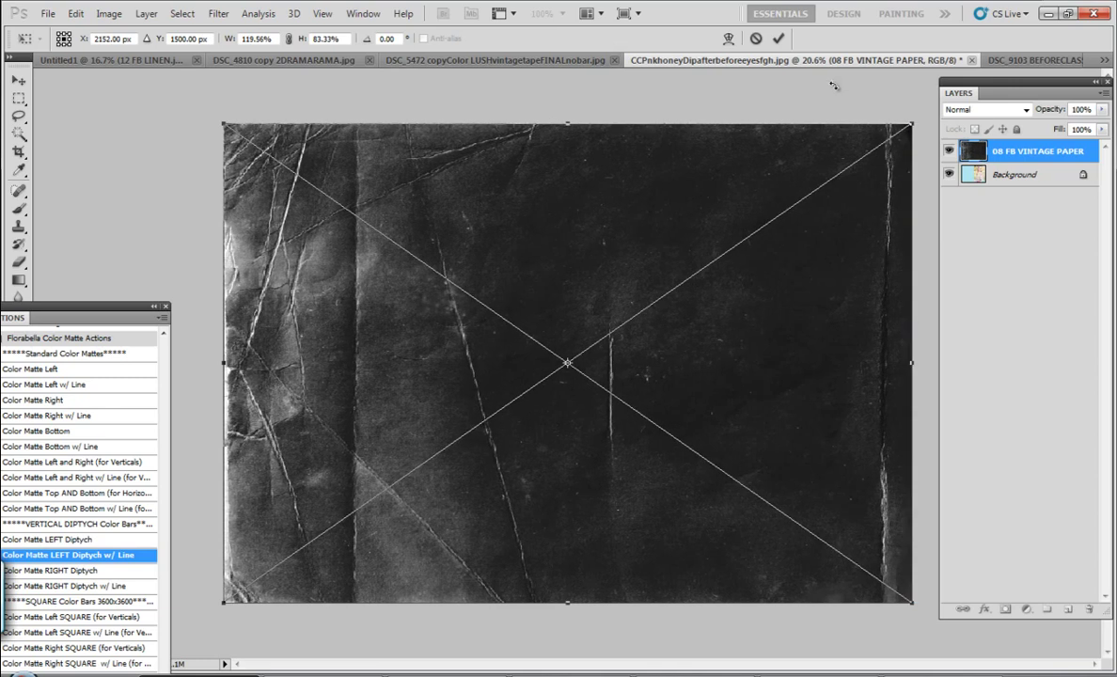
pyautogui.press('Return')
pyautogui.click(1025, 110)
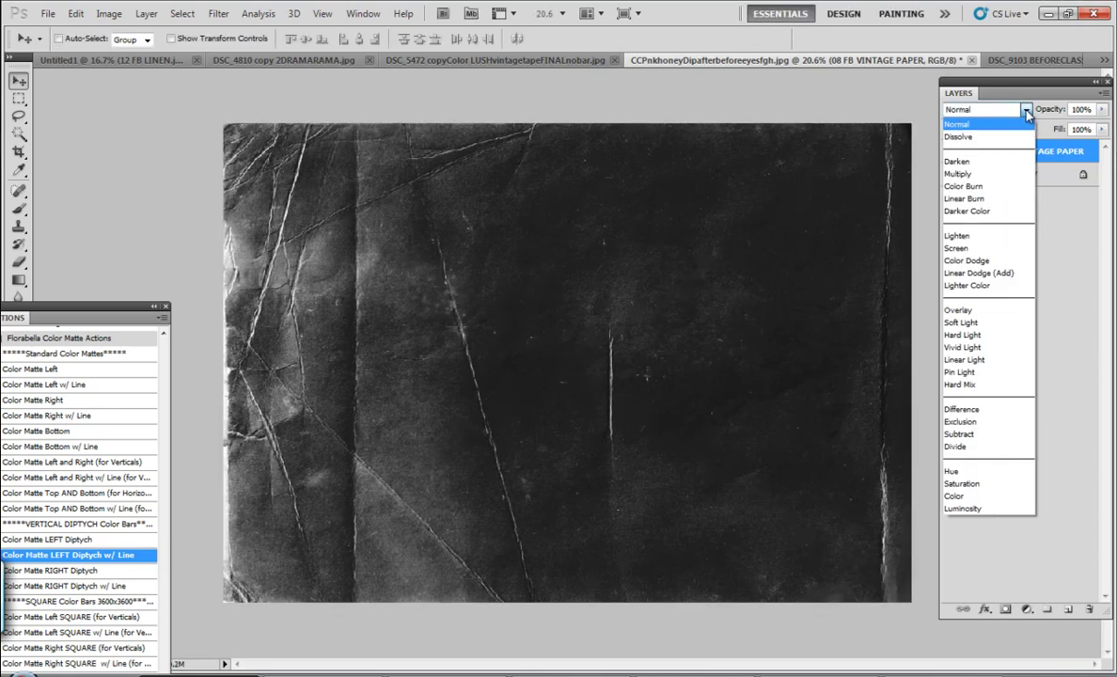
pyautogui.click(986, 248)
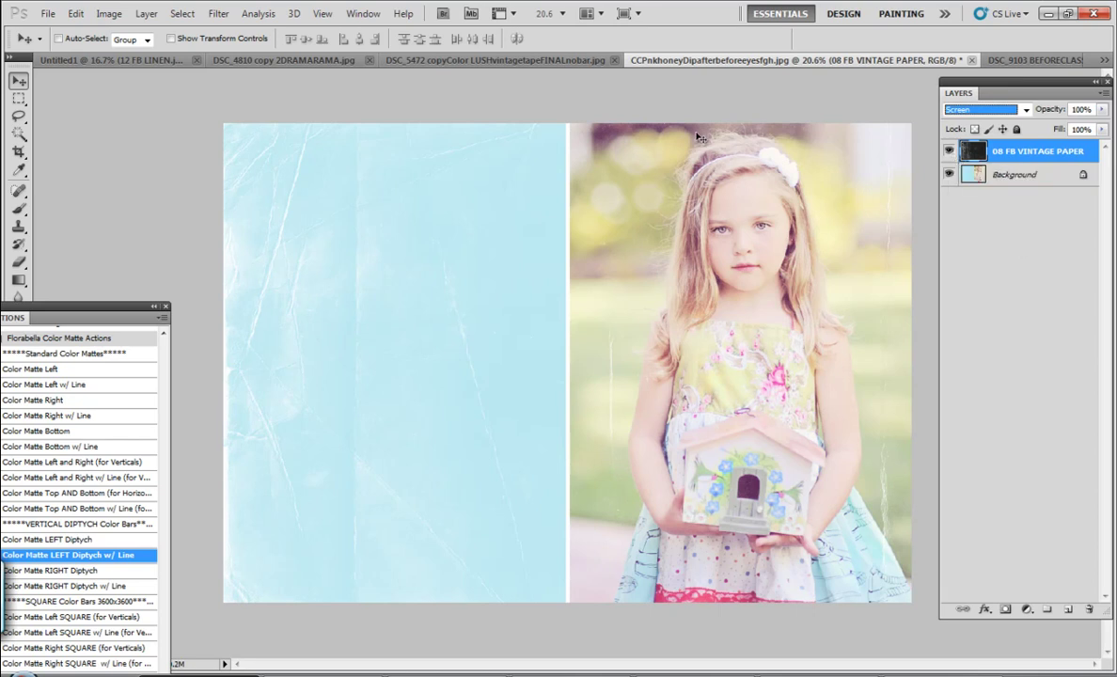
# Select the photo half with the Rectangular Marquee, delete the vintage paper texture there and deselect.
pyautogui.click(19, 98)
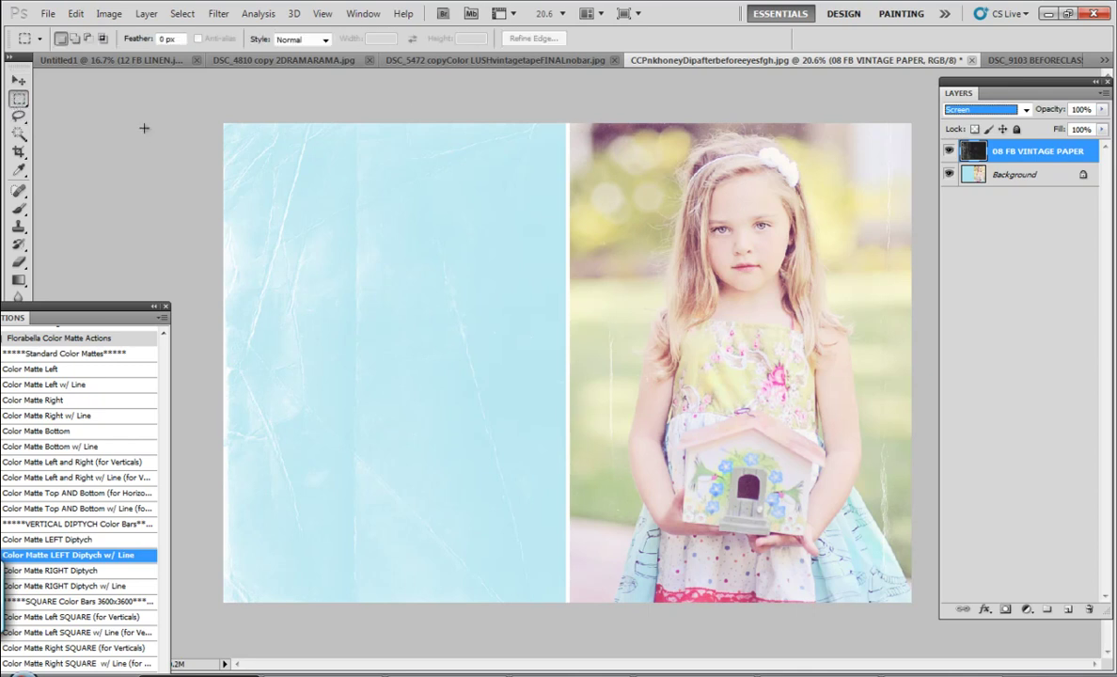
pyautogui.click(18, 105)
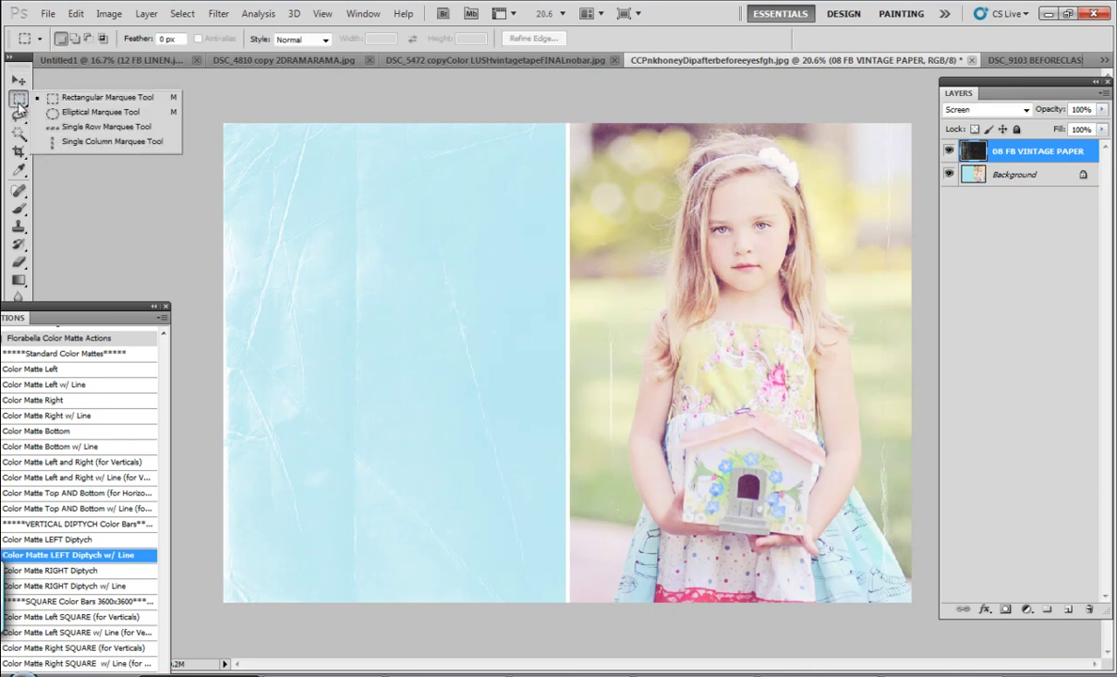
pyautogui.click(18, 109)
pyautogui.moveTo(602, 188); pyautogui.dragTo(980, 630)
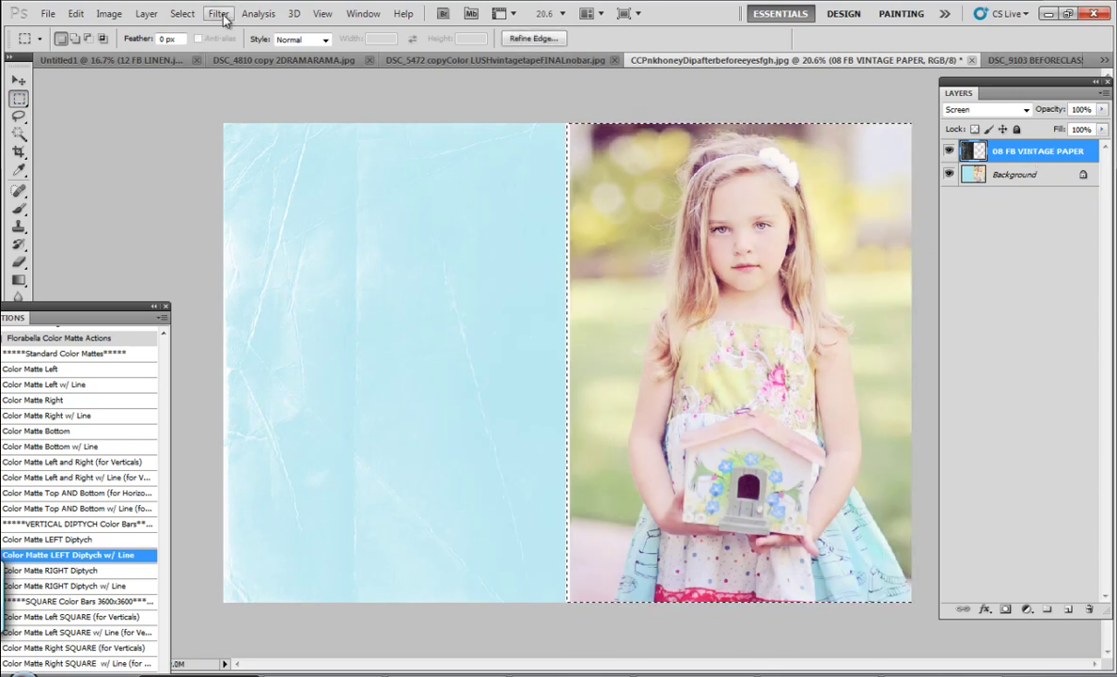
pyautogui.click(182, 13)
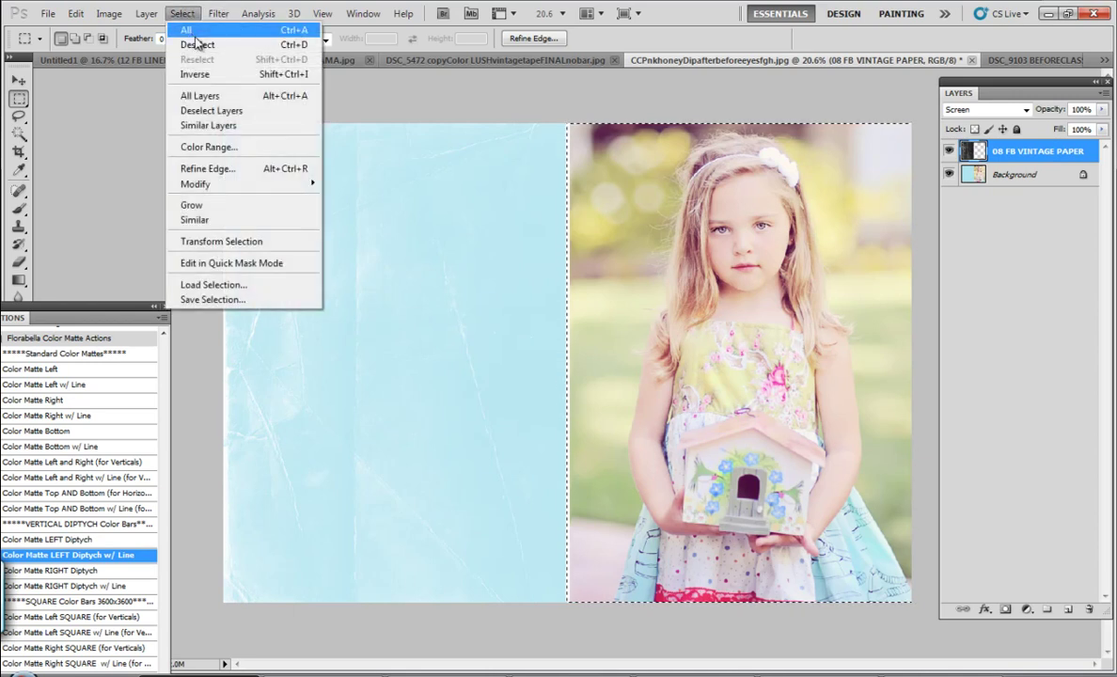
pyautogui.click(198, 45)
# Place the 13B FB Tape large graphic over the upper part of the seam between the blue panel and the photo.
pyautogui.moveTo(106, 306); pyautogui.dragTo(180, 111)
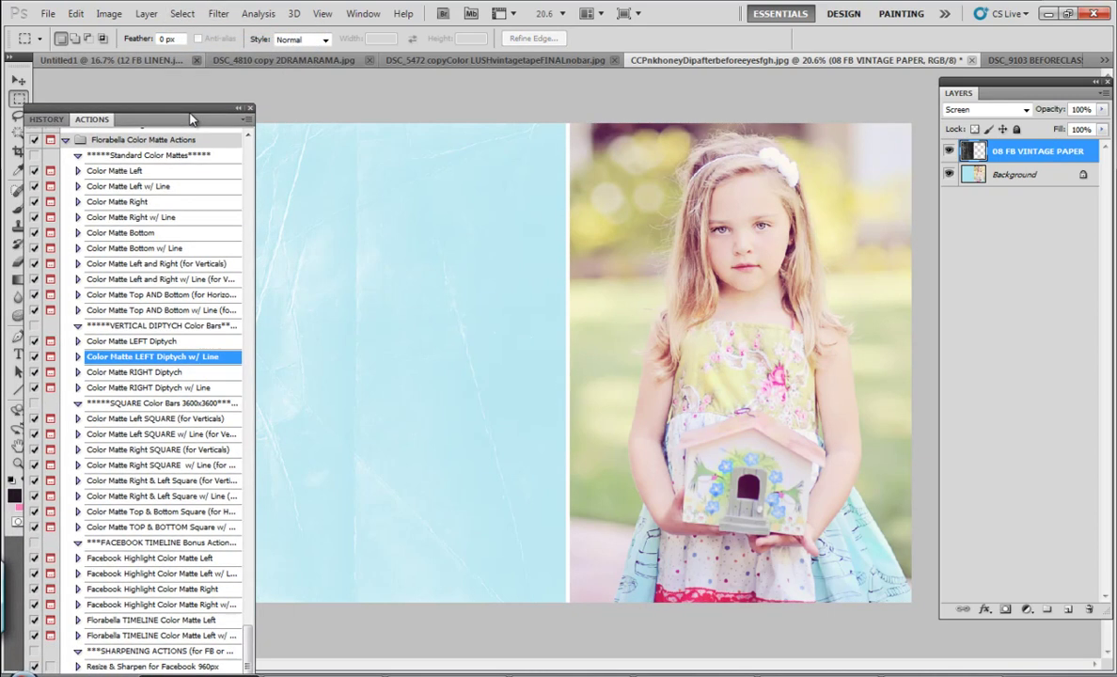
pyautogui.click(48, 14)
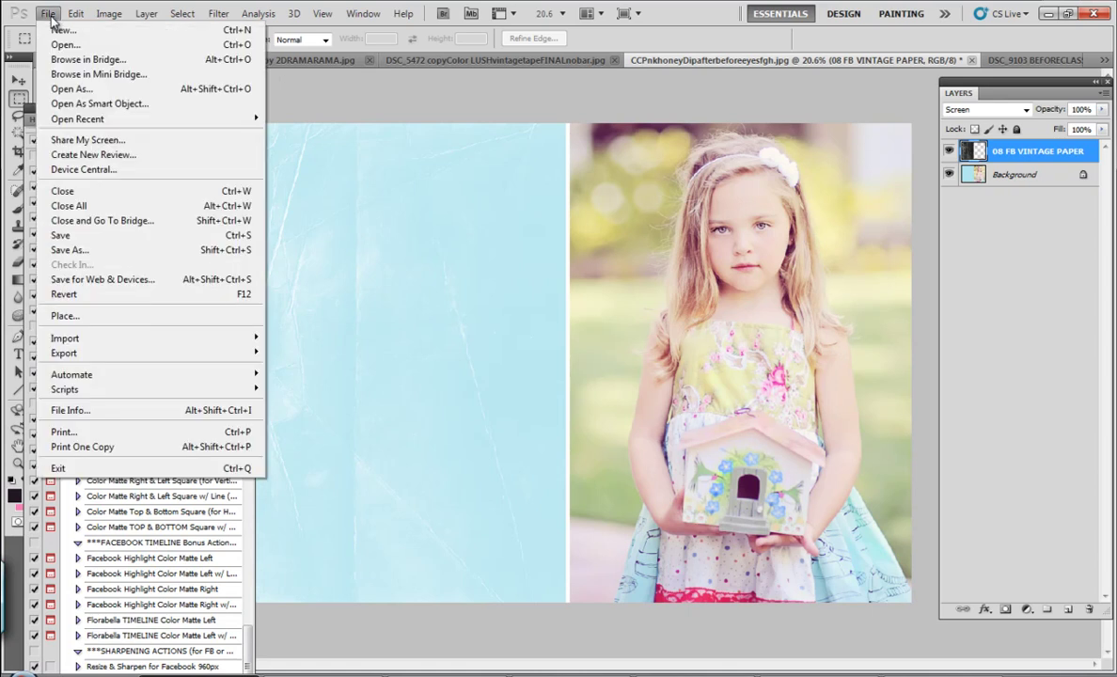
pyautogui.click(127, 315)
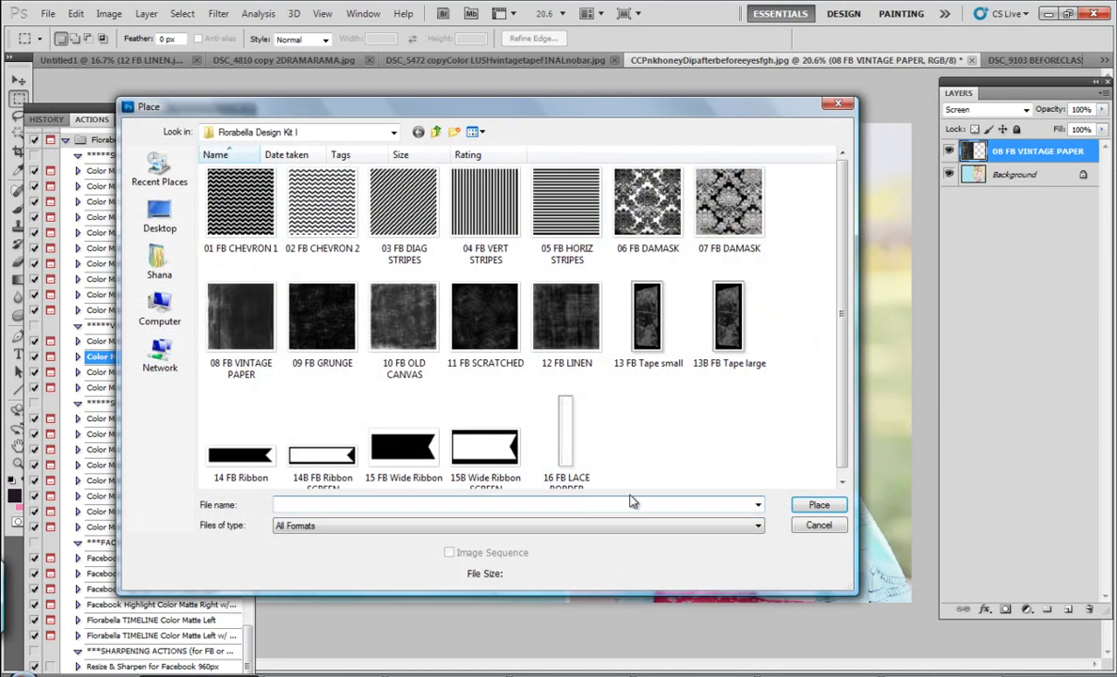
pyautogui.doubleClick(729, 325)
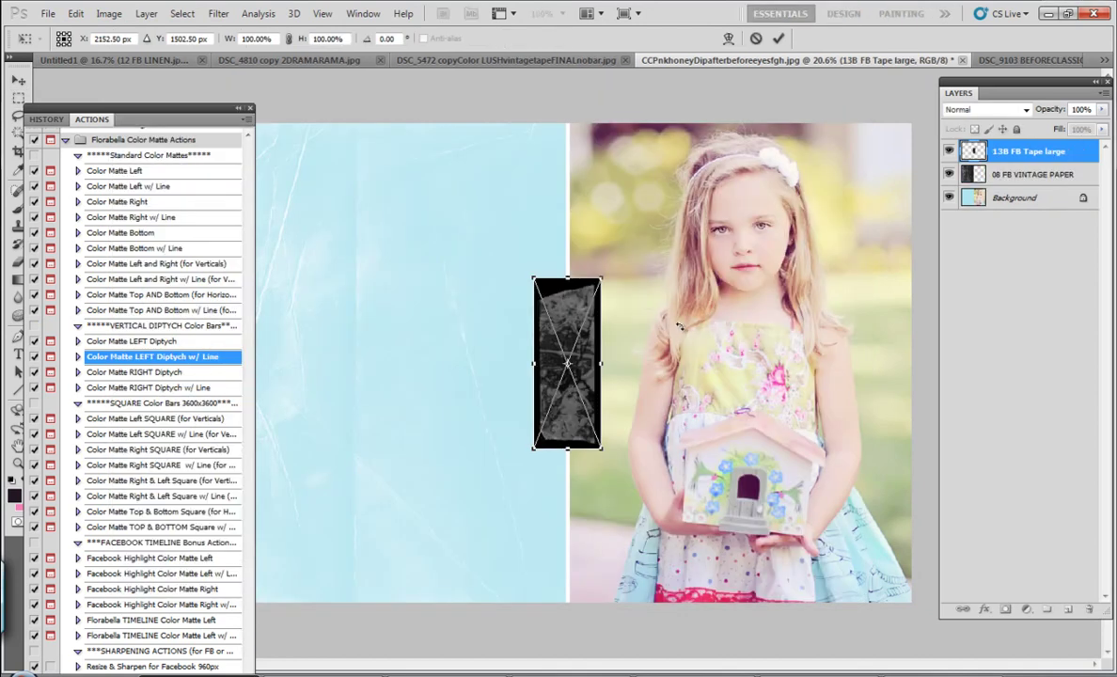
pyautogui.moveTo(568, 348); pyautogui.dragTo(568, 196)
pyautogui.click(778, 38)
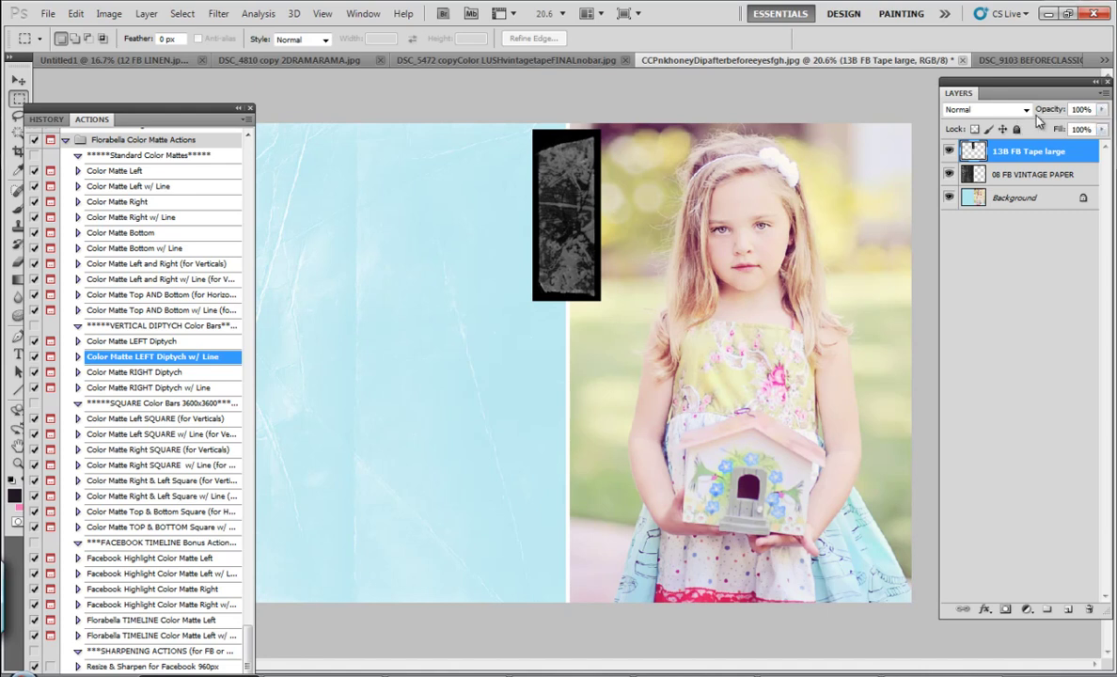
# Set the tape layer's blend mode to Screen and adjust its position on the seam with the Move tool.
pyautogui.click(996, 109)
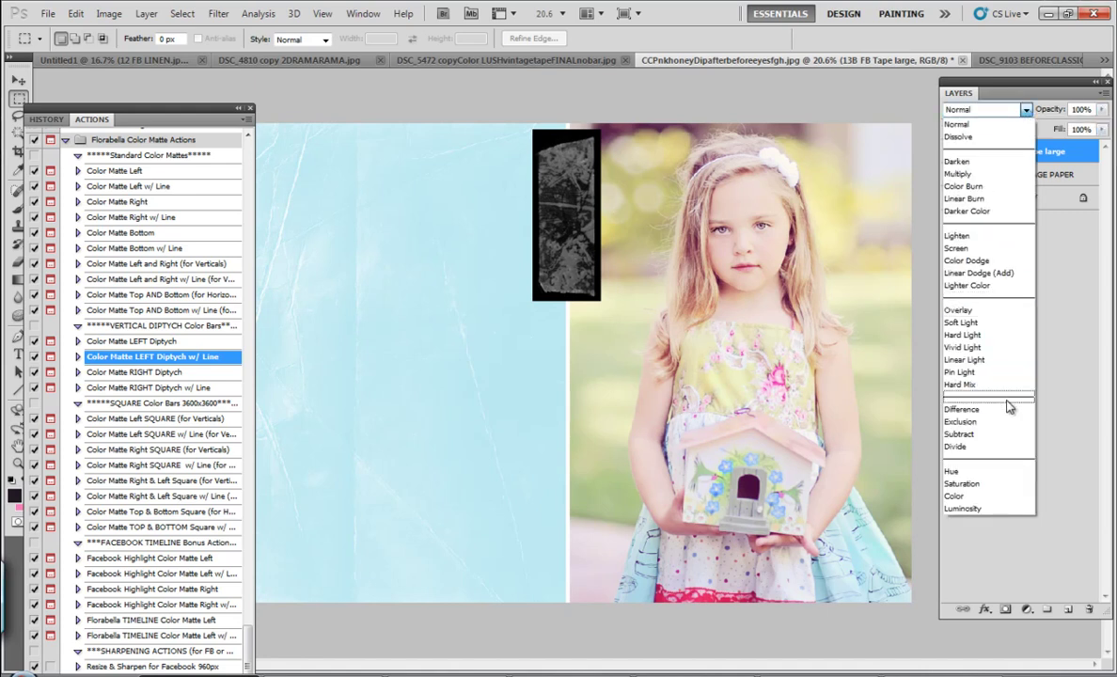
pyautogui.click(985, 250)
pyautogui.press('v')
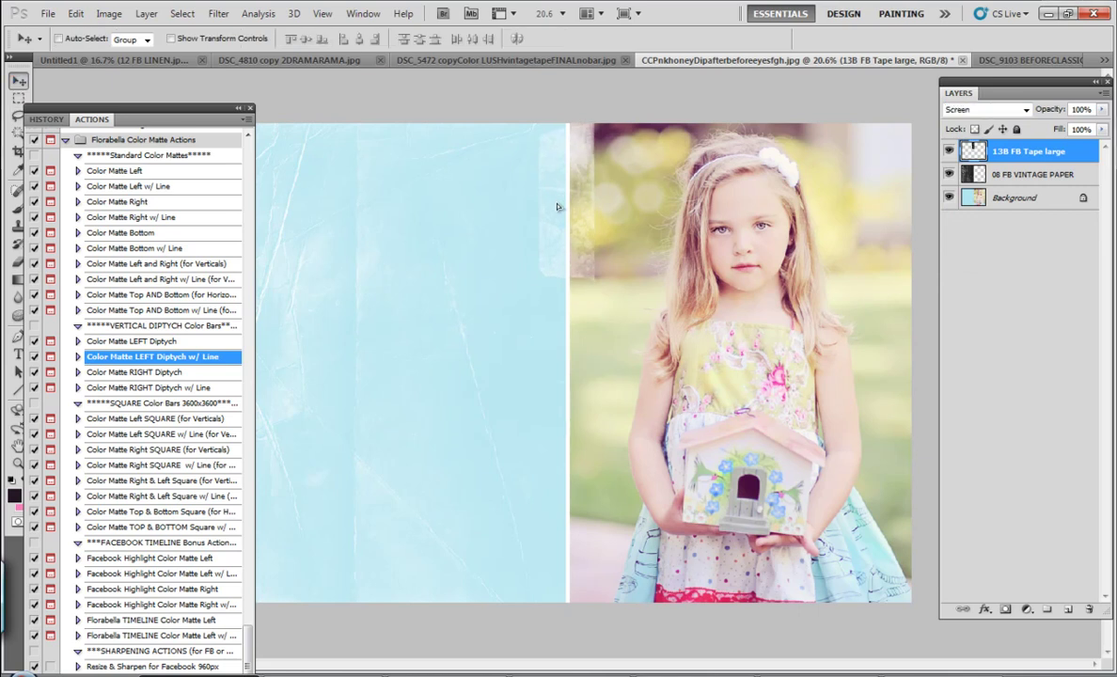
# Make the vintage paper layer active, hide the tape layer and uncover the blue panel.
pyautogui.click(1012, 173)
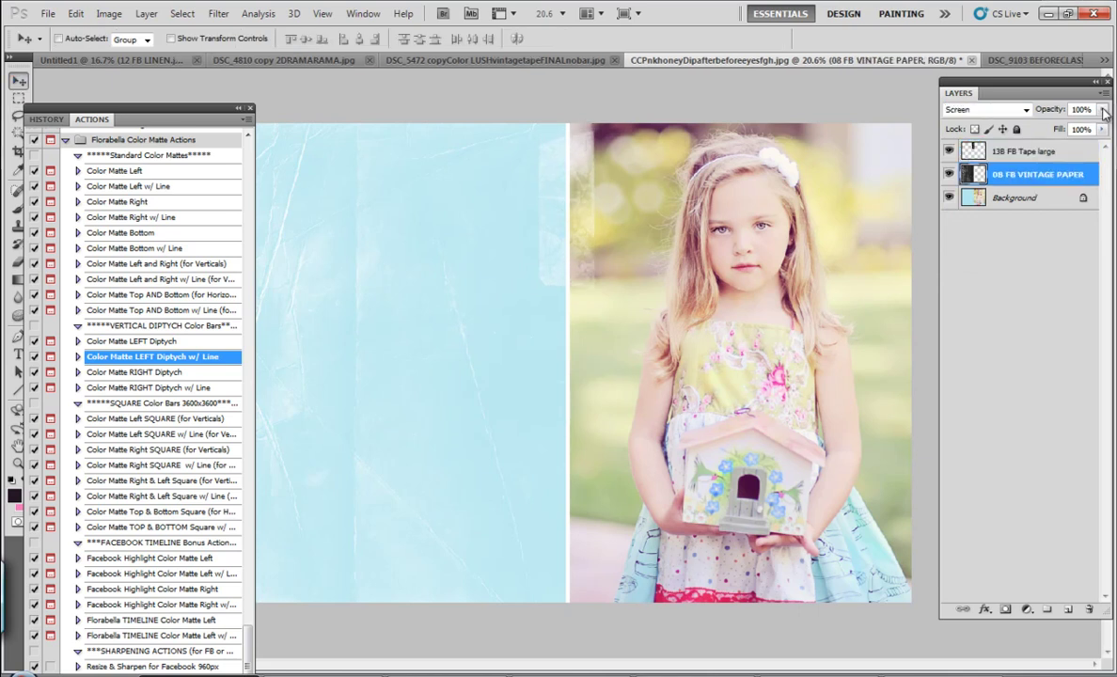
pyautogui.click(1102, 109)
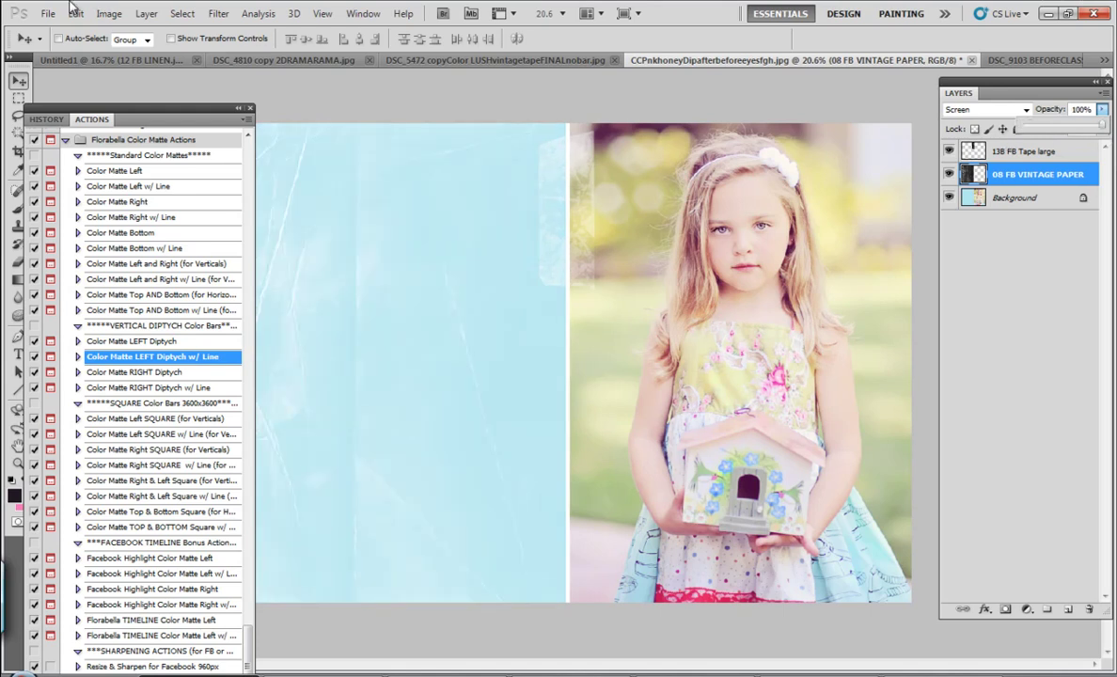
pyautogui.click(949, 152)
pyautogui.moveTo(90, 119); pyautogui.dragTo(32, 118)
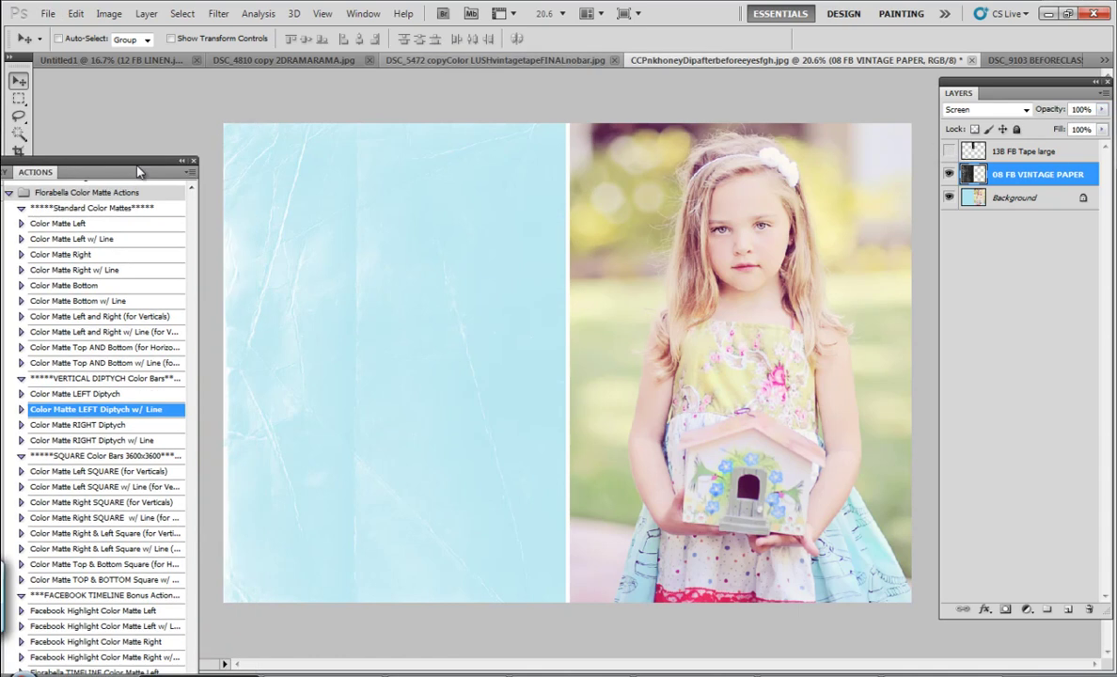
# Place the 14B FB Ribbon SCREEN graphic, shrink it and position it at the lower left edge of the blue panel.
pyautogui.click(45, 14)
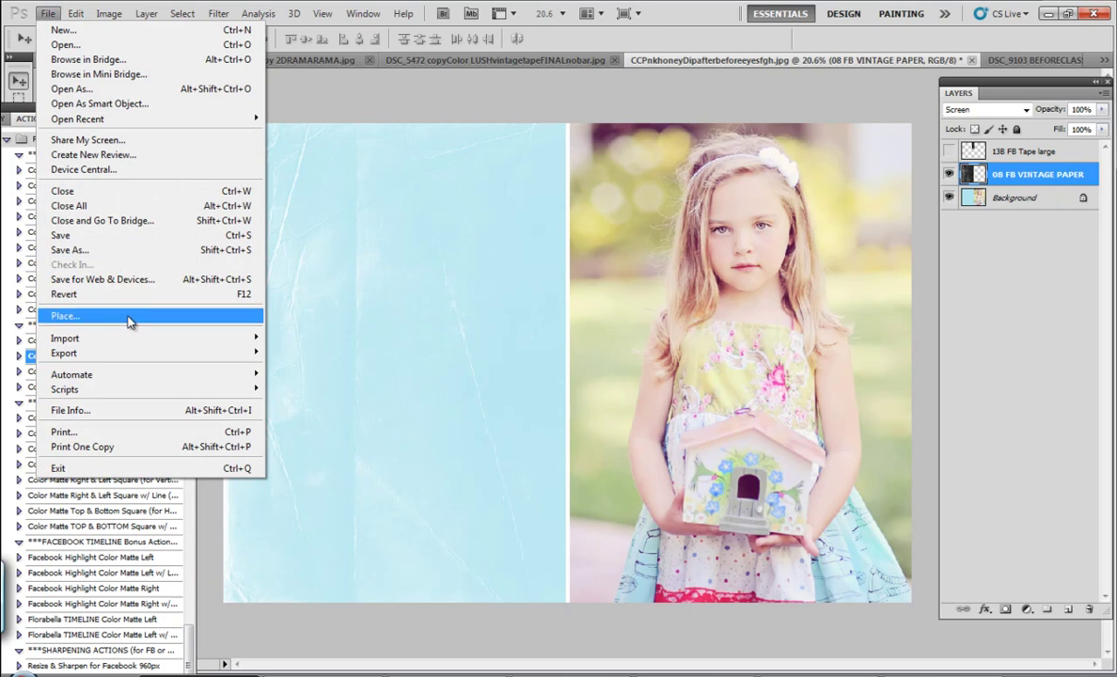
pyautogui.click(127, 317)
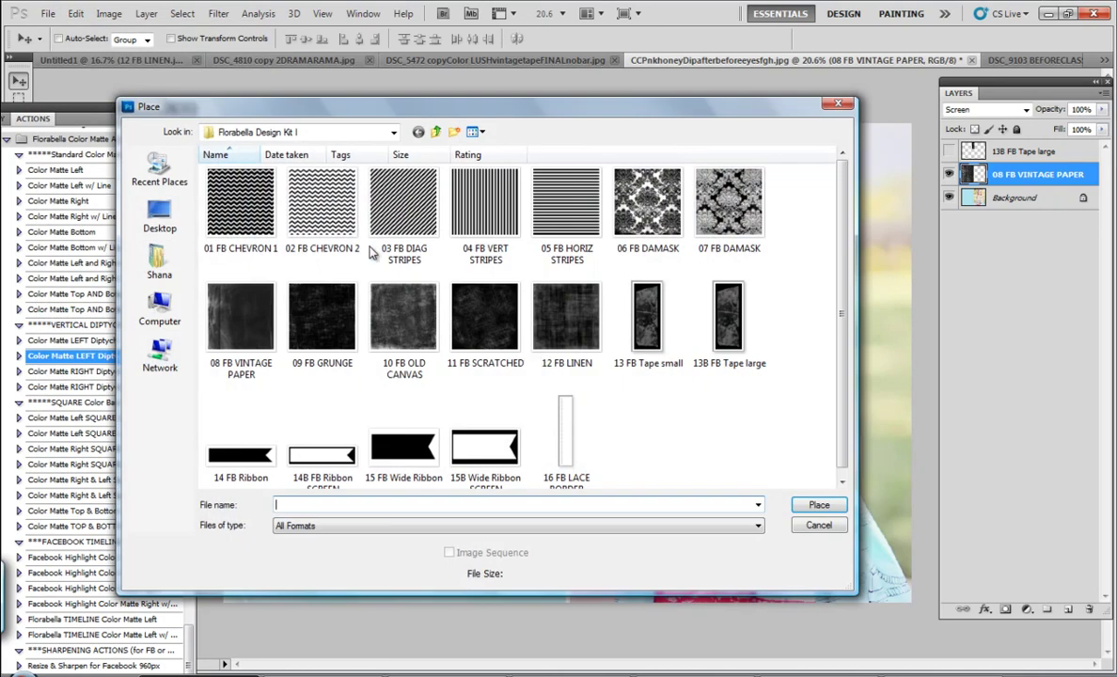
pyautogui.doubleClick(329, 464)
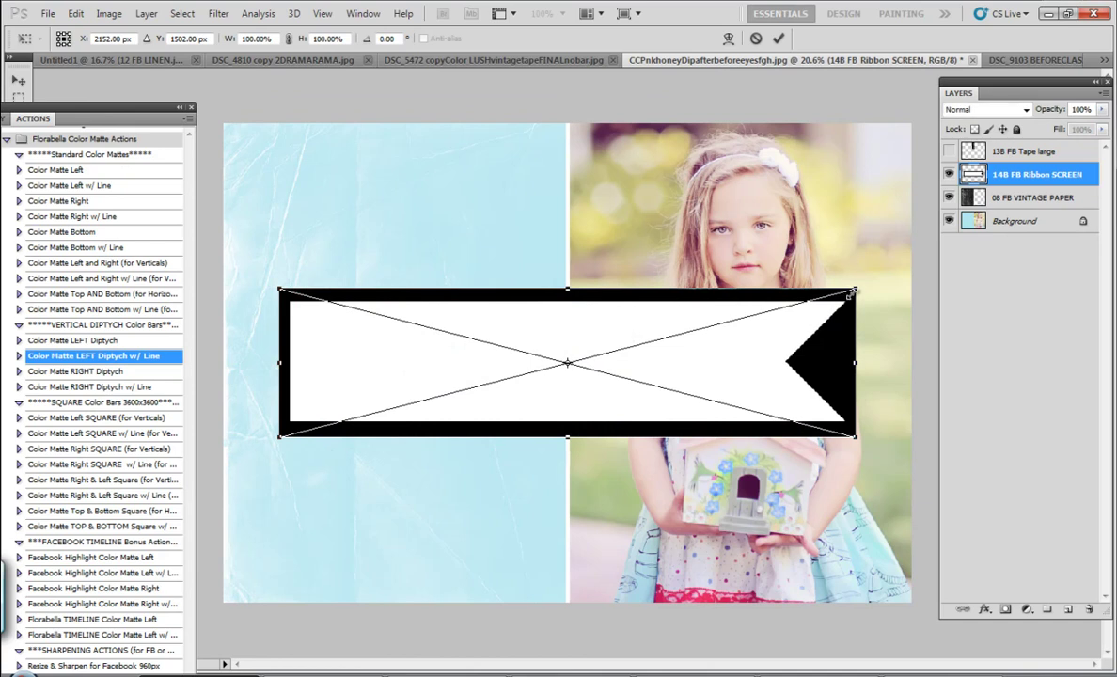
pyautogui.moveTo(857, 288); pyautogui.dragTo(516, 374)
pyautogui.moveTo(456, 401); pyautogui.dragTo(391, 533)
pyautogui.click(778, 39)
# Set the ribbon layer's blend mode to Screen and hide the layer after viewing the result.
pyautogui.click(1025, 110)
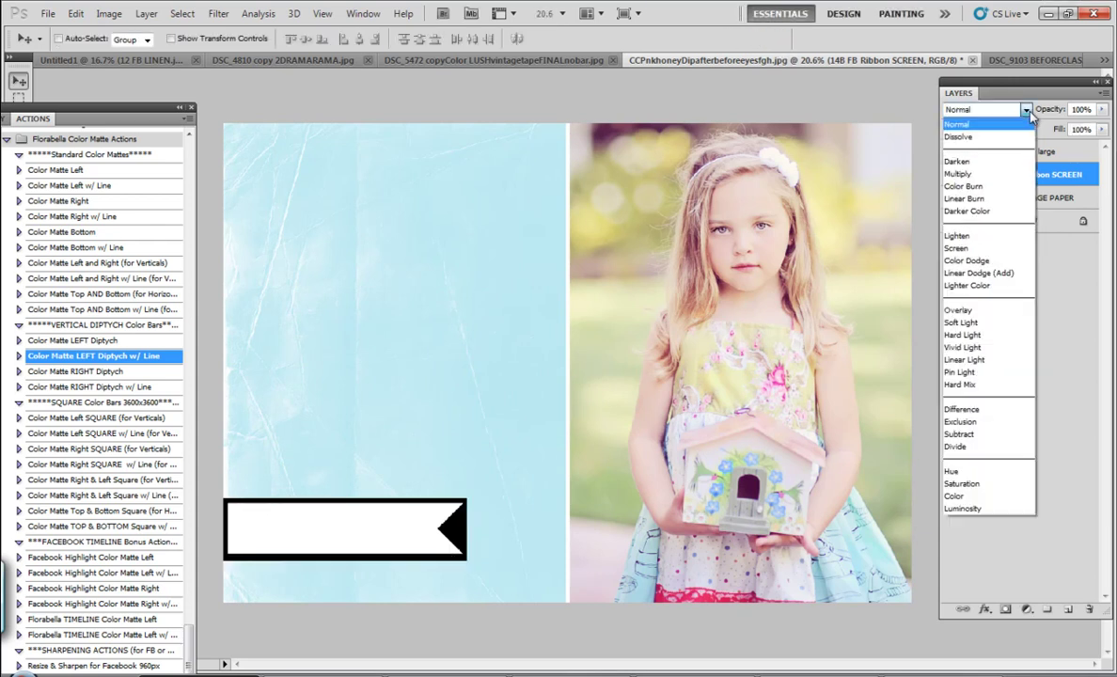
pyautogui.click(933, 239)
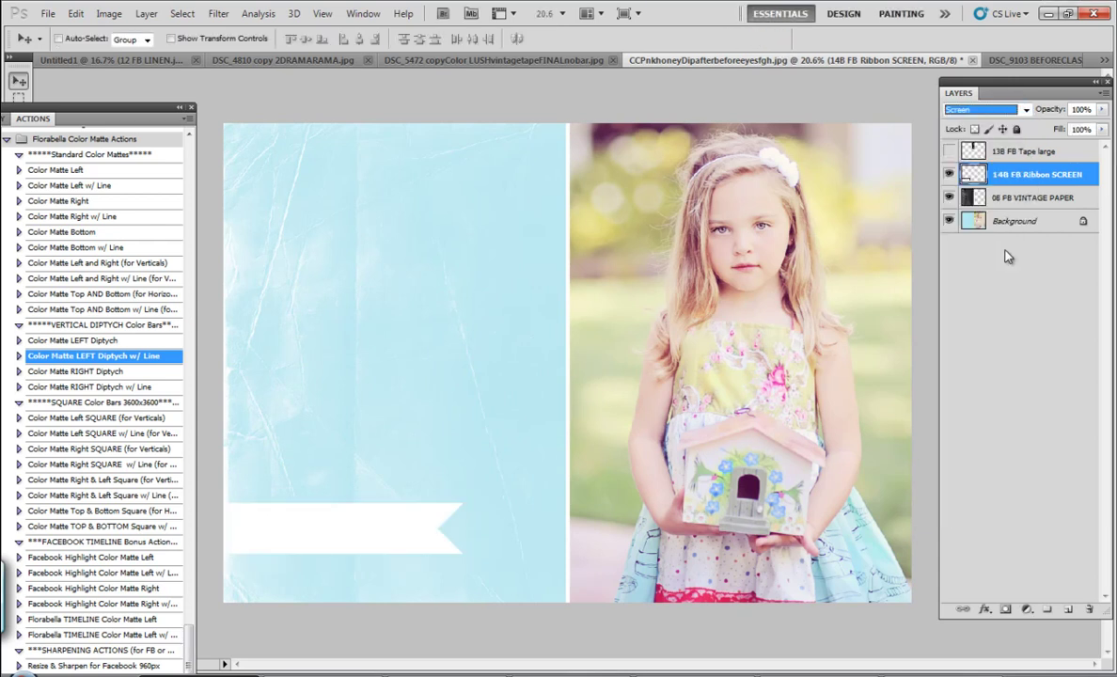
pyautogui.click(949, 176)
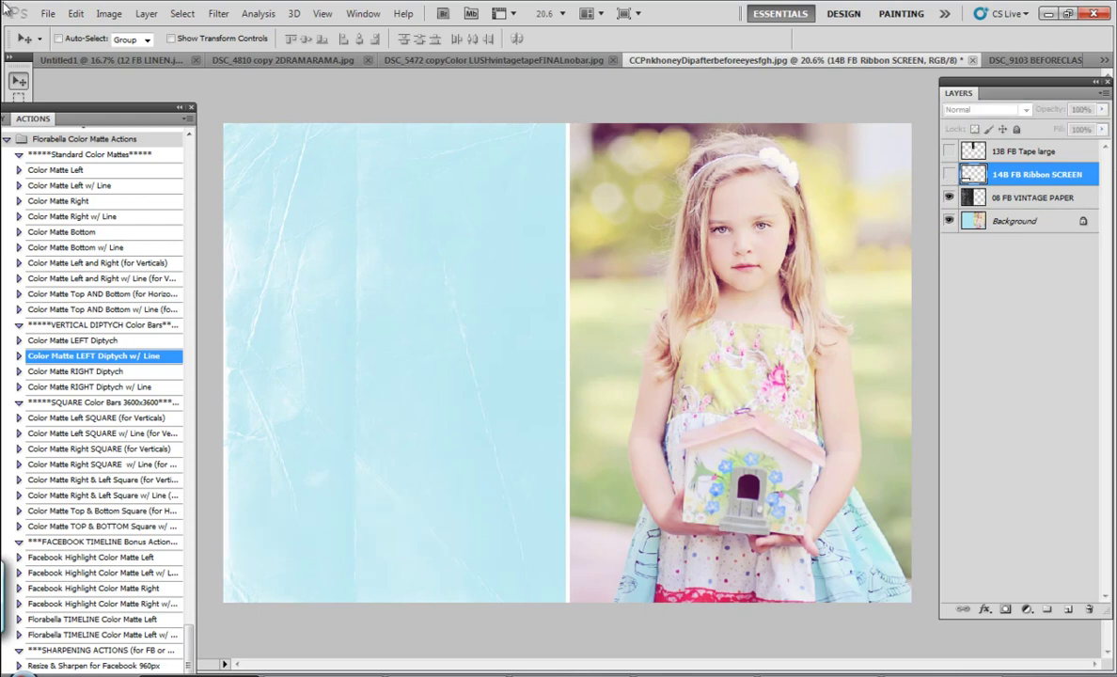
# Place the 14 FB Ribbon graphic, shrink it to about 47% width and 50% height, and position it at the blue panel's lower left edge.
pyautogui.click(48, 13)
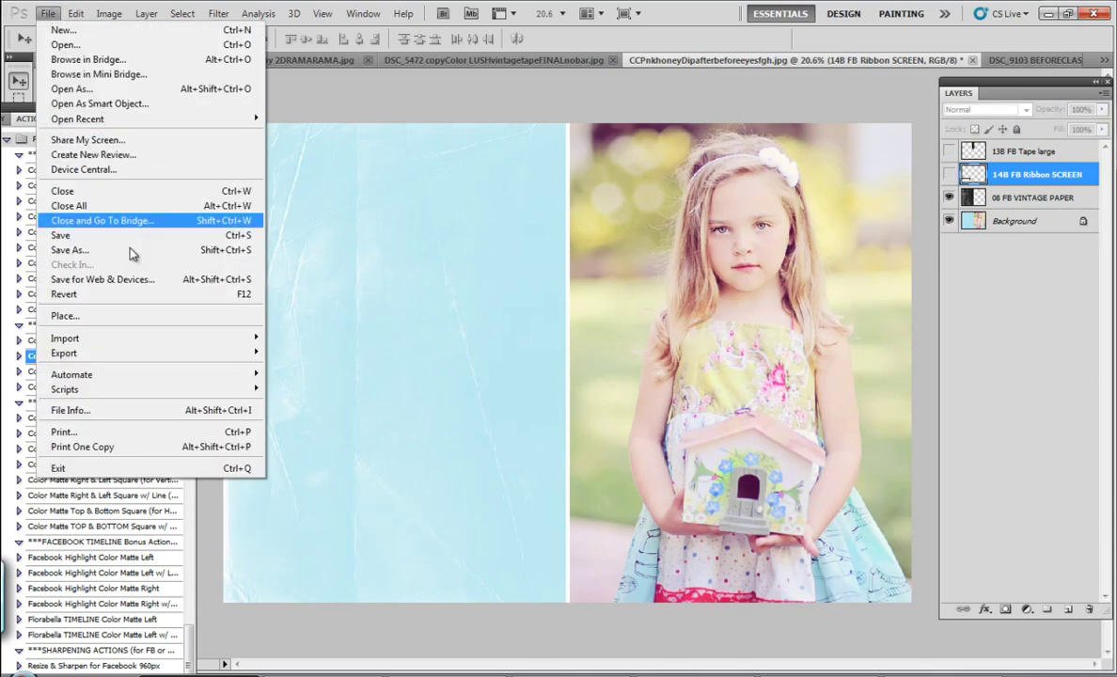
pyautogui.click(130, 317)
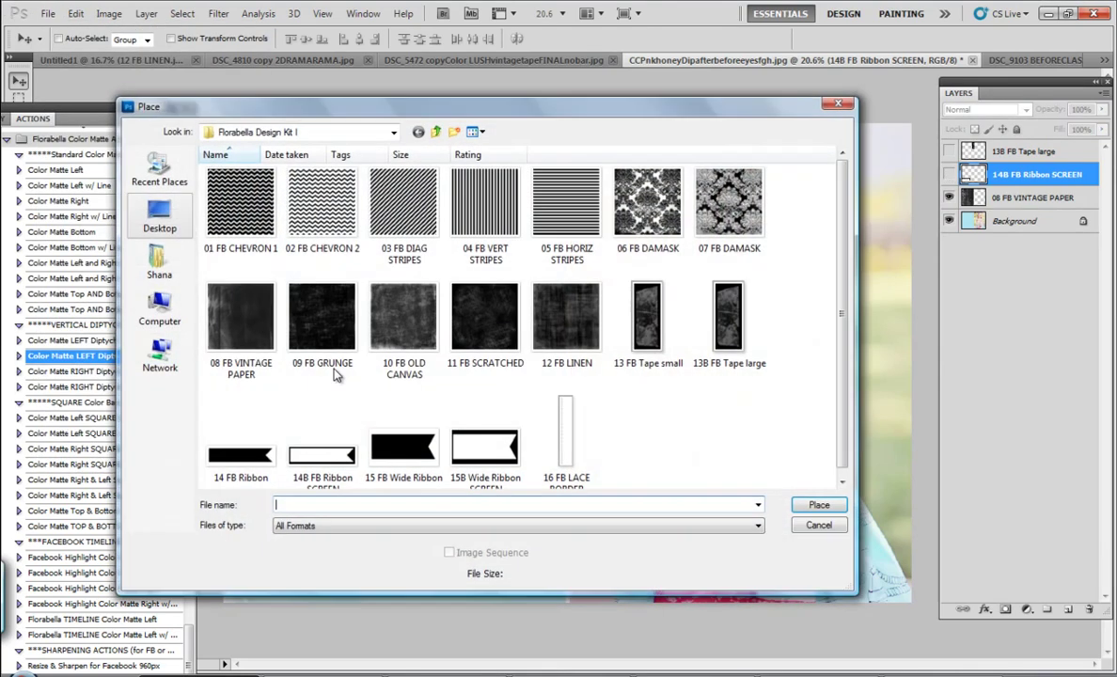
pyautogui.doubleClick(235, 467)
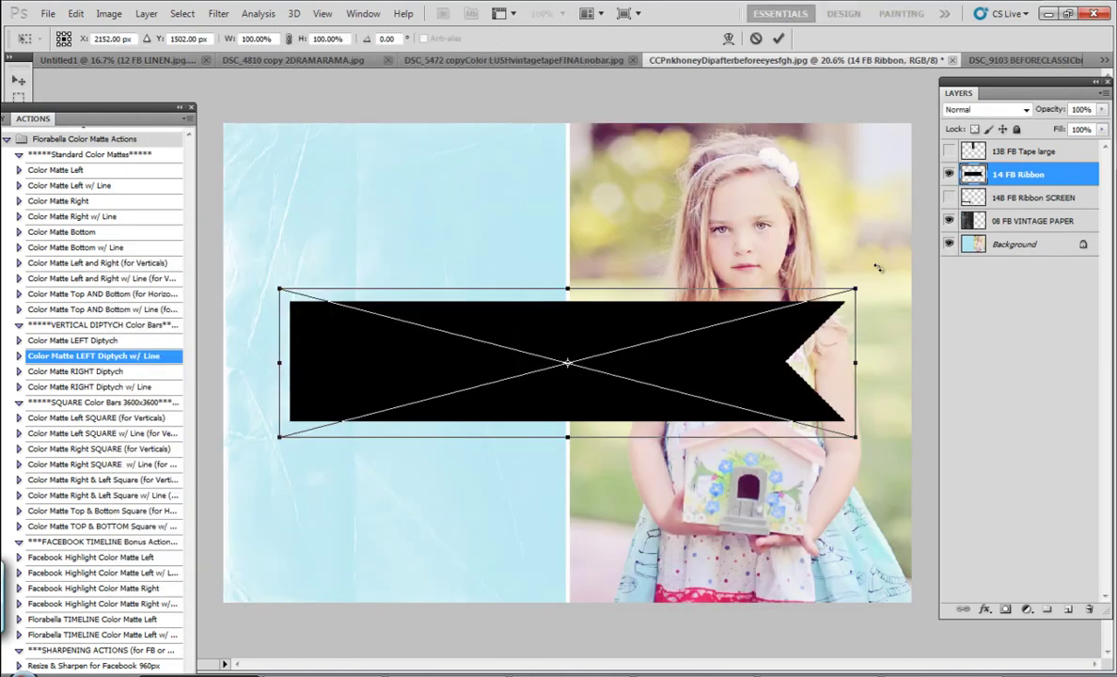
pyautogui.moveTo(853, 291); pyautogui.dragTo(552, 367)
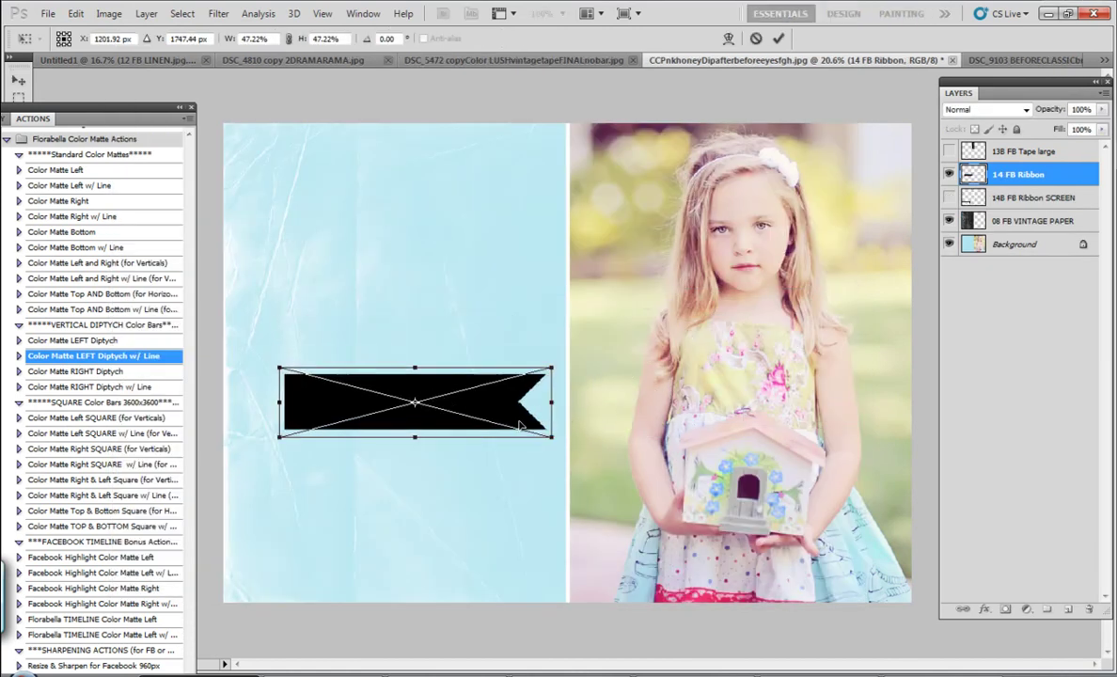
pyautogui.moveTo(414, 367)
pyautogui.mouseDown()
pyautogui.moveTo(417, 310)
pyautogui.moveTo(423, 361)
pyautogui.mouseUp()
pyautogui.moveTo(435, 402); pyautogui.dragTo(362, 533)
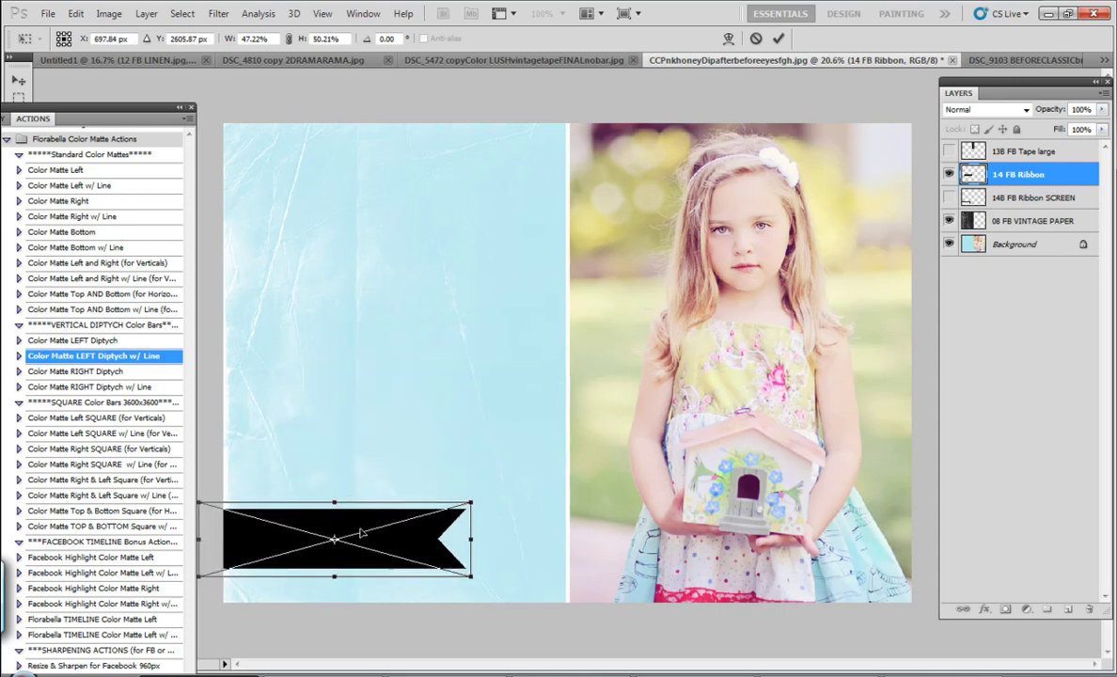
pyautogui.click(776, 38)
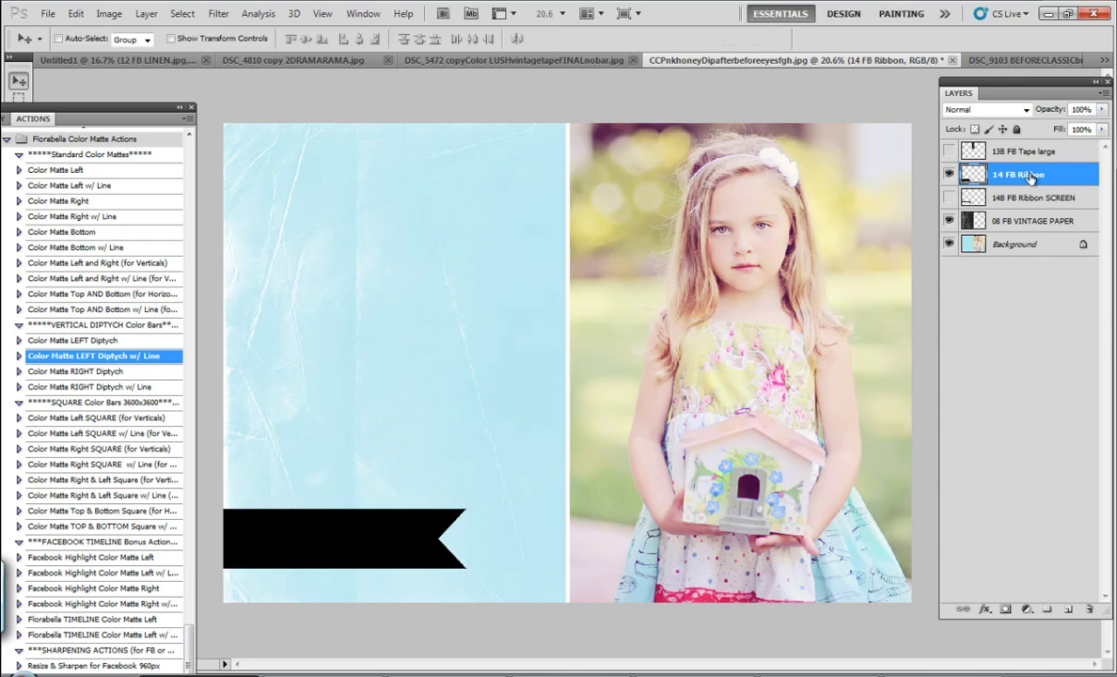
# Add a Color Overlay effect to the 14 FB Ribbon layer and show its settings.
pyautogui.rightClick(1031, 177)
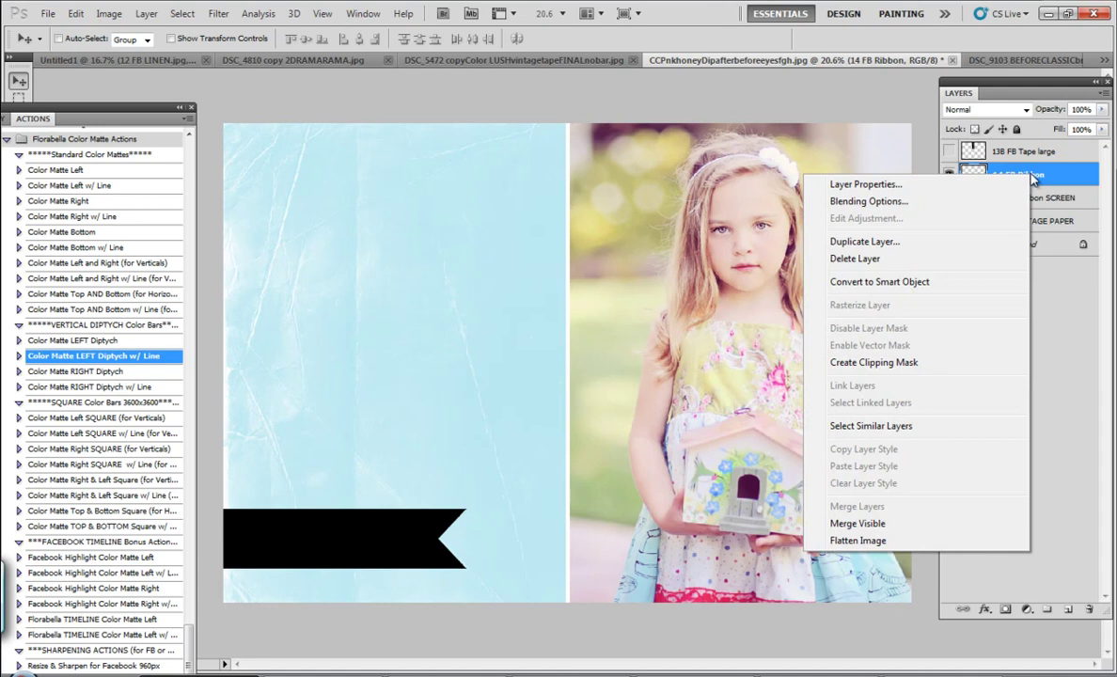
pyautogui.click(865, 200)
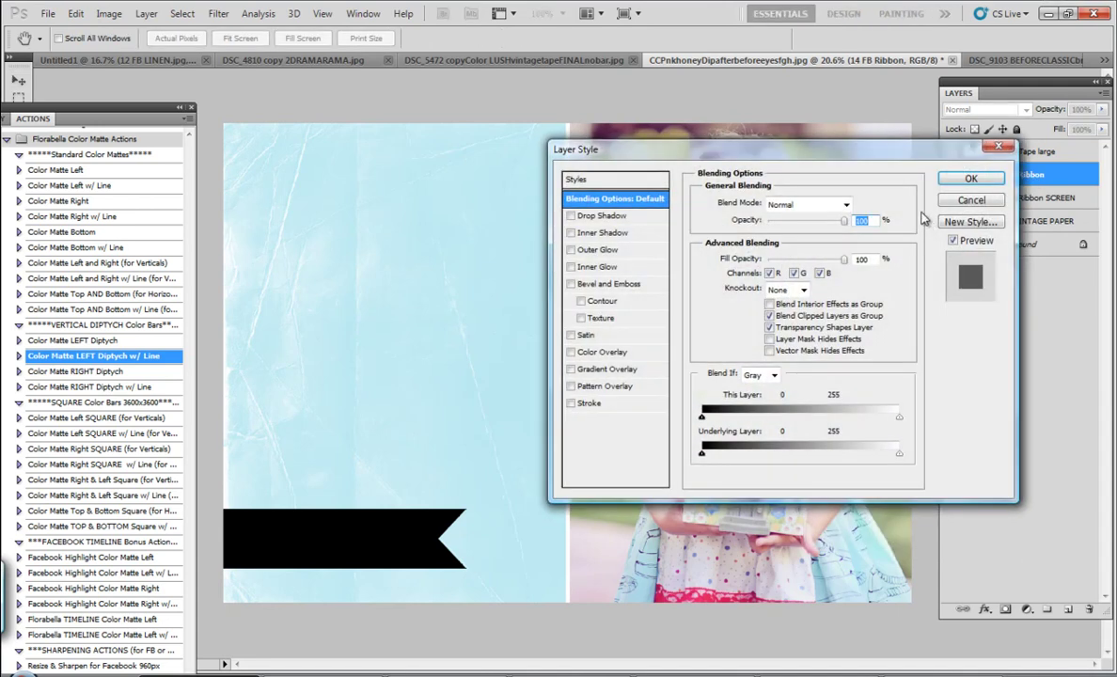
pyautogui.moveTo(911, 152); pyautogui.dragTo(383, 77)
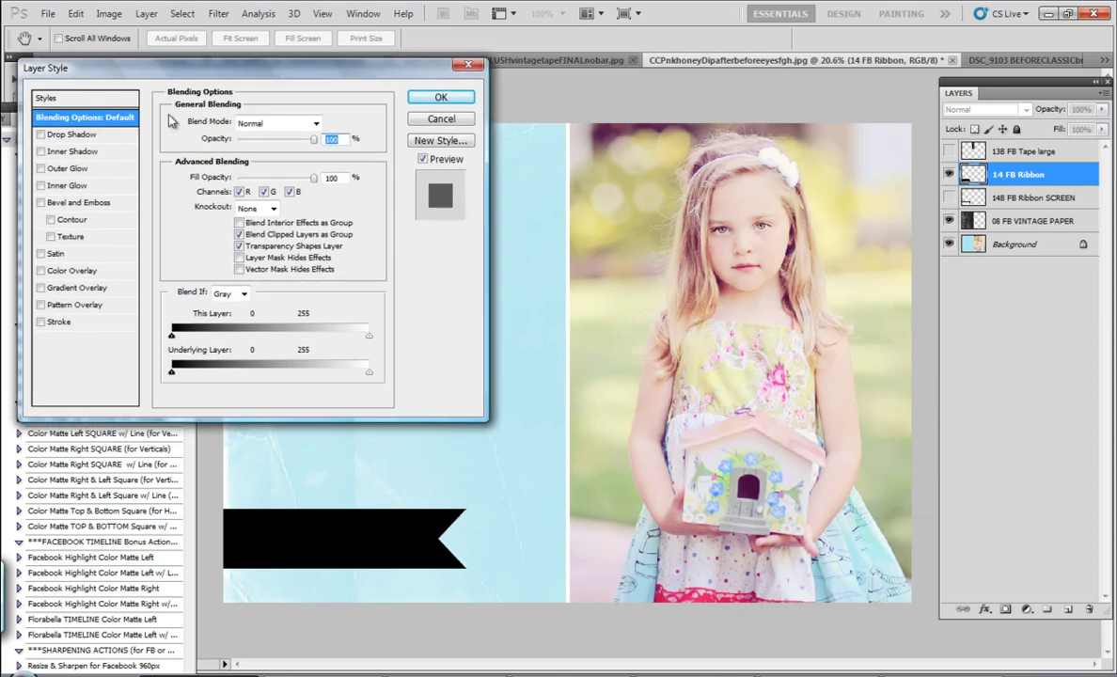
pyautogui.click(41, 272)
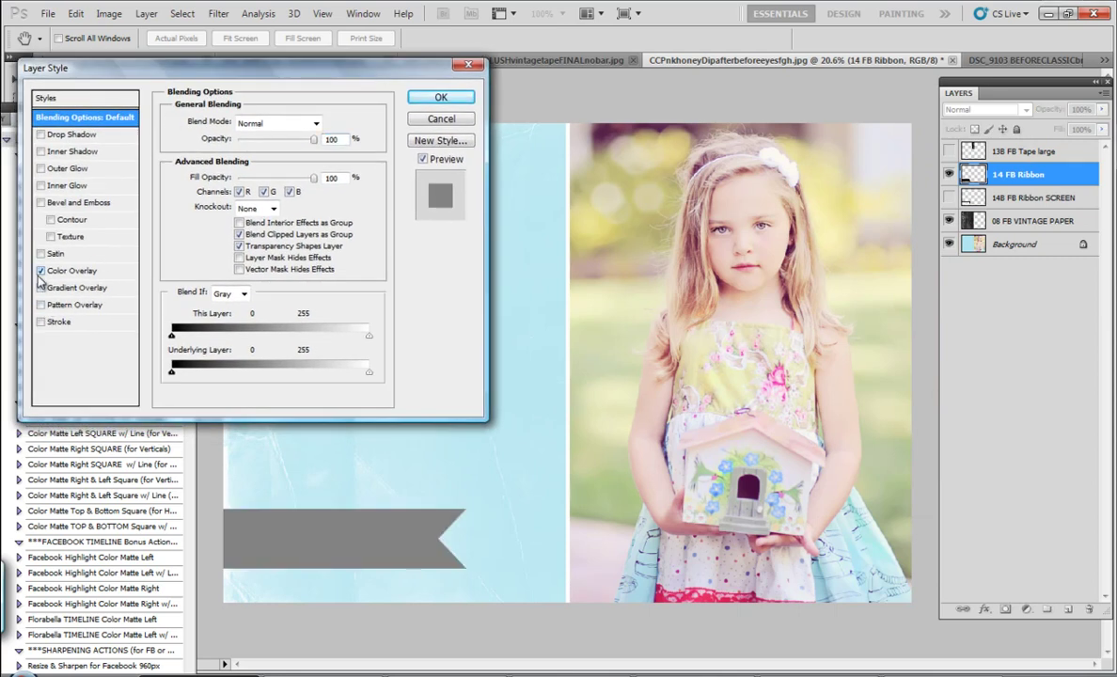
pyautogui.click(77, 273)
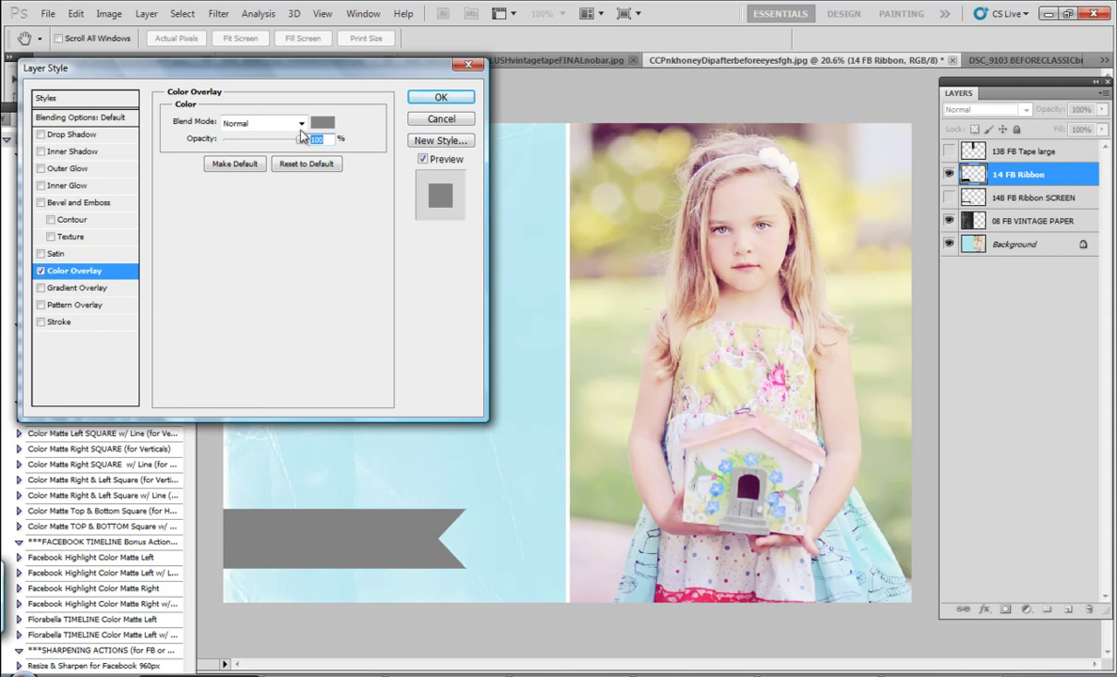
# Sample several colors from the photo for the ribbon's overlay and keep the deep pink dc2156 from the dress hem.
pyautogui.click(322, 125)
pyautogui.moveTo(188, 140); pyautogui.dragTo(256, 358)
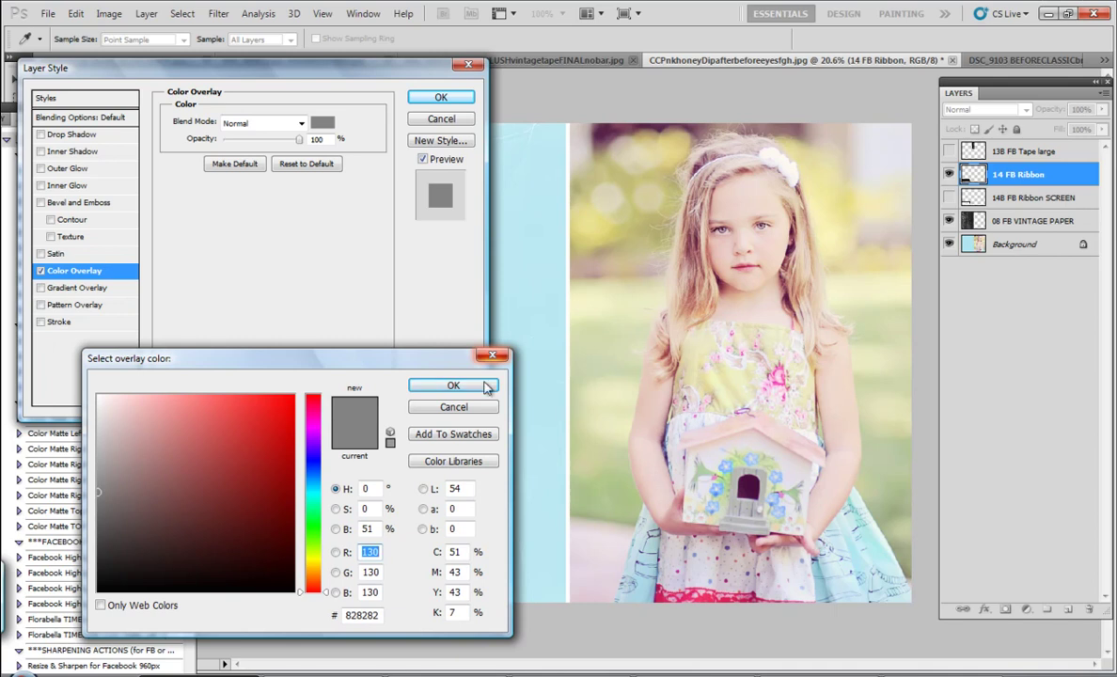
pyautogui.moveTo(414, 359); pyautogui.dragTo(400, 159)
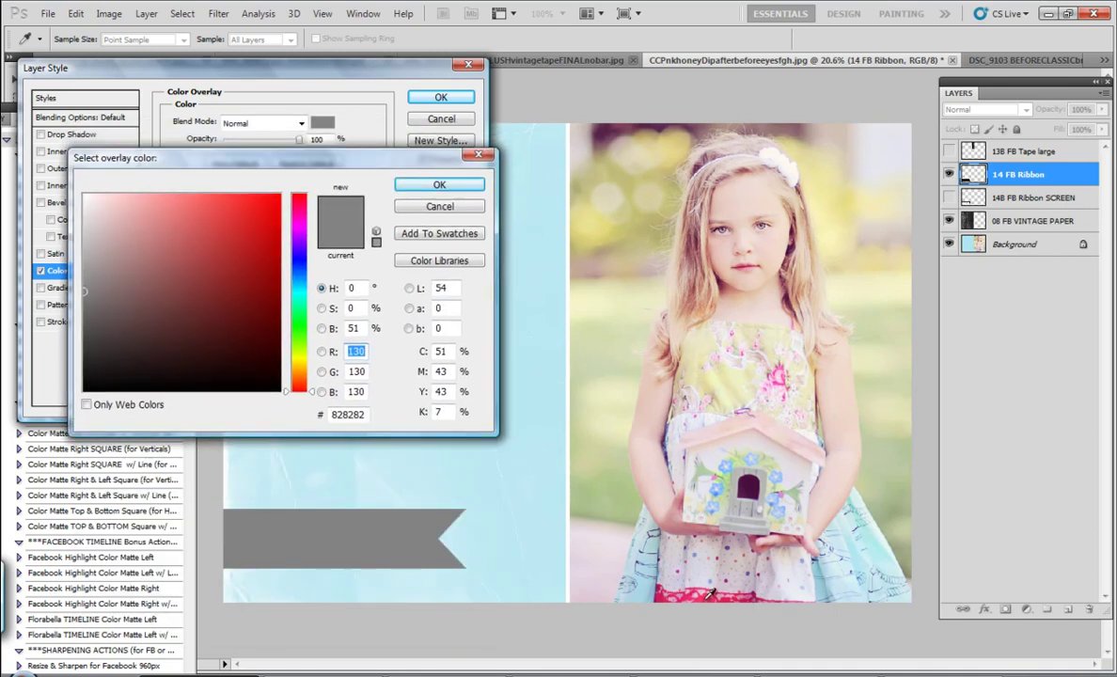
pyautogui.click(704, 598)
pyautogui.click(712, 367)
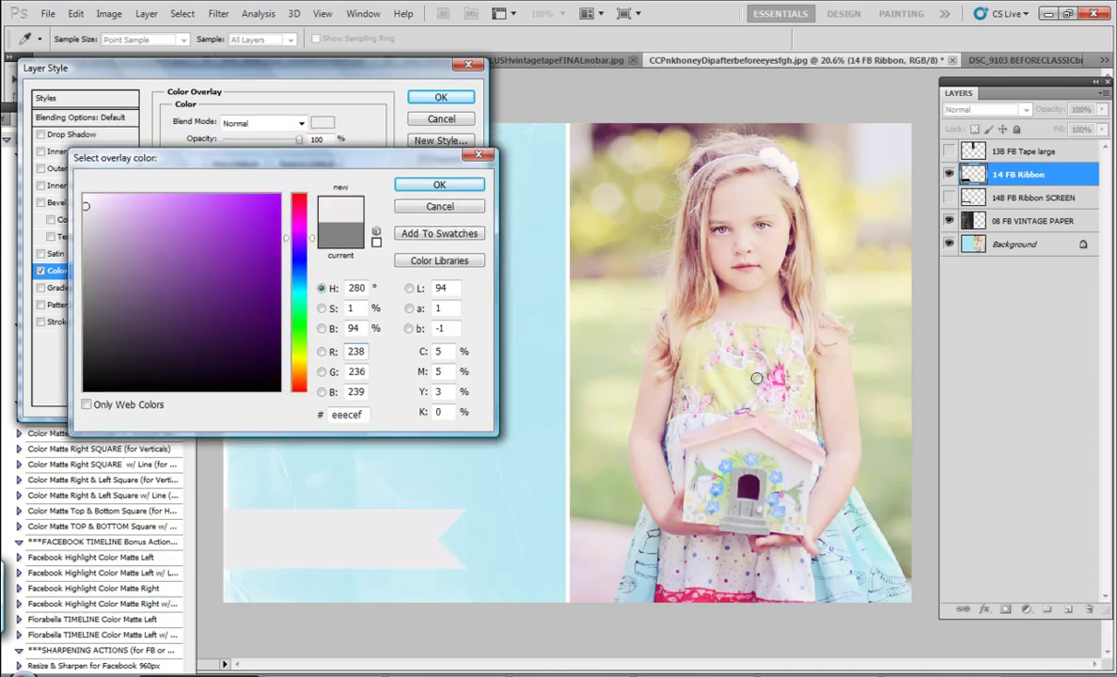
pyautogui.click(744, 451)
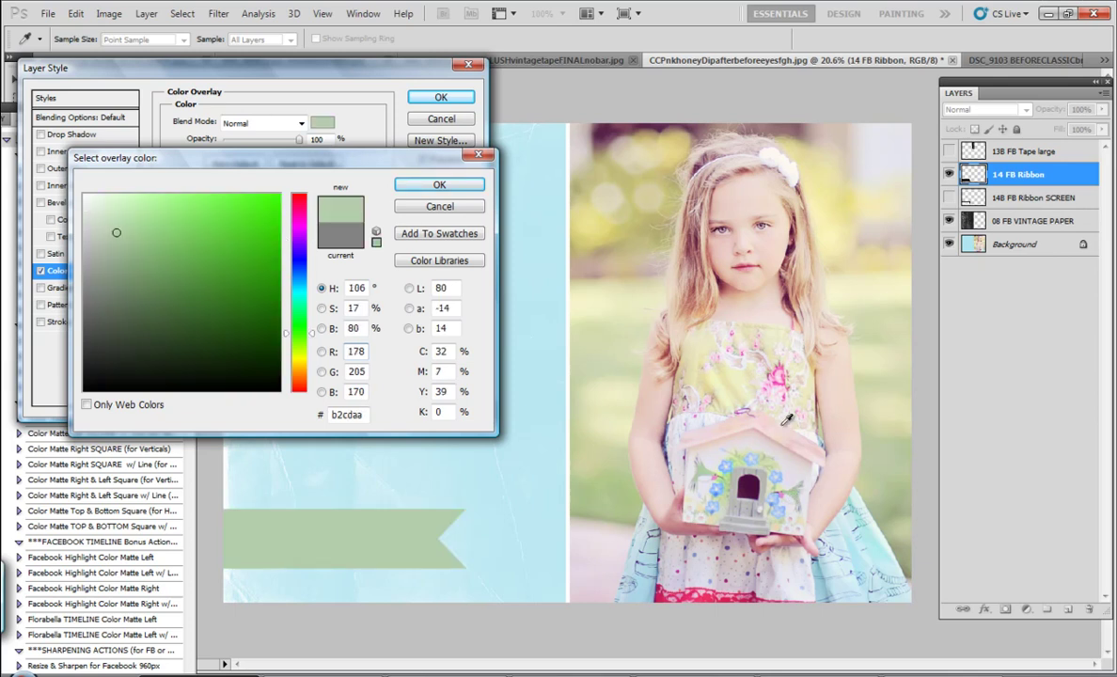
pyautogui.click(778, 432)
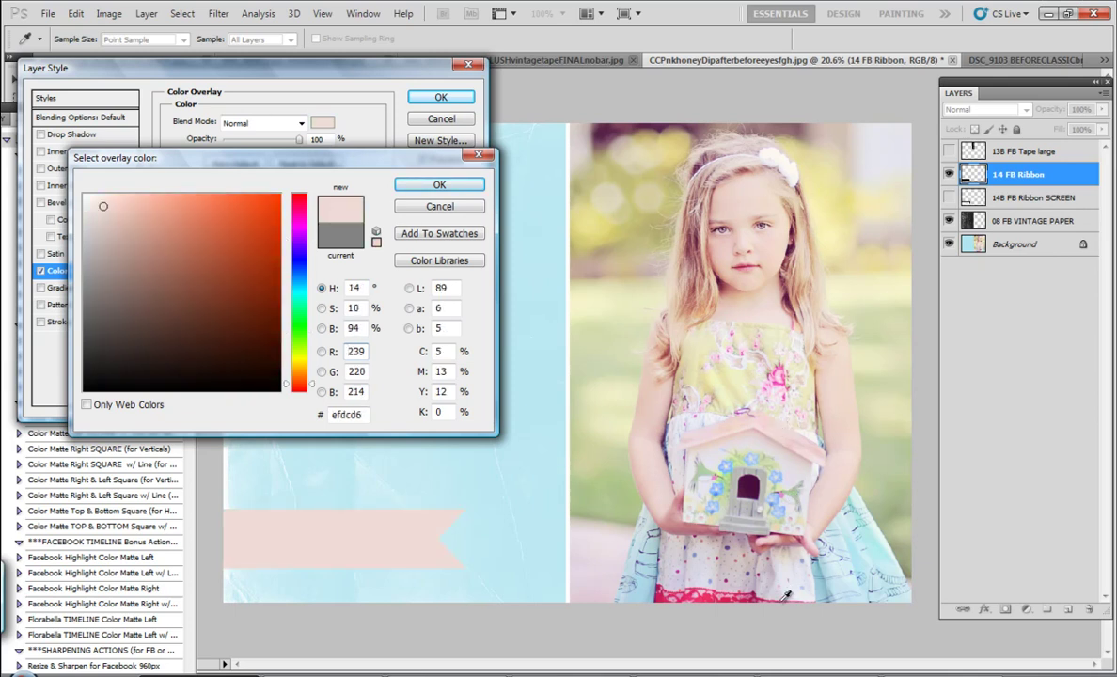
pyautogui.click(726, 596)
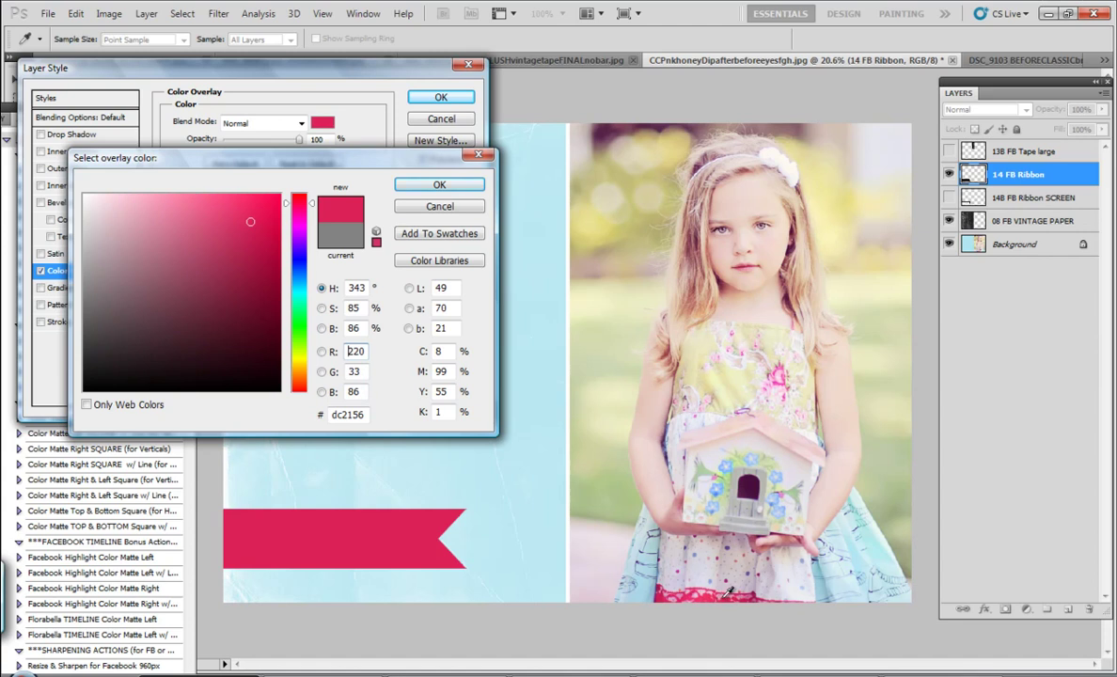
pyautogui.click(418, 188)
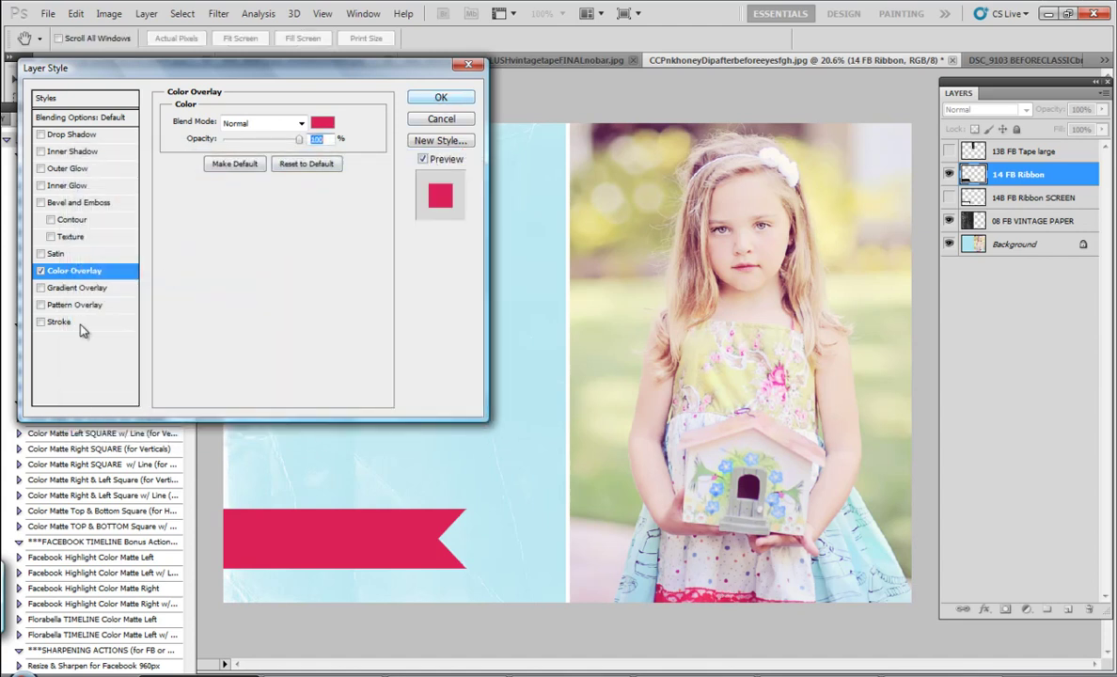
# Add a Drop Shadow to the ribbon with 20% opacity and a size of 21 px.
pyautogui.click(40, 136)
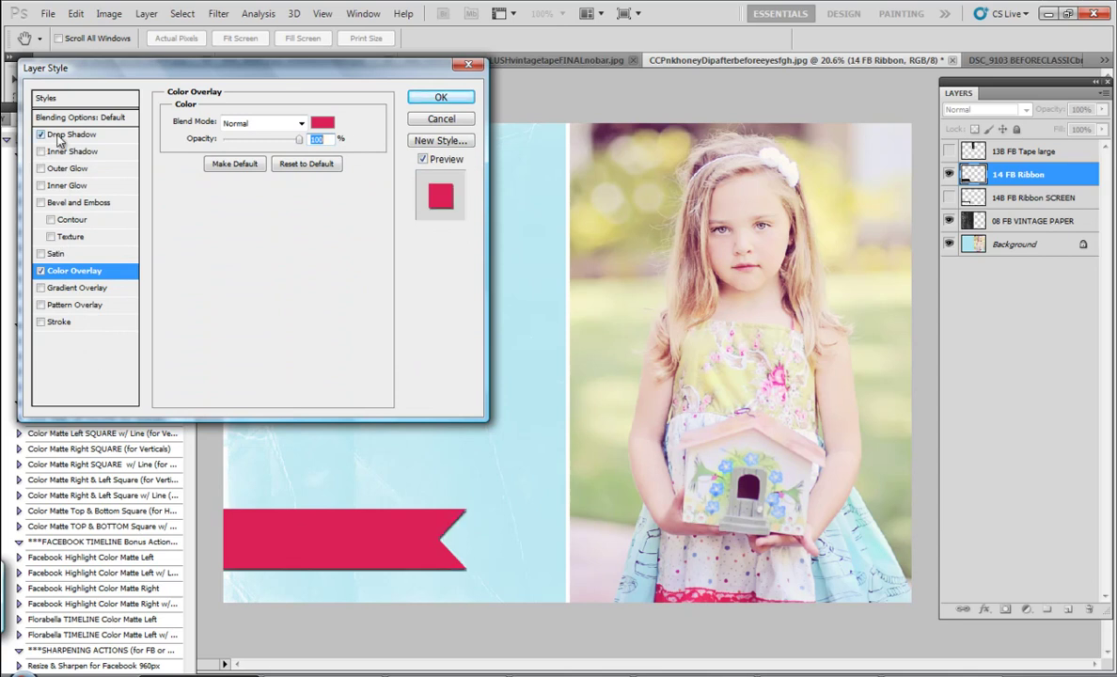
pyautogui.click(65, 138)
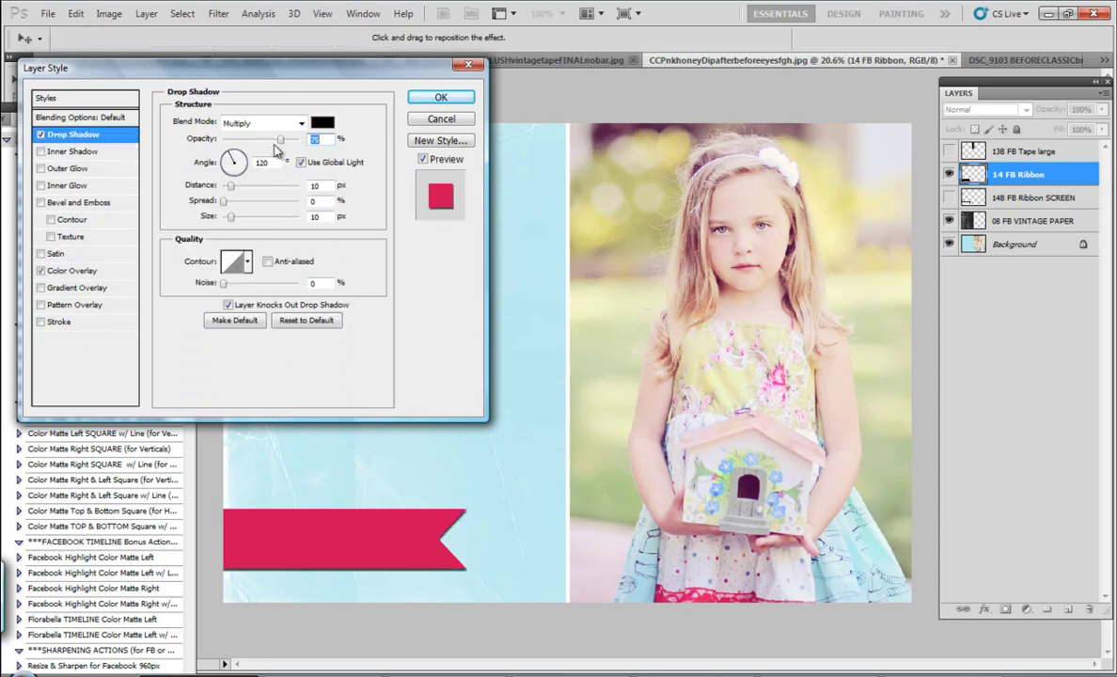
pyautogui.moveTo(282, 141); pyautogui.dragTo(235, 222)
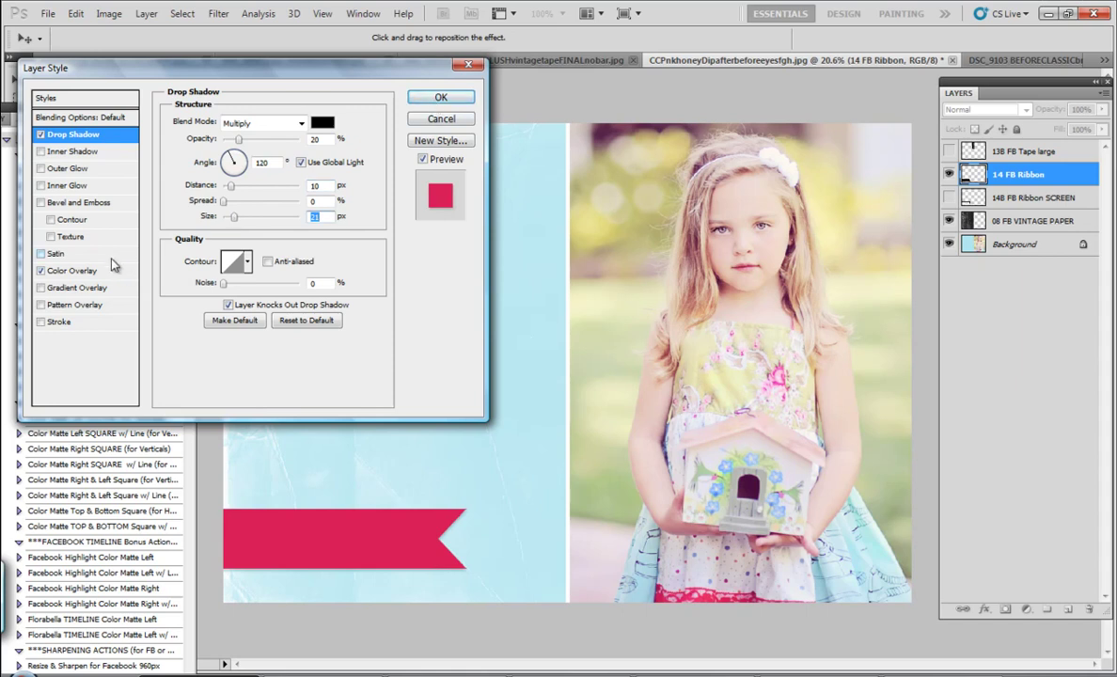
# Add a white (ffffff) Stroke around the ribbon, make it slightly thicker and apply the layer style.
pyautogui.click(56, 322)
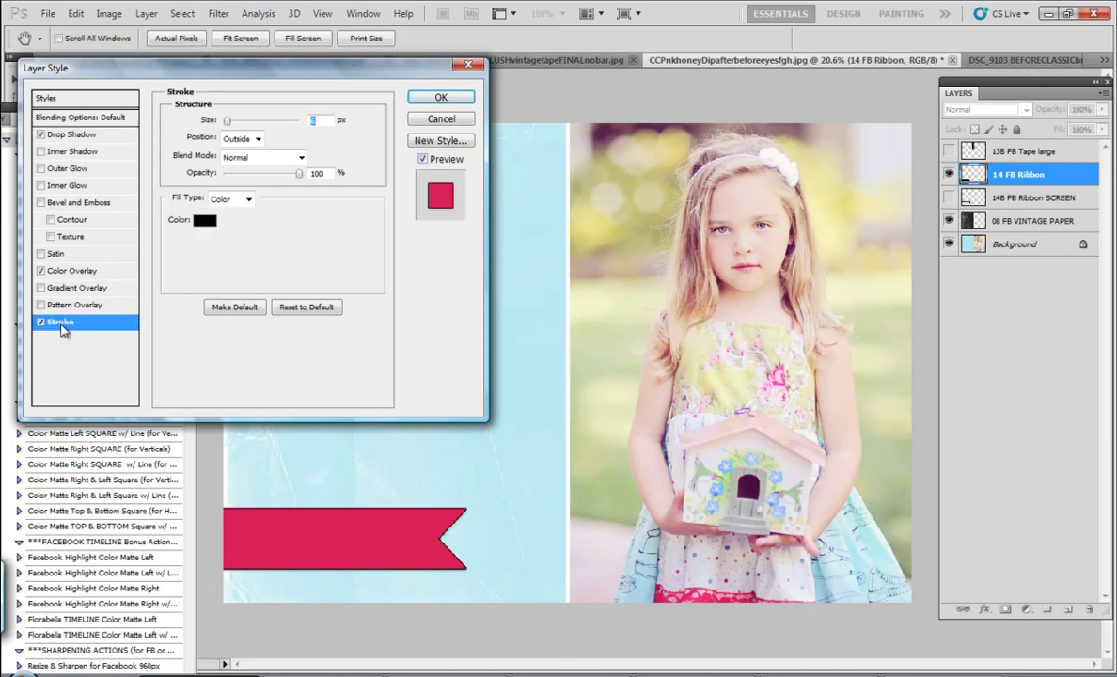
pyautogui.click(204, 222)
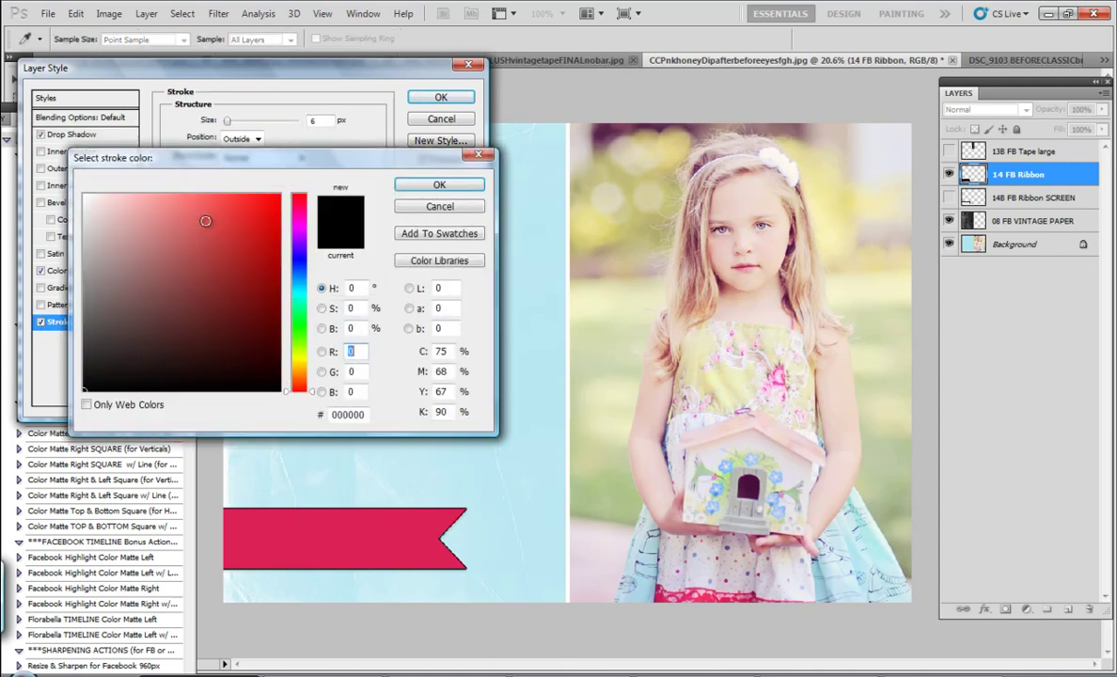
pyautogui.doubleClick(349, 414)
pyautogui.write('fffff')
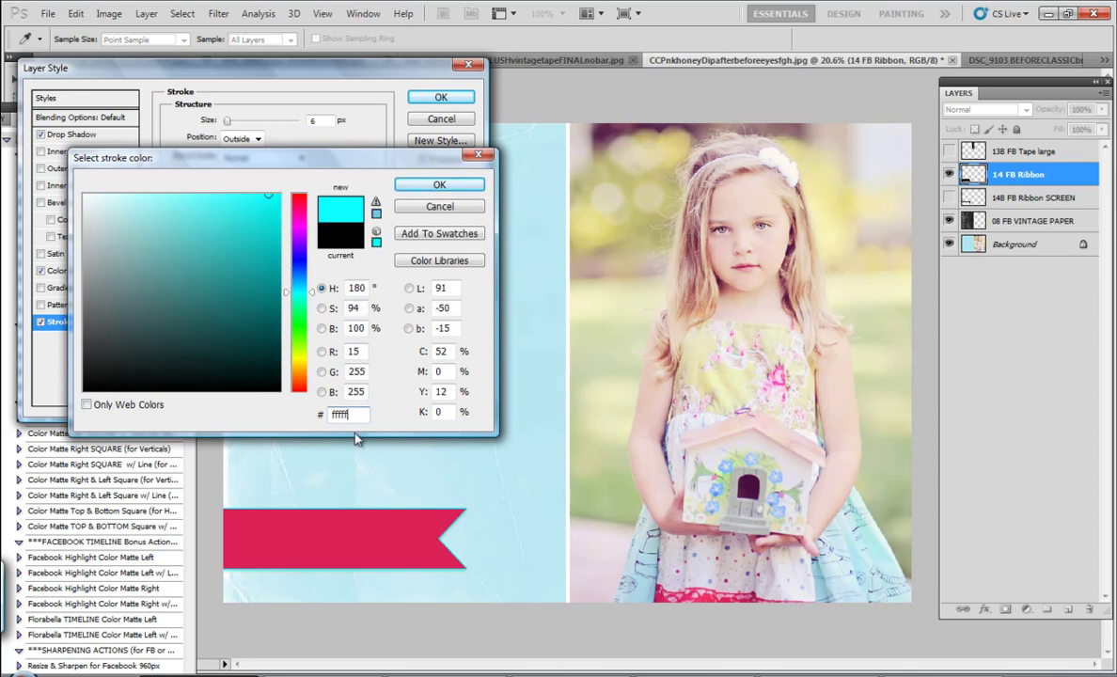
pyautogui.write('f')
pyautogui.click(439, 185)
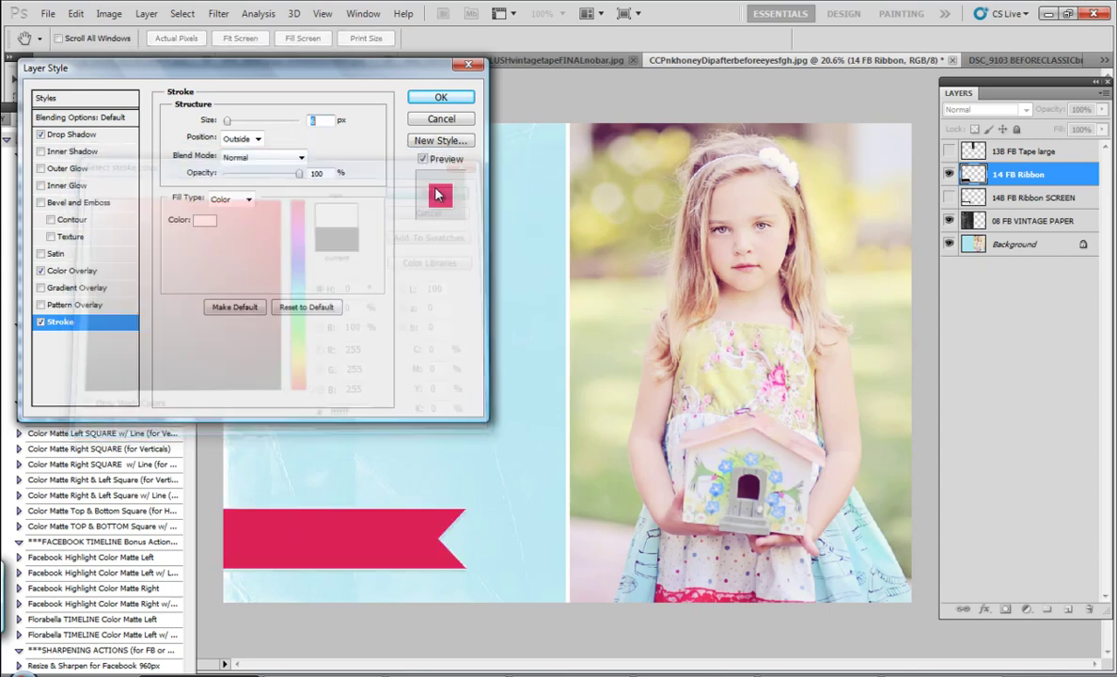
pyautogui.moveTo(227, 119)
pyautogui.mouseDown()
pyautogui.moveTo(237, 119)
pyautogui.moveTo(229, 136)
pyautogui.mouseUp()
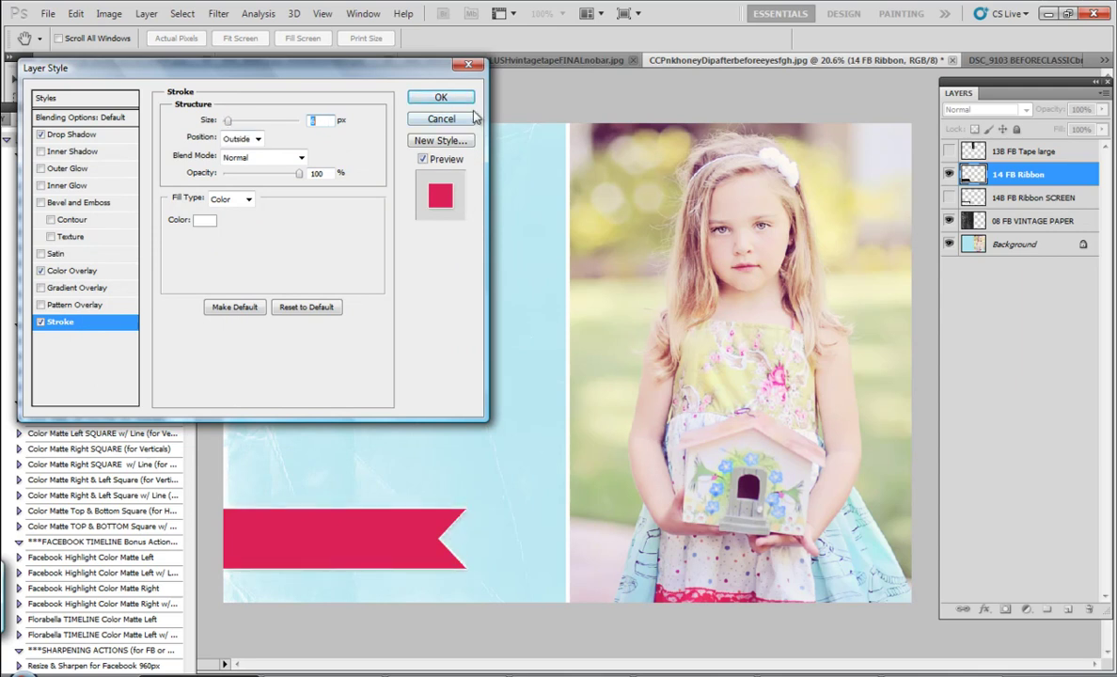
pyautogui.click(437, 99)
# Add a new layer above the tape layer and stamp the Florabella Collection logo brush in white on the pink ribbon.
pyautogui.click(1037, 150)
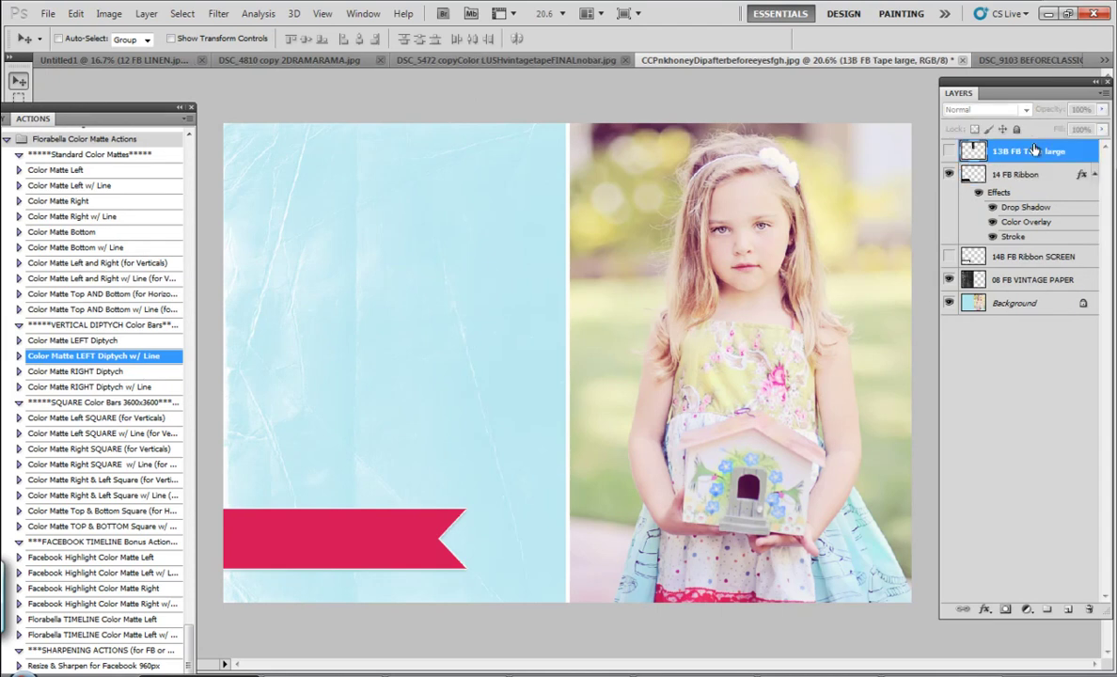
pyautogui.click(1068, 609)
pyautogui.moveTo(112, 106); pyautogui.dragTo(149, 88)
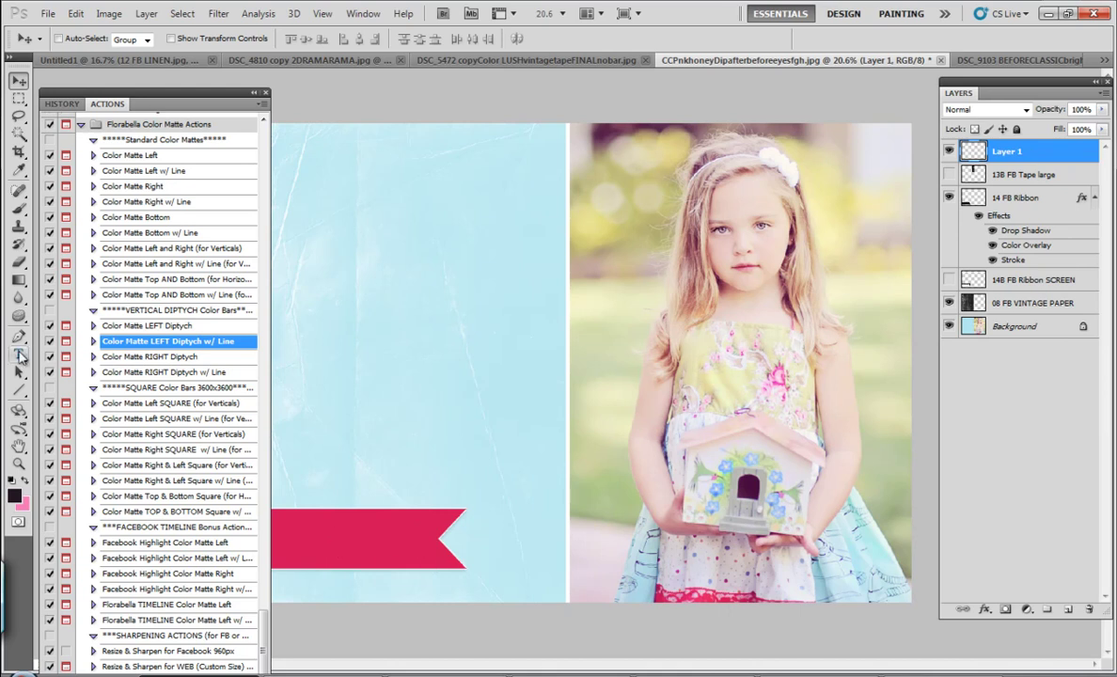
pyautogui.click(18, 208)
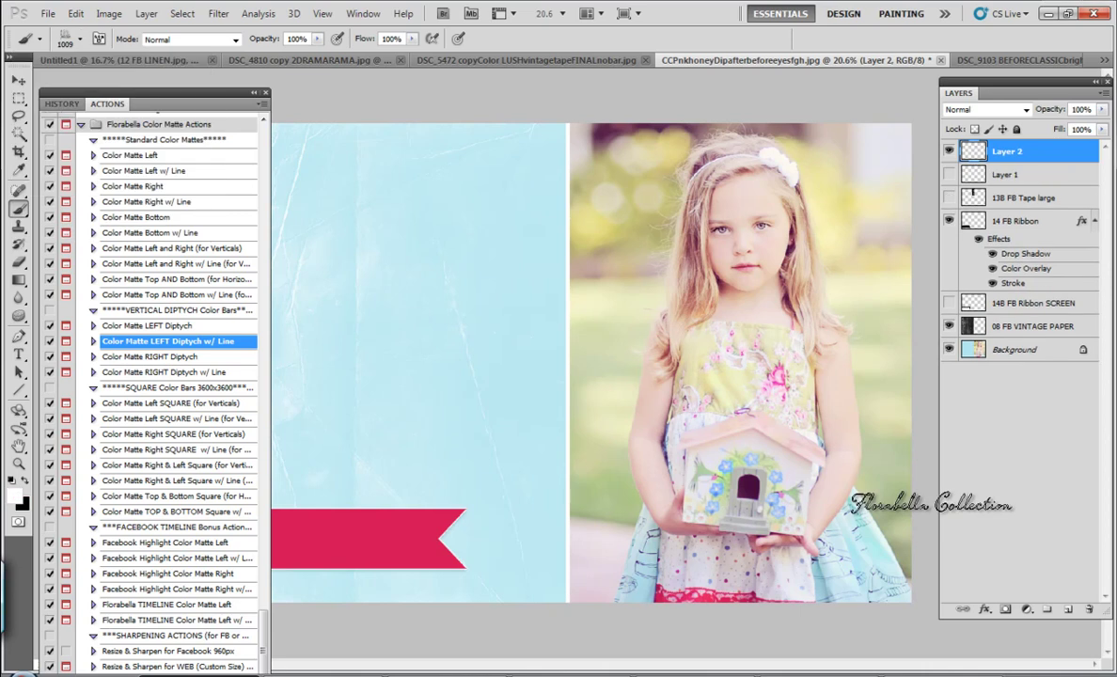
pyautogui.click(359, 537)
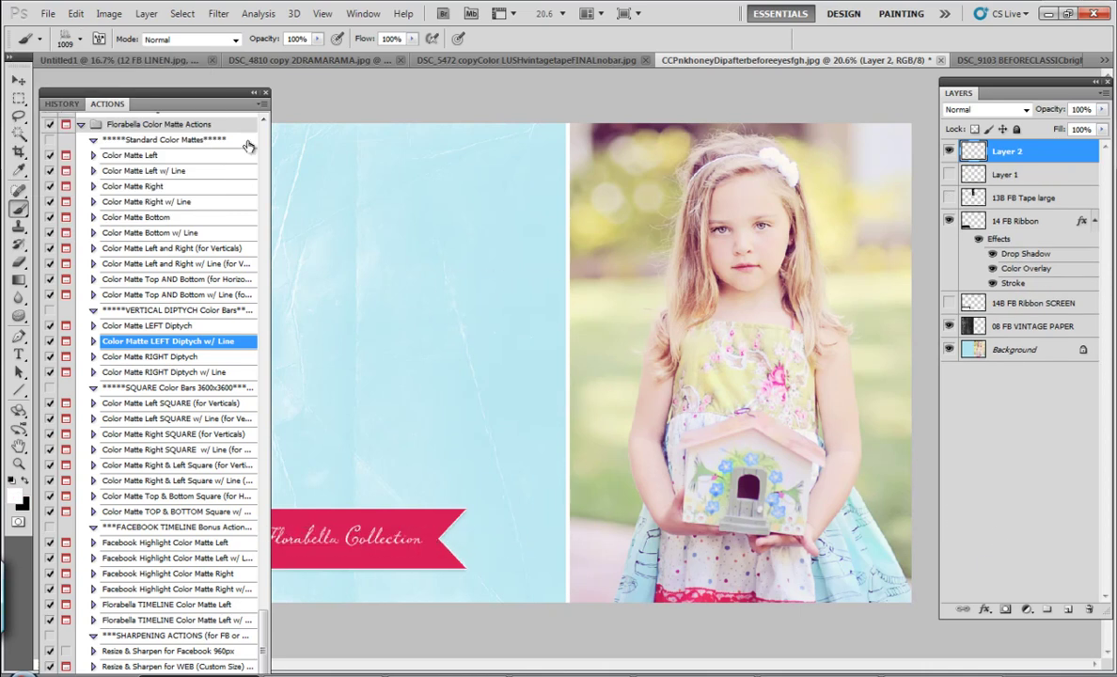
pyautogui.moveTo(227, 103); pyautogui.dragTo(169, 97)
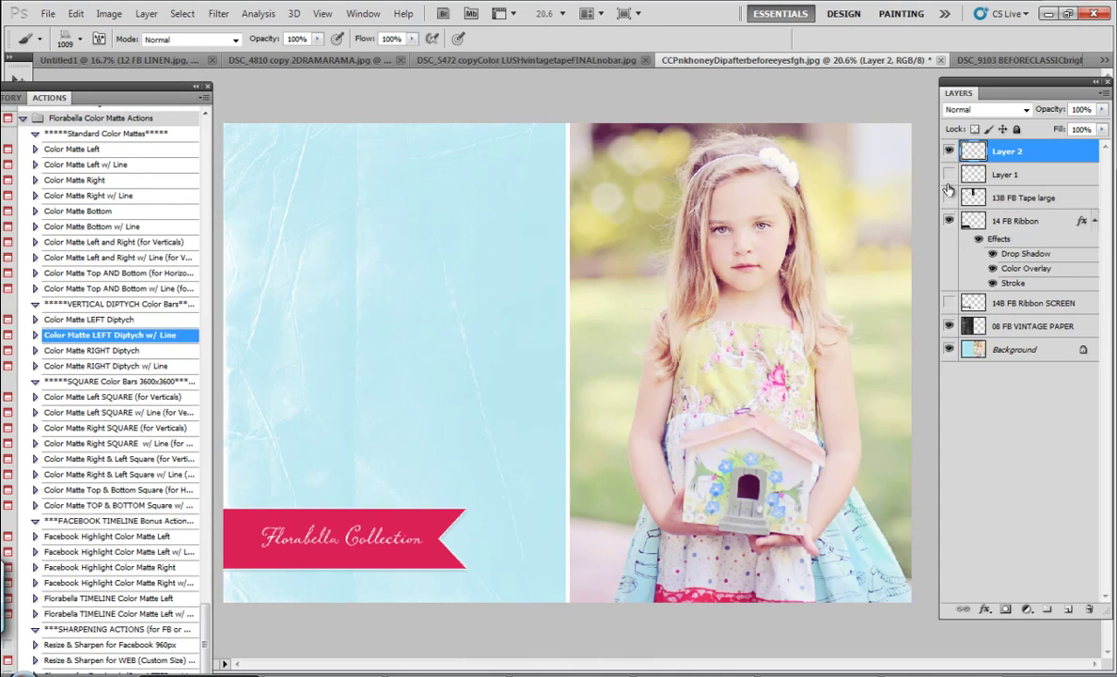
# Show the 13B FB Tape large layer and run the Resize & Sharpen for Facebook 960px action.
pyautogui.click(950, 197)
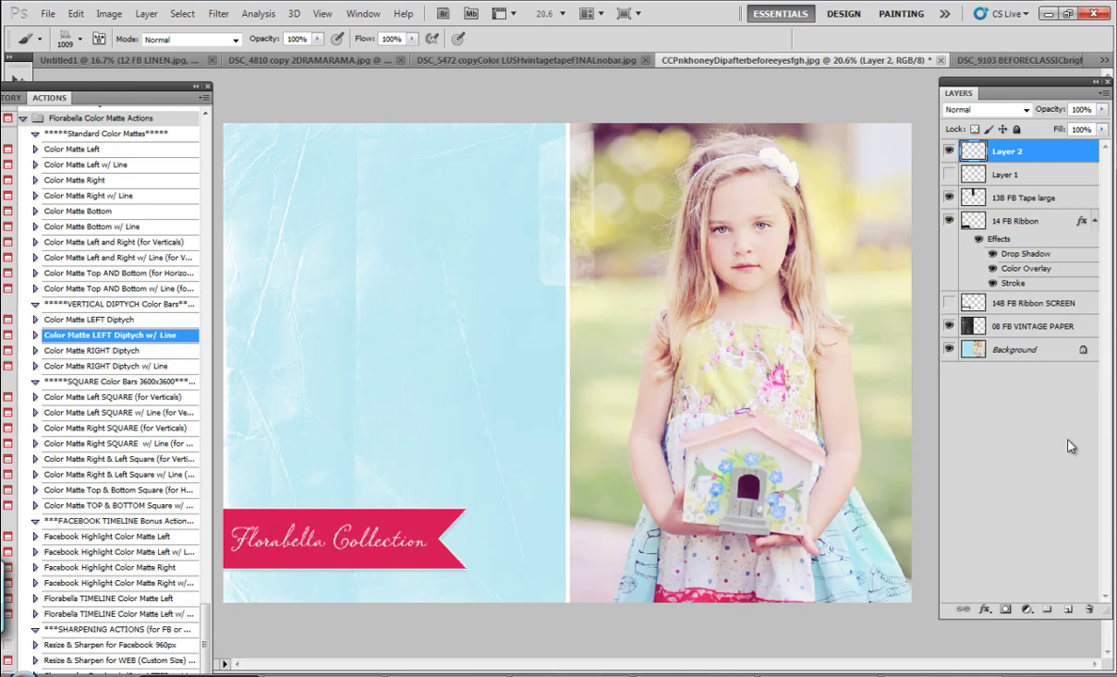
pyautogui.moveTo(181, 98); pyautogui.dragTo(178, 9)
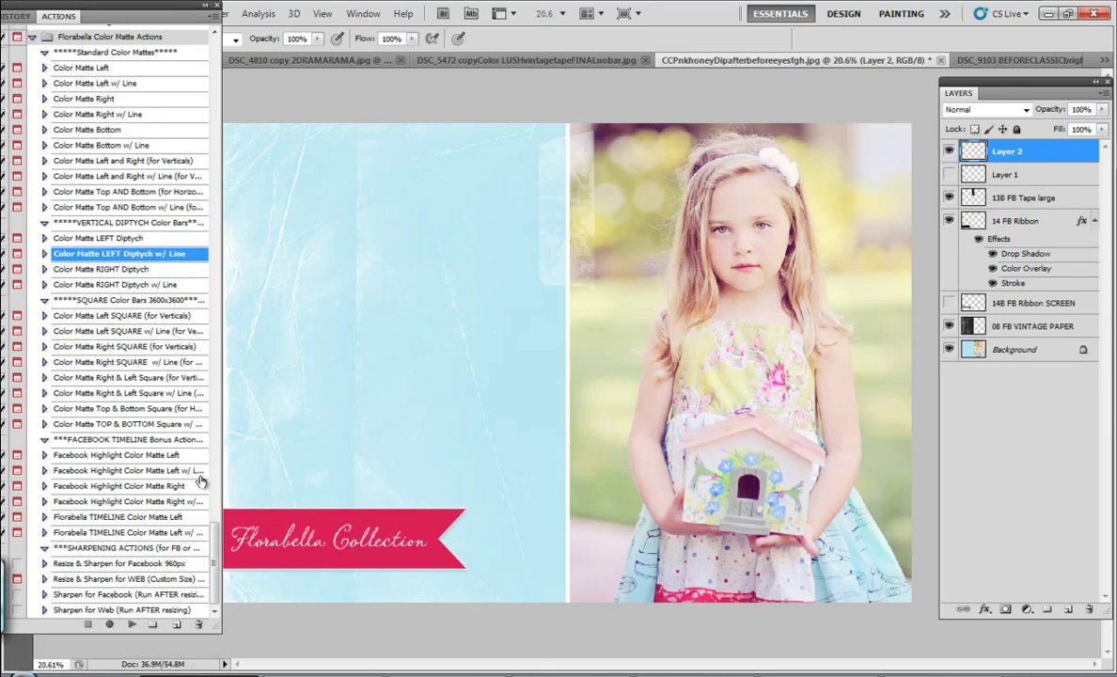
pyautogui.click(169, 564)
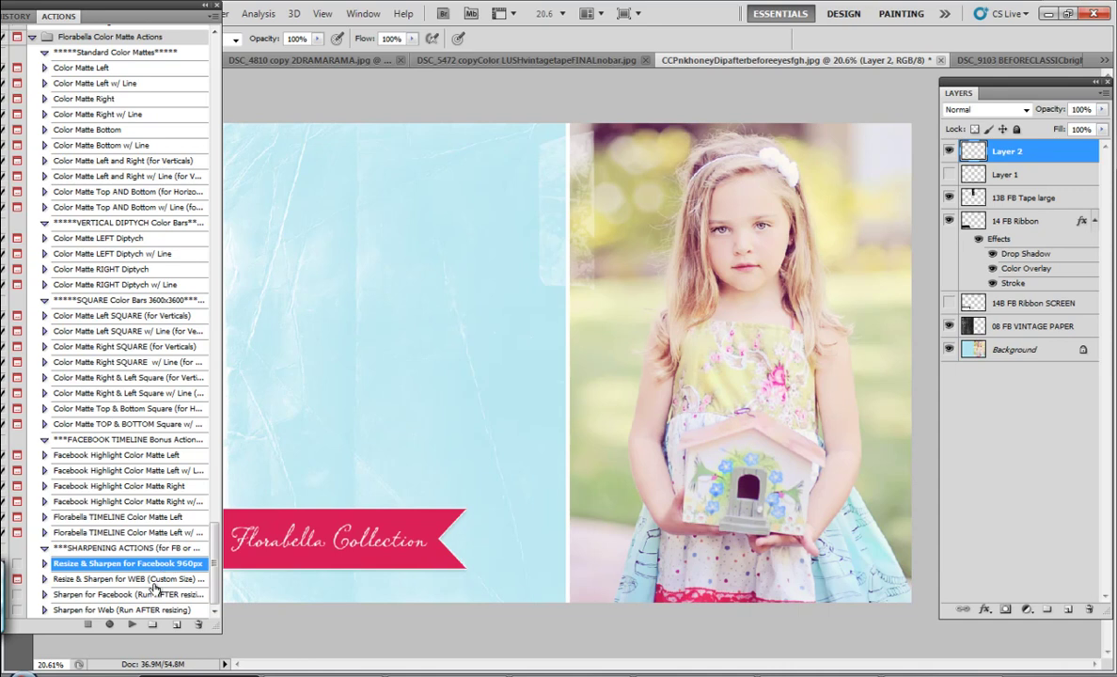
pyautogui.click(132, 626)
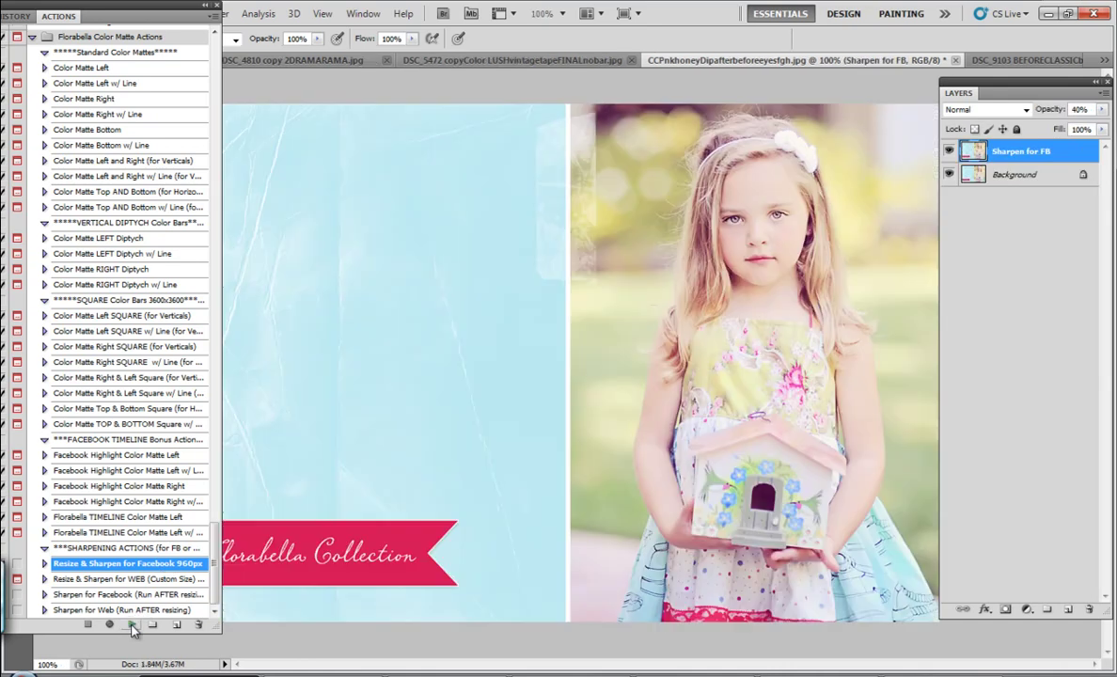
# Set the opacity of the Sharpen for FB layer to 20%.
pyautogui.click(1102, 110)
pyautogui.moveTo(1056, 128); pyautogui.dragTo(1041, 129)
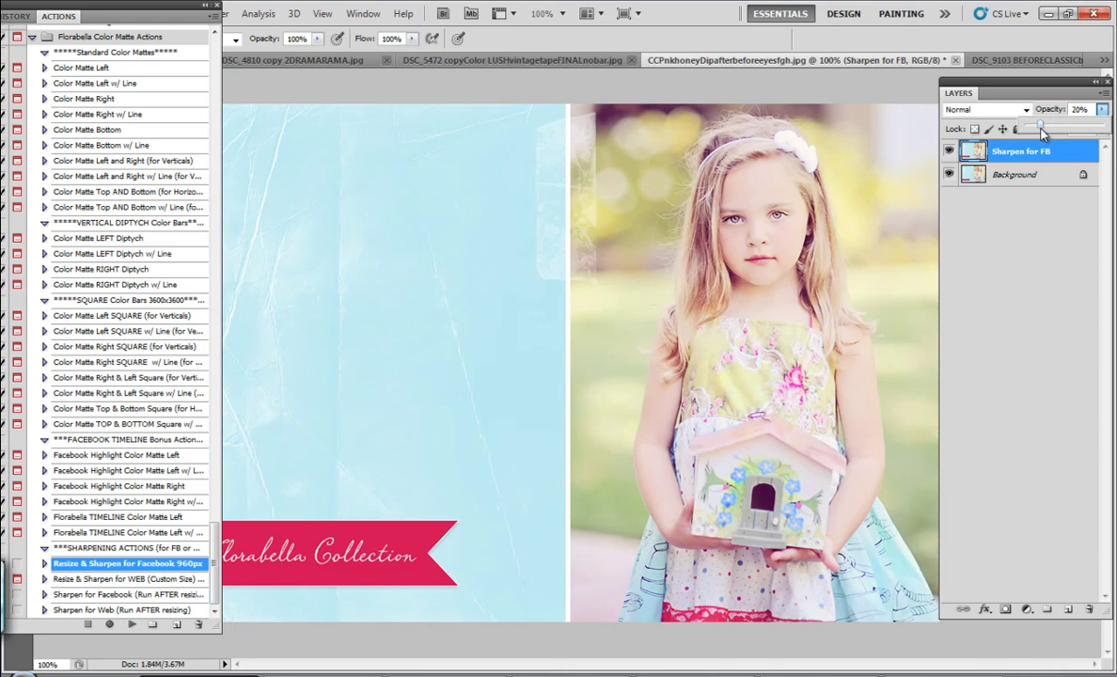
# Run the Color Matte RIGHT Diptych w/ Line action on the DSC_9103 photo of the girl standing in the woods.
pyautogui.moveTo(179, 18); pyautogui.dragTo(194, 44)
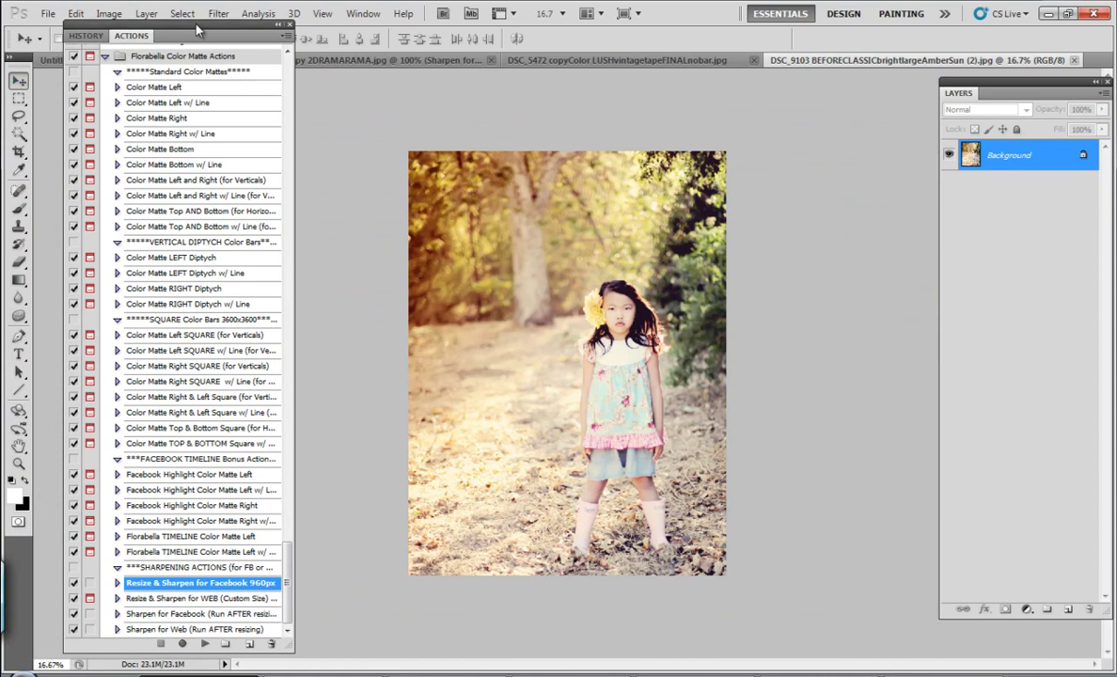
pyautogui.moveTo(193, 31); pyautogui.dragTo(176, 47)
pyautogui.scroll(1, 239, 324)
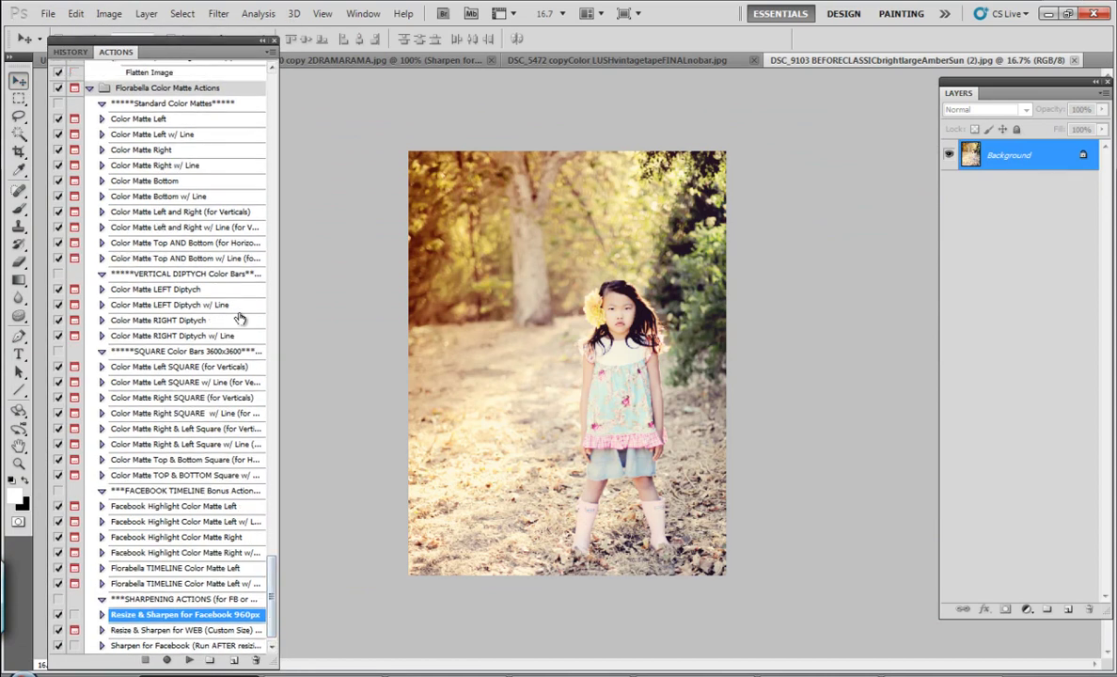
pyautogui.moveTo(201, 52); pyautogui.dragTo(205, 16)
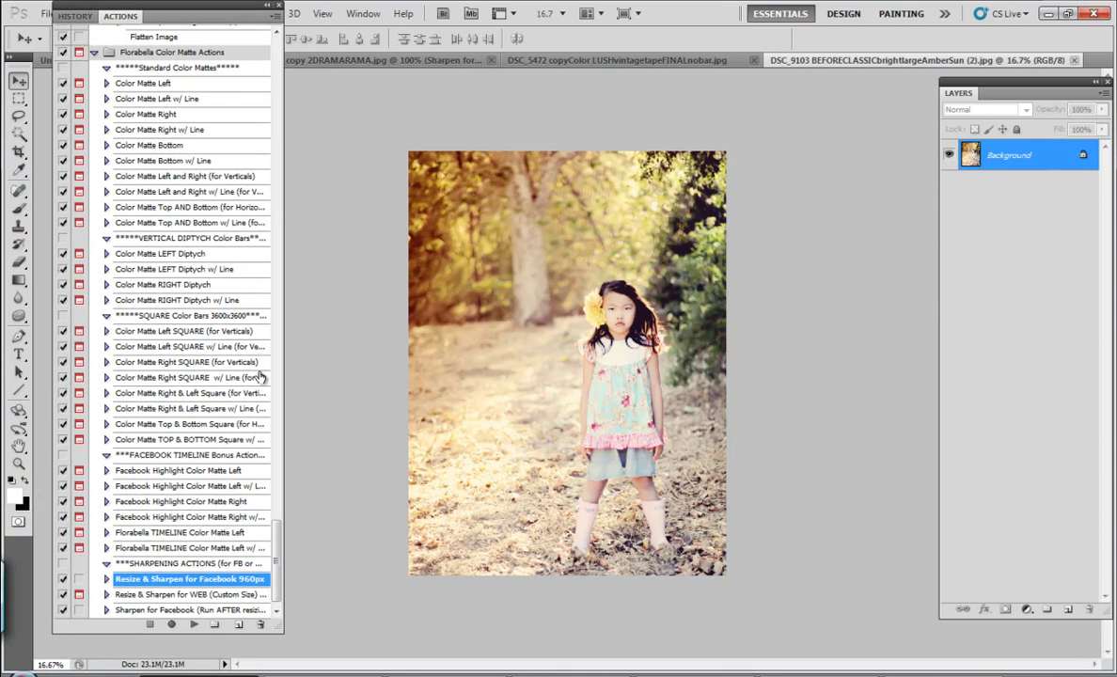
pyautogui.click(225, 299)
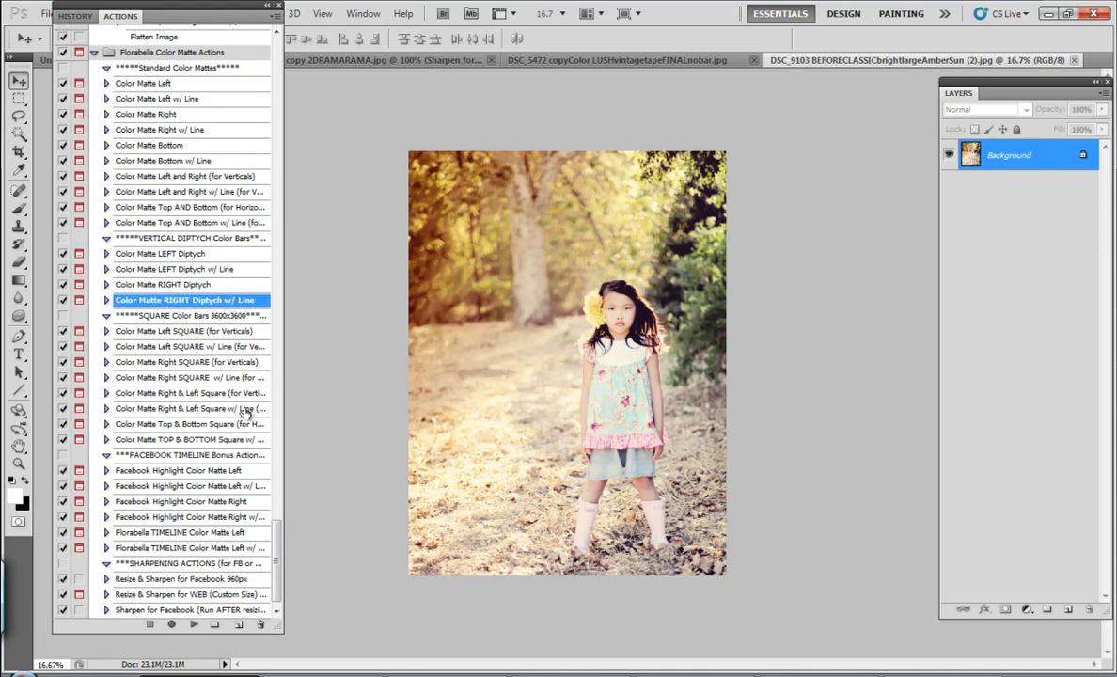
pyautogui.click(193, 624)
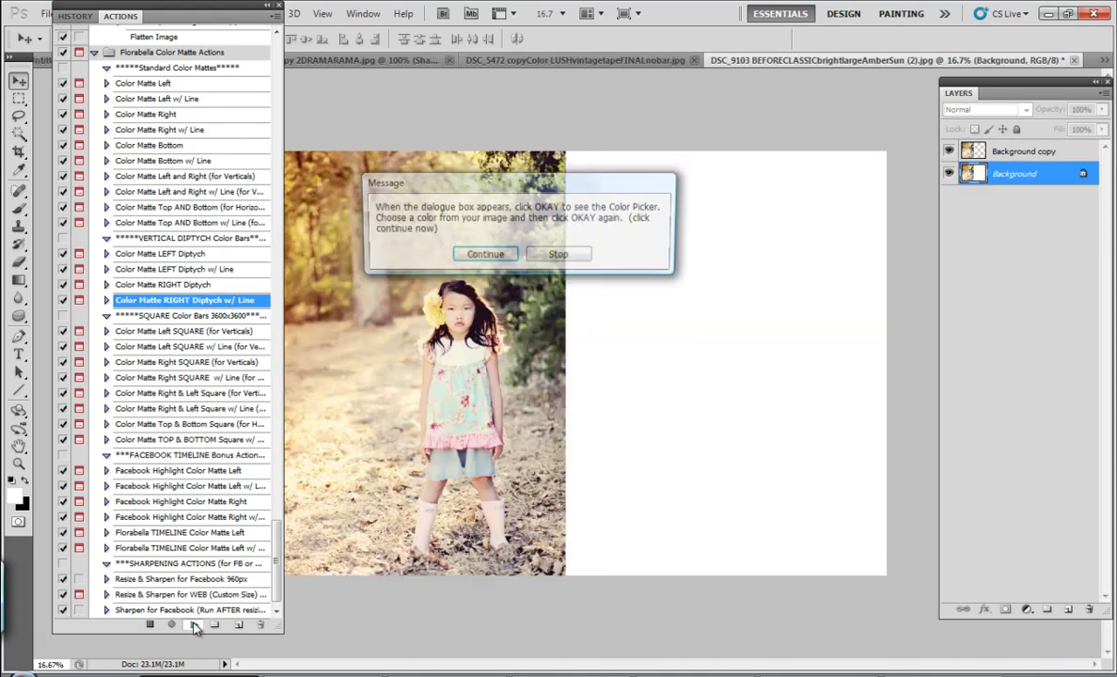
# Fill the diptych matte with yellow f7d56a sampled from the flower in the girl's hair.
pyautogui.click(503, 254)
pyautogui.click(684, 218)
pyautogui.moveTo(413, 158); pyautogui.dragTo(276, 371)
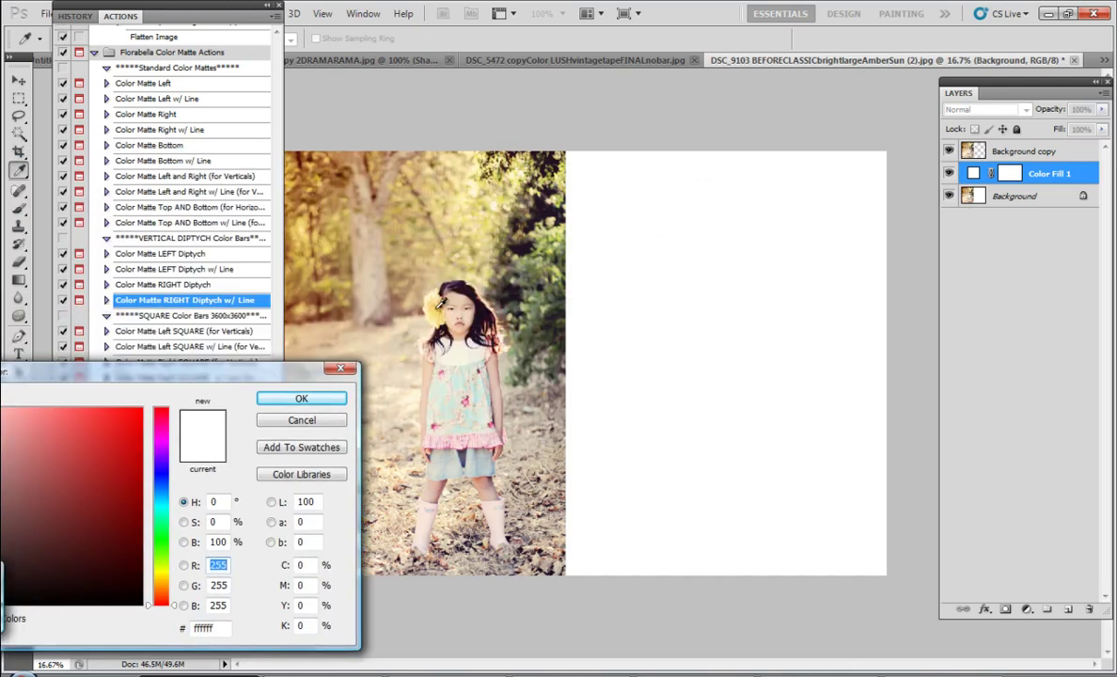
pyautogui.click(433, 307)
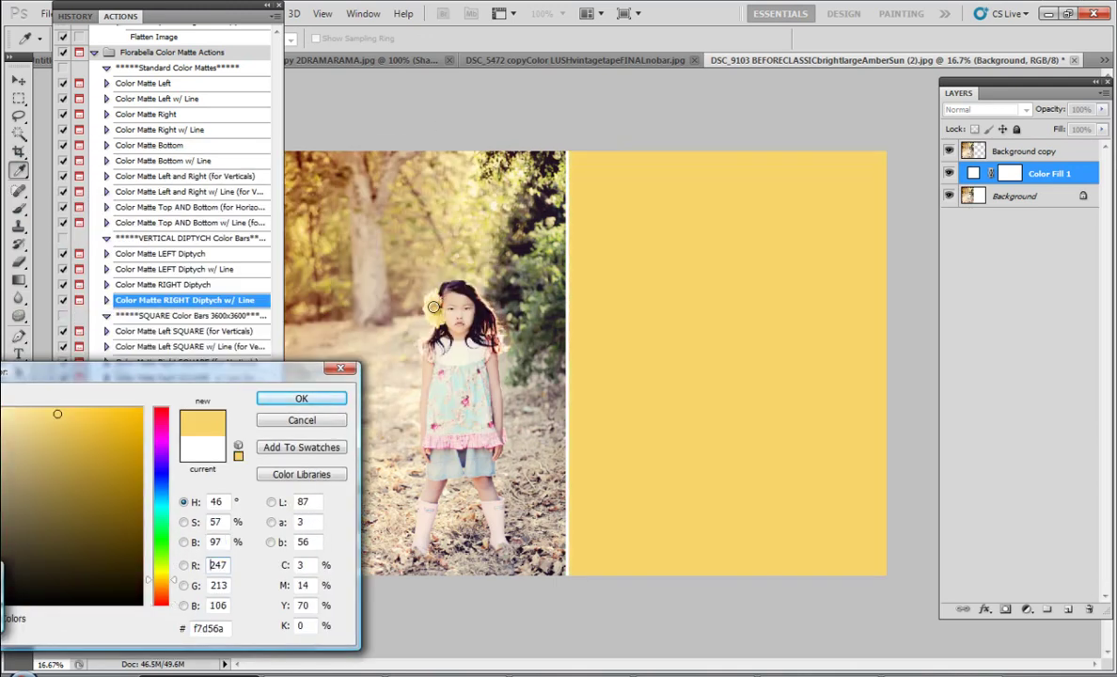
pyautogui.click(311, 401)
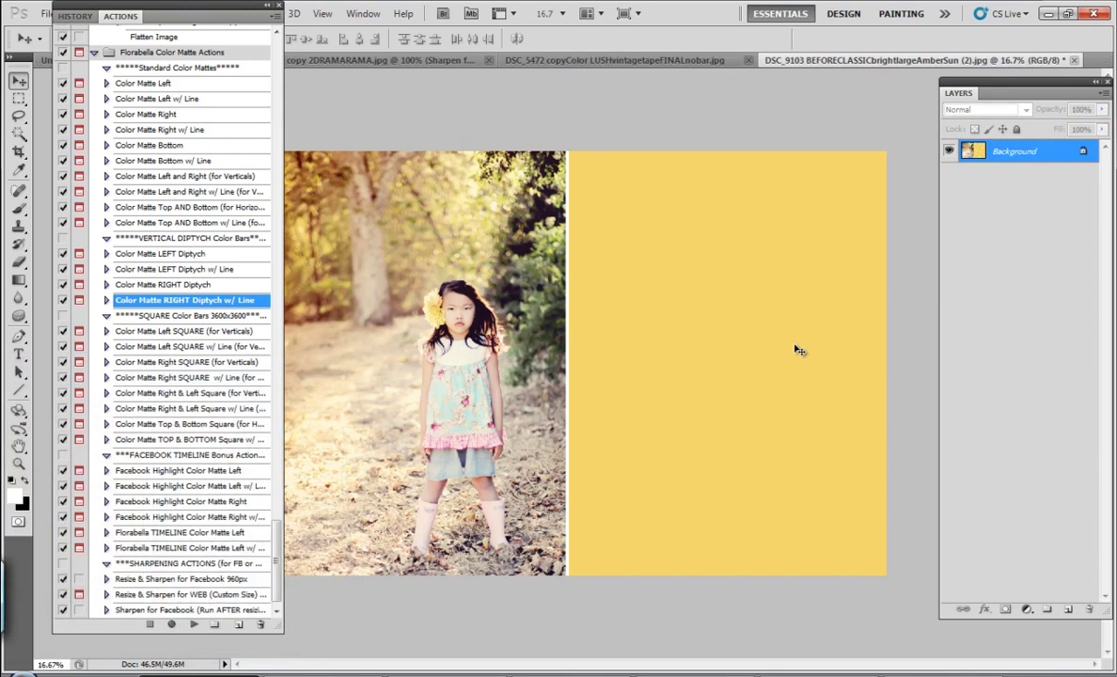
# Place the 06 FB DAMASK file from Florabella Design Kit I over the yellow matte and apply the placement.
pyautogui.moveTo(212, 5); pyautogui.dragTo(208, 44)
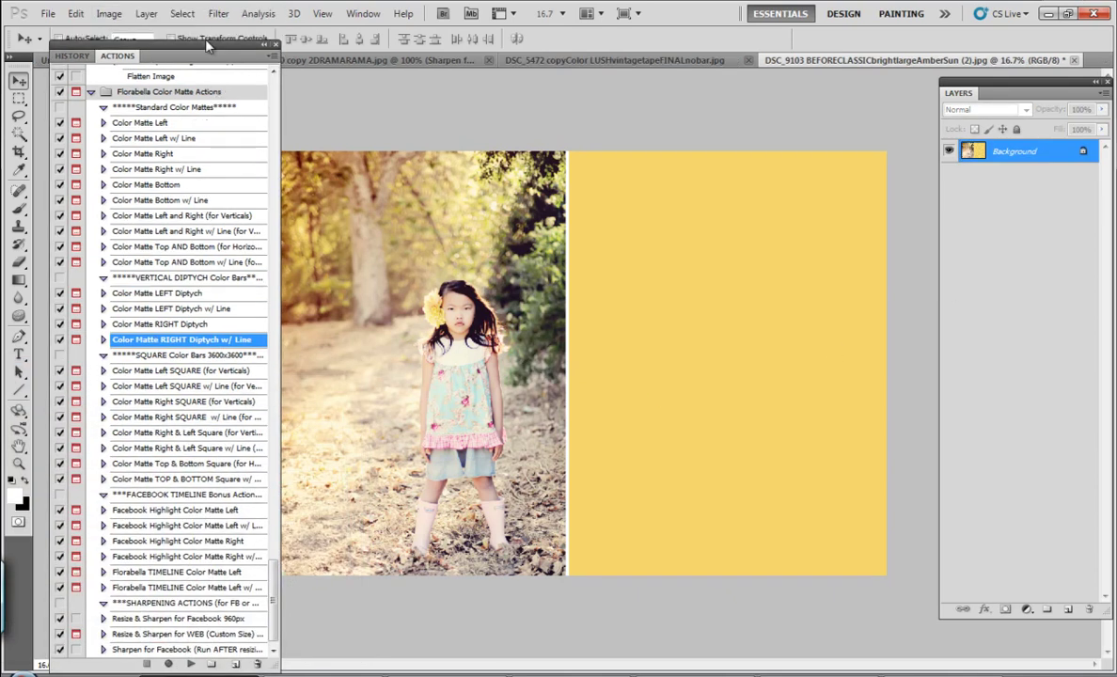
pyautogui.click(47, 13)
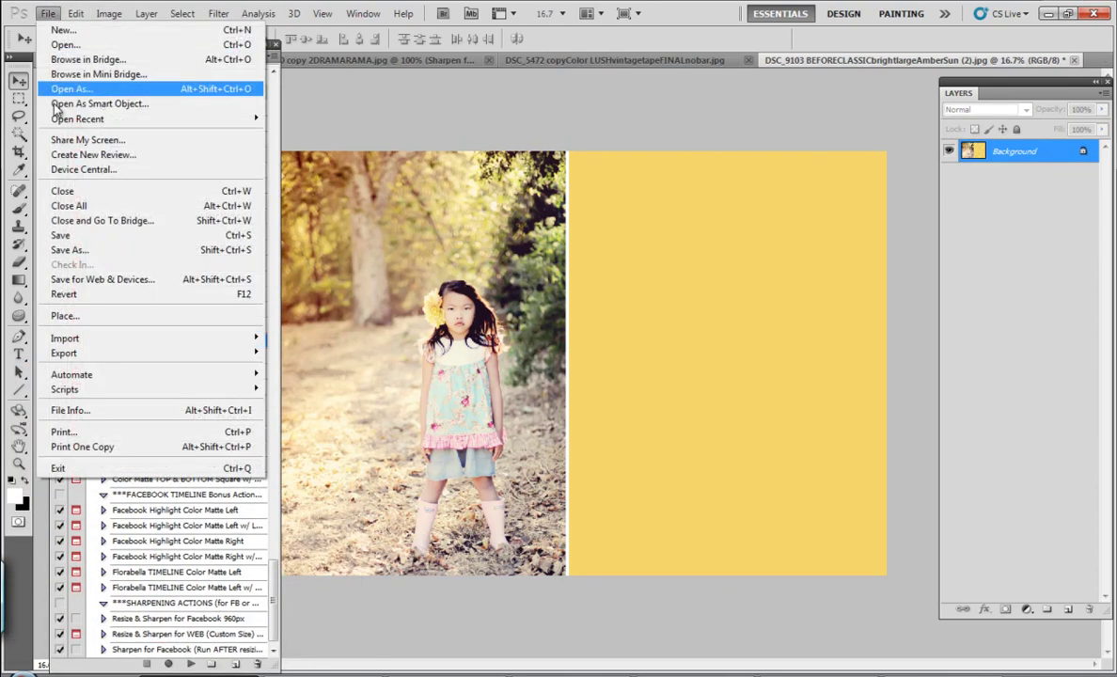
pyautogui.click(105, 316)
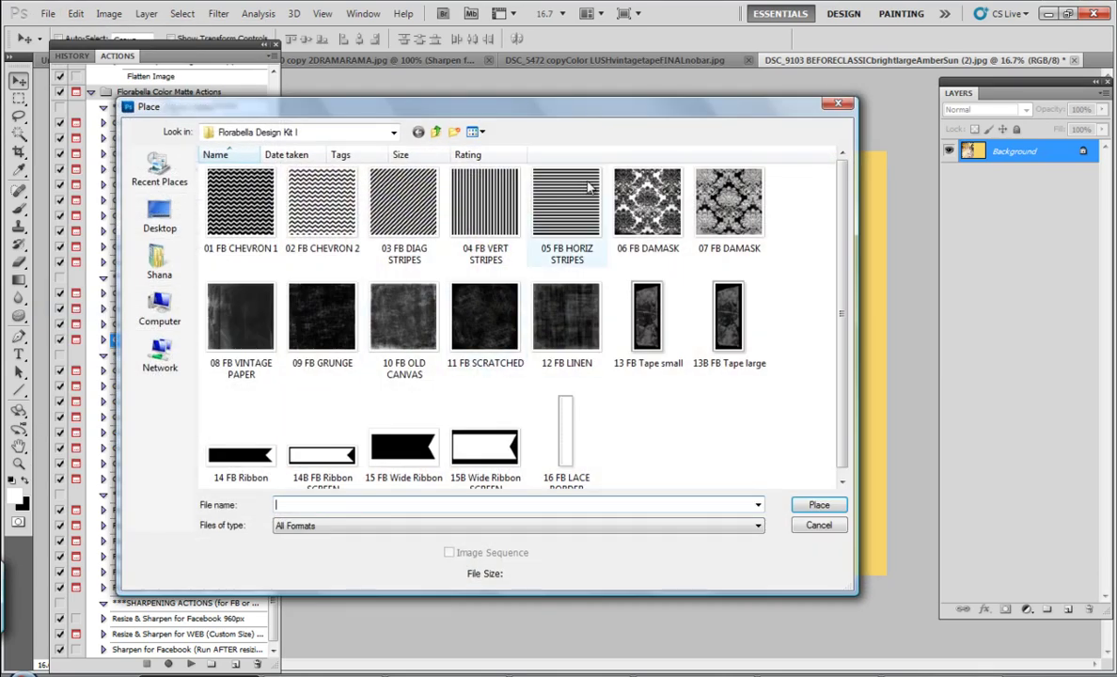
pyautogui.moveTo(563, 109); pyautogui.dragTo(572, 388)
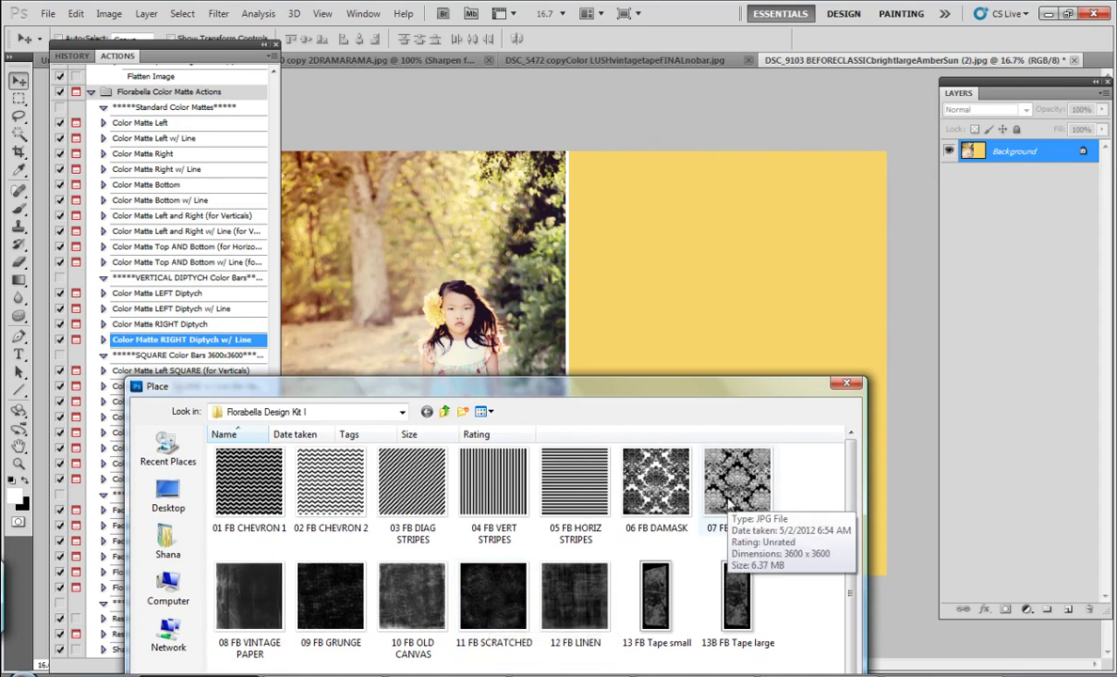
pyautogui.doubleClick(666, 496)
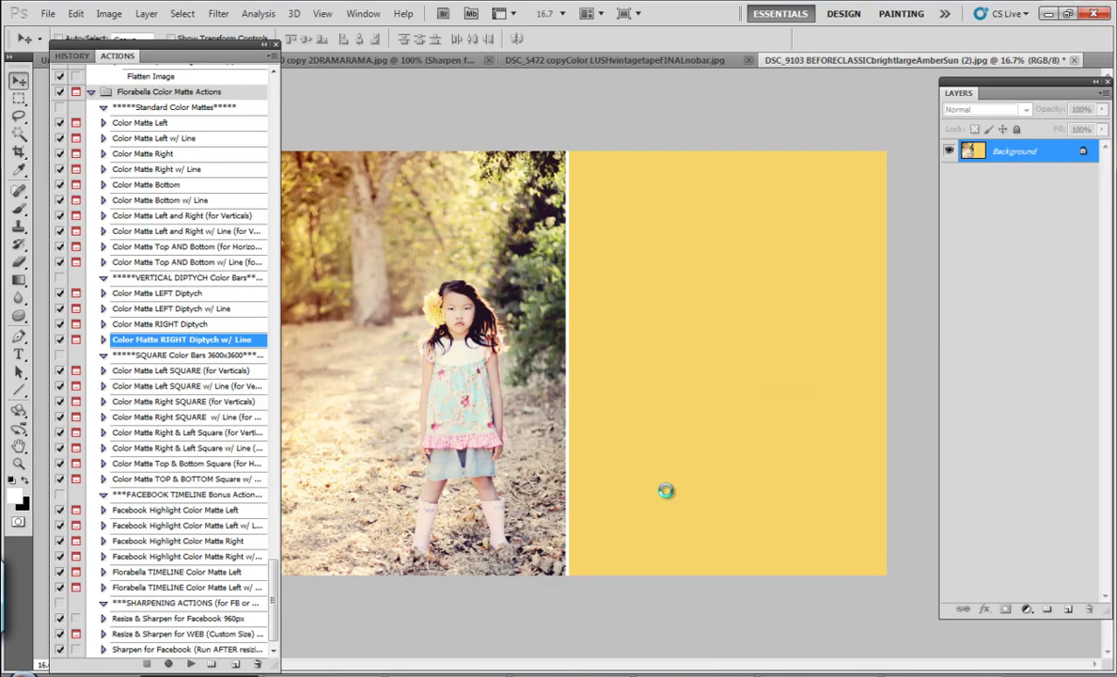
pyautogui.moveTo(440, 390); pyautogui.dragTo(655, 391)
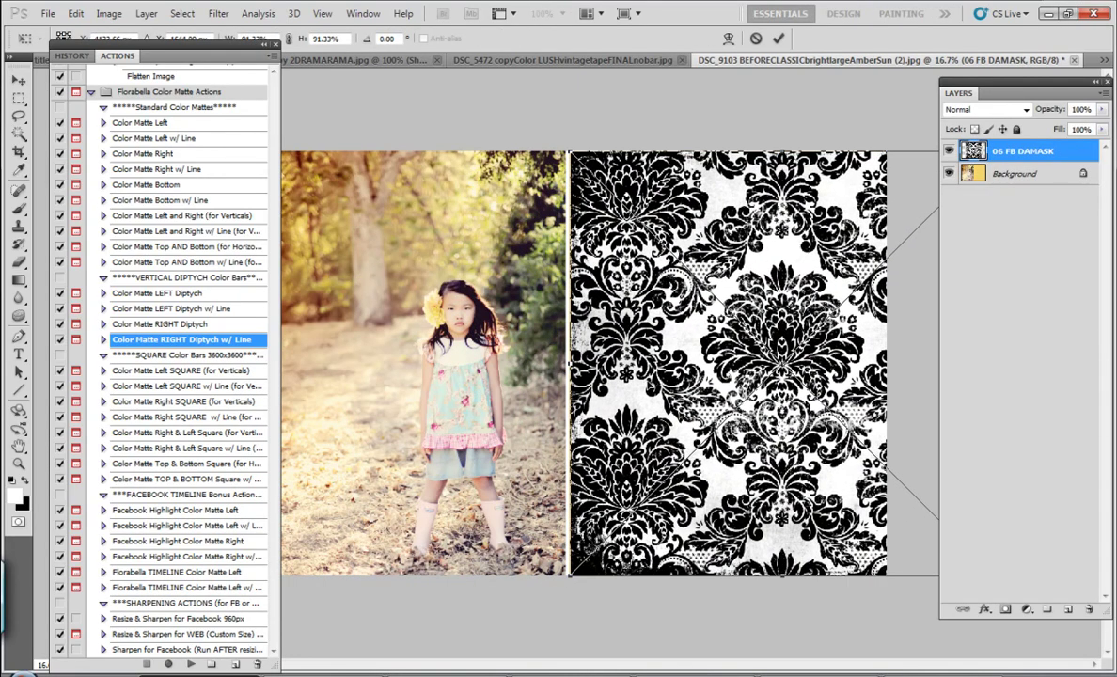
pyautogui.click(777, 39)
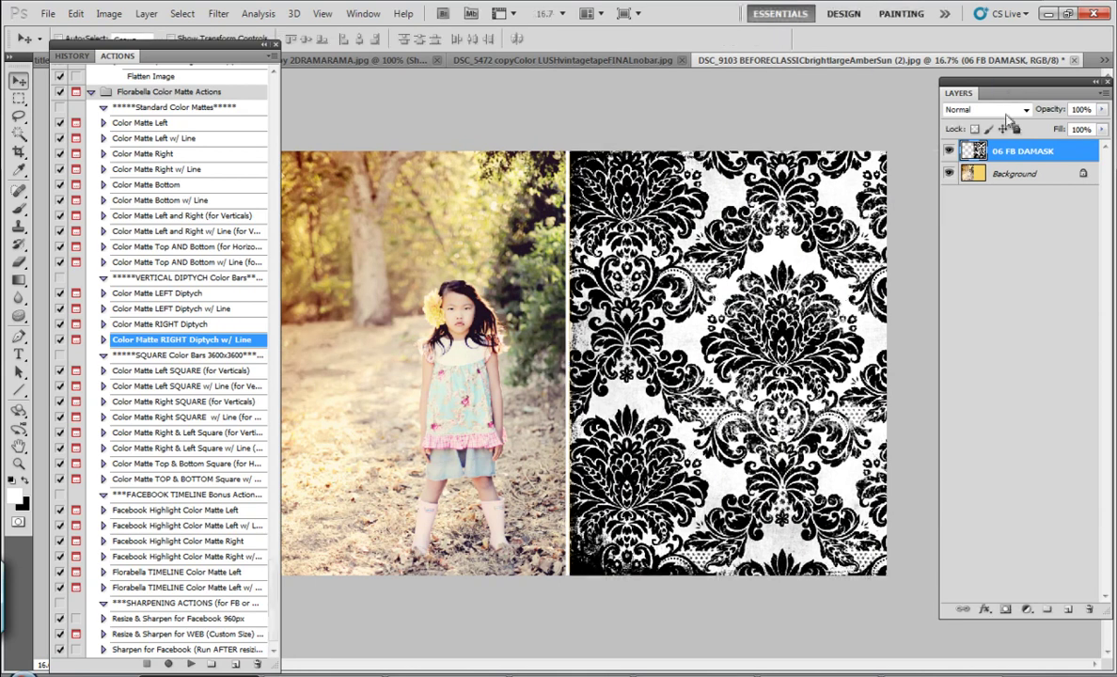
# Set the damask layer's blend mode to Screen and shift the pattern left to centre its motif on the matte.
pyautogui.click(987, 109)
pyautogui.click(1011, 248)
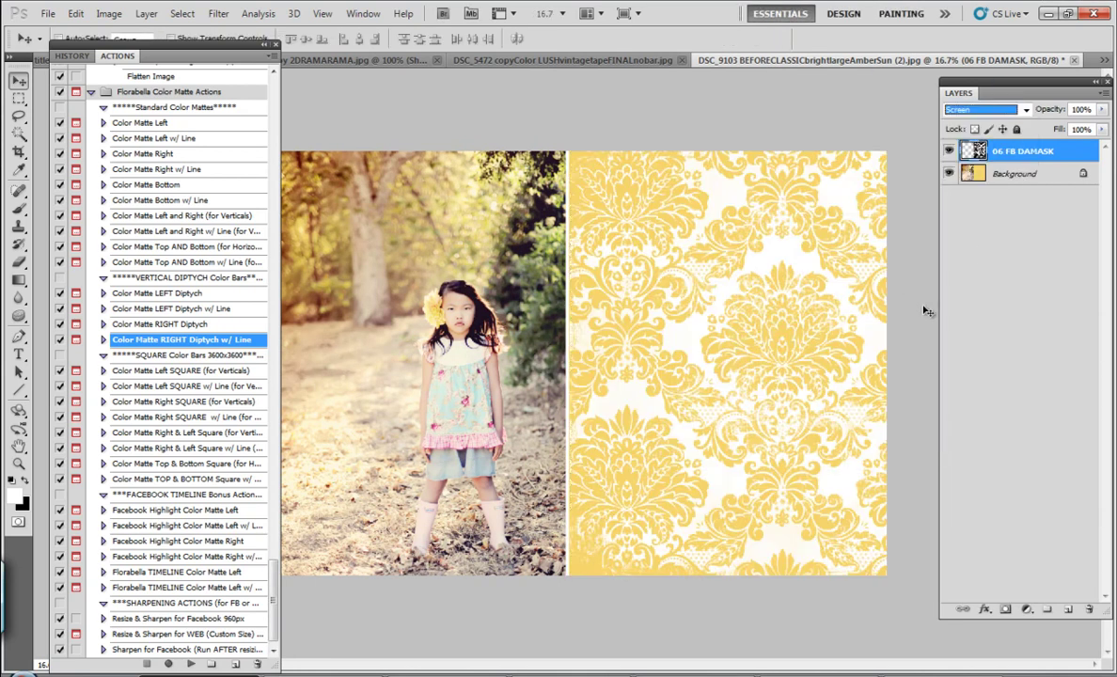
pyautogui.moveTo(799, 336); pyautogui.dragTo(748, 335)
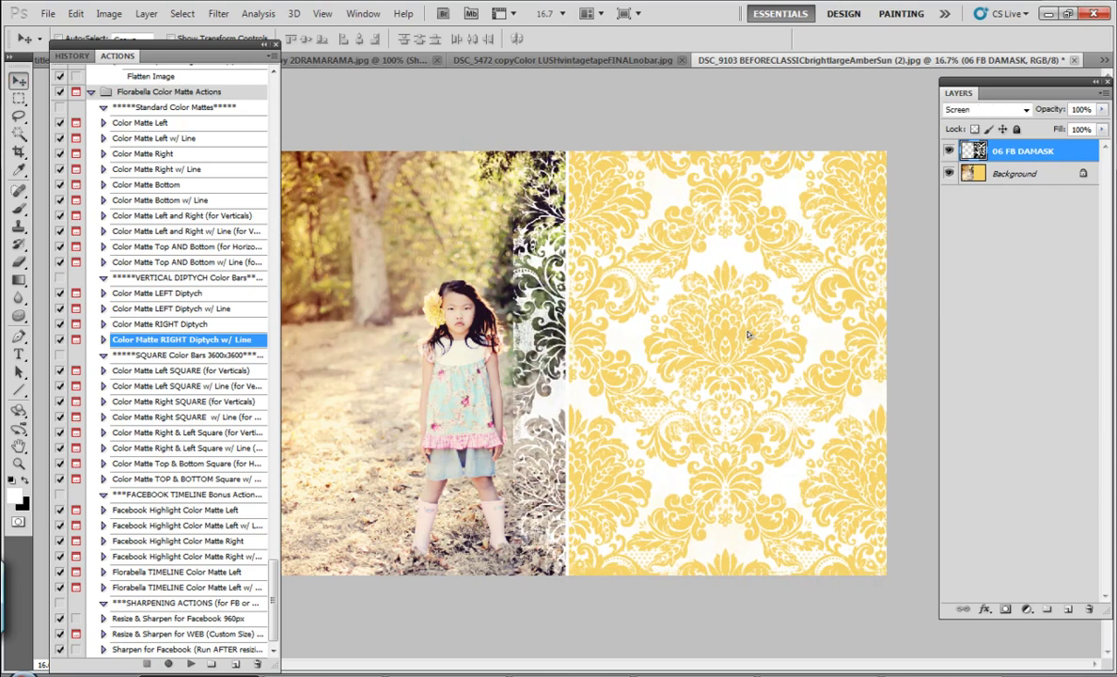
# Remove the part of the damask overlapping the photo using a rectangular marquee selection, and deselect.
pyautogui.click(19, 98)
pyautogui.moveTo(553, 427); pyautogui.dragTo(563, 605)
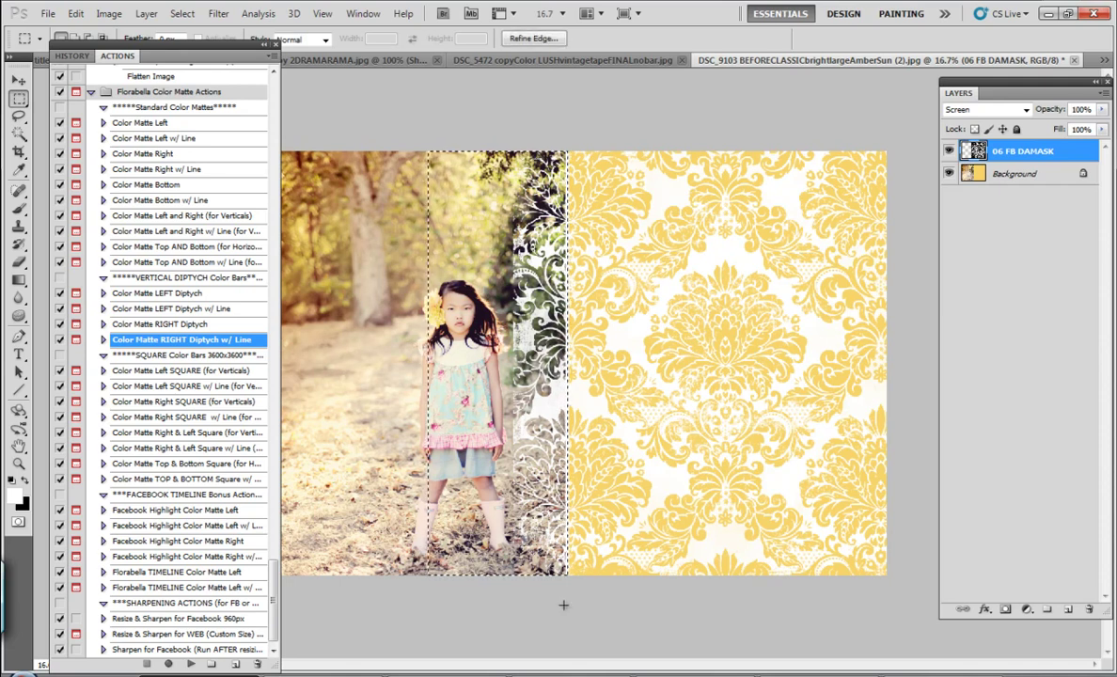
pyautogui.click(182, 13)
pyautogui.click(196, 46)
# Try the Overlay and Soft Light blend modes on the damask layer and return it to Screen.
pyautogui.click(1102, 110)
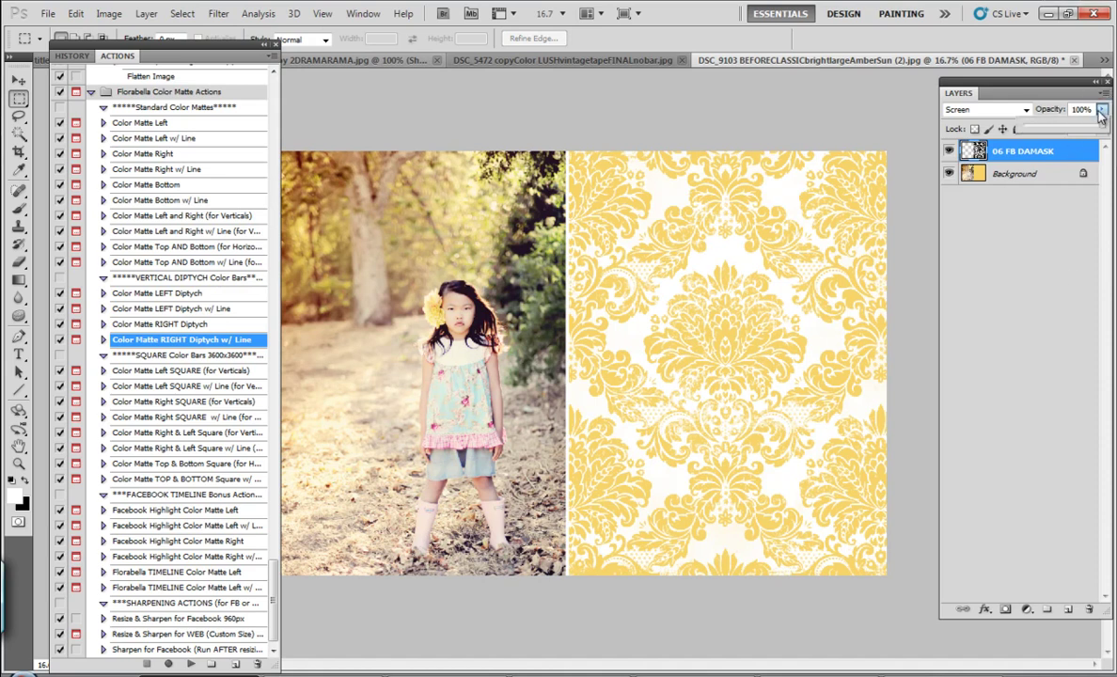
pyautogui.moveTo(1101, 120)
pyautogui.mouseDown()
pyautogui.moveTo(965, 119)
pyautogui.moveTo(1115, 134)
pyautogui.mouseUp()
pyautogui.click(1024, 111)
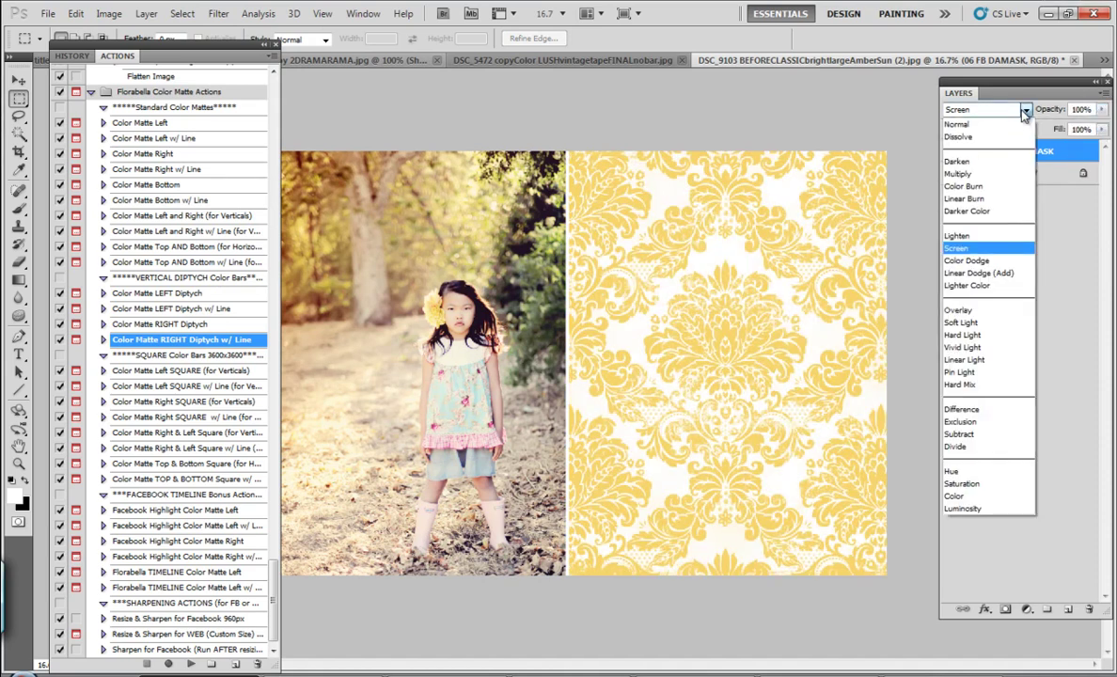
pyautogui.click(976, 320)
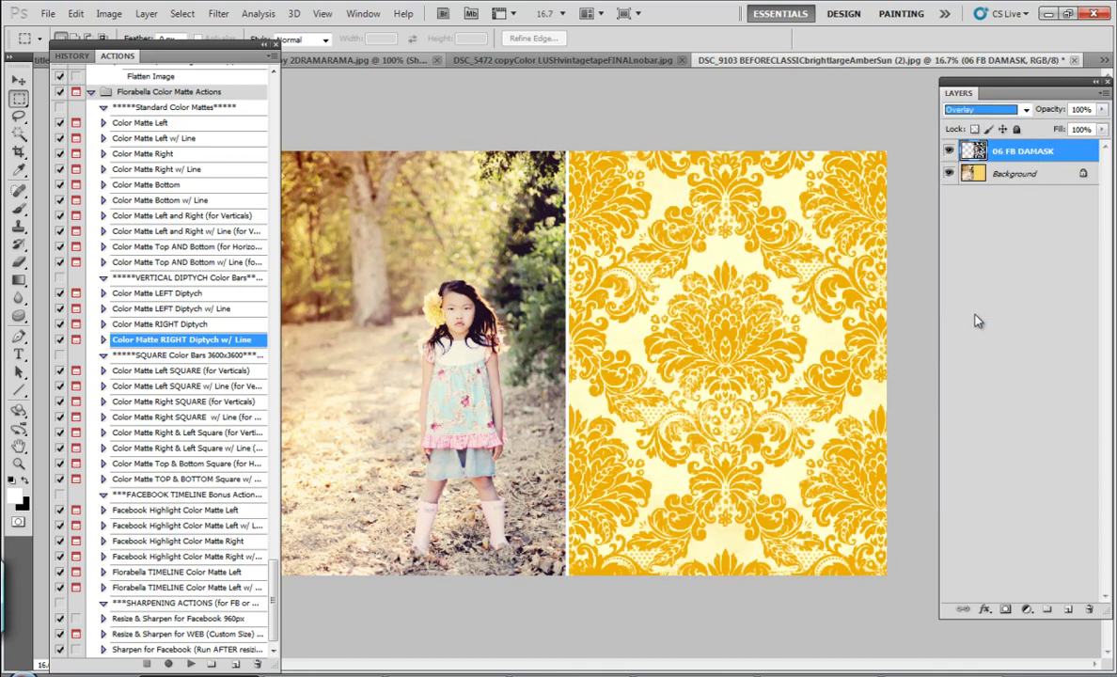
pyautogui.click(1024, 110)
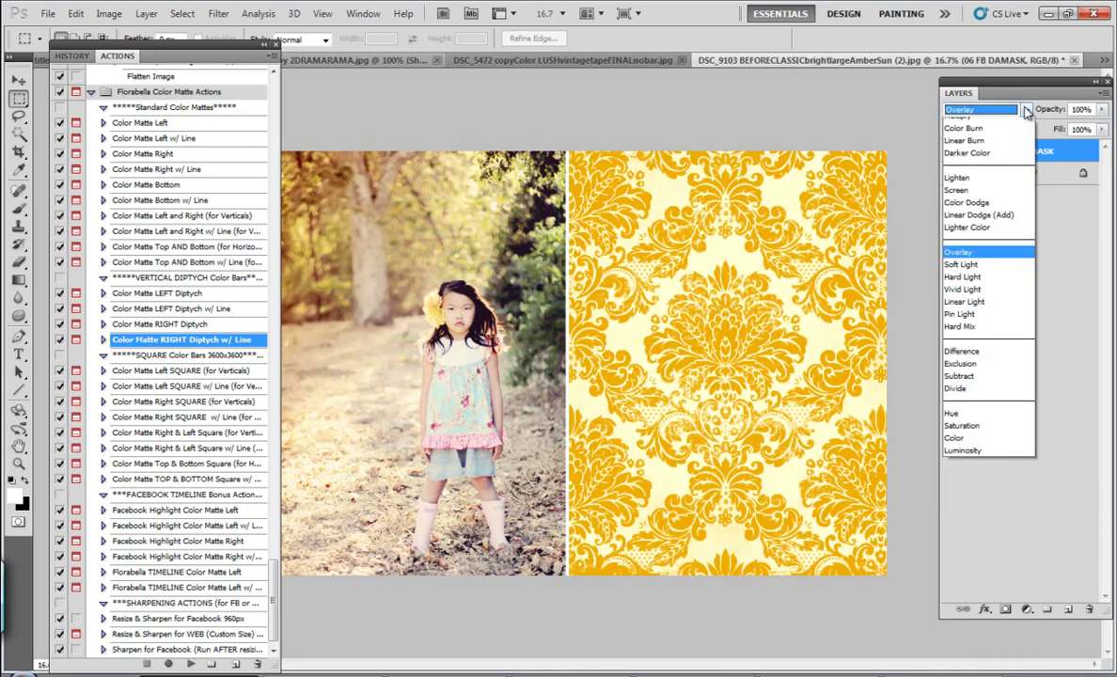
pyautogui.click(978, 321)
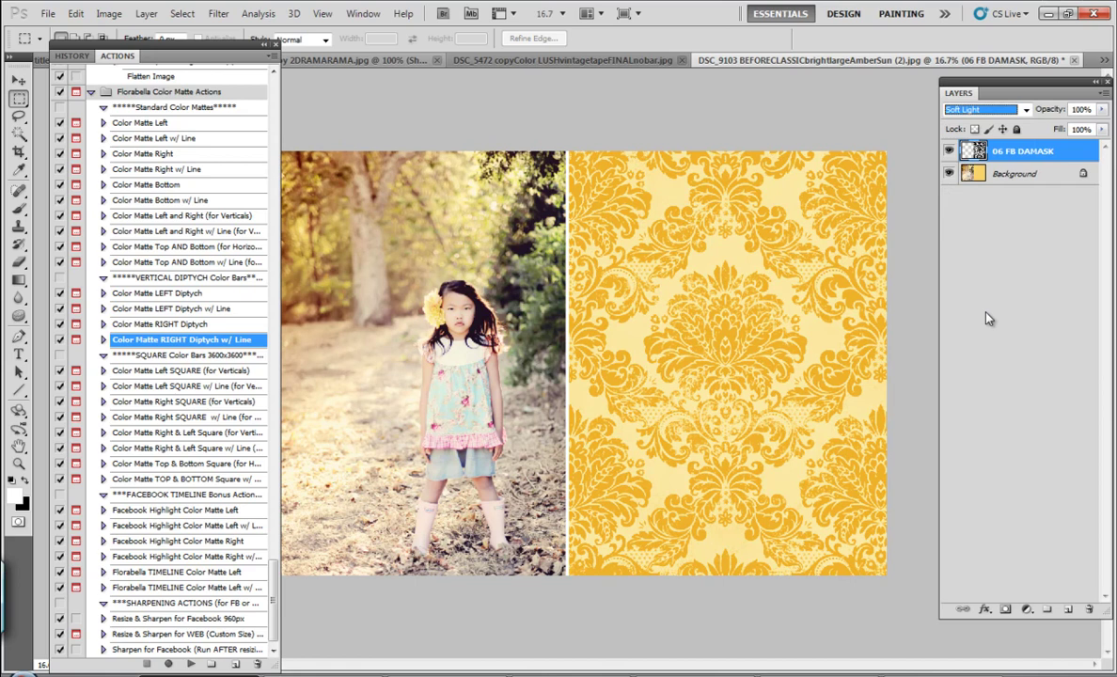
pyautogui.click(1025, 110)
pyautogui.click(1025, 111)
pyautogui.click(1024, 110)
pyautogui.click(950, 235)
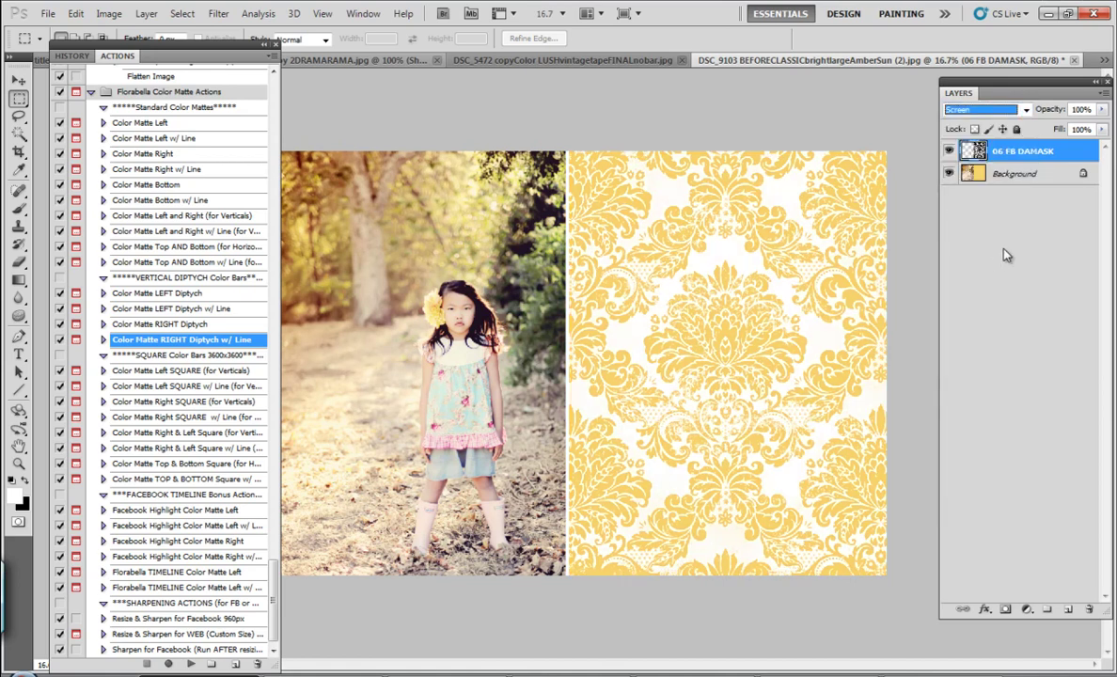
# Place the 16 FB LACE BORDER file on the image and flip it horizontally.
pyautogui.click(52, 15)
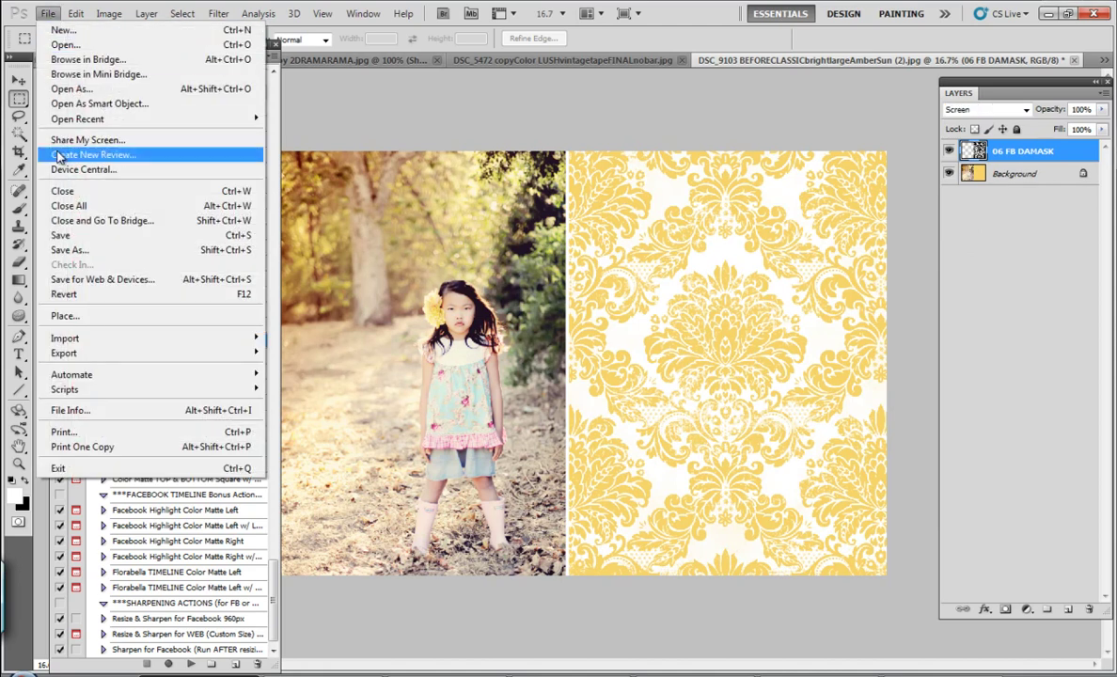
pyautogui.click(75, 315)
pyautogui.doubleClick(575, 508)
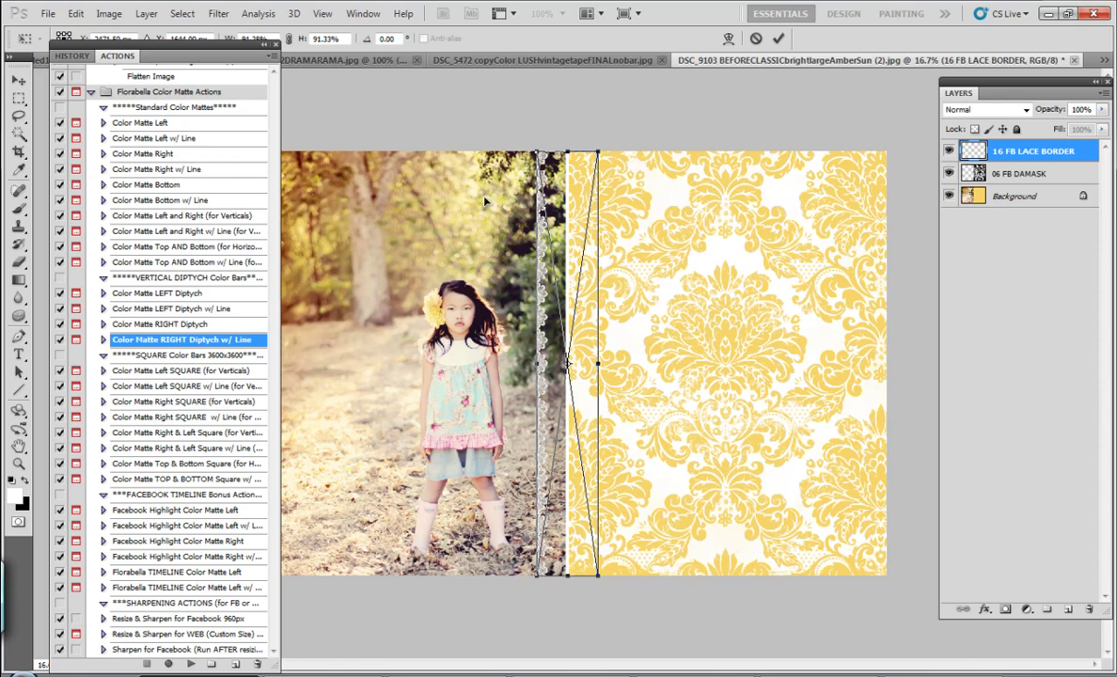
pyautogui.click(76, 13)
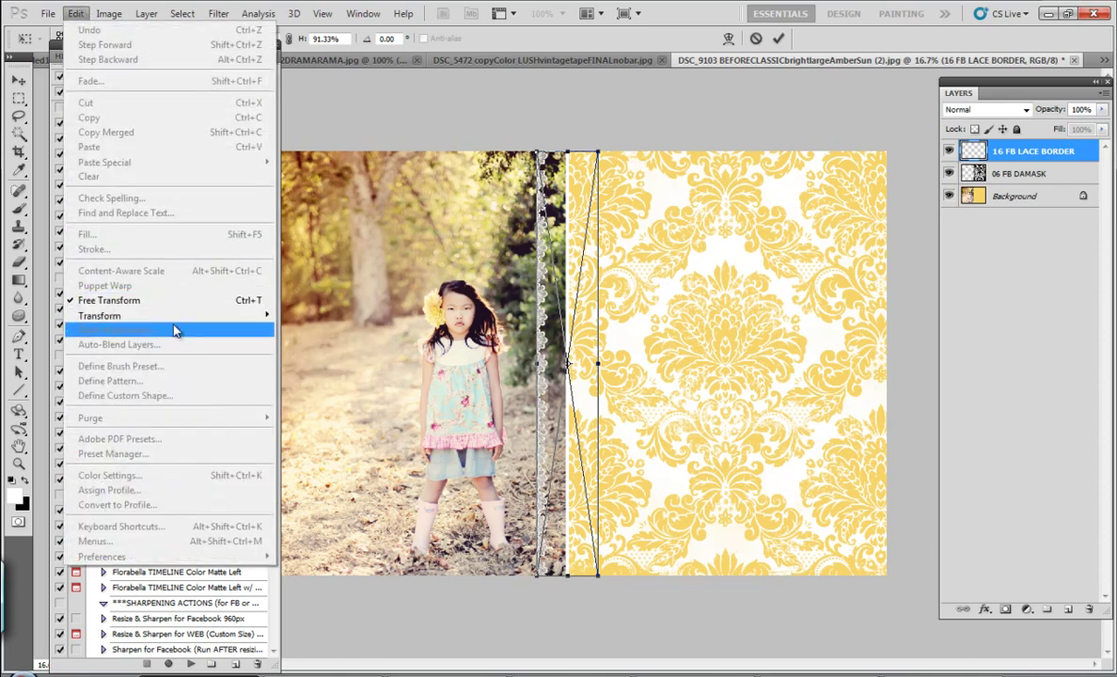
pyautogui.moveTo(180, 321)
pyautogui.click(350, 452)
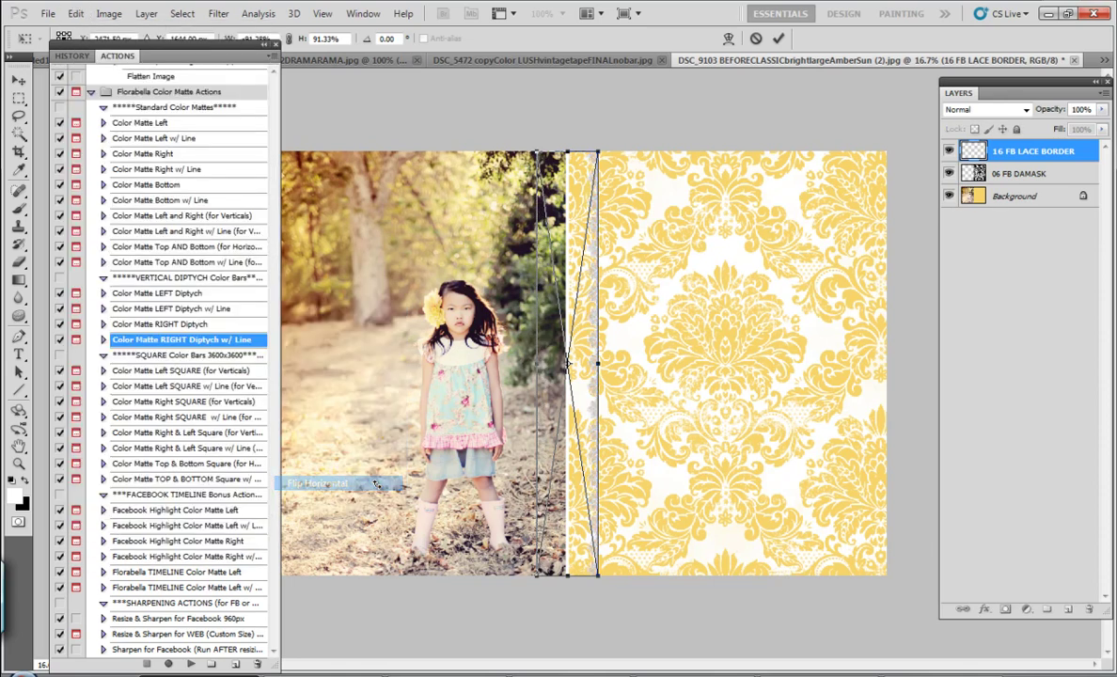
# Align the lace border with the photo's right edge beside the white line, apply the placement and set its blend mode to Screen.
pyautogui.moveTo(598, 375); pyautogui.dragTo(557, 379)
pyautogui.press('Right')
pyautogui.press('Right')
pyautogui.press('Right')
pyautogui.press('Right')
pyautogui.press('Right')
pyautogui.press('Right')
pyautogui.press('Right')
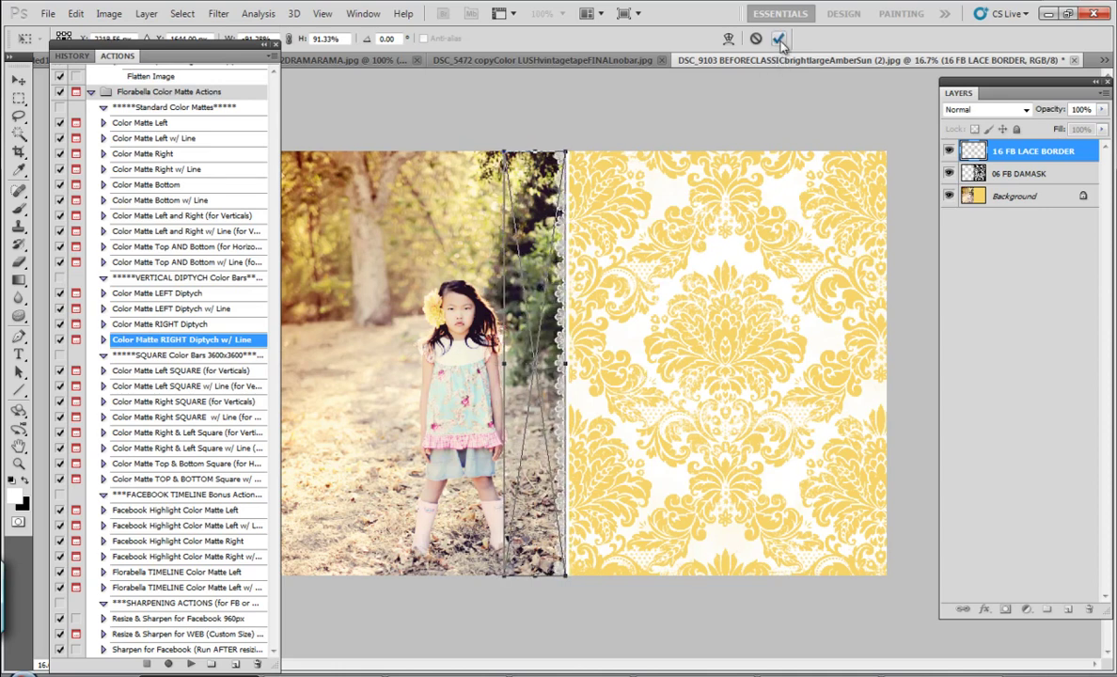
pyautogui.click(779, 39)
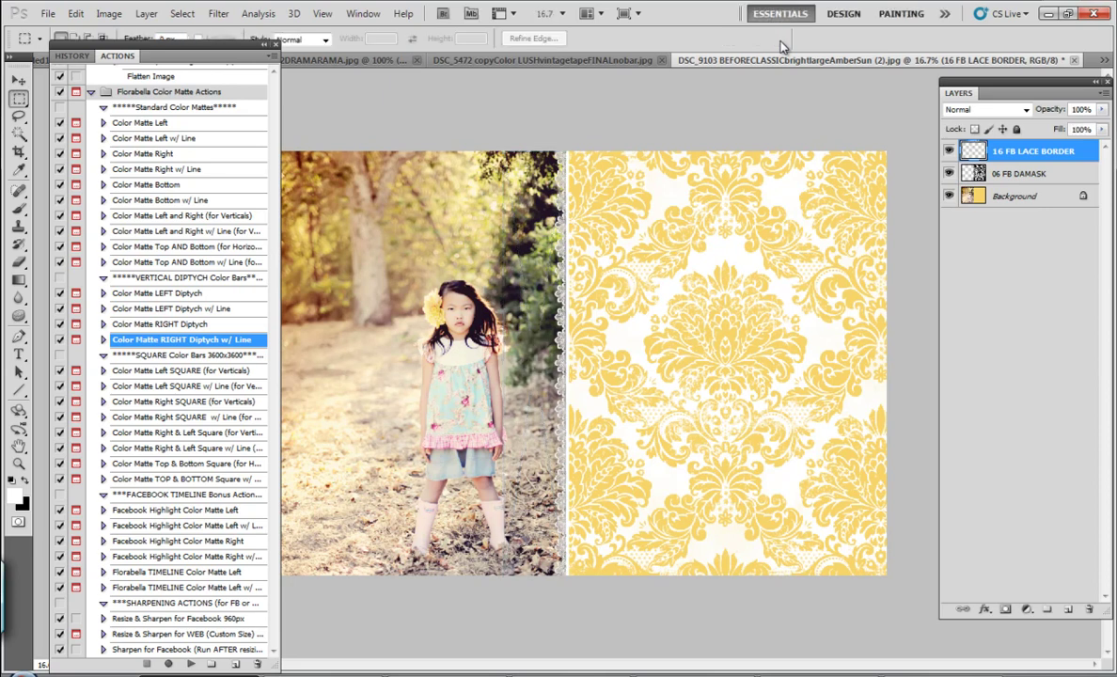
pyautogui.click(1026, 110)
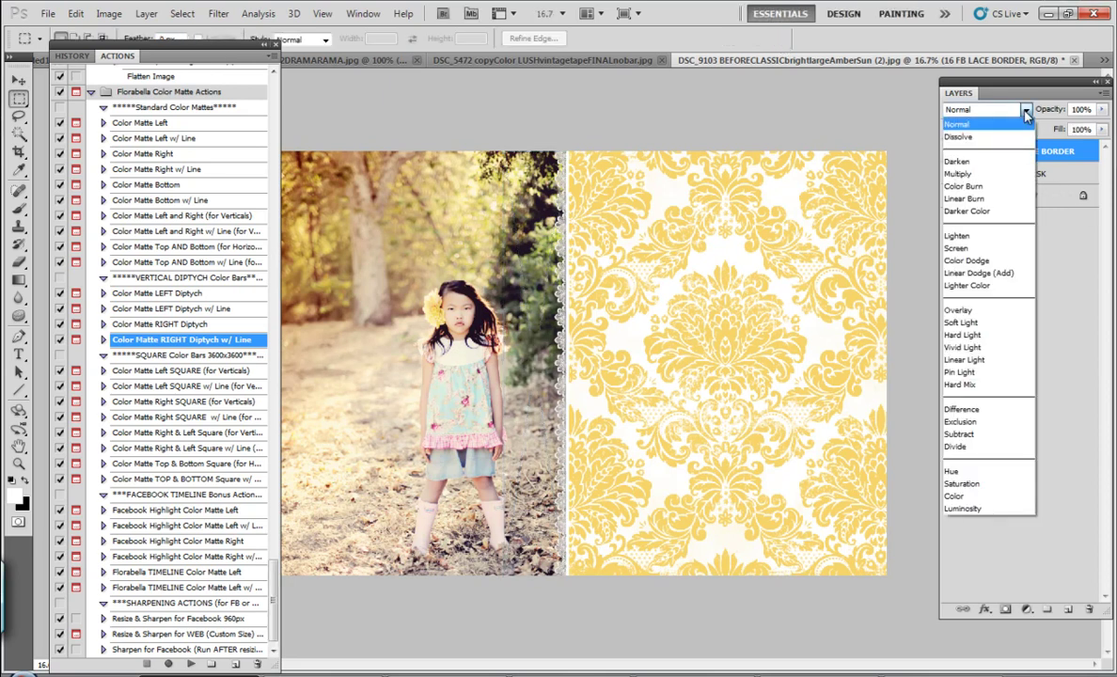
pyautogui.click(976, 251)
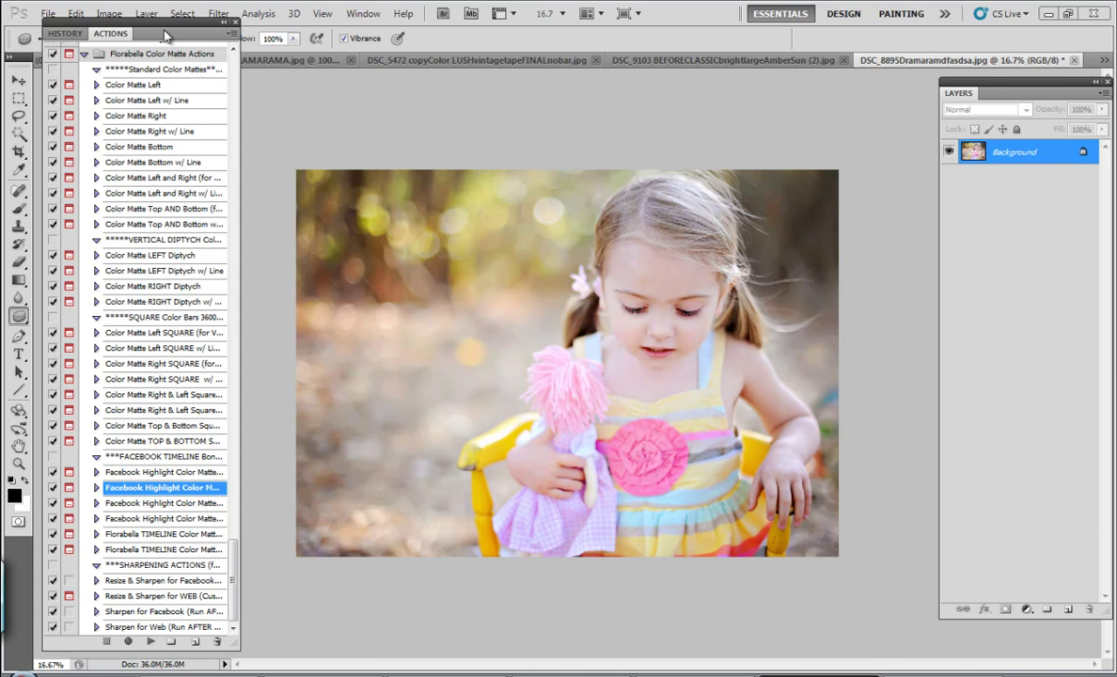
# Run the Facebook Highlight left color matte action with line on the photo and accept the new color fill layer.
pyautogui.moveTo(164, 35)
pyautogui.mouseDown()
pyautogui.moveTo(175, 28)
pyautogui.moveTo(173, 42)
pyautogui.mouseUp()
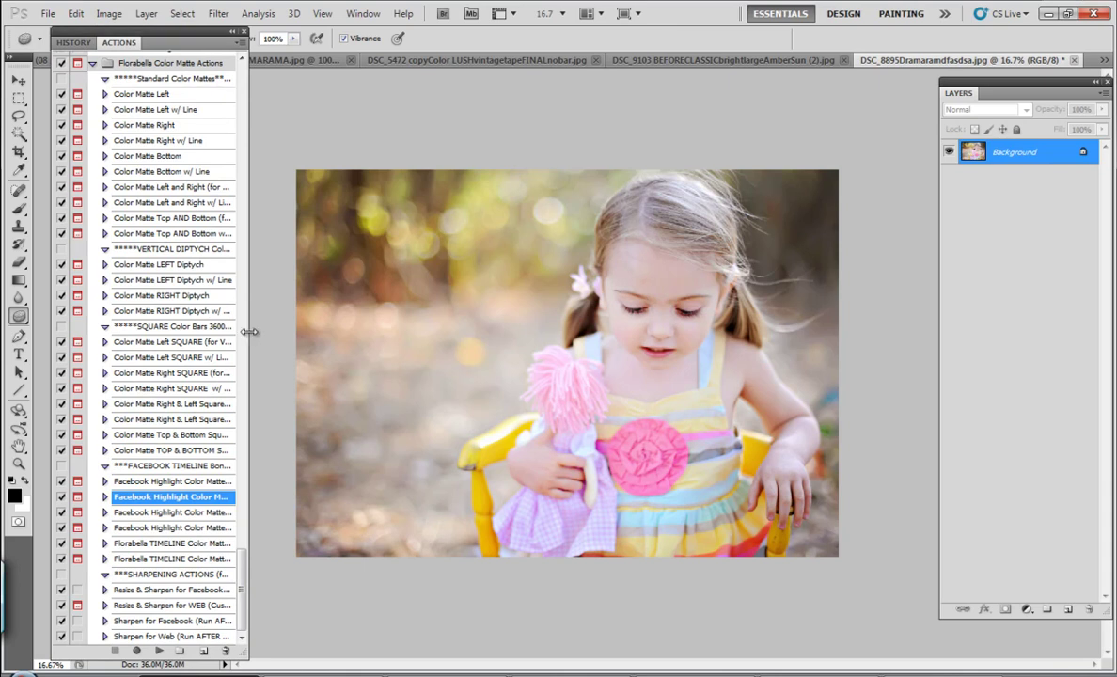
pyautogui.moveTo(250, 332); pyautogui.dragTo(260, 326)
pyautogui.click(170, 651)
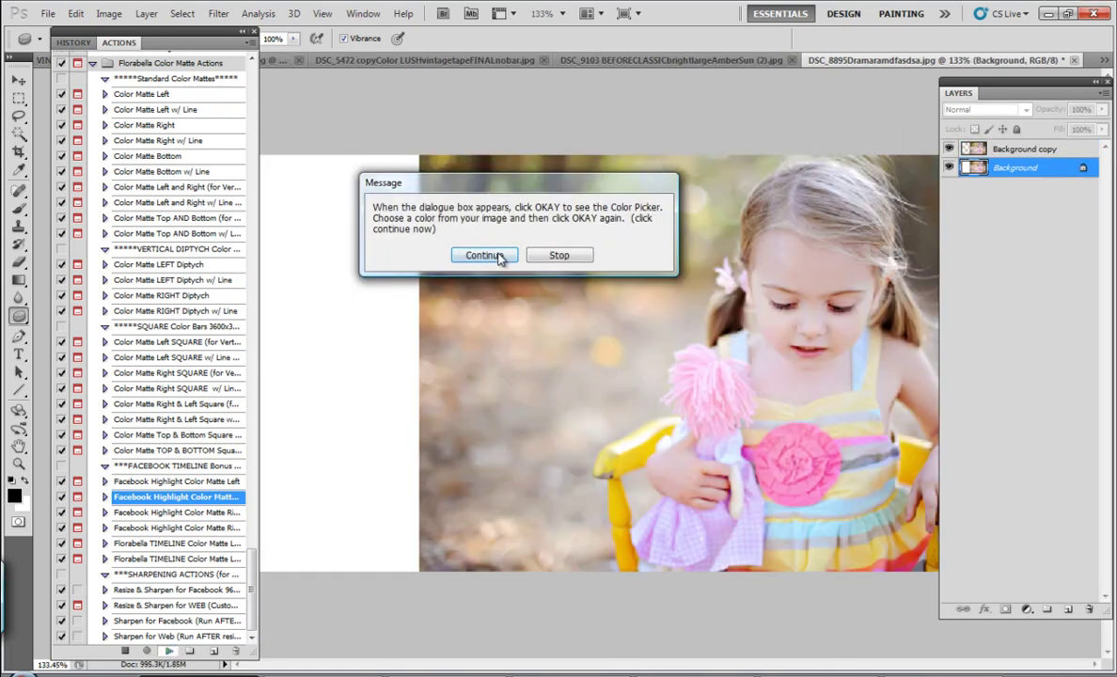
pyautogui.click(498, 256)
pyautogui.click(673, 216)
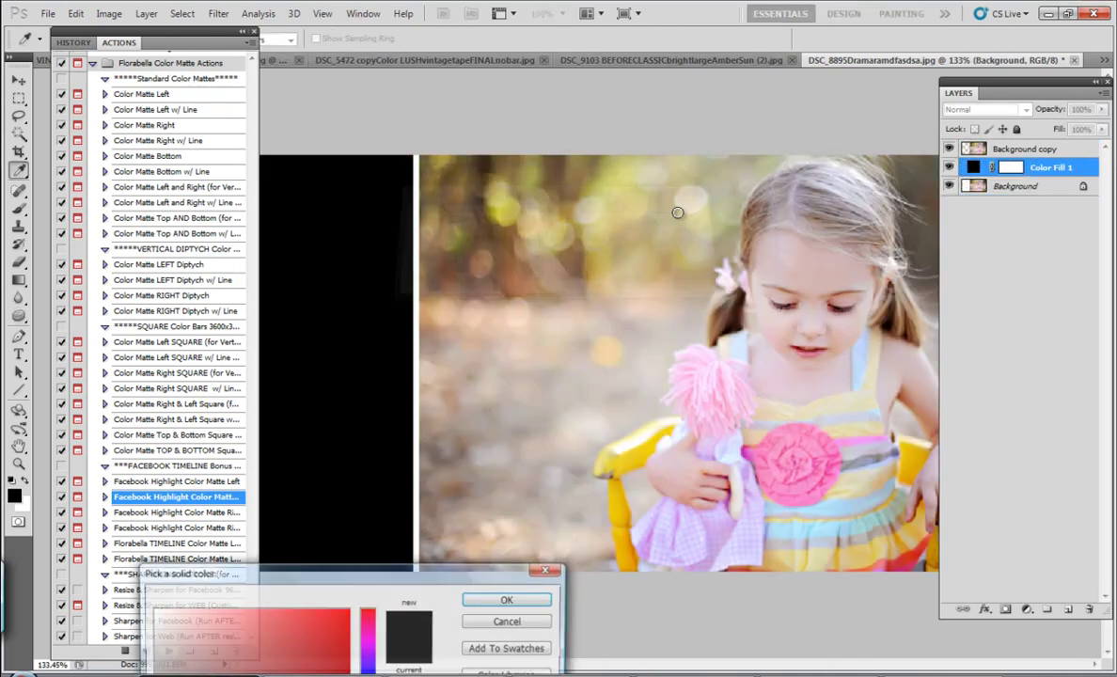
# Try pink, red and gold tones sampled from the photo for the matte, and accept a soft golden yellow from the dress.
pyautogui.click(825, 462)
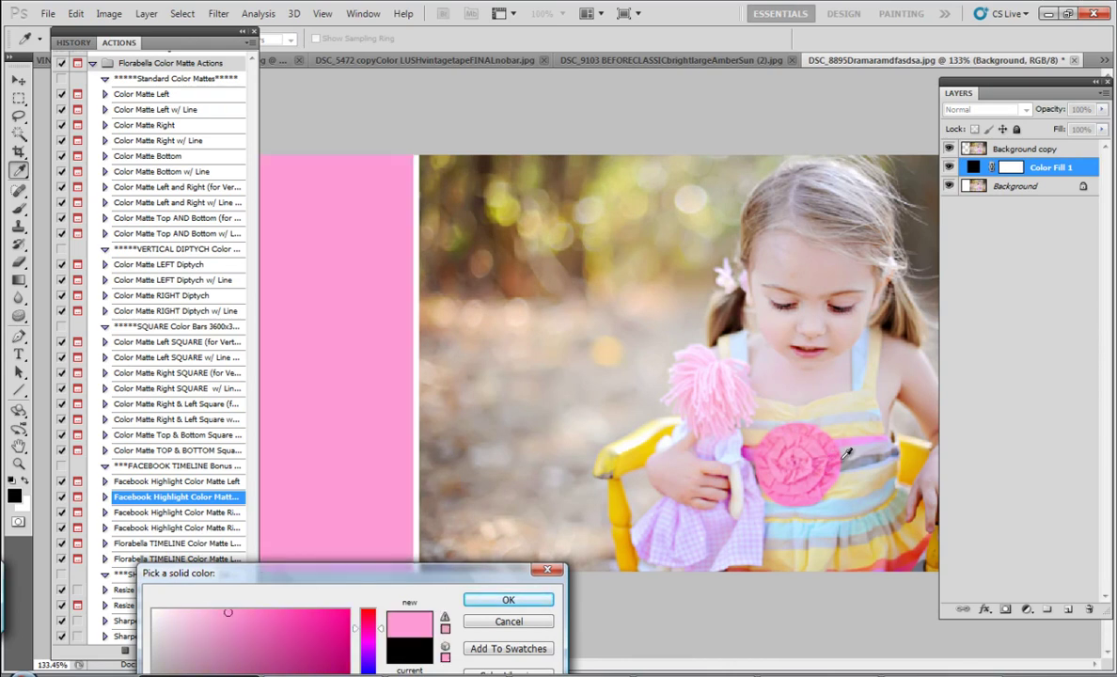
pyautogui.click(844, 455)
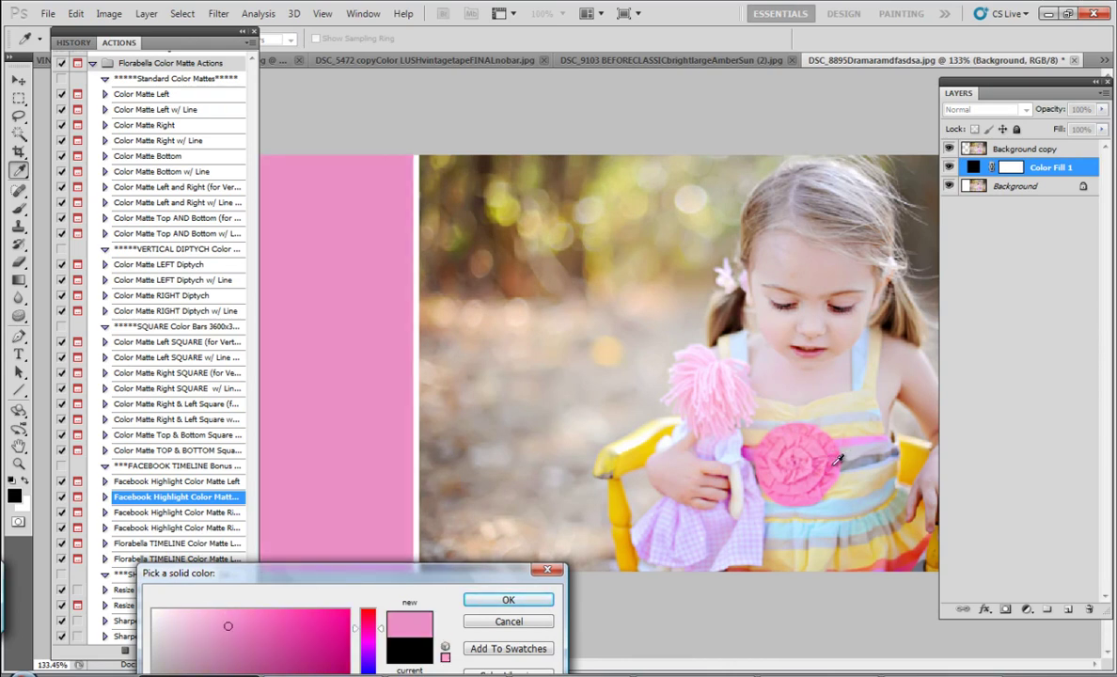
pyautogui.click(903, 560)
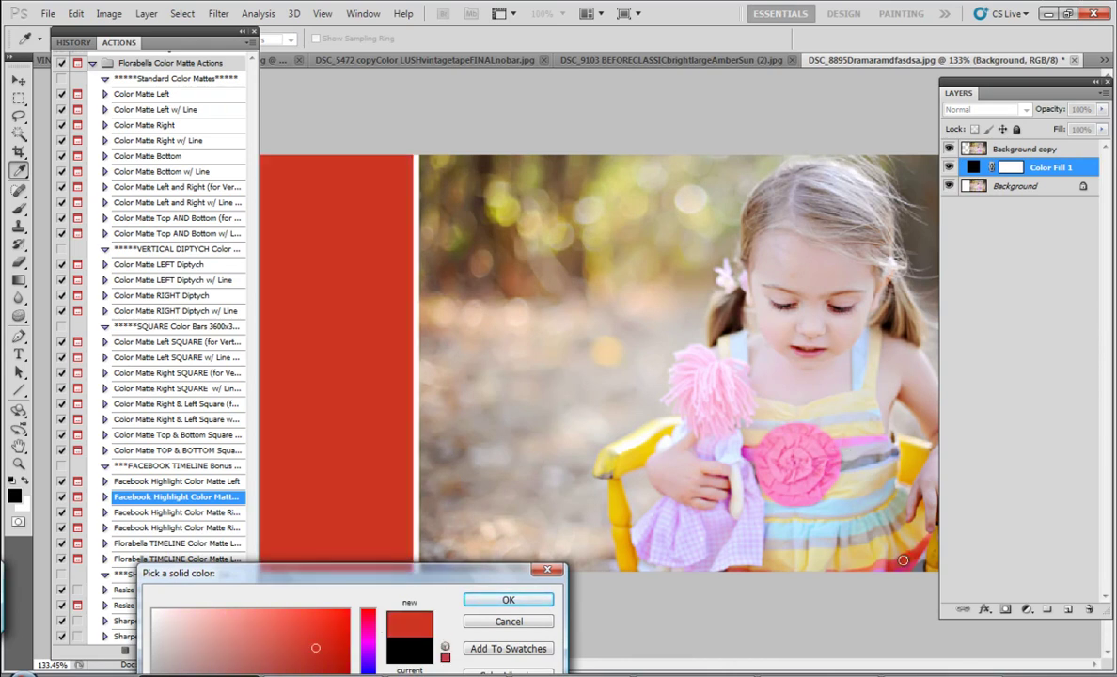
pyautogui.click(900, 549)
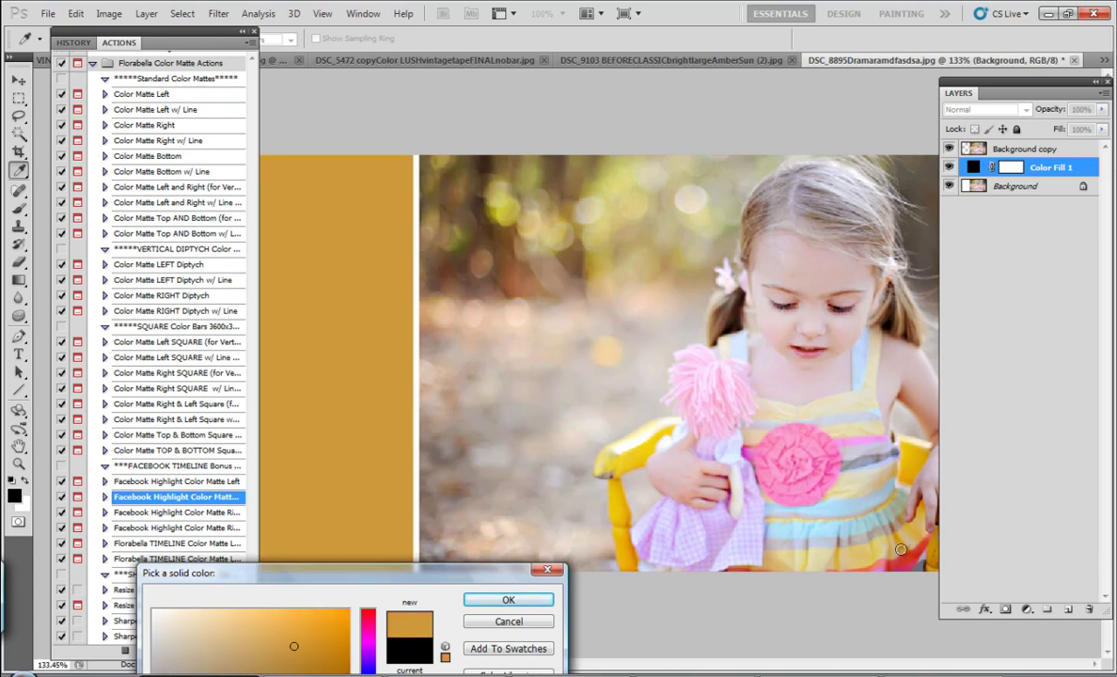
pyautogui.click(900, 543)
pyautogui.click(896, 538)
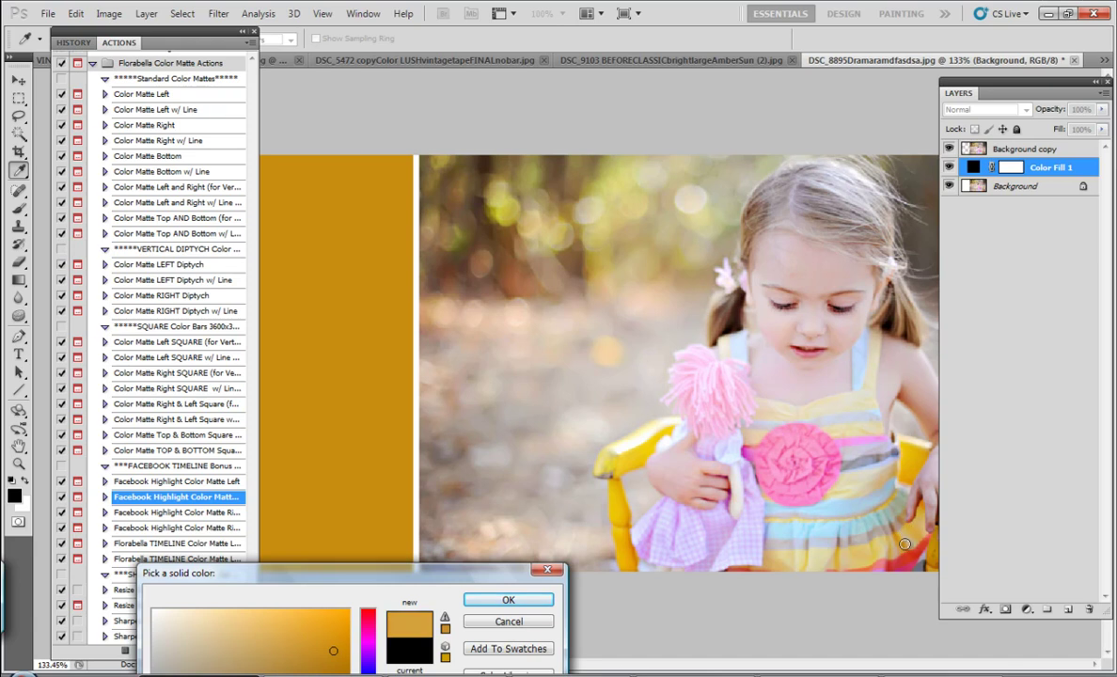
pyautogui.click(904, 543)
pyautogui.click(802, 512)
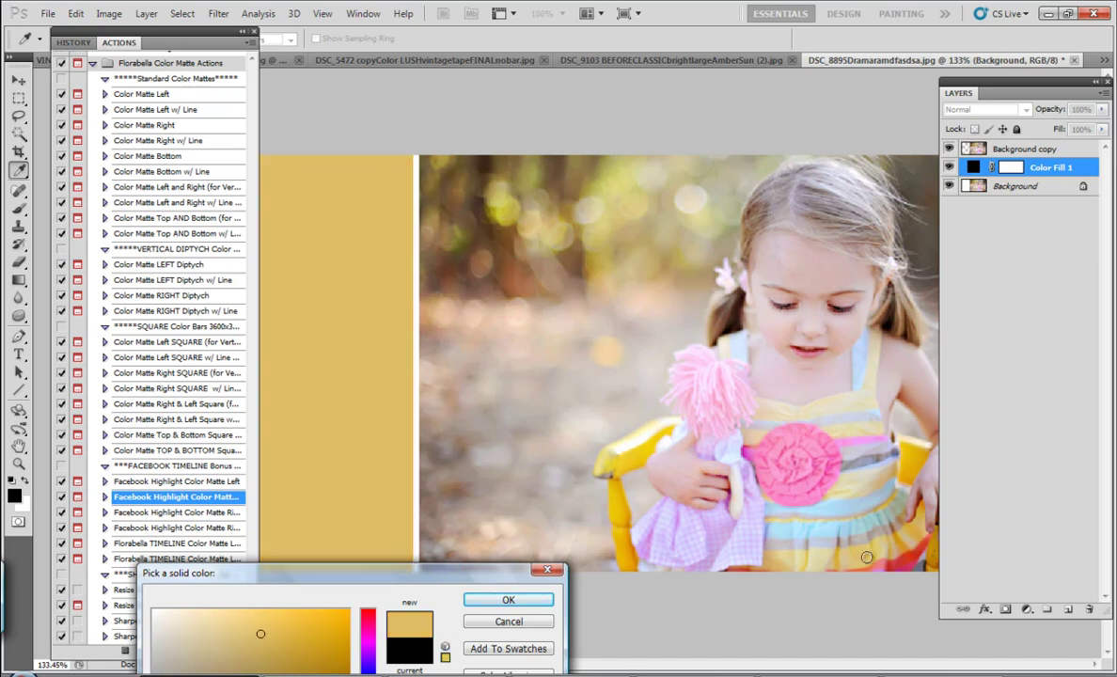
pyautogui.click(508, 600)
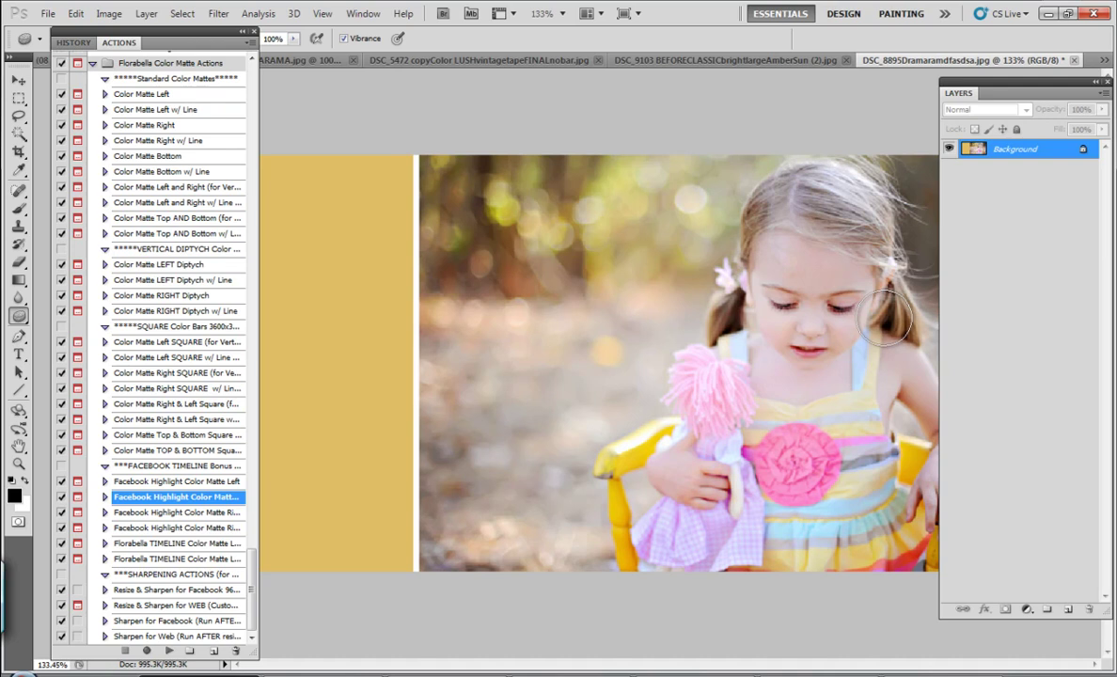
# Run the Sharpen for Facebook action on the matted image and flatten its layers.
pyautogui.hotkey('ctrl', '-')
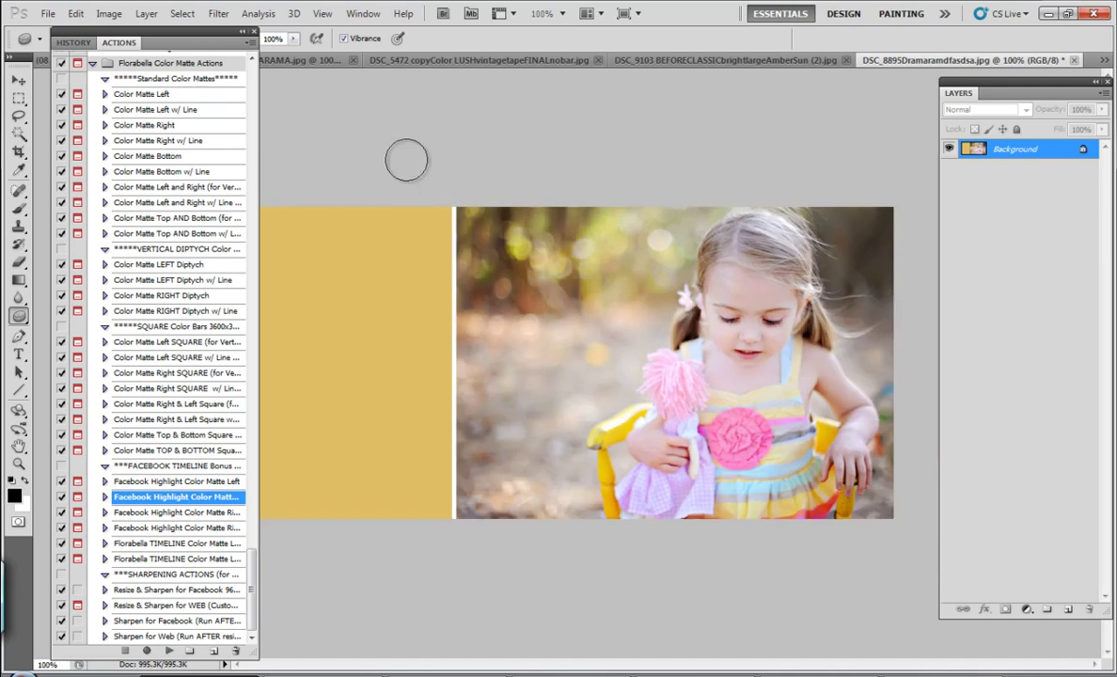
pyautogui.moveTo(211, 32)
pyautogui.mouseDown()
pyautogui.moveTo(198, 38)
pyautogui.moveTo(198, 2)
pyautogui.mouseUp()
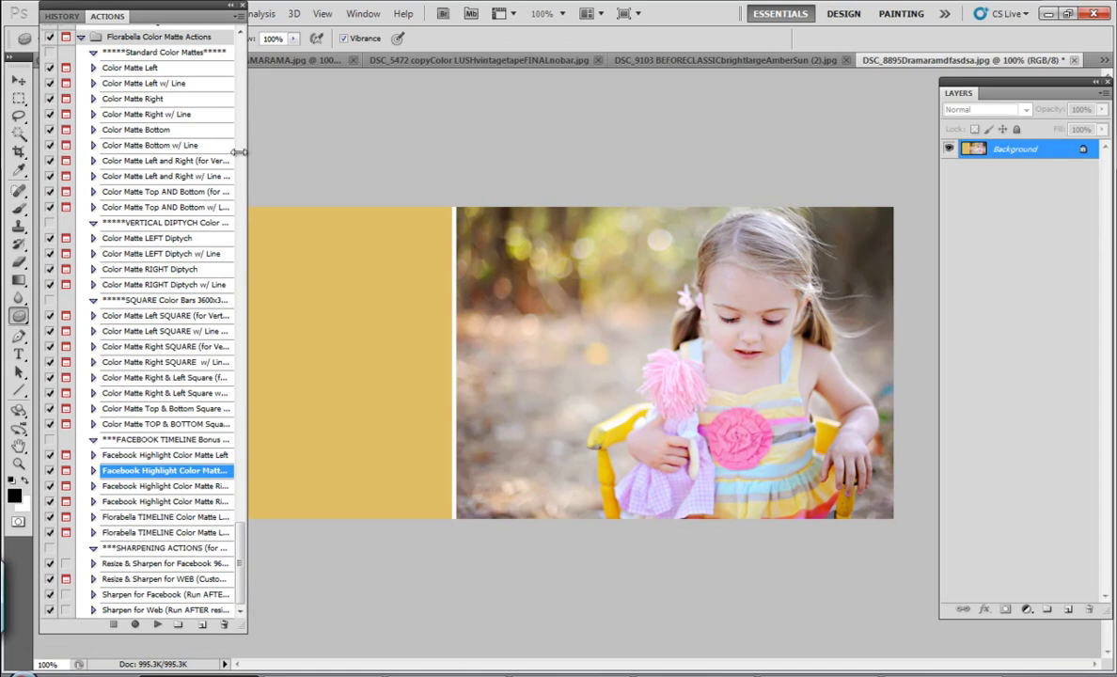
pyautogui.click(188, 594)
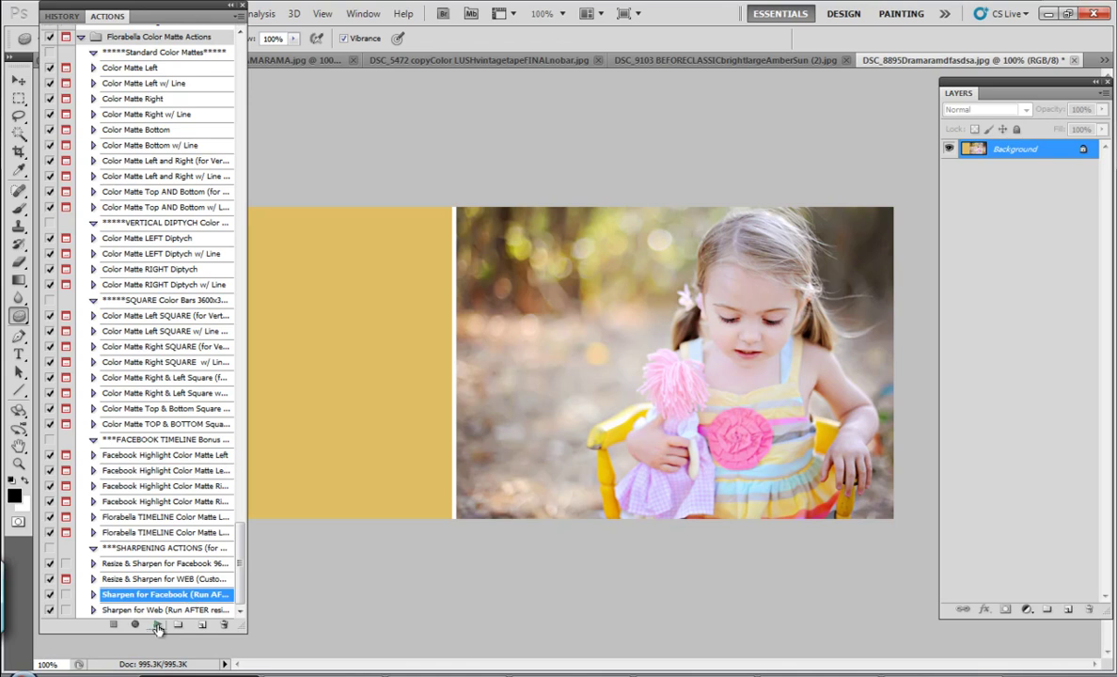
pyautogui.click(158, 626)
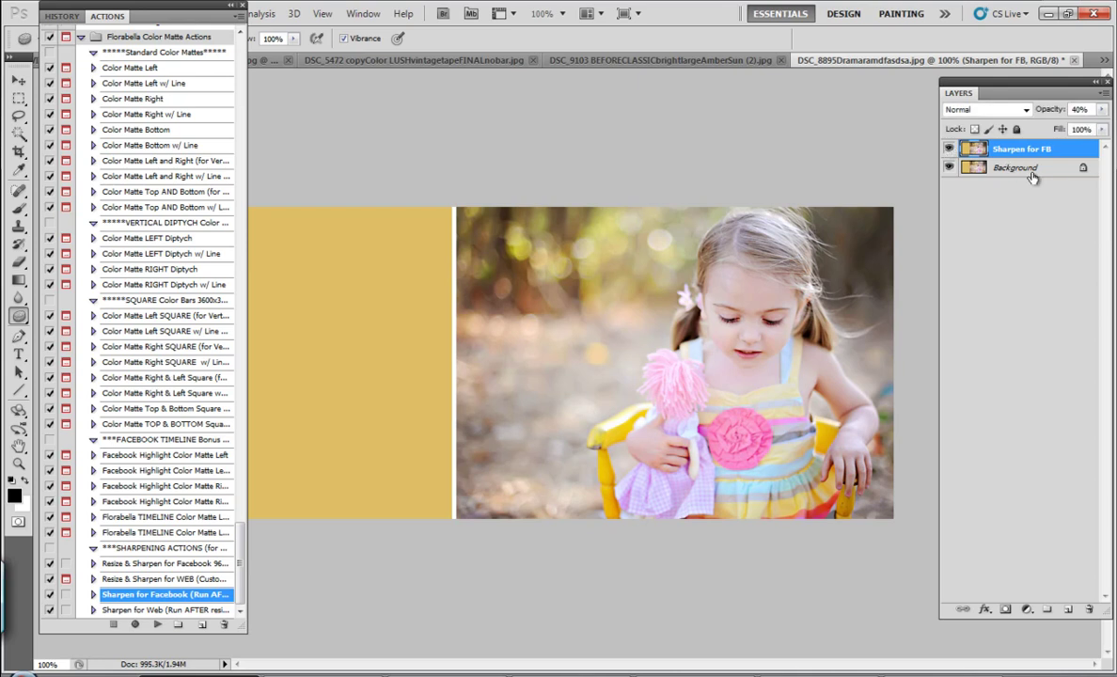
pyautogui.rightClick(1015, 168)
pyautogui.click(916, 313)
# Place the 01 FB CHEVRON 1 file over the yellow matte, aligned with the white line and scaled to about 75%.
pyautogui.click(49, 14)
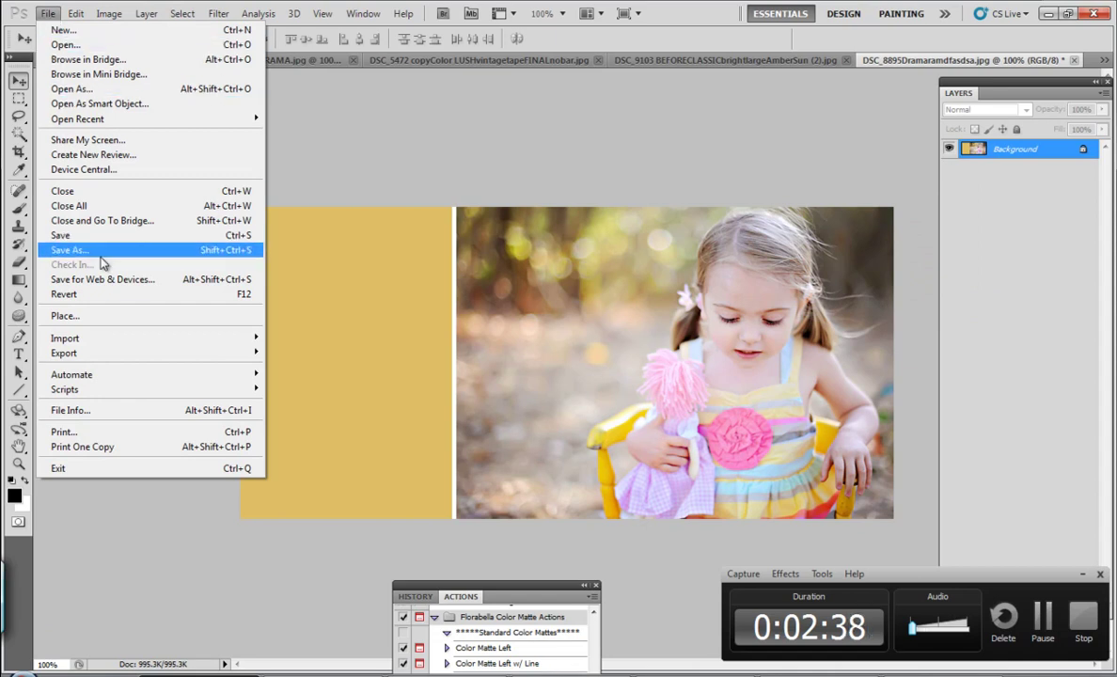
pyautogui.click(121, 317)
pyautogui.doubleClick(242, 246)
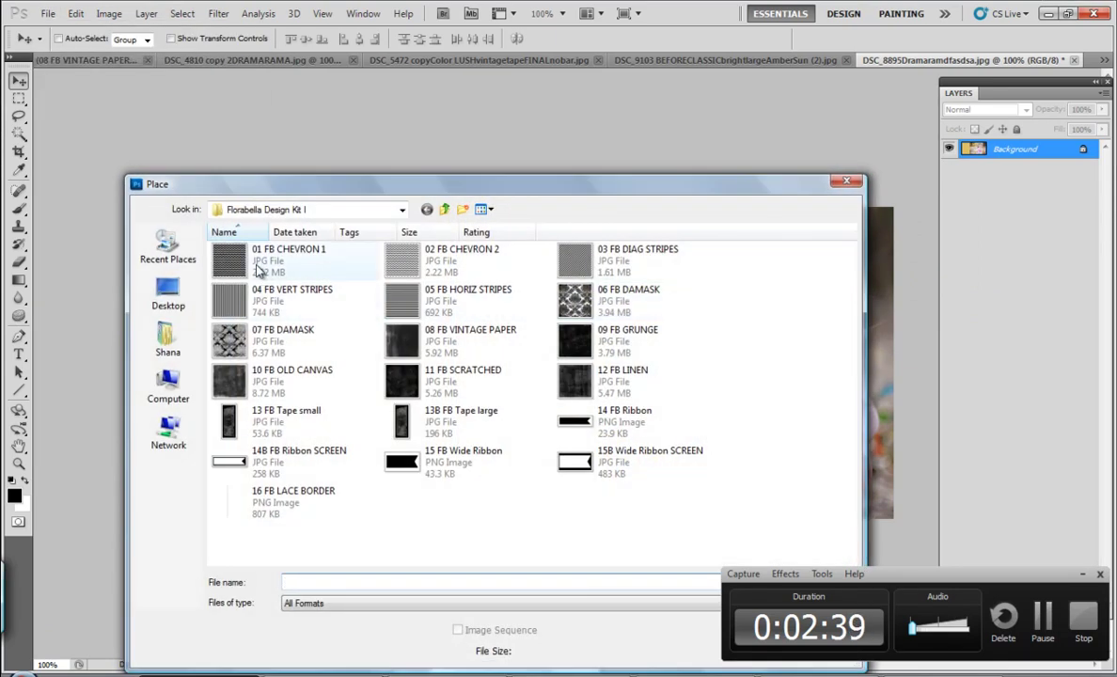
pyautogui.moveTo(472, 303); pyautogui.dragTo(307, 335)
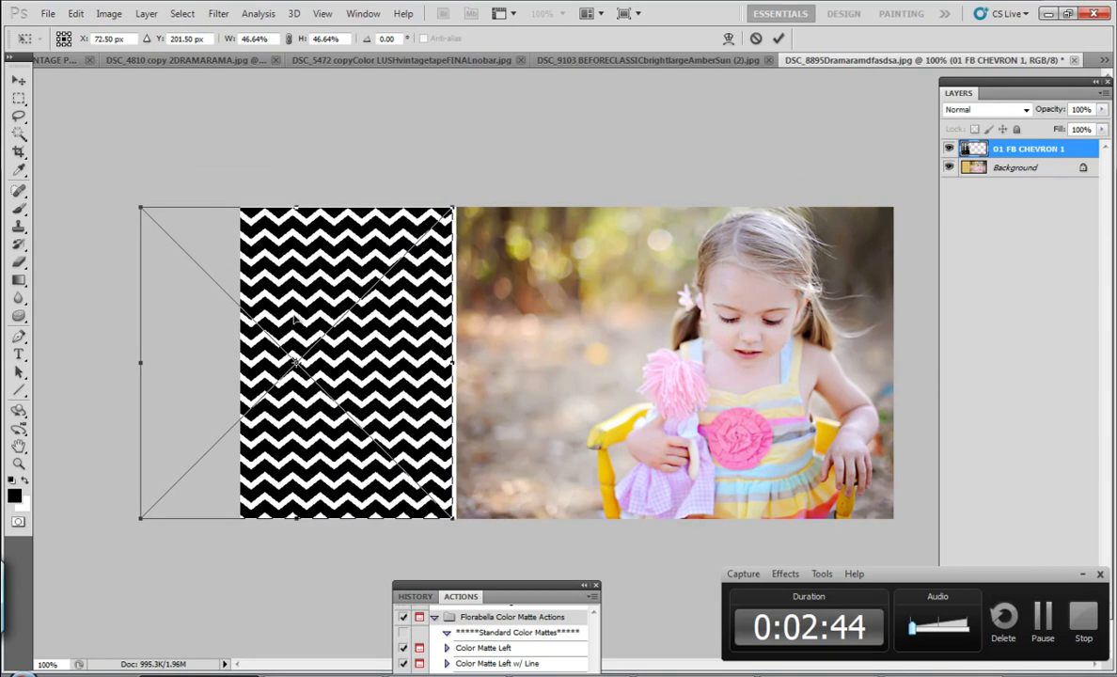
pyautogui.moveTo(146, 212); pyautogui.dragTo(23, 61)
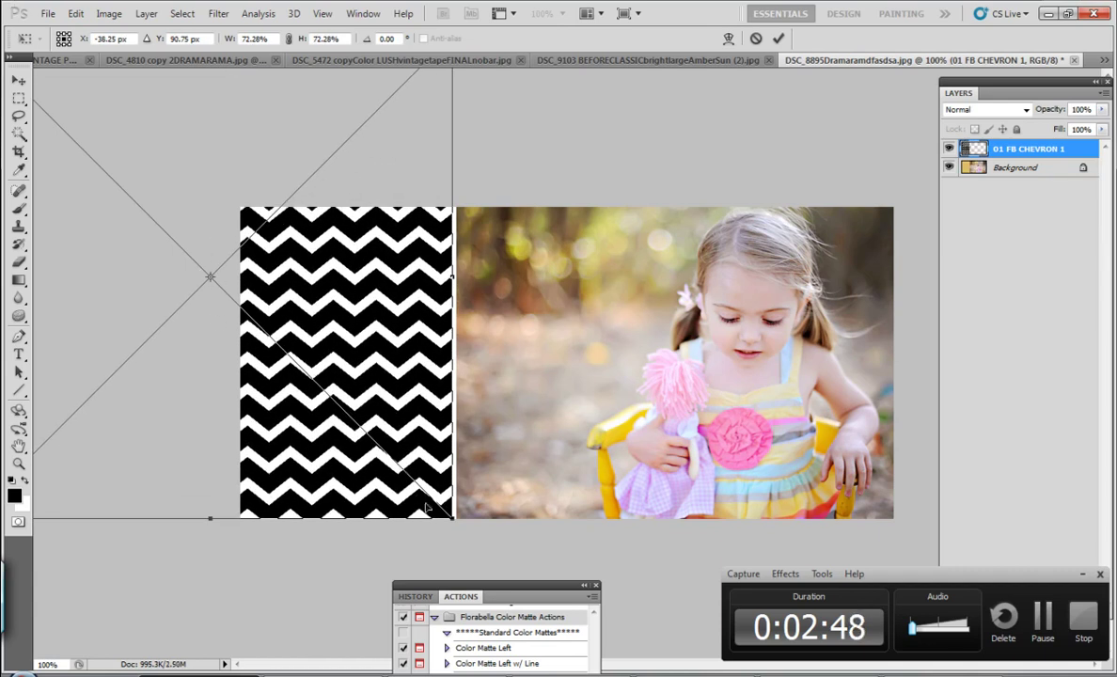
pyautogui.moveTo(459, 525)
pyautogui.mouseDown()
pyautogui.moveTo(471, 539)
pyautogui.moveTo(442, 537)
pyautogui.mouseUp()
pyautogui.moveTo(388, 477); pyautogui.dragTo(396, 497)
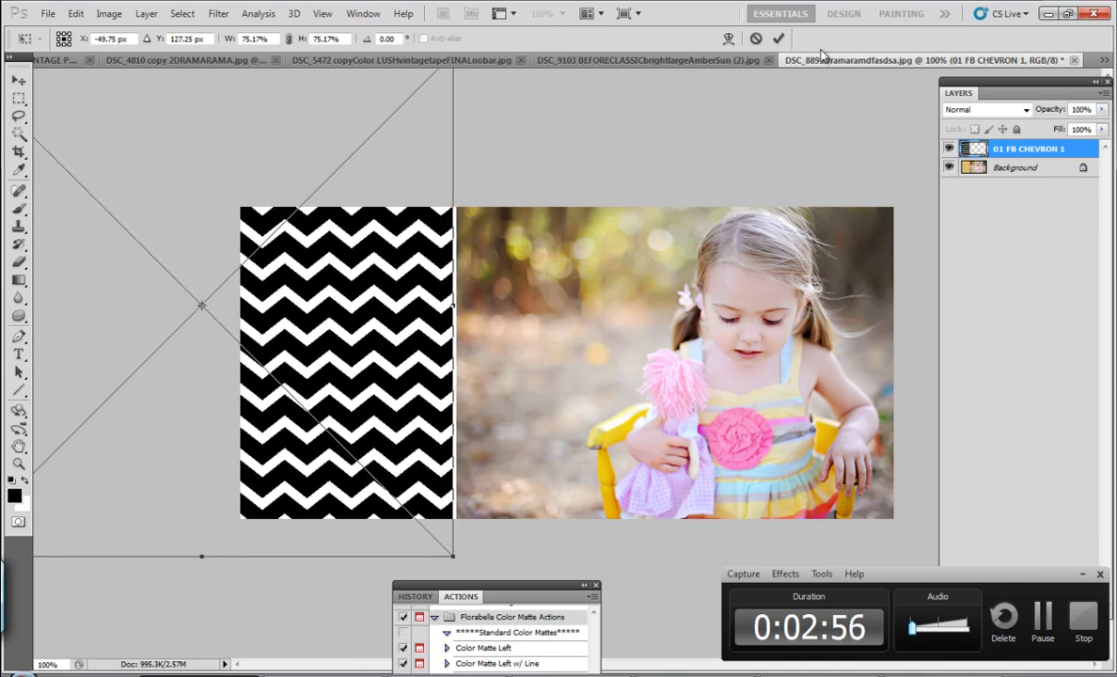
# Apply the chevron placement and set its blend mode to Screen.
pyautogui.click(778, 39)
pyautogui.click(1024, 109)
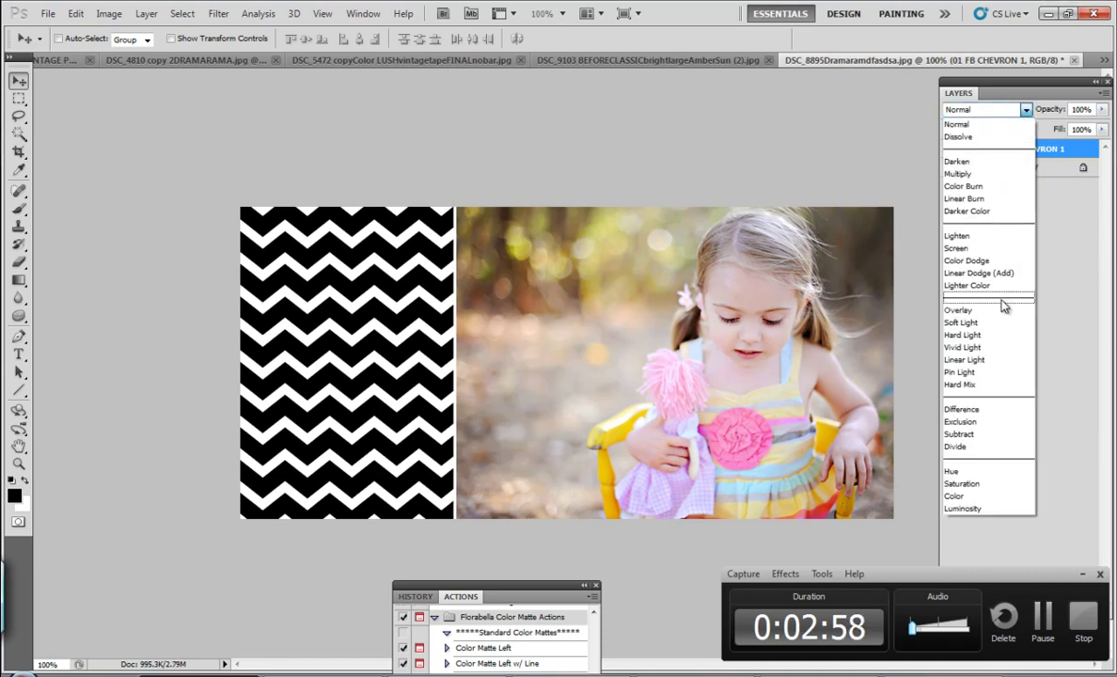
pyautogui.click(989, 248)
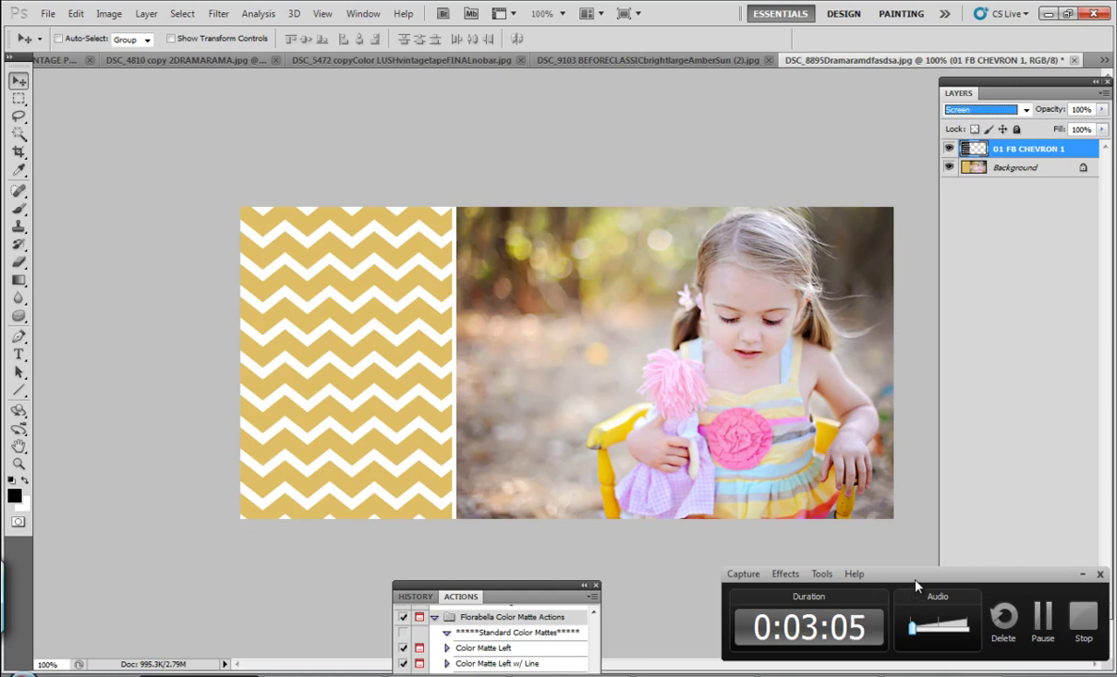
# Run the second Florabella TIMELINE color matte action and choose DSC_4810 copy 2DRAMARAMA as the main image.
pyautogui.moveTo(518, 586); pyautogui.dragTo(127, 38)
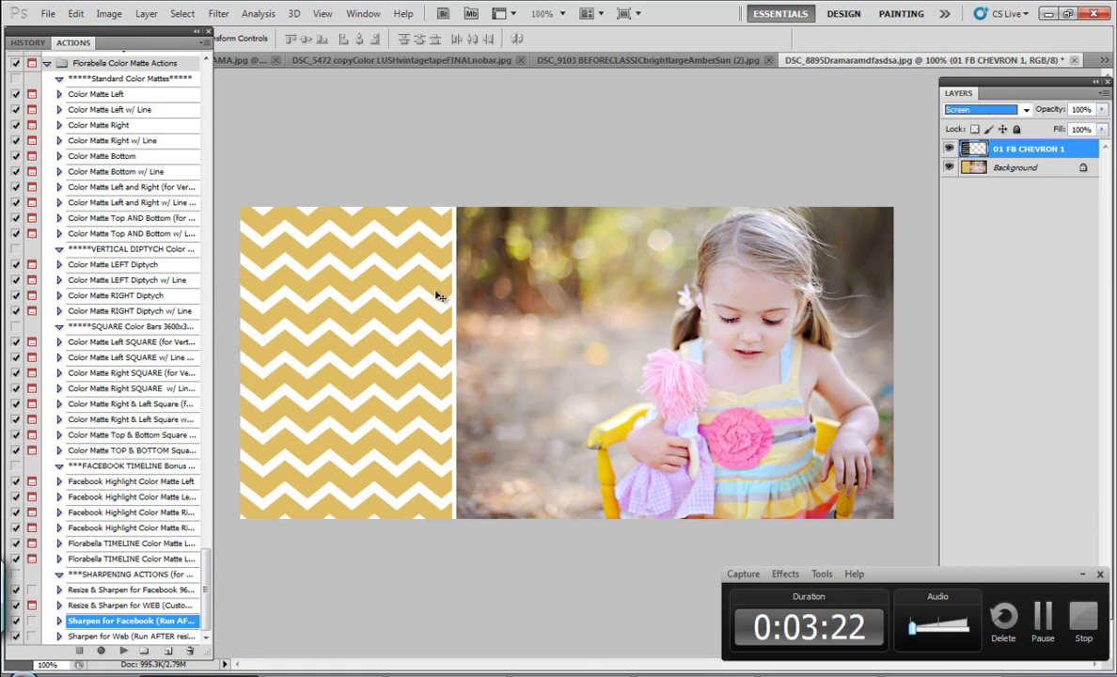
pyautogui.moveTo(151, 35); pyautogui.dragTo(168, 37)
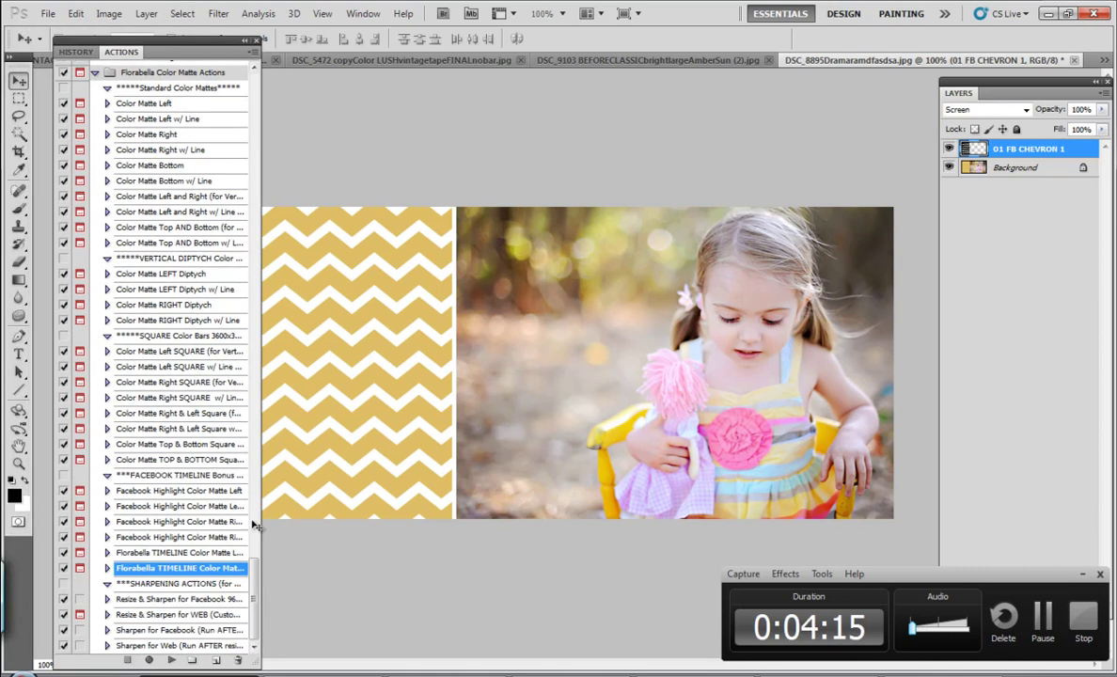
pyautogui.click(172, 663)
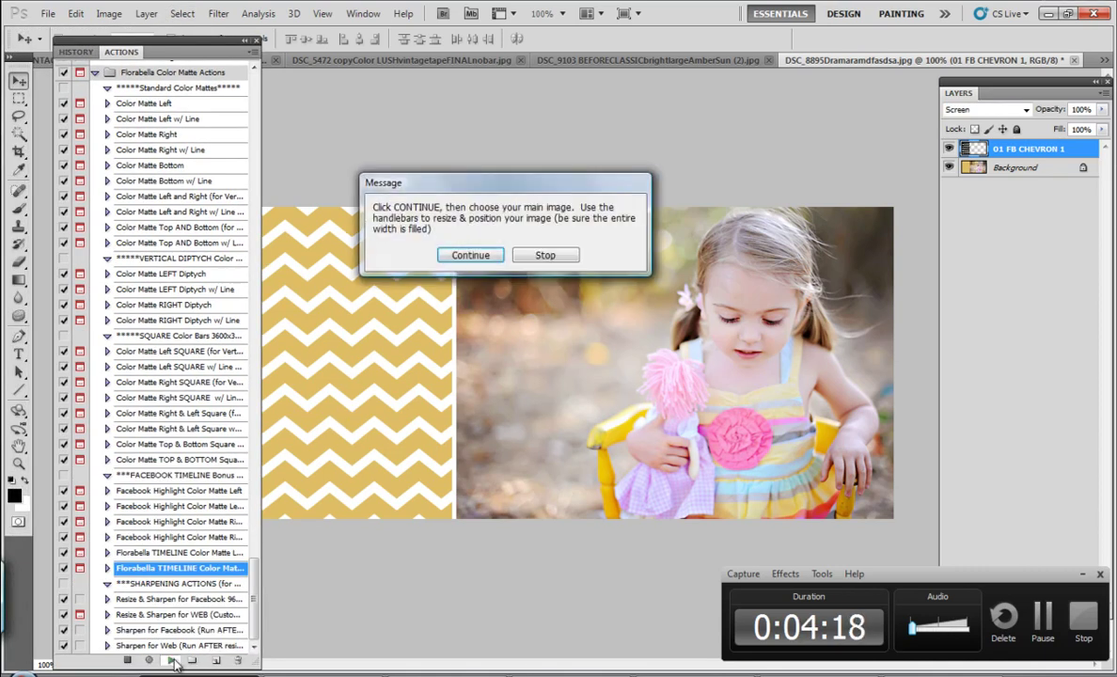
pyautogui.click(467, 255)
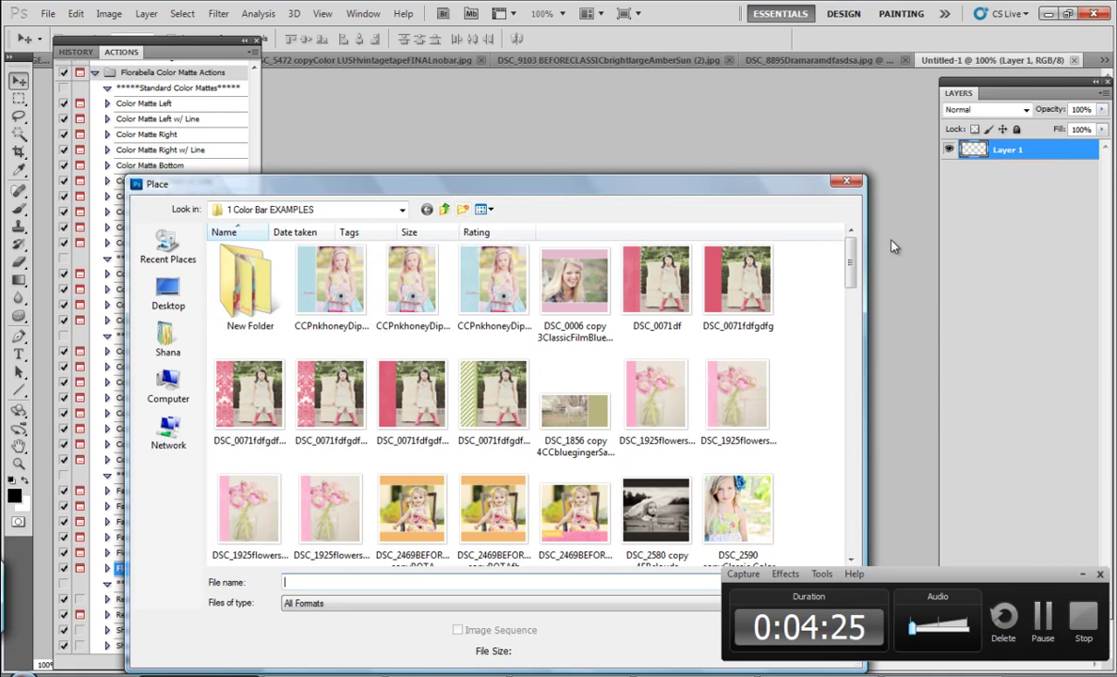
pyautogui.moveTo(850, 252); pyautogui.dragTo(851, 334)
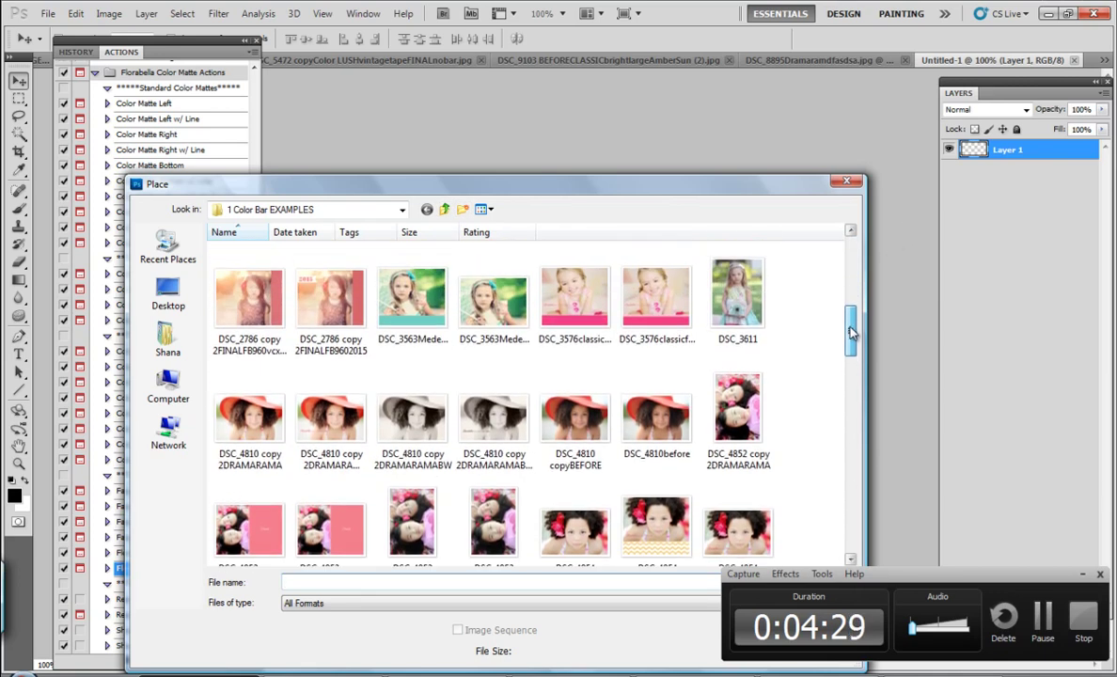
pyautogui.doubleClick(252, 420)
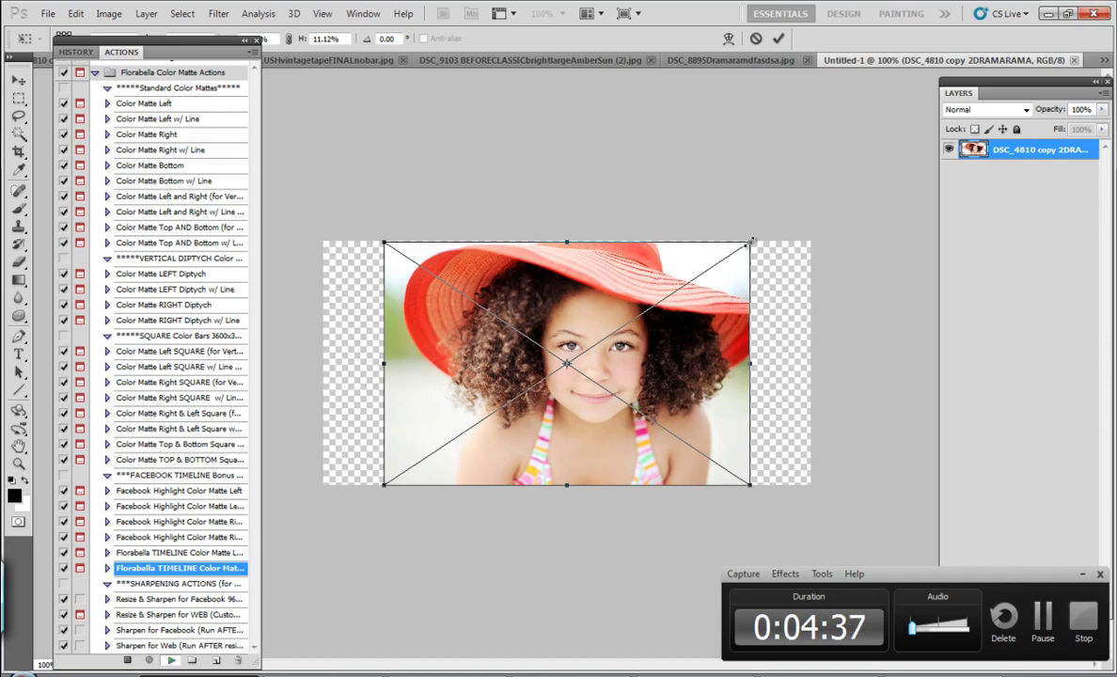
# Scale the red hat photo to about 15% so it fills the timeline canvas width, position it and apply the placement.
pyautogui.moveTo(751, 241); pyautogui.dragTo(902, 142)
pyautogui.moveTo(810, 179); pyautogui.dragTo(728, 235)
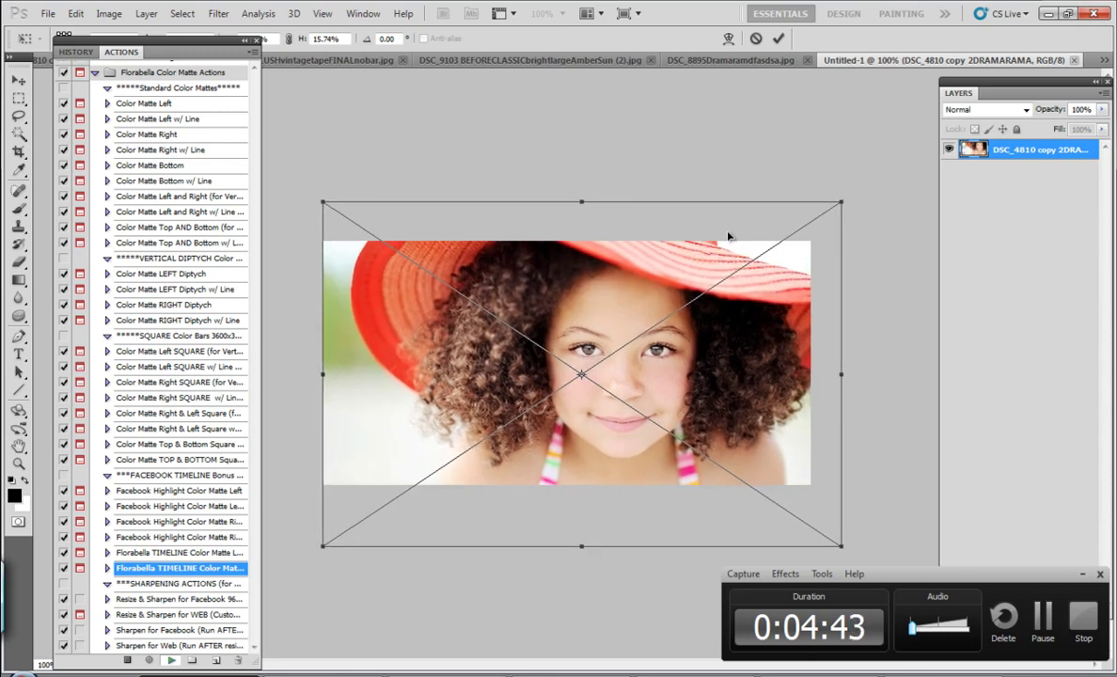
pyautogui.moveTo(840, 545); pyautogui.dragTo(815, 524)
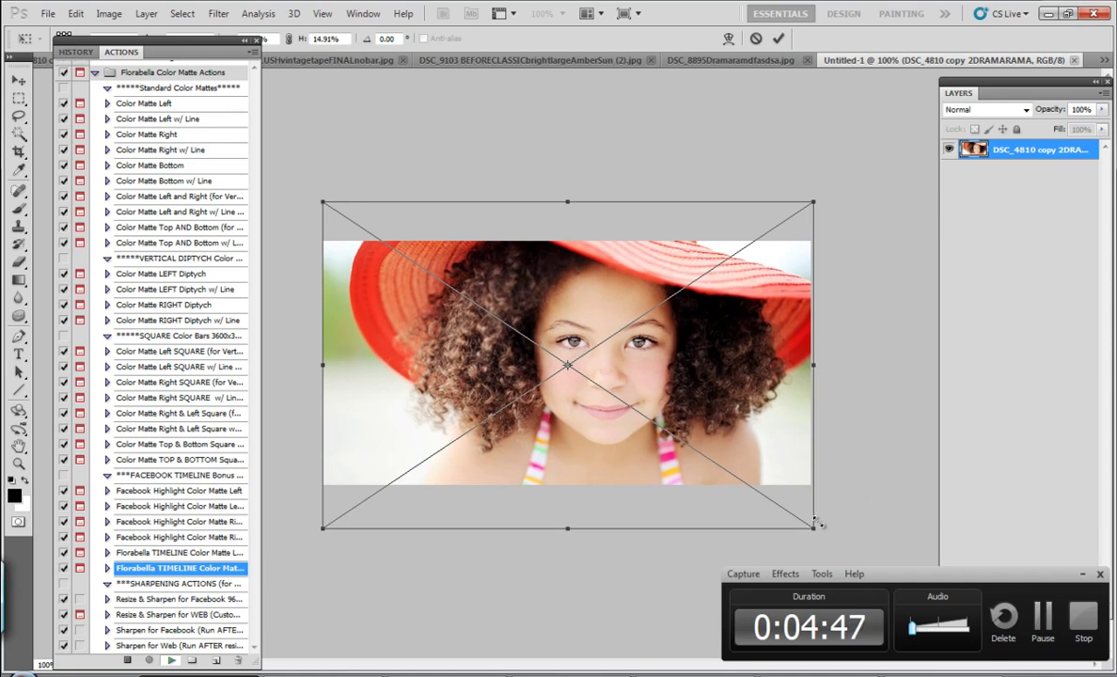
pyautogui.click(779, 38)
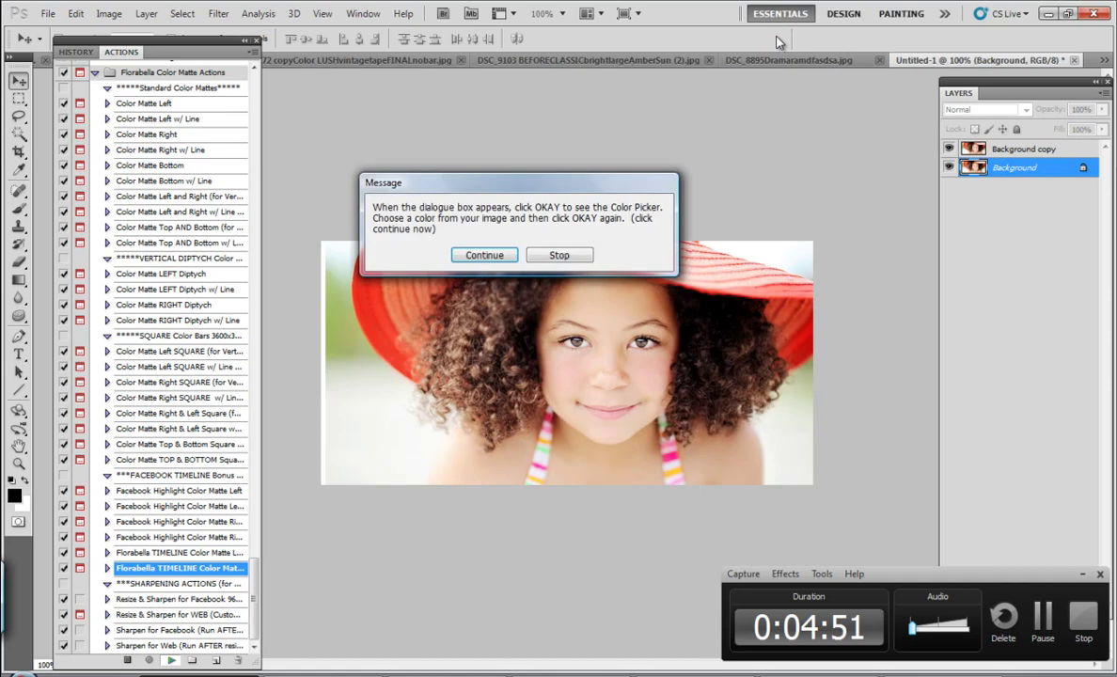
# Continue the timeline matte action and fill the color bar with an orange sampled from the red hat.
pyautogui.click(485, 257)
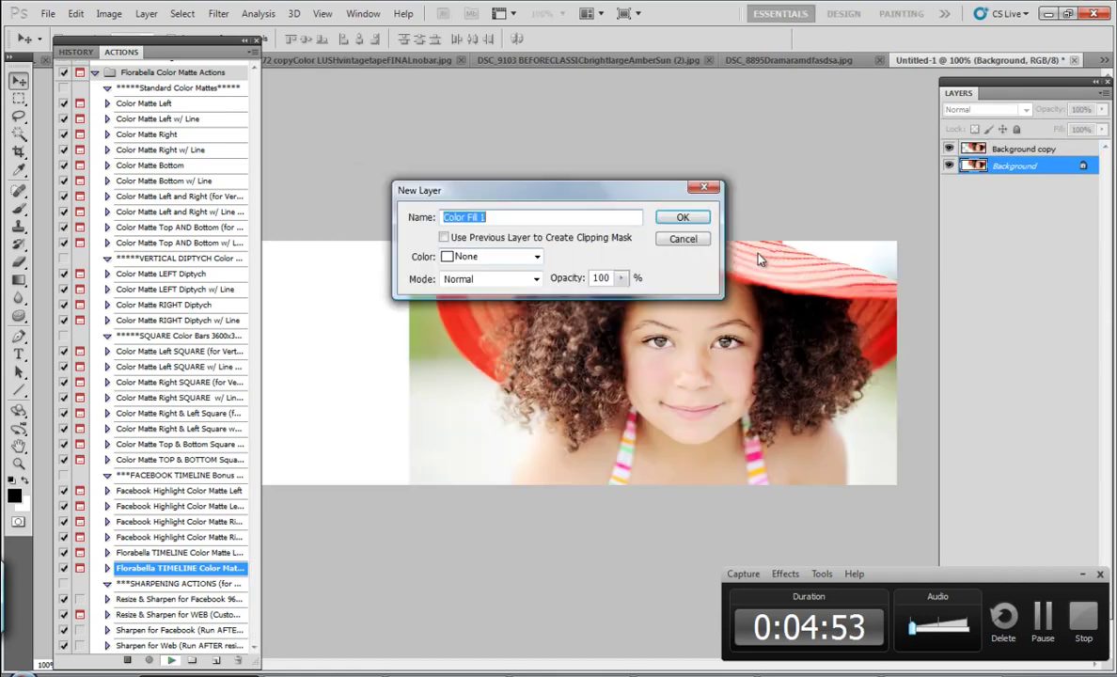
pyautogui.click(685, 218)
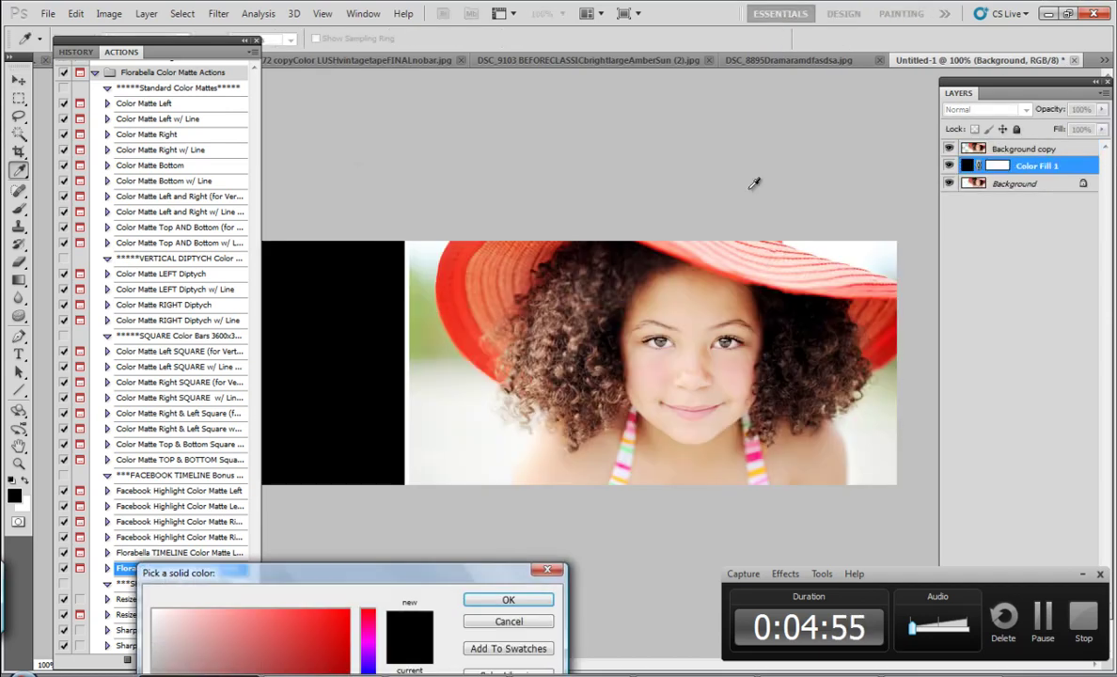
pyautogui.click(461, 298)
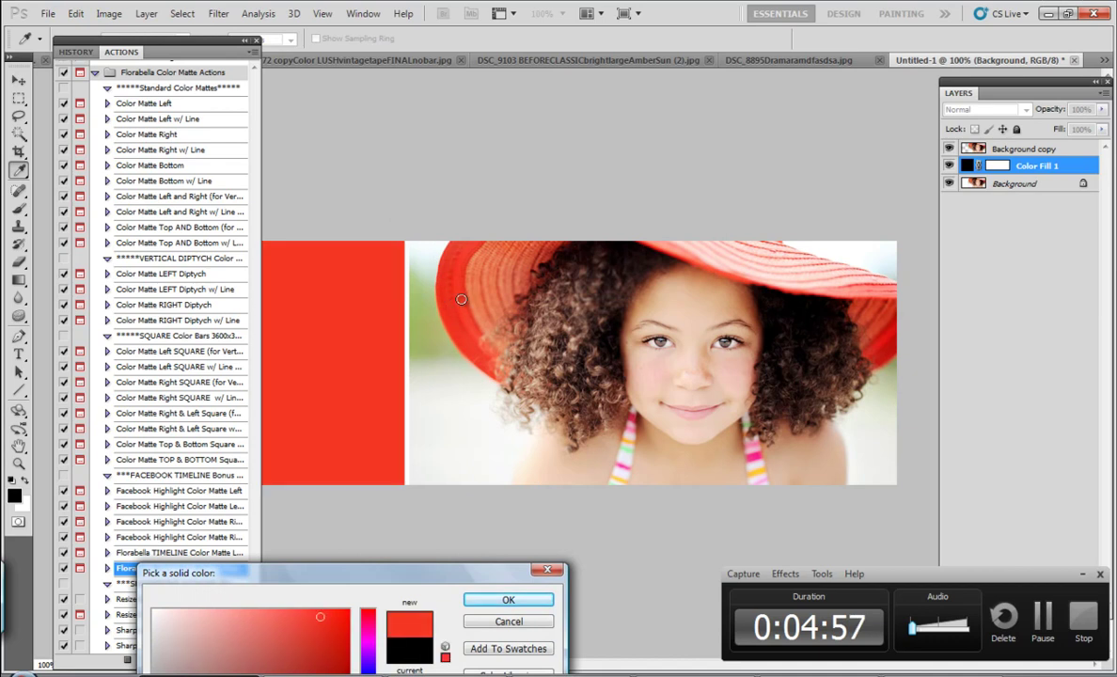
pyautogui.click(705, 248)
pyautogui.click(699, 259)
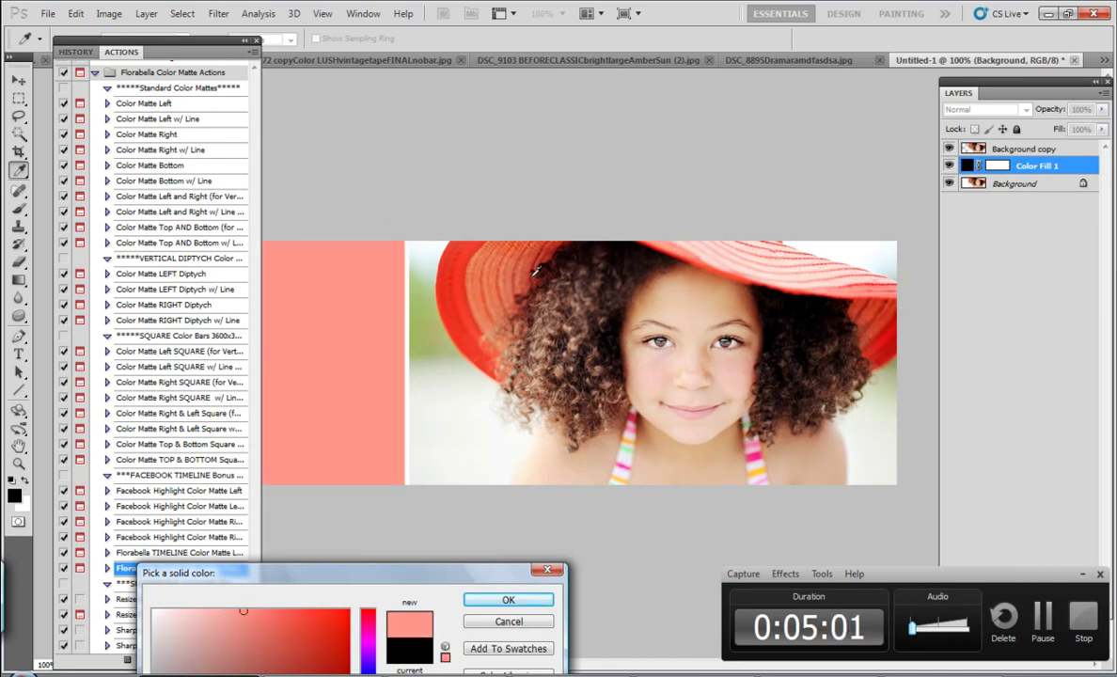
pyautogui.click(485, 288)
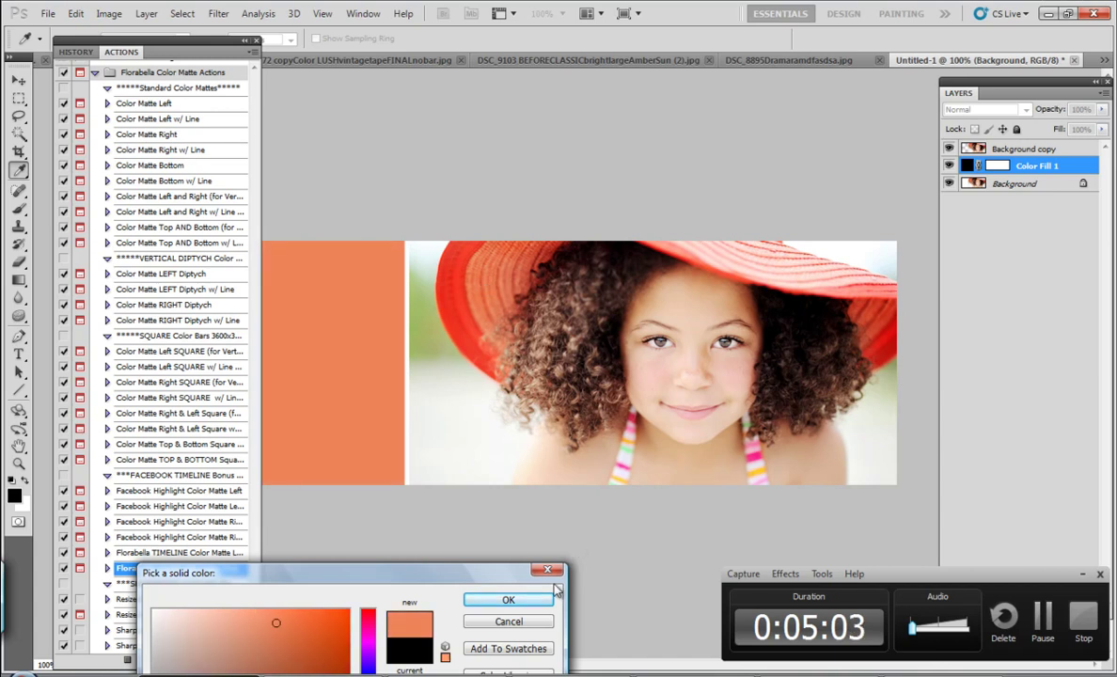
pyautogui.click(508, 600)
# Run the Sharpen for Facebook action on the finished timeline image and flatten its layers.
pyautogui.moveTo(222, 51); pyautogui.dragTo(173, 16)
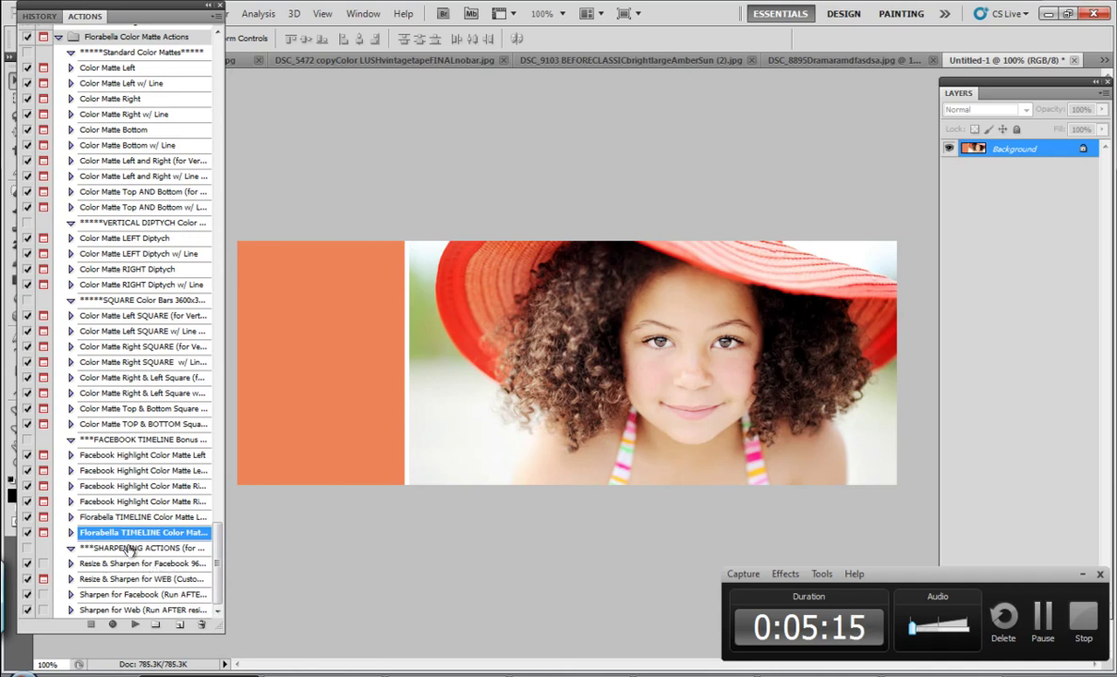
pyautogui.click(146, 595)
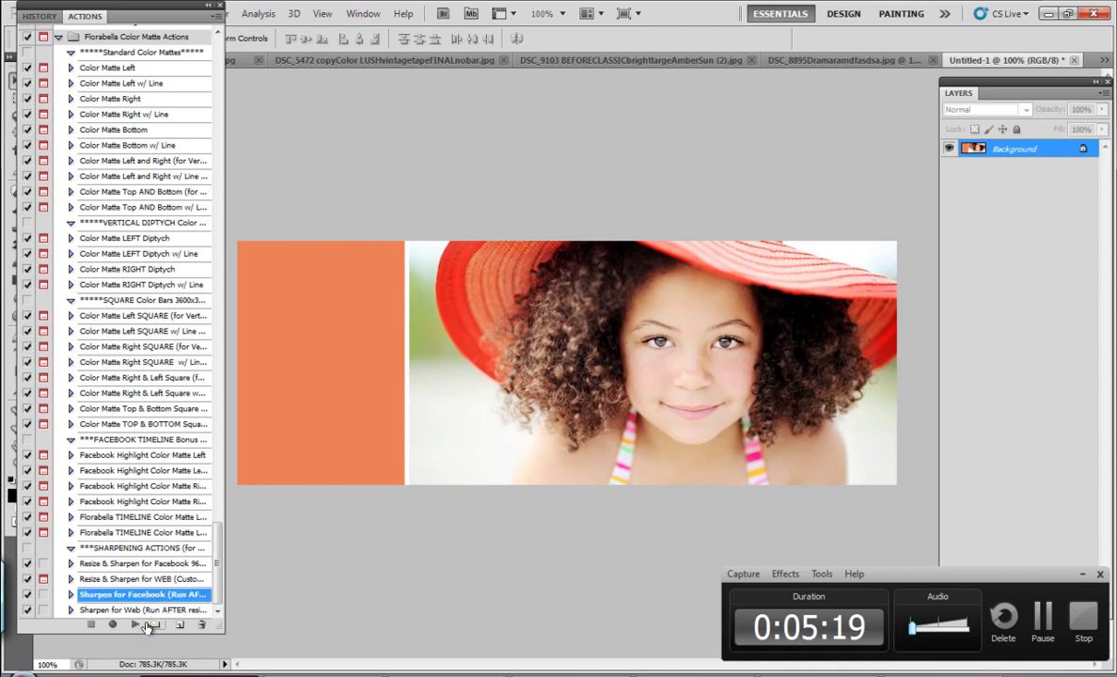
pyautogui.click(134, 624)
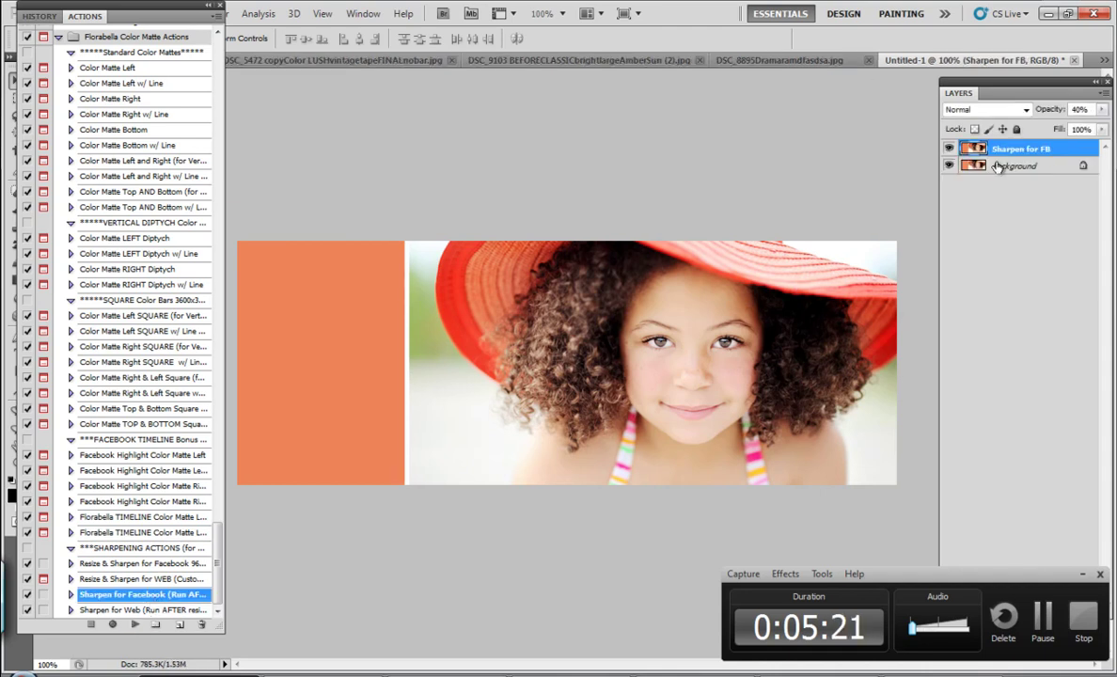
pyautogui.rightClick(1031, 167)
pyautogui.click(1002, 293)
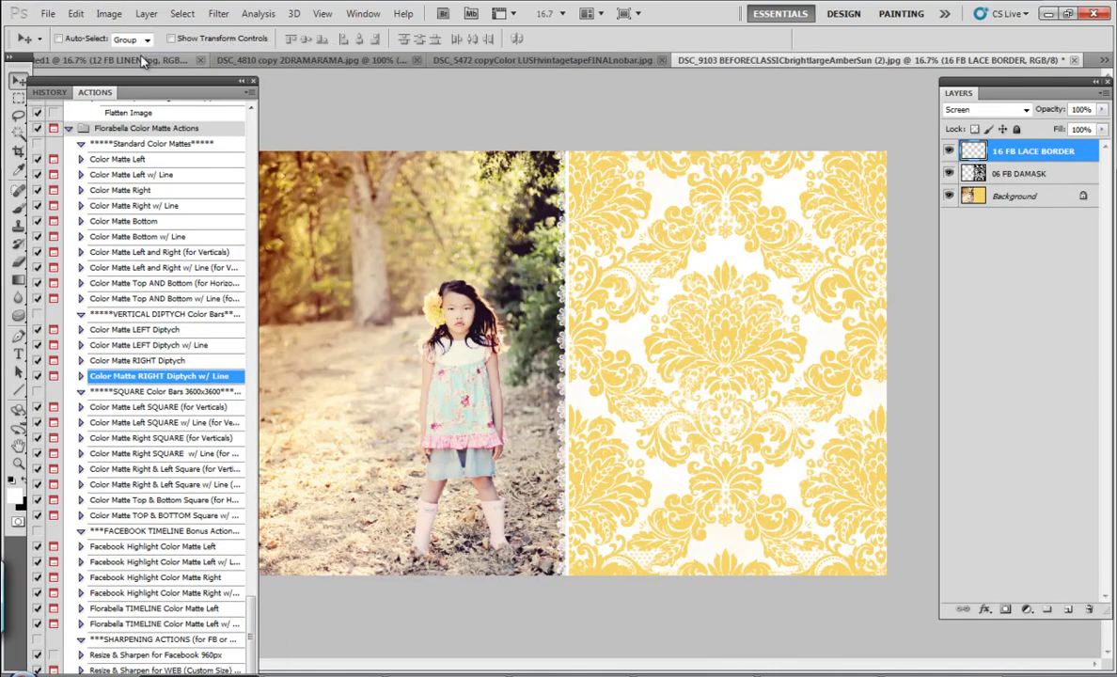
# Switch to the Untitled1 texture document and preview the 02 chevron, diagonal, vertical and horizontal stripes, and 07 damask layers individually.
pyautogui.click(152, 61)
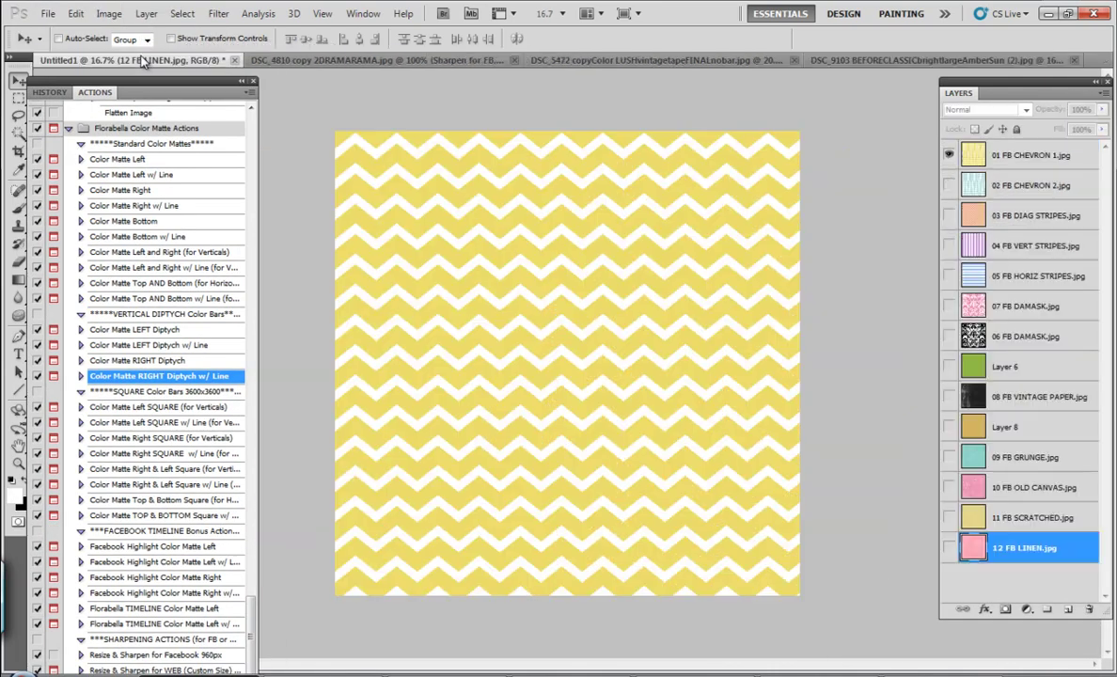
pyautogui.moveTo(176, 86); pyautogui.dragTo(210, 100)
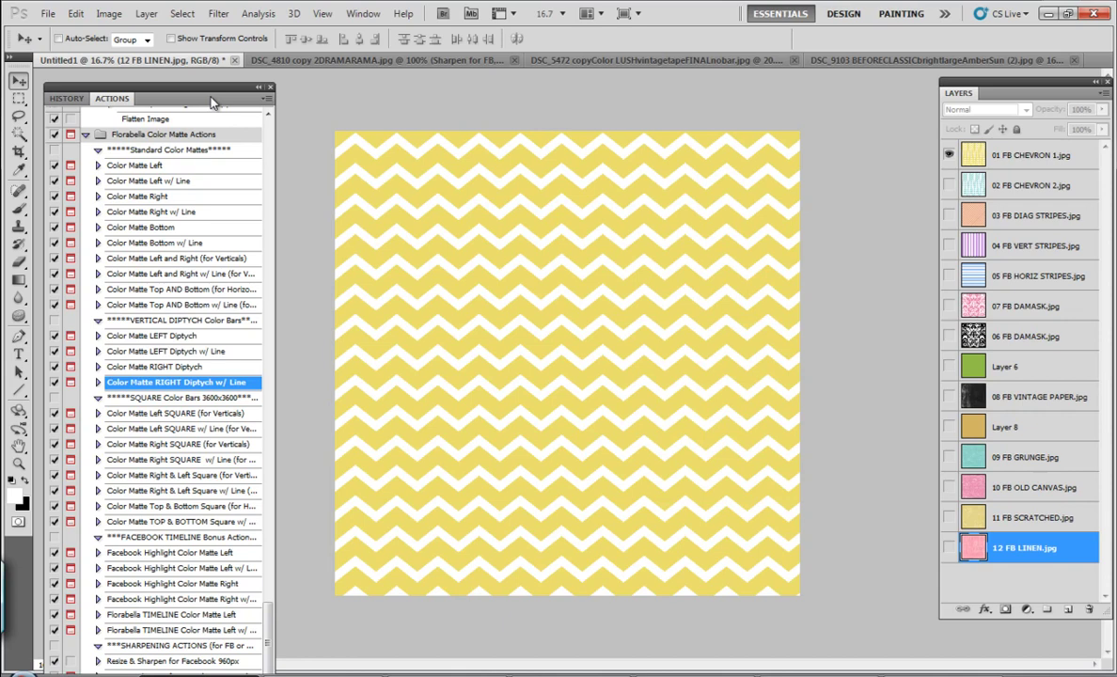
pyautogui.moveTo(211, 102); pyautogui.dragTo(219, 87)
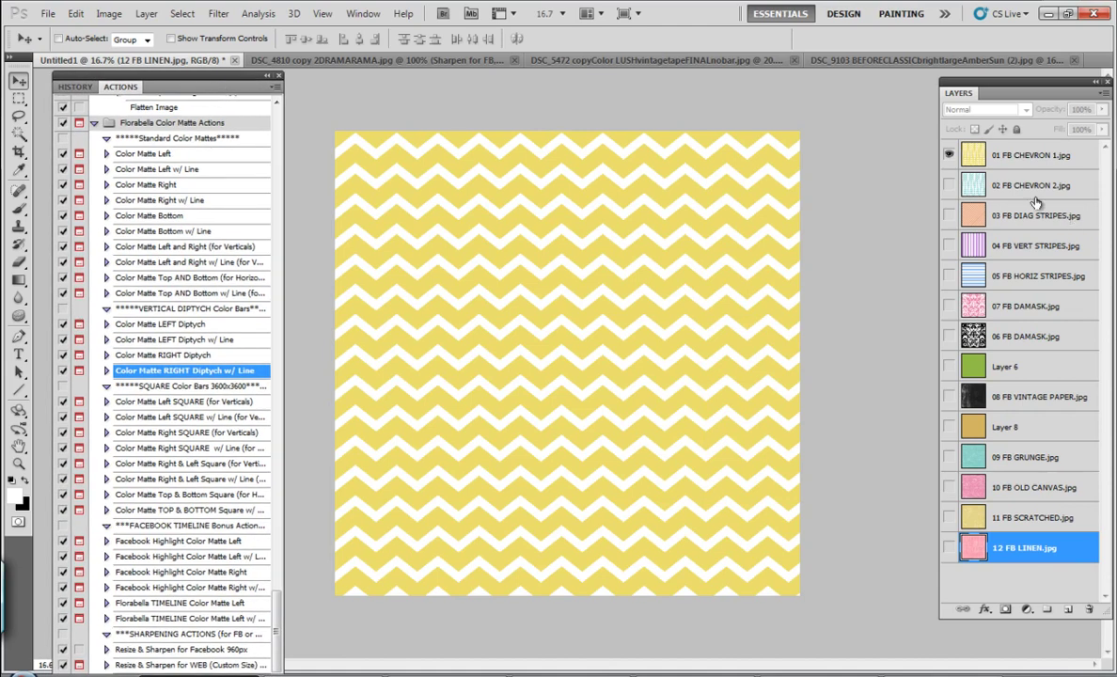
pyautogui.click(949, 156)
pyautogui.click(949, 185)
pyautogui.click(948, 186)
pyautogui.click(949, 215)
pyautogui.click(948, 216)
pyautogui.click(948, 245)
pyautogui.click(949, 245)
pyautogui.click(949, 276)
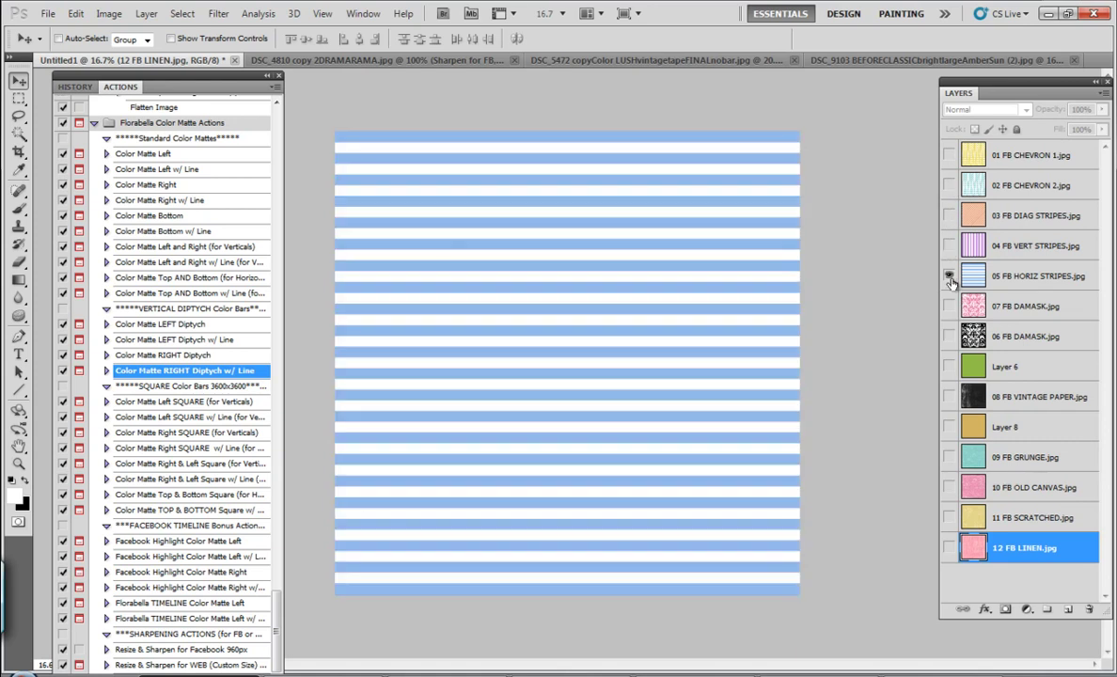
pyautogui.click(949, 276)
pyautogui.click(949, 307)
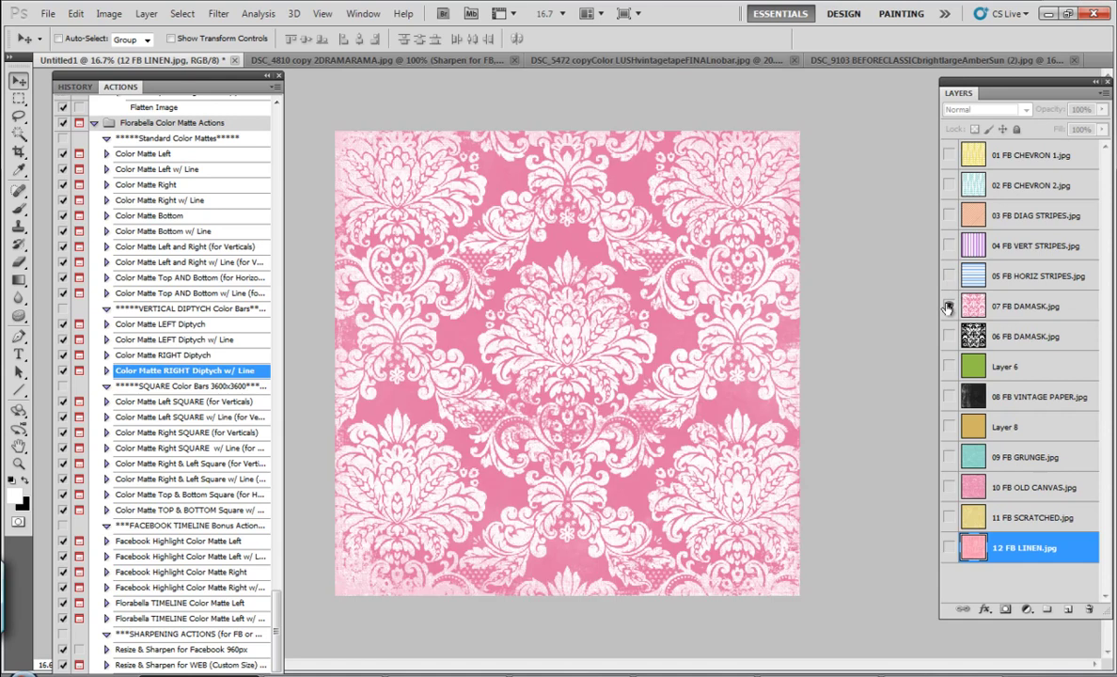
pyautogui.click(948, 307)
# Show the 06 FB DAMASK layer over the green Layer 6 and set the damask's blend mode to Normal.
pyautogui.click(948, 336)
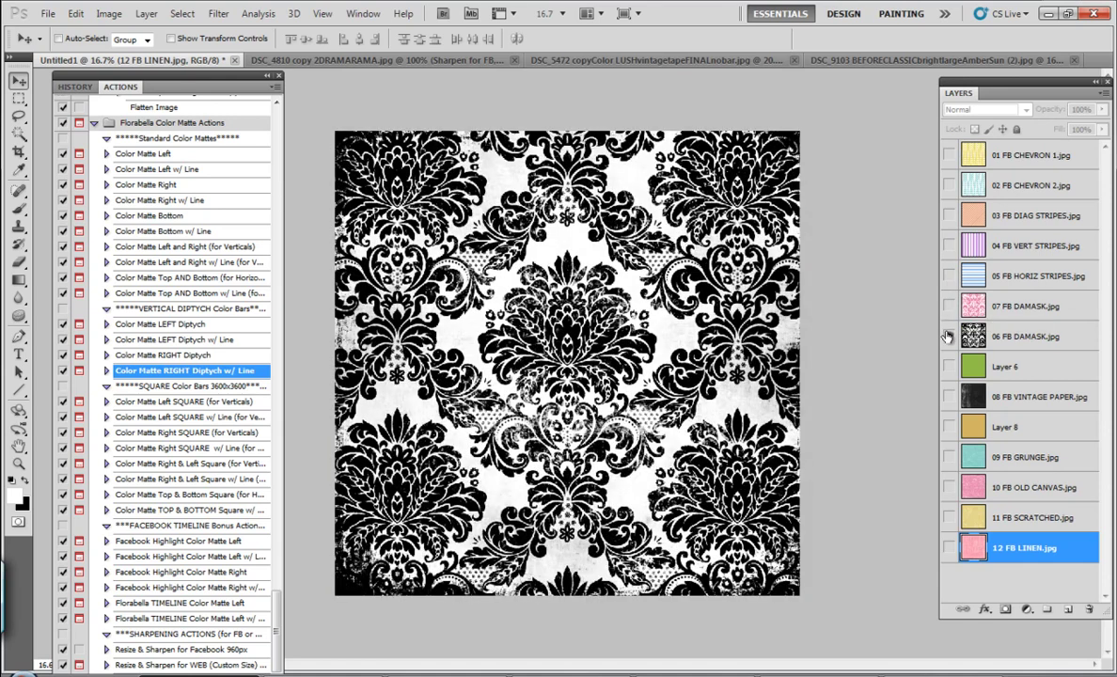
pyautogui.click(948, 366)
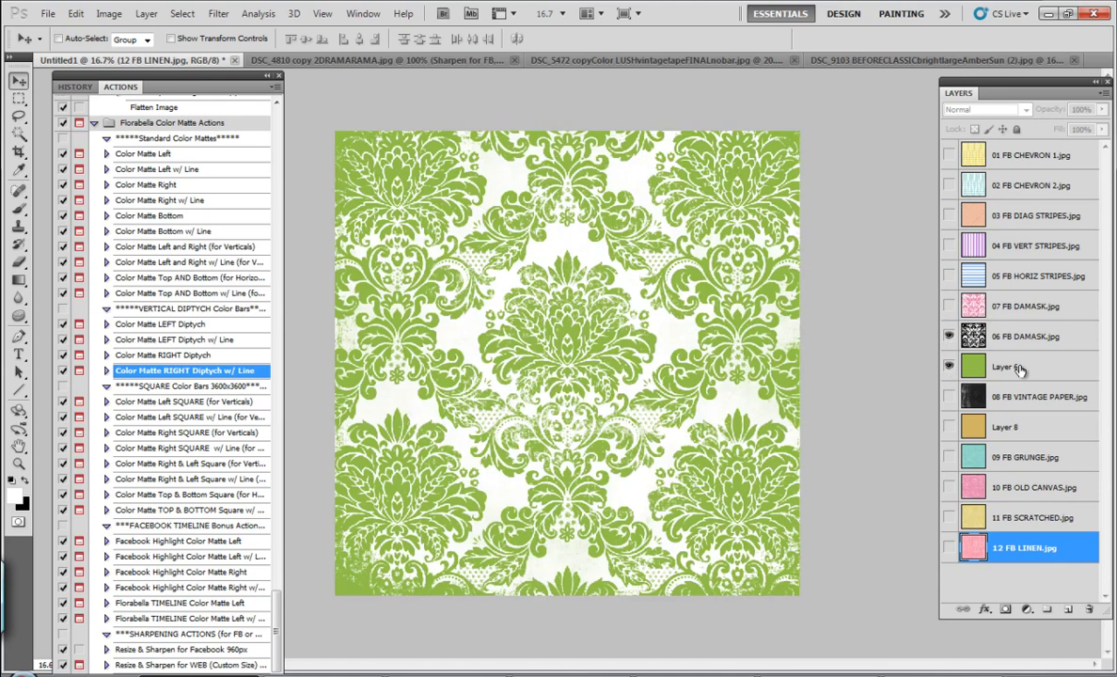
pyautogui.click(977, 335)
pyautogui.click(1019, 110)
pyautogui.click(1018, 124)
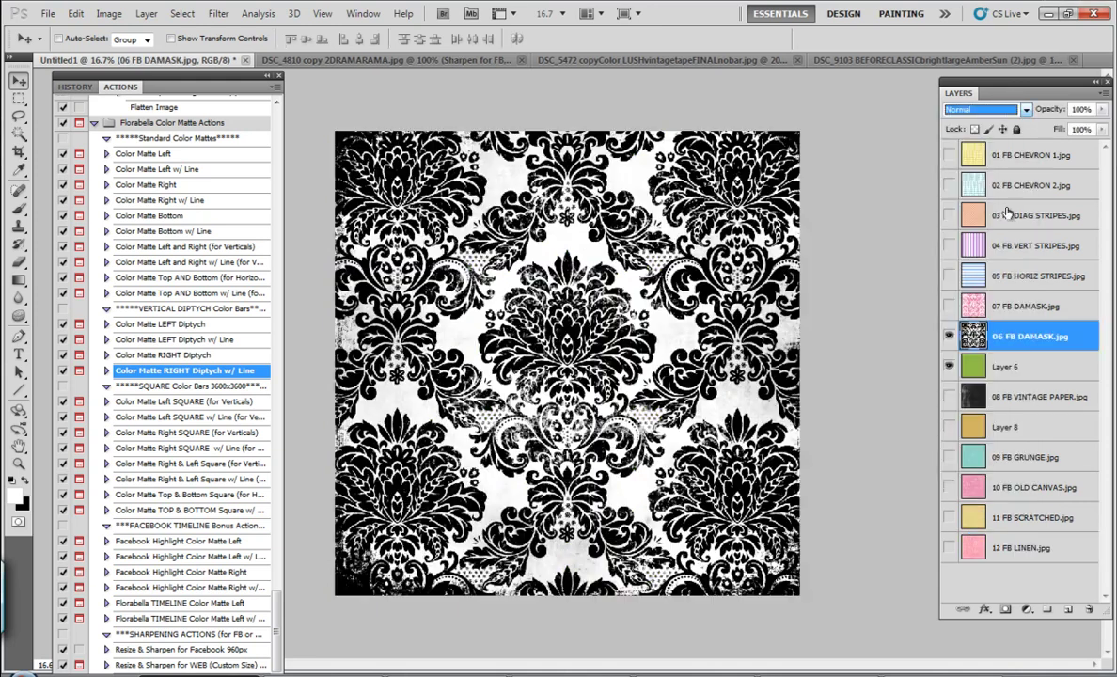
# Hide and reshow the 06 FB DAMASK layer to reveal the green beneath, and set its blend mode to Screen.
pyautogui.click(948, 337)
pyautogui.click(1011, 367)
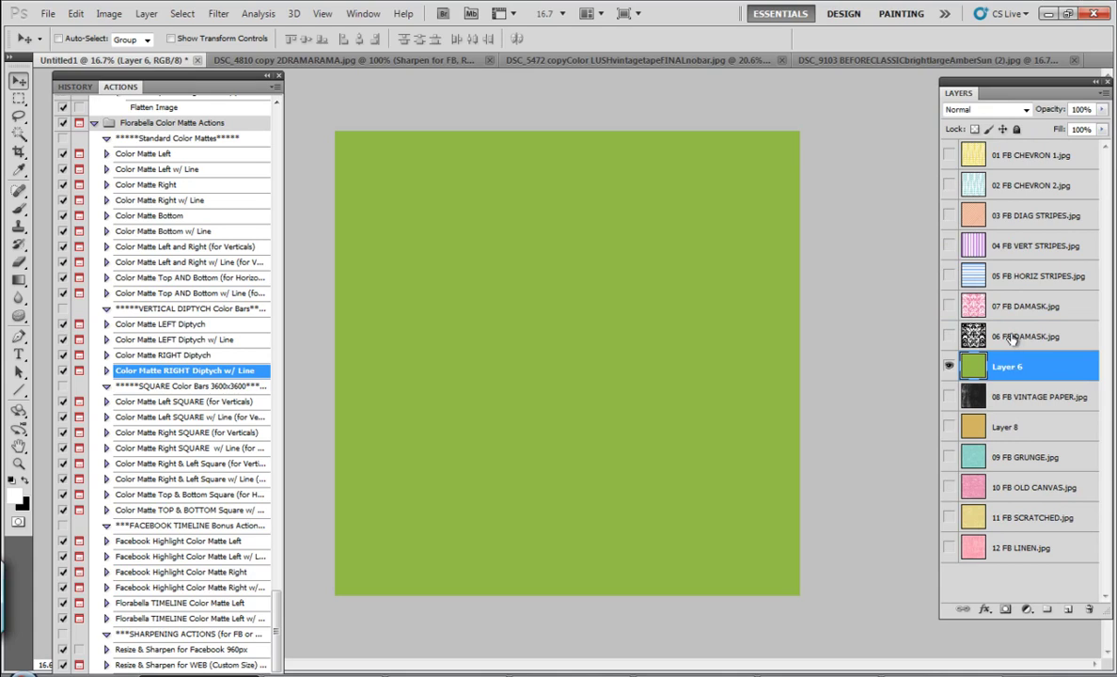
pyautogui.click(949, 336)
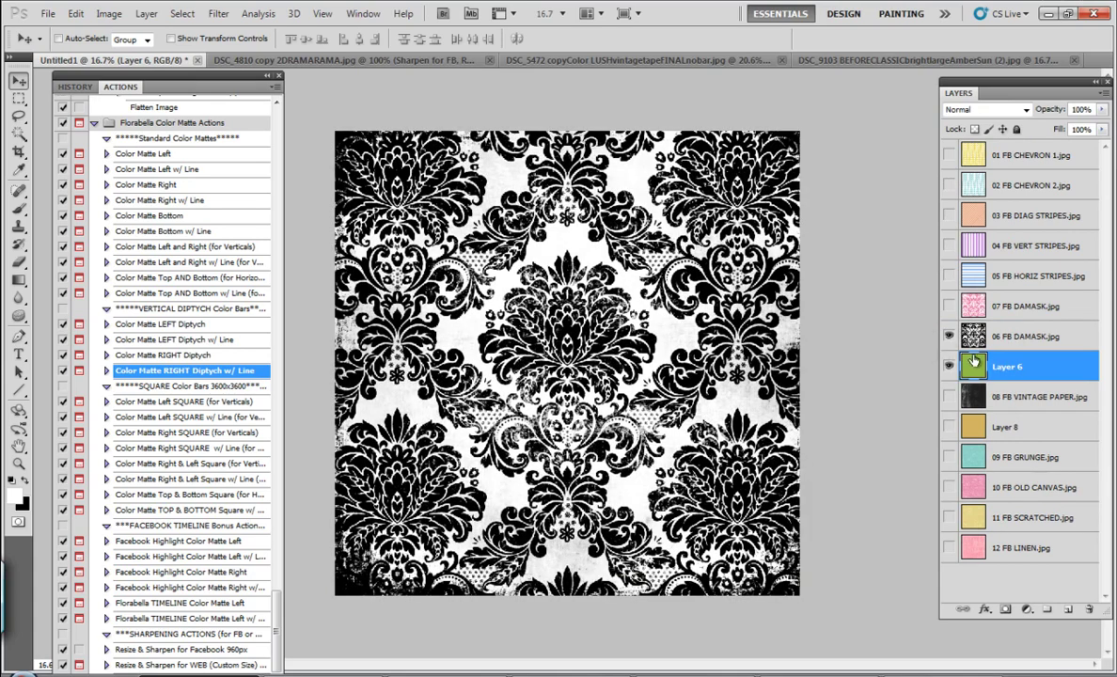
pyautogui.click(1026, 339)
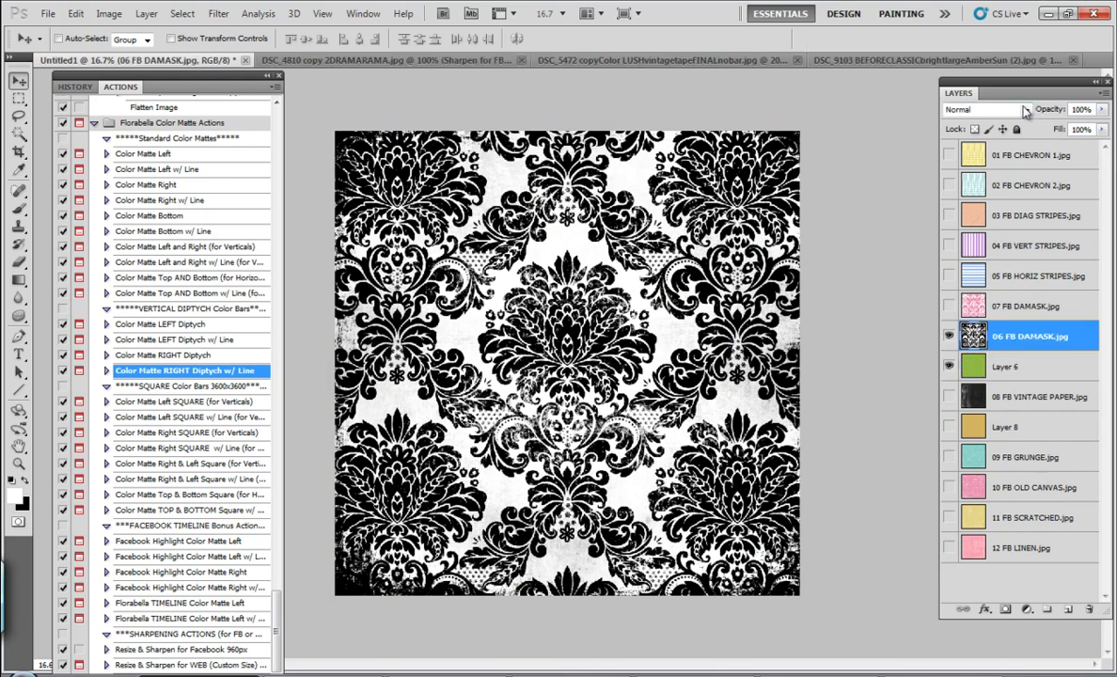
pyautogui.click(977, 109)
pyautogui.click(957, 247)
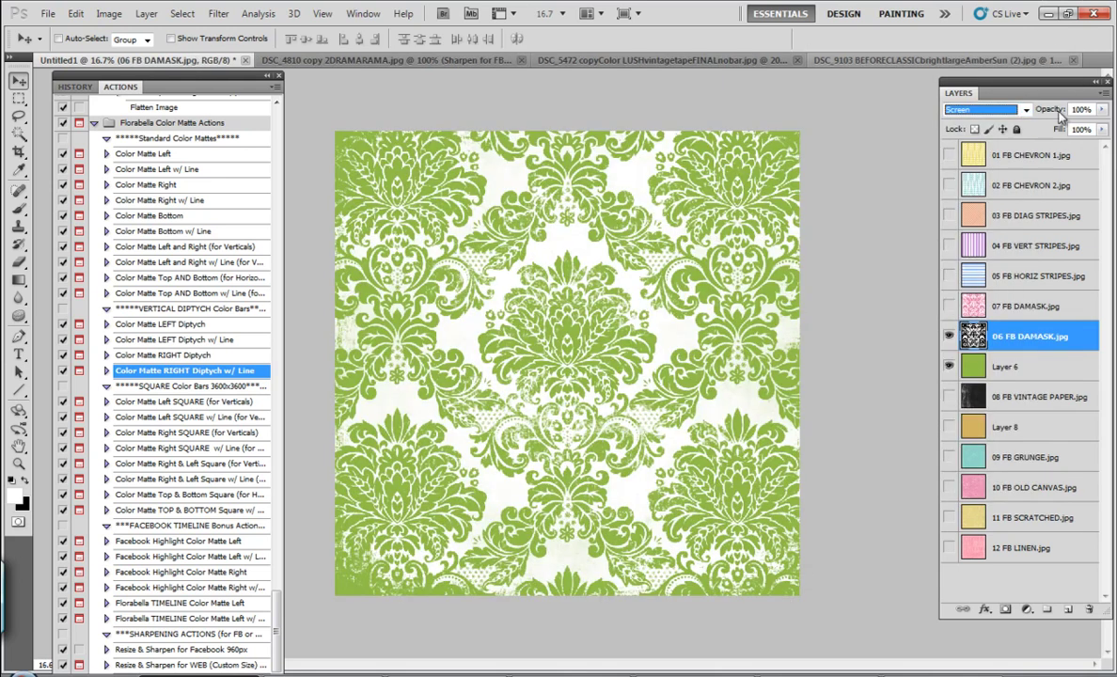
# Try the Soft Light blend mode on the 06 FB DAMASK layer and return it to Screen.
pyautogui.click(1026, 110)
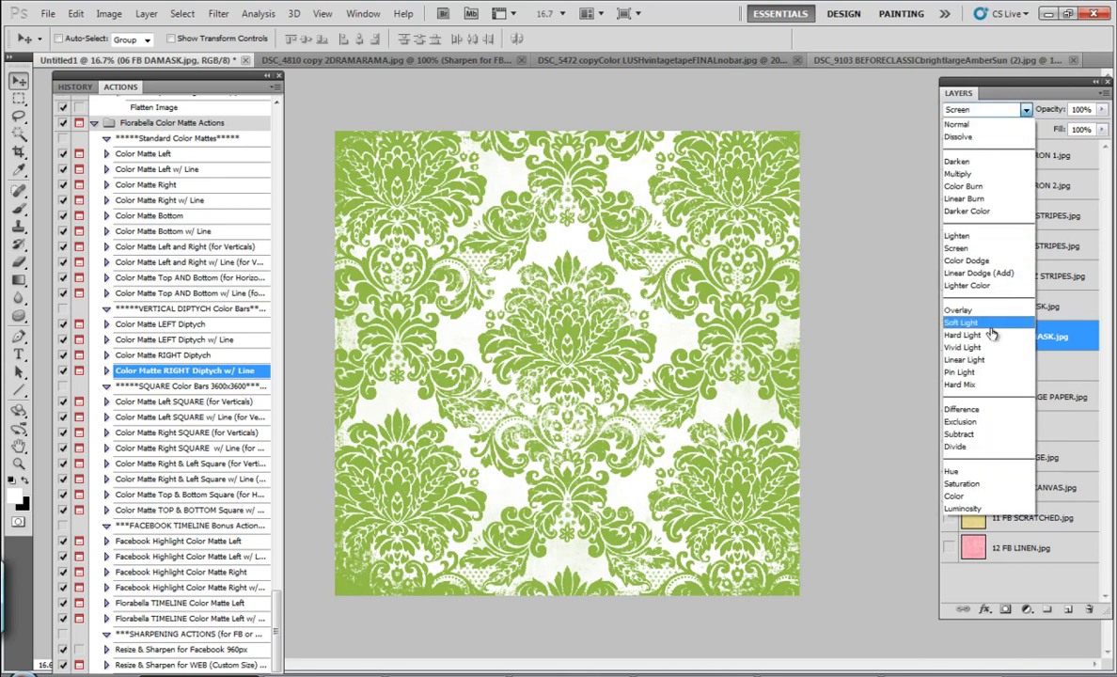
pyautogui.click(987, 325)
pyautogui.click(950, 111)
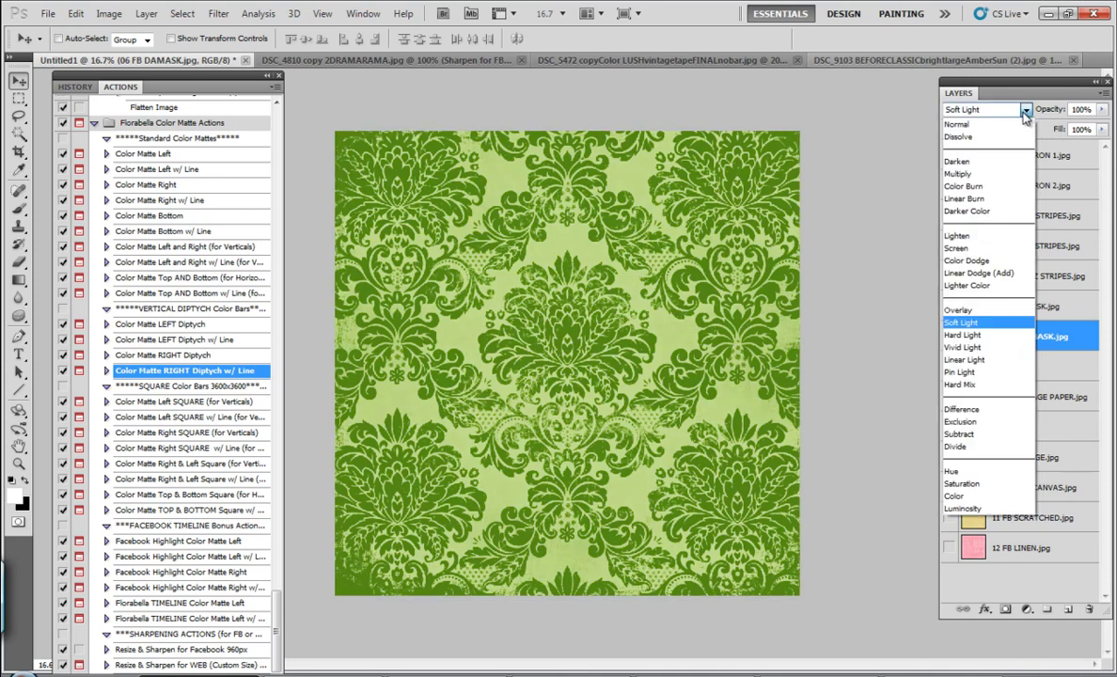
pyautogui.click(1000, 250)
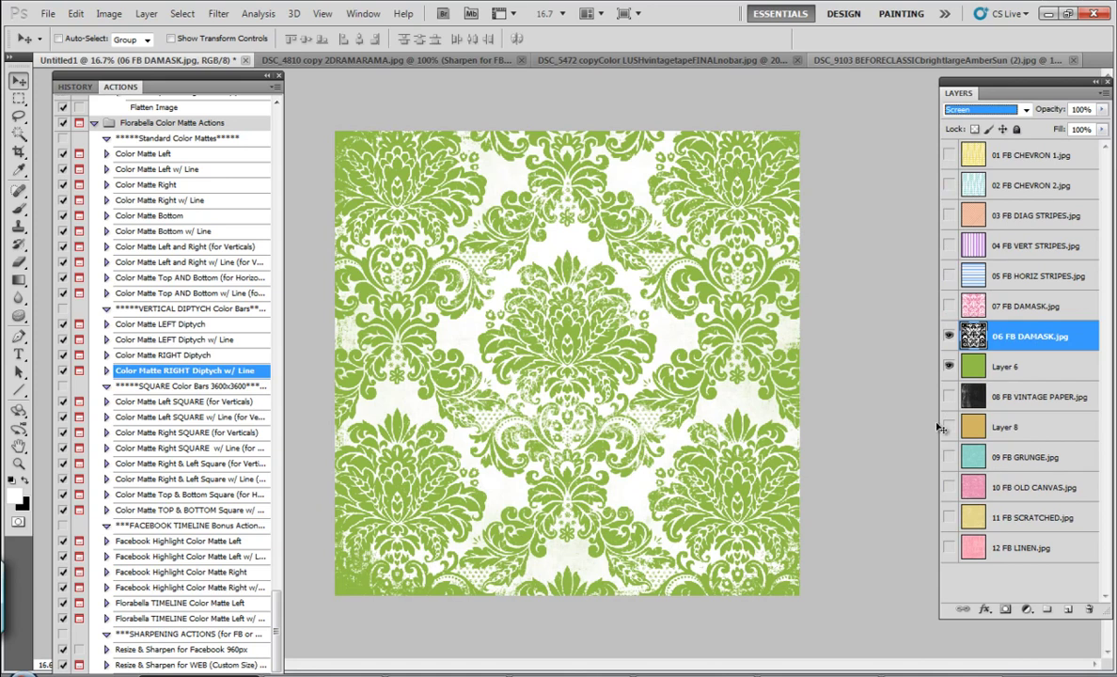
# Hide the damask and green layers and show 08 FB VINTAGE PAPER over the tan Layer 8.
pyautogui.click(948, 335)
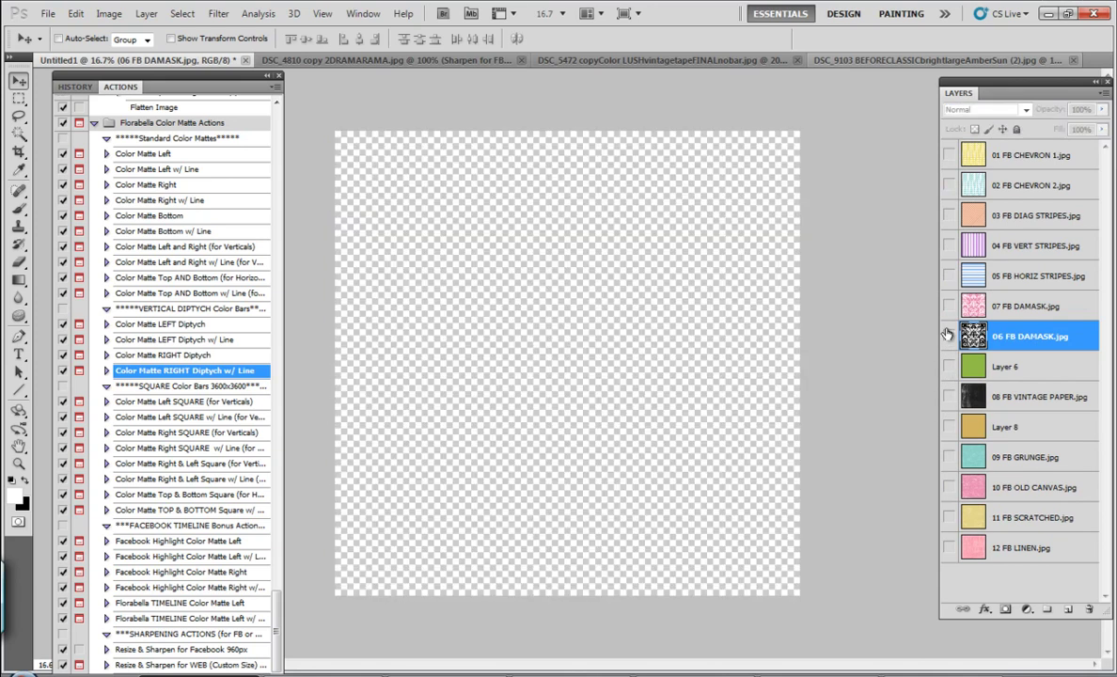
pyautogui.click(1004, 427)
pyautogui.click(950, 427)
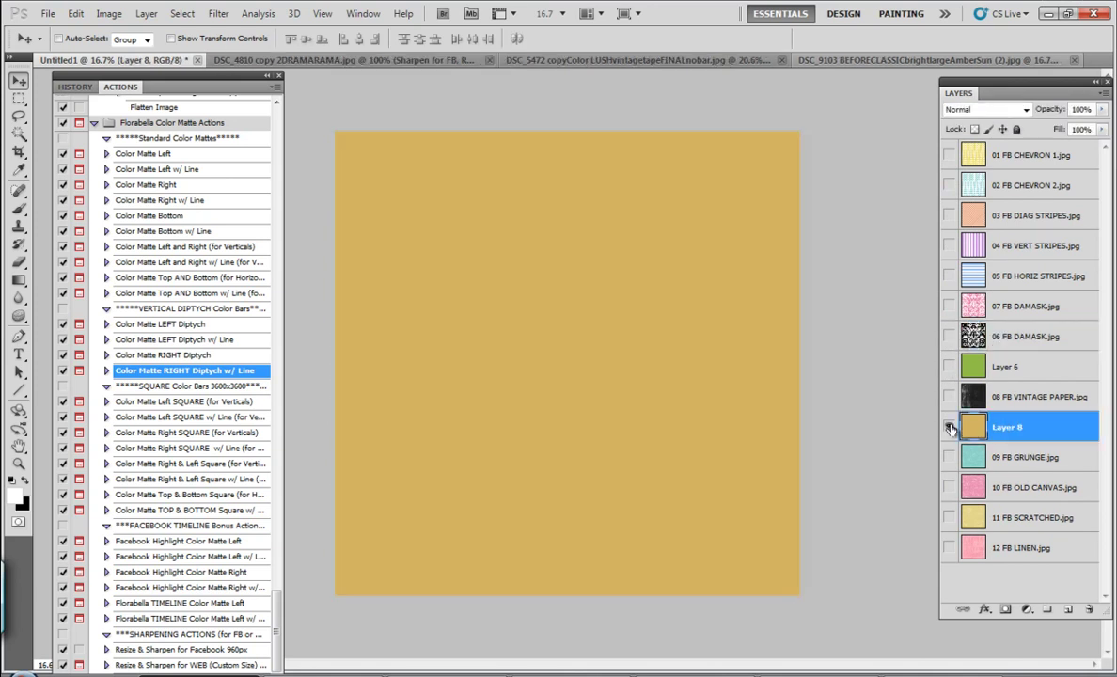
pyautogui.click(950, 397)
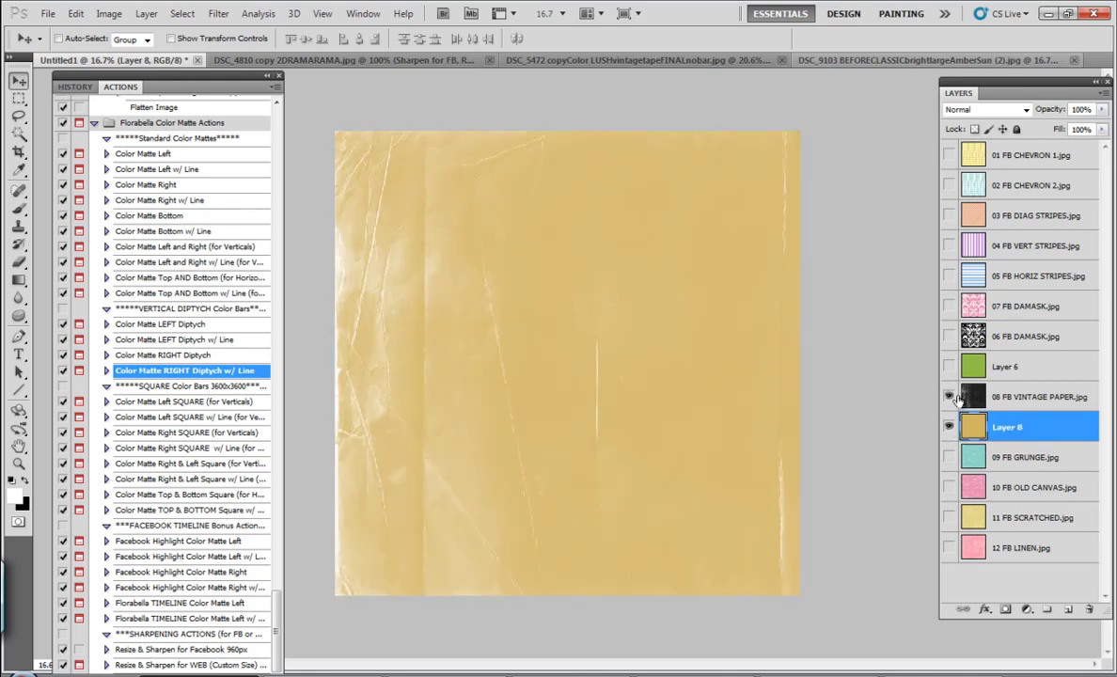
pyautogui.click(996, 396)
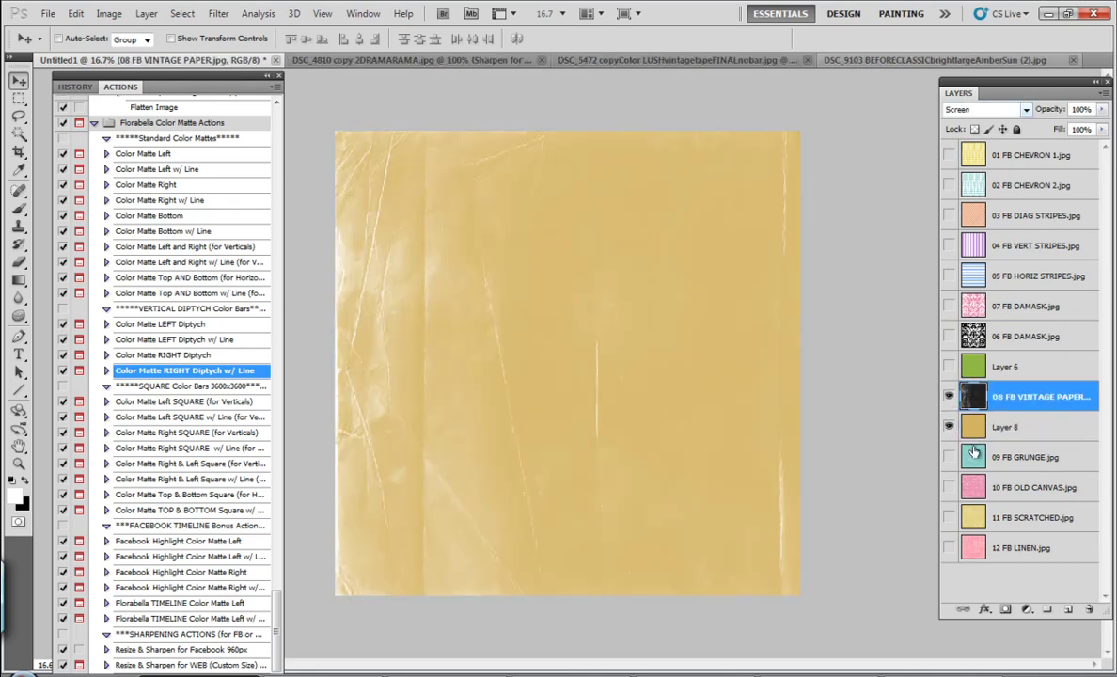
pyautogui.click(949, 397)
pyautogui.click(949, 397)
# Preview the 08 FB VINTAGE PAPER layer in Normal blend mode and set it back to Screen.
pyautogui.click(1024, 110)
pyautogui.click(1019, 118)
pyautogui.click(1025, 110)
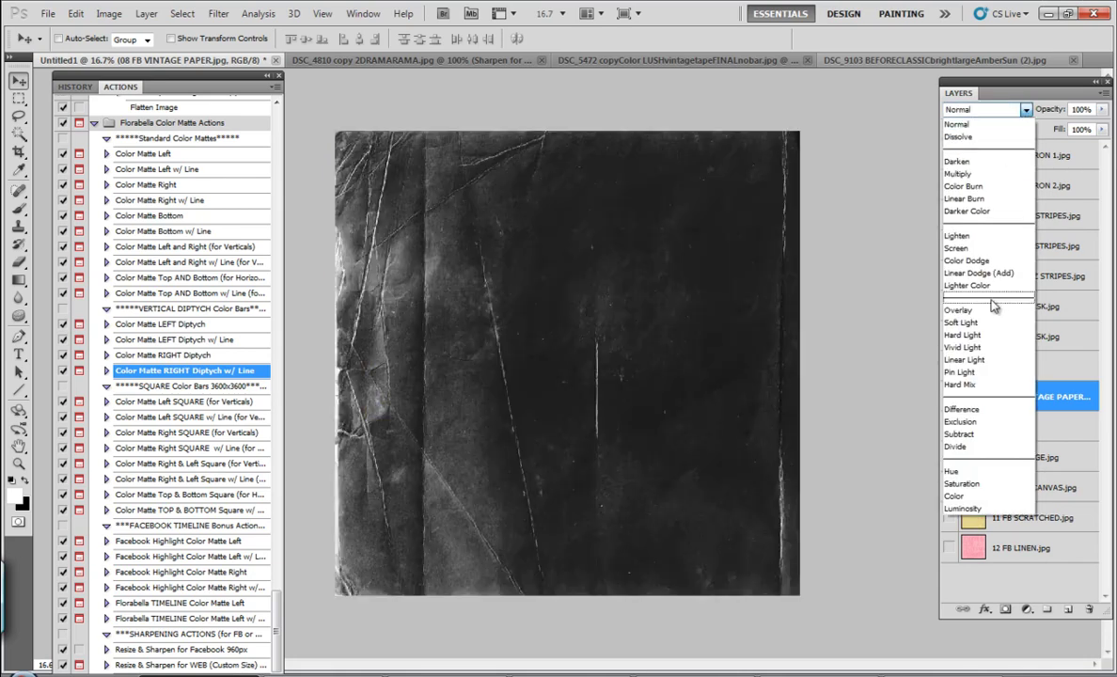
pyautogui.click(917, 248)
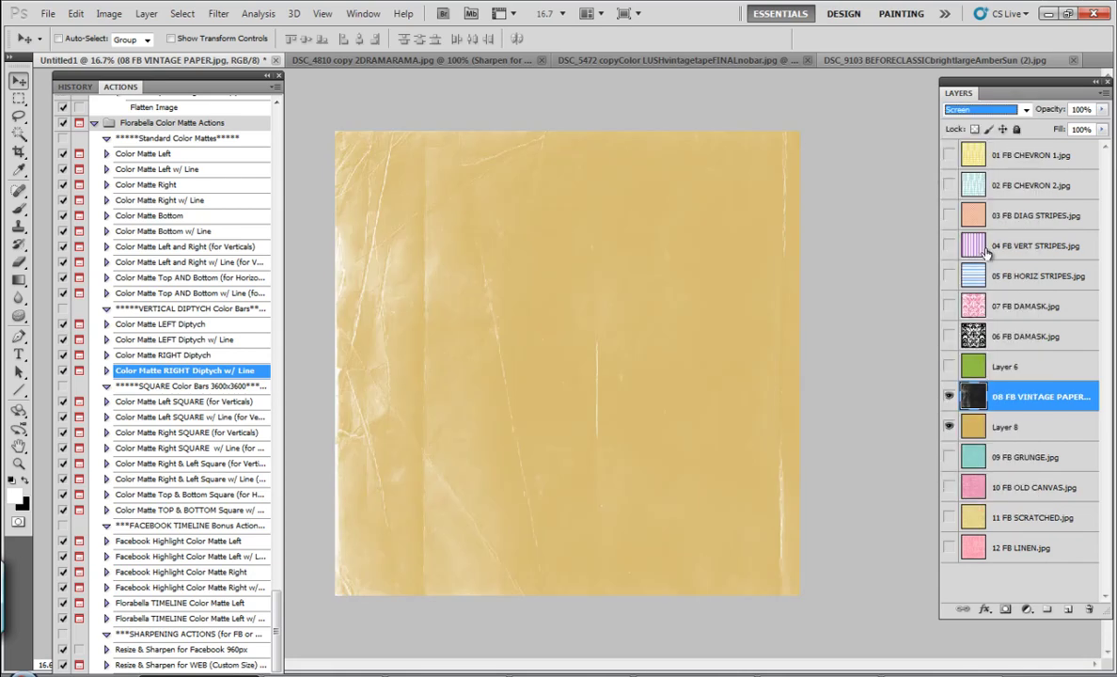
# Hide the vintage paper and tan layers and preview the grunge, old canvas, scratched and linen textures one at a time.
pyautogui.moveTo(950, 426); pyautogui.dragTo(950, 399)
pyautogui.click(949, 458)
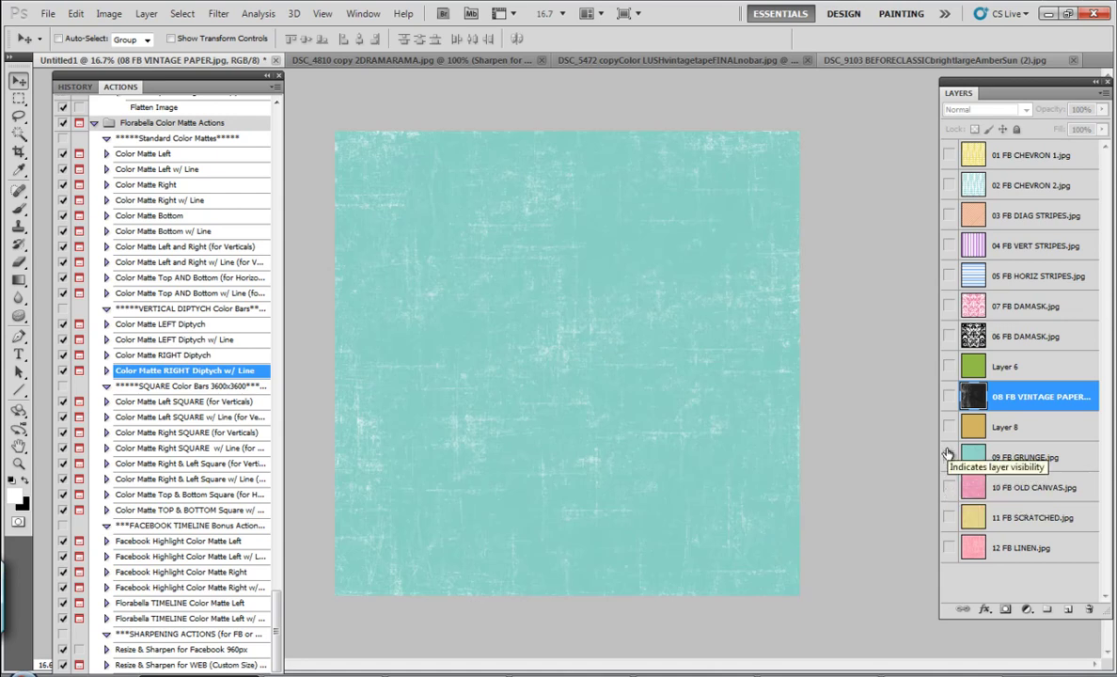
pyautogui.click(949, 456)
pyautogui.click(948, 488)
pyautogui.click(949, 488)
pyautogui.click(949, 518)
pyautogui.click(949, 518)
pyautogui.click(948, 548)
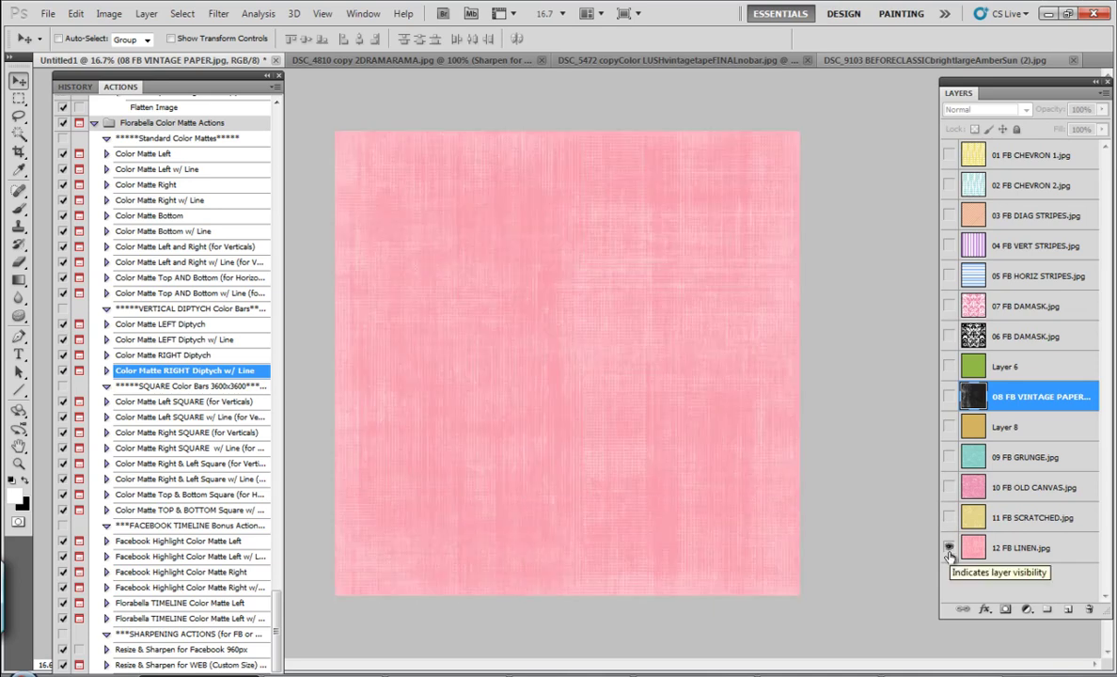
# Show 08 FB VINTAGE PAPER over the linen, isolate it, and move it directly above 03 FB DIAG STRIPES.
pyautogui.click(949, 397)
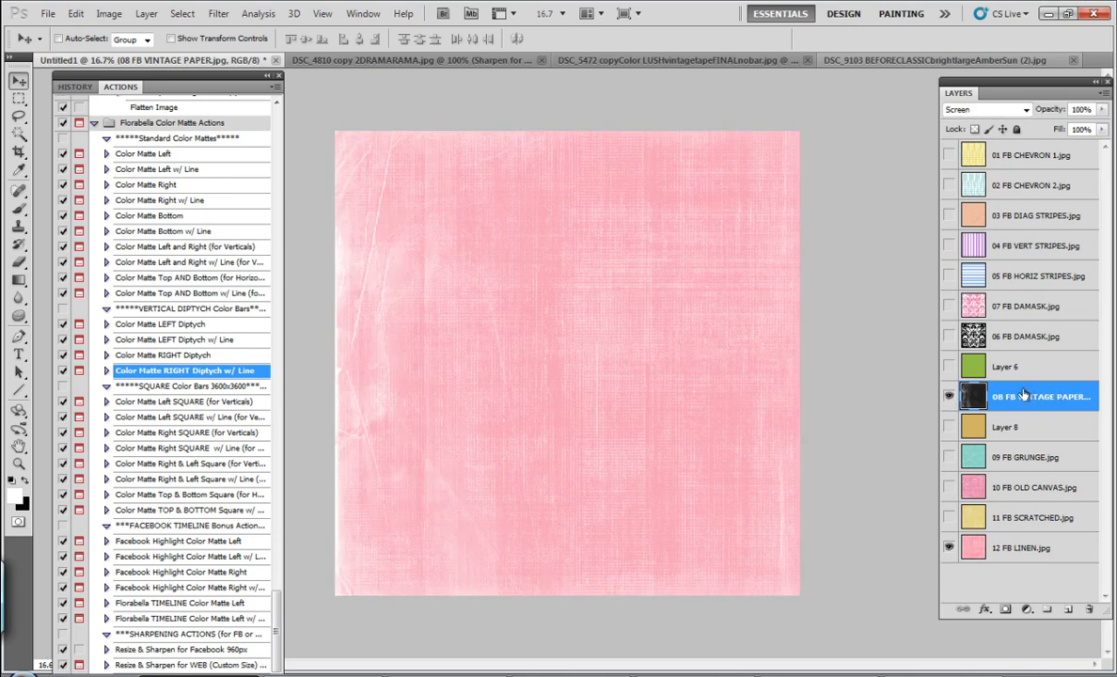
pyautogui.keyDown('alt'); pyautogui.click(949, 396); pyautogui.keyUp('alt')
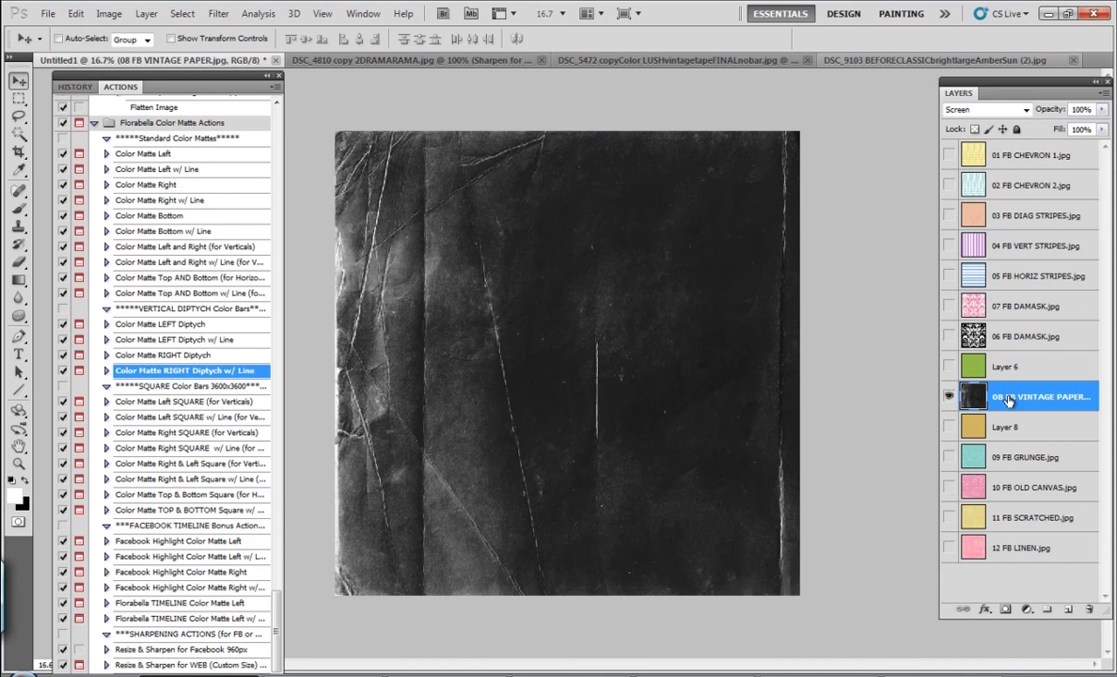
pyautogui.moveTo(1008, 399); pyautogui.dragTo(1032, 225)
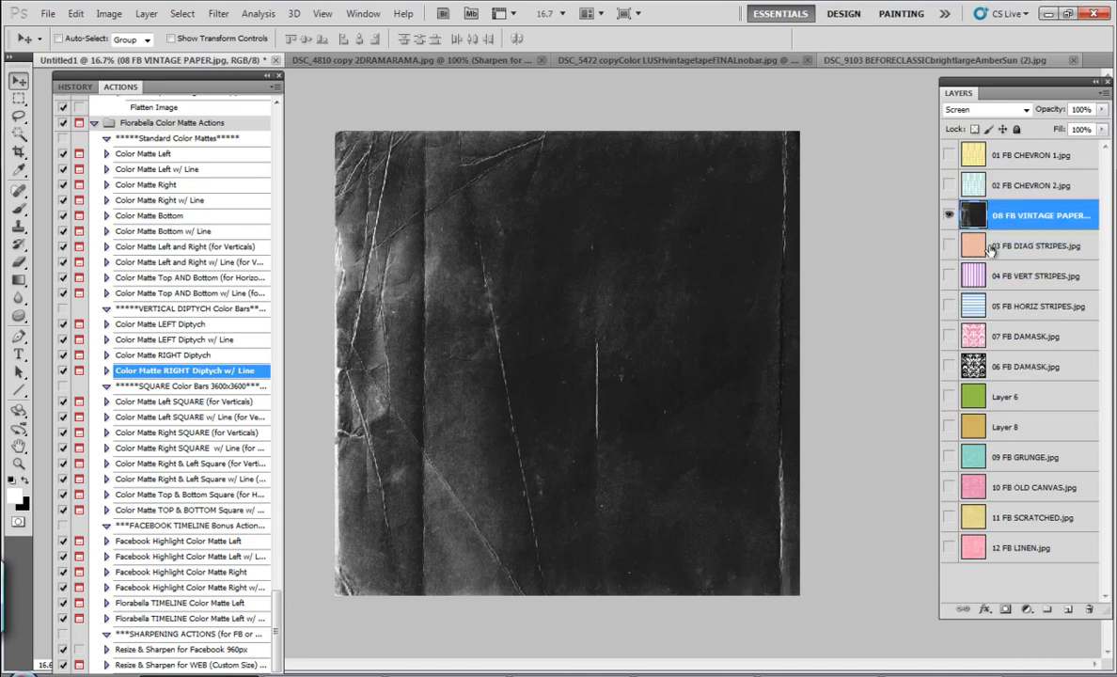
# Isolate the 03 FB DIAG STRIPES layer and overlay 08 FB VINTAGE PAPER, toggling the paper's visibility to compare.
pyautogui.keyDown('alt'); pyautogui.click(949, 246); pyautogui.keyUp('alt')
pyautogui.click(1039, 246)
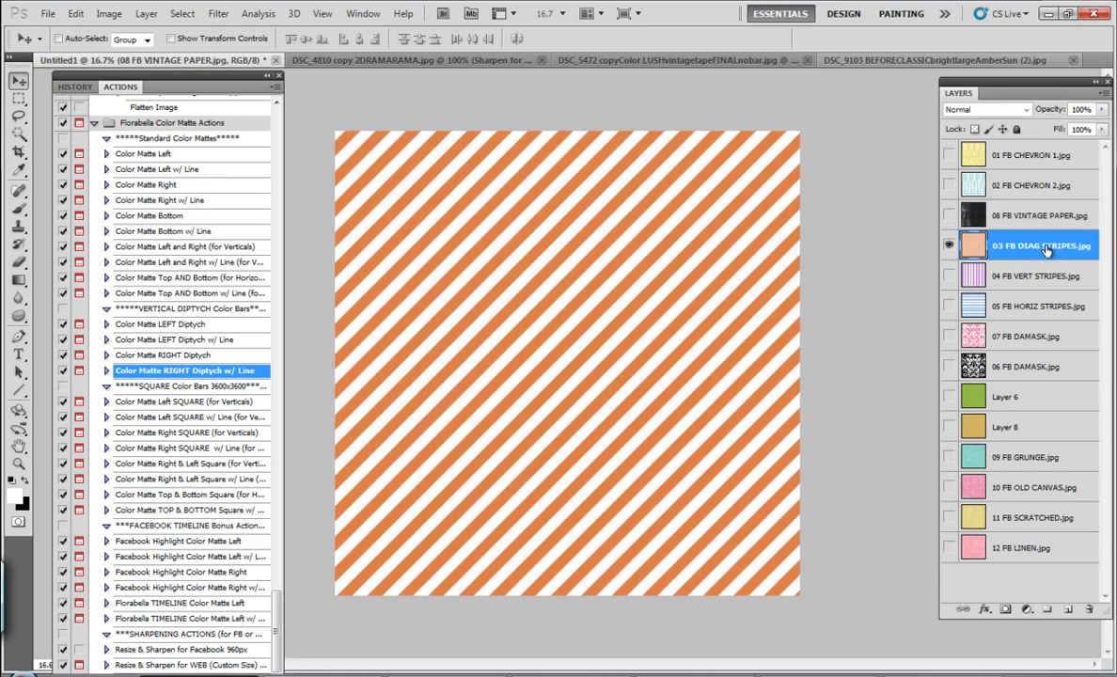
pyautogui.click(949, 215)
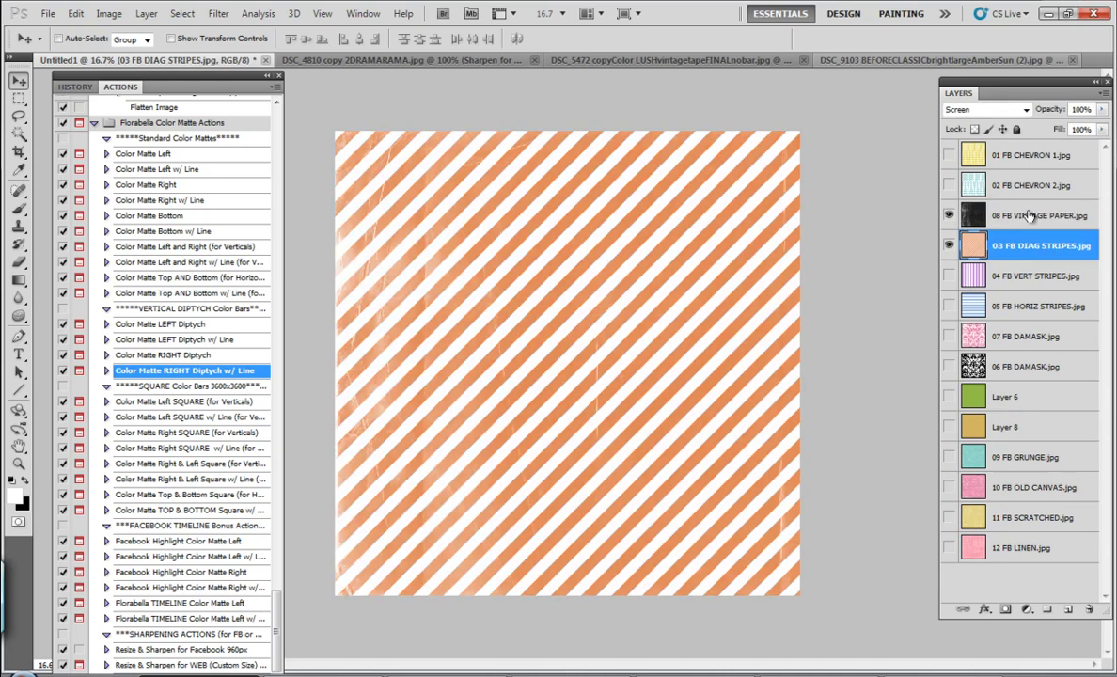
pyautogui.click(1029, 216)
pyautogui.click(949, 215)
pyautogui.click(948, 216)
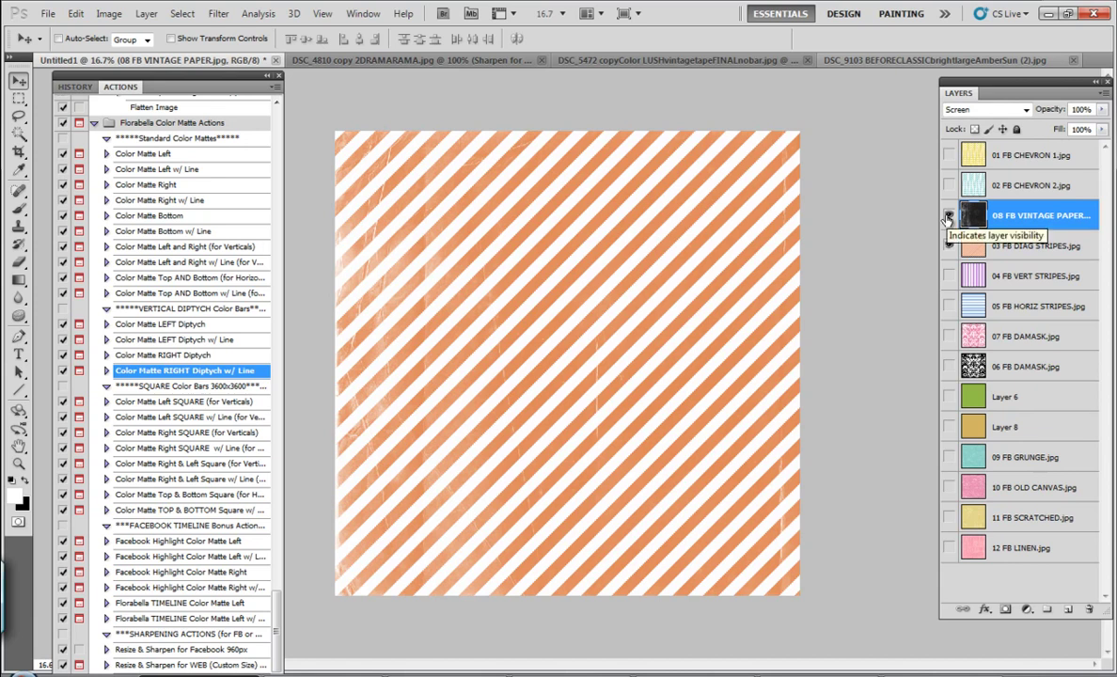